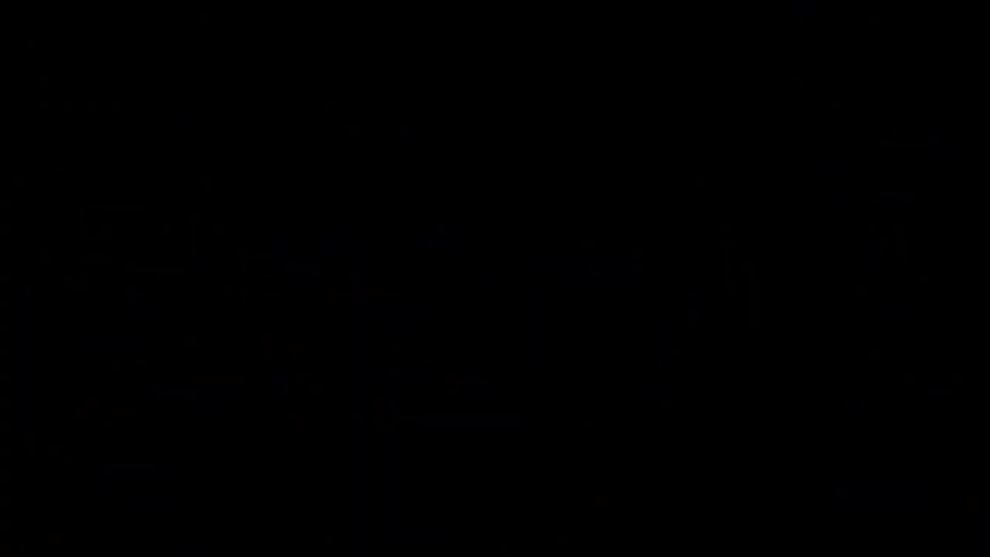
# Create the Column layer with a 0.30 mm lineweight, and the Wall layer.
pyautogui.press('Return')
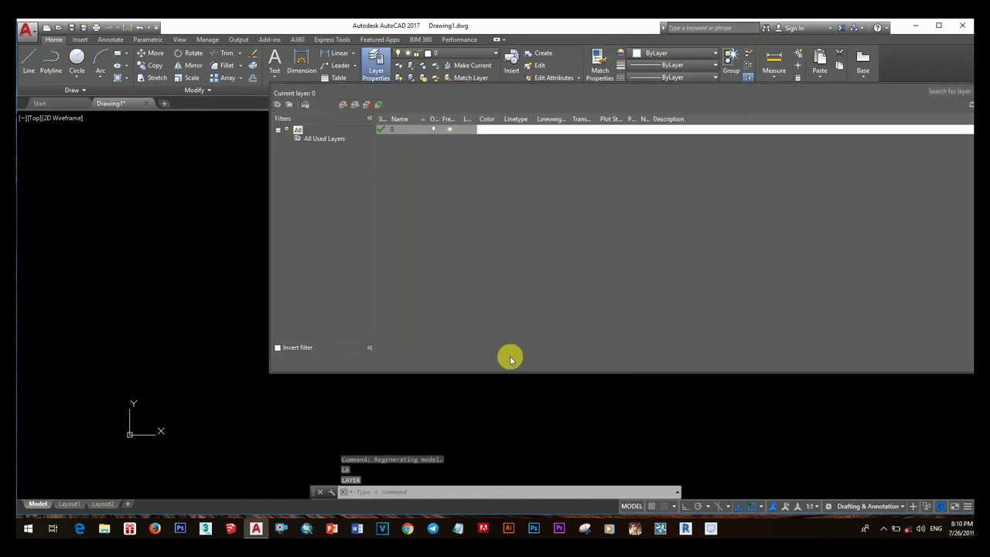
pyautogui.click(343, 104)
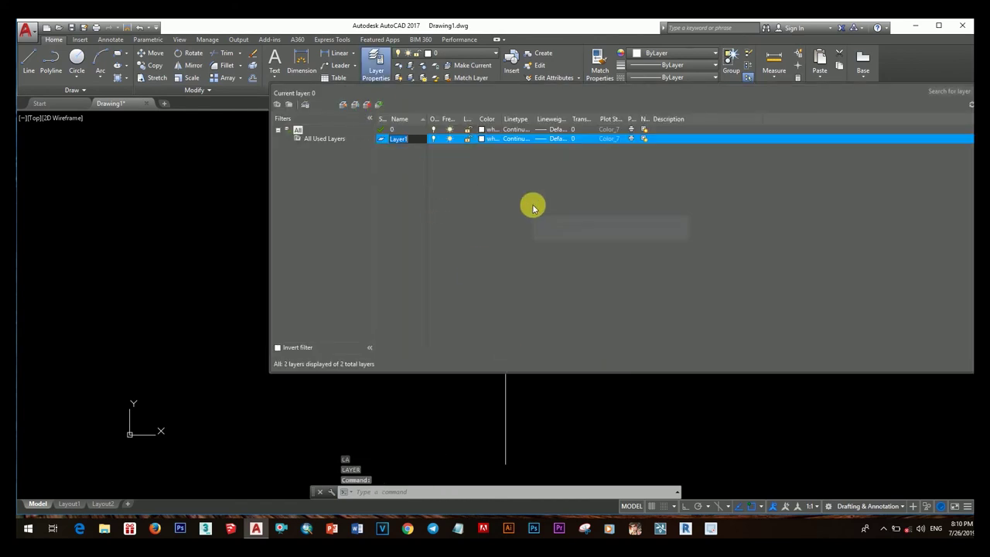
pyautogui.write('Column')
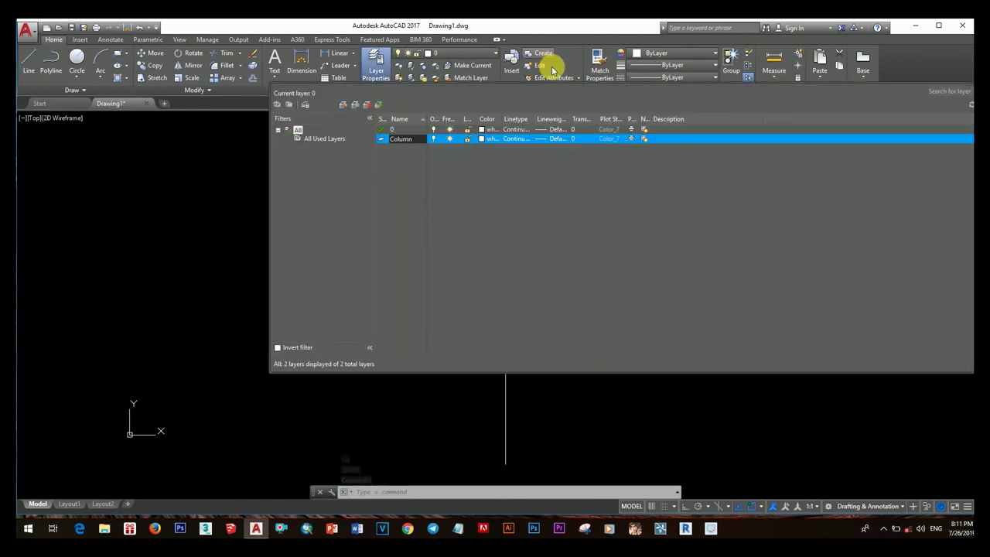
pyautogui.click(546, 139)
pyautogui.doubleClick(482, 270)
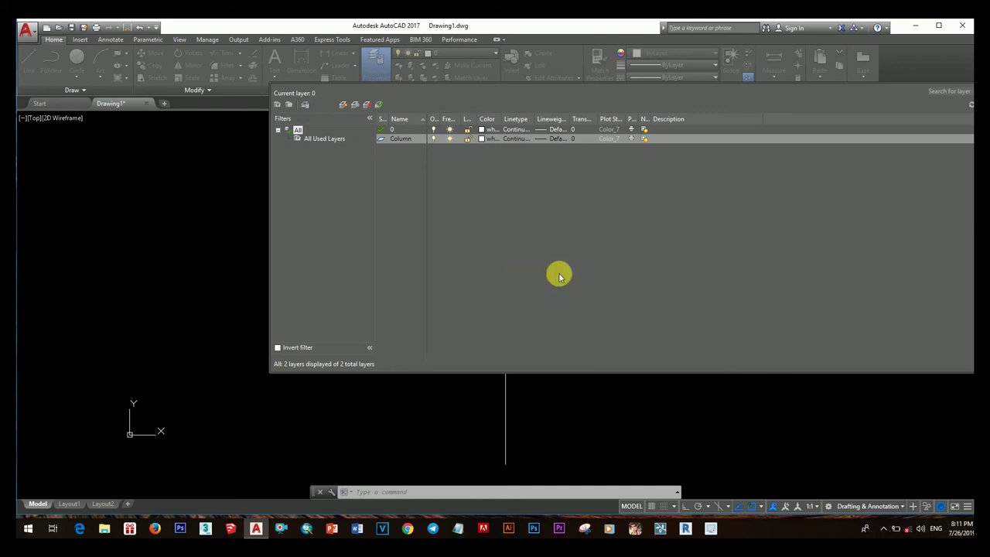
pyautogui.click(343, 105)
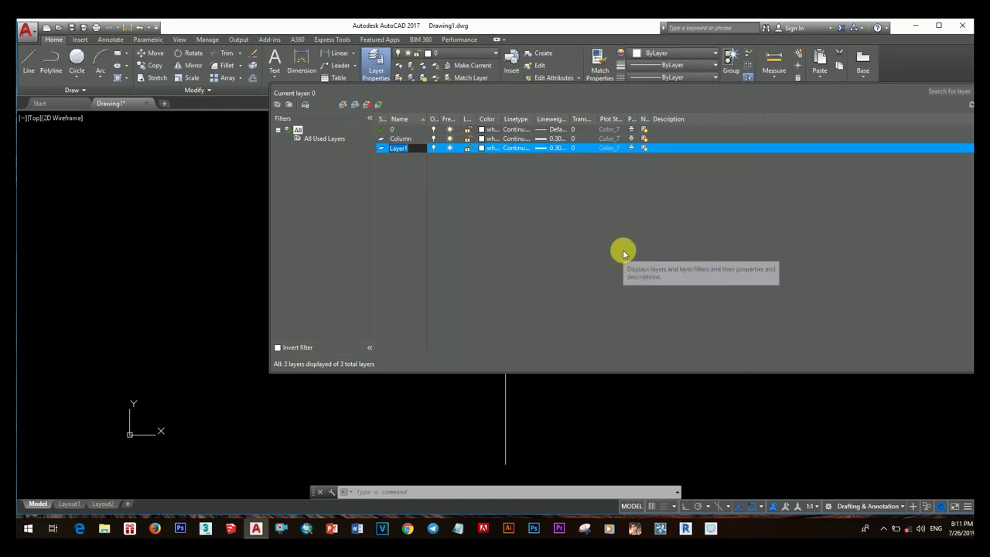
pyautogui.write('Wall')
pyautogui.press('Return')
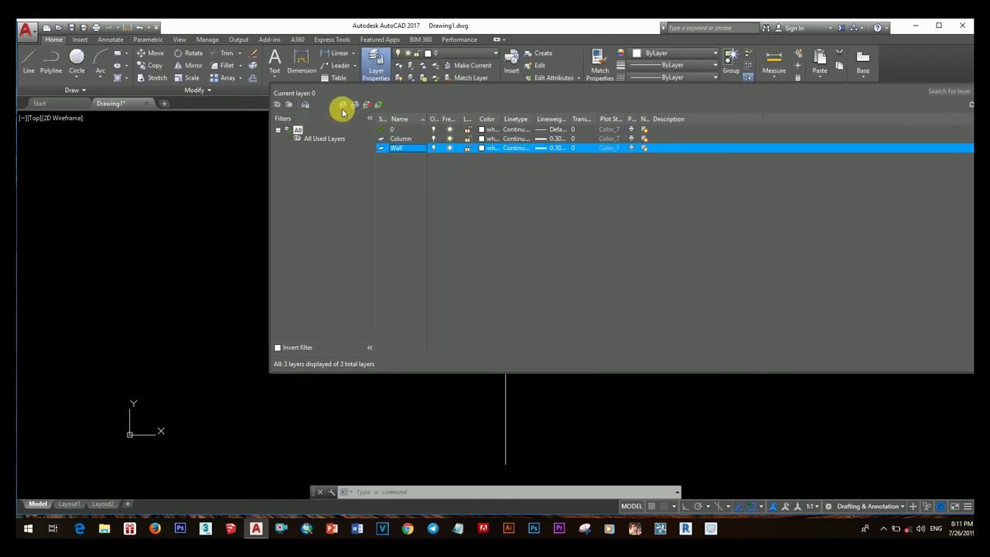
# Add the Symbol layer with a 0.00 mm lineweight.
pyautogui.click(343, 104)
pyautogui.write('Symbol')
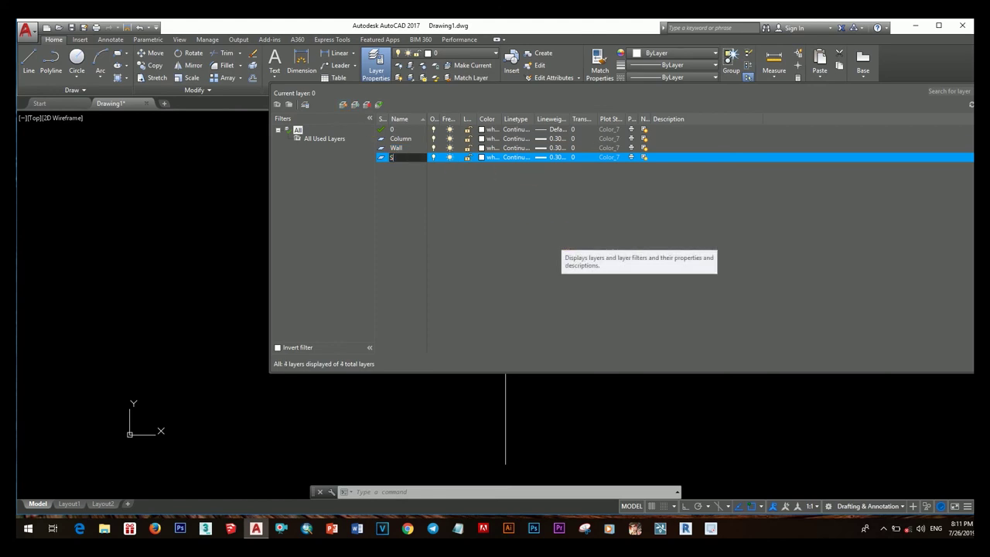
pyautogui.click(545, 158)
pyautogui.click(486, 204)
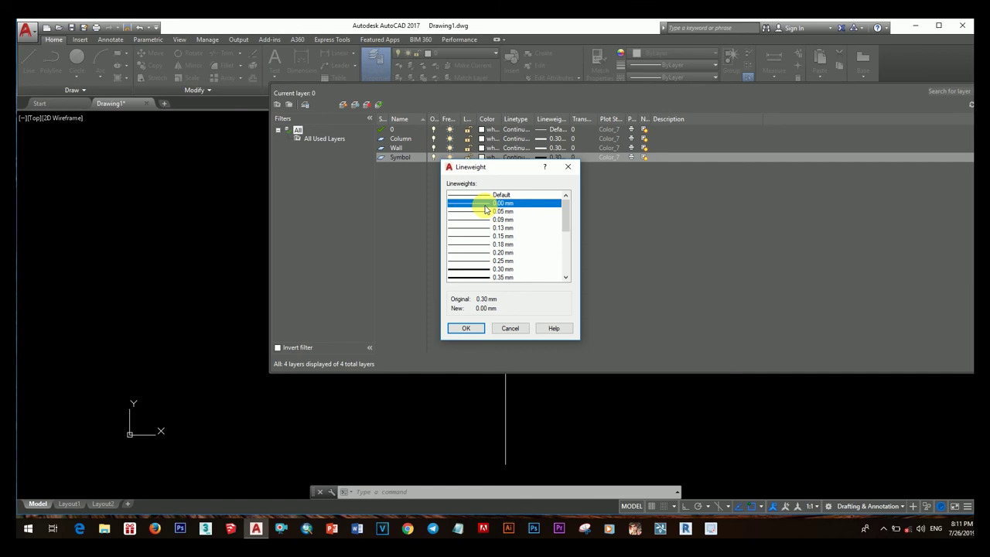
pyautogui.click(467, 328)
# Add the Hatch, Dimension, Door and Window layers.
pyautogui.click(343, 104)
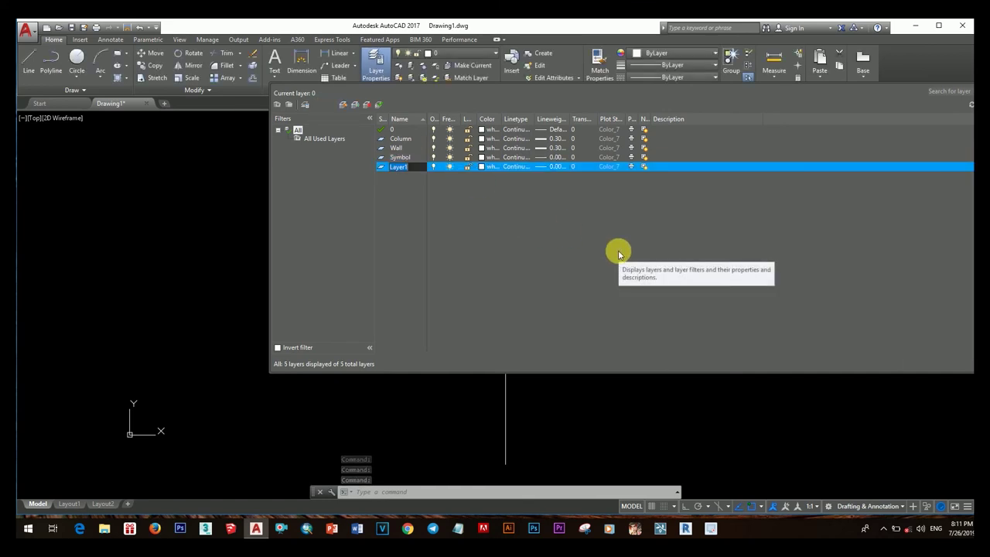
pyautogui.write('Hatch')
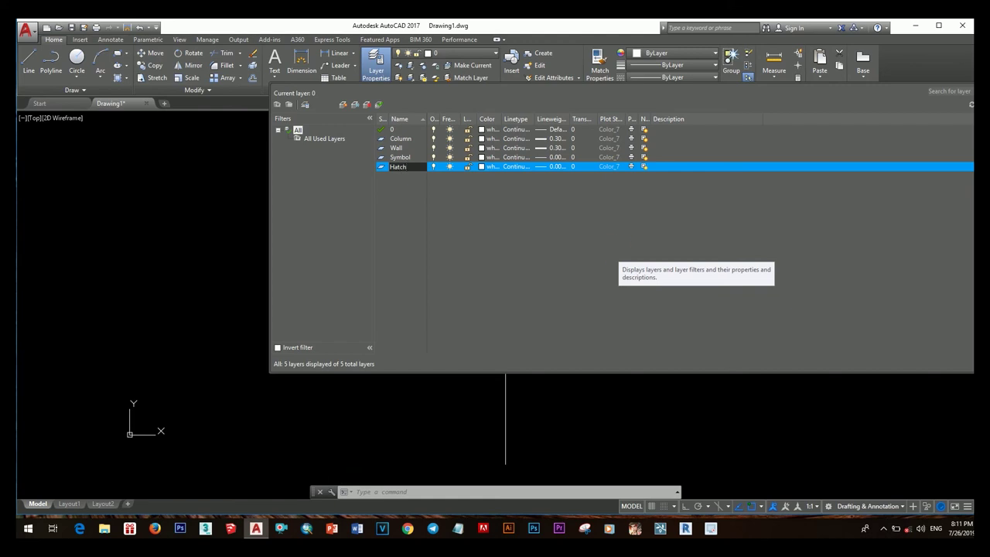
pyautogui.click(344, 105)
pyautogui.write('Dimension')
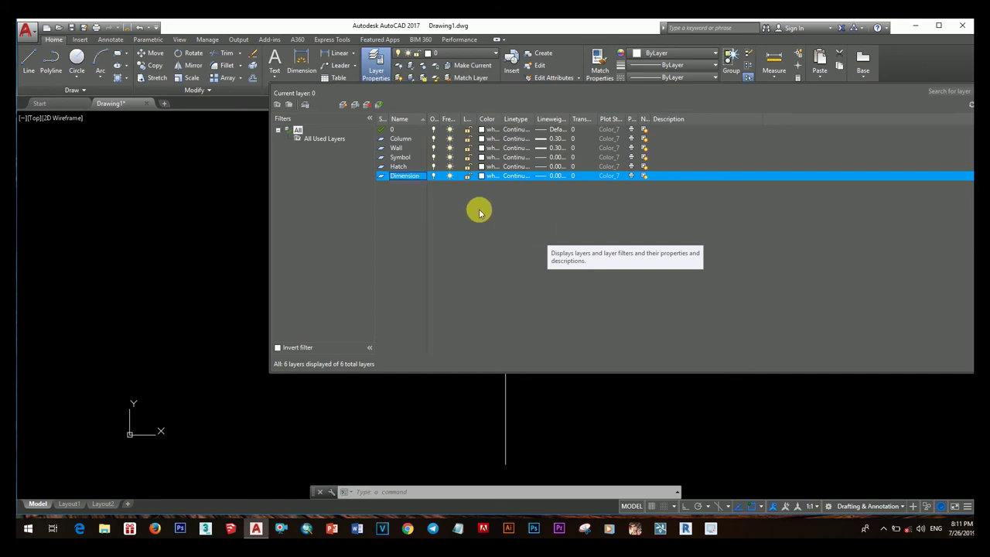
pyautogui.click(344, 105)
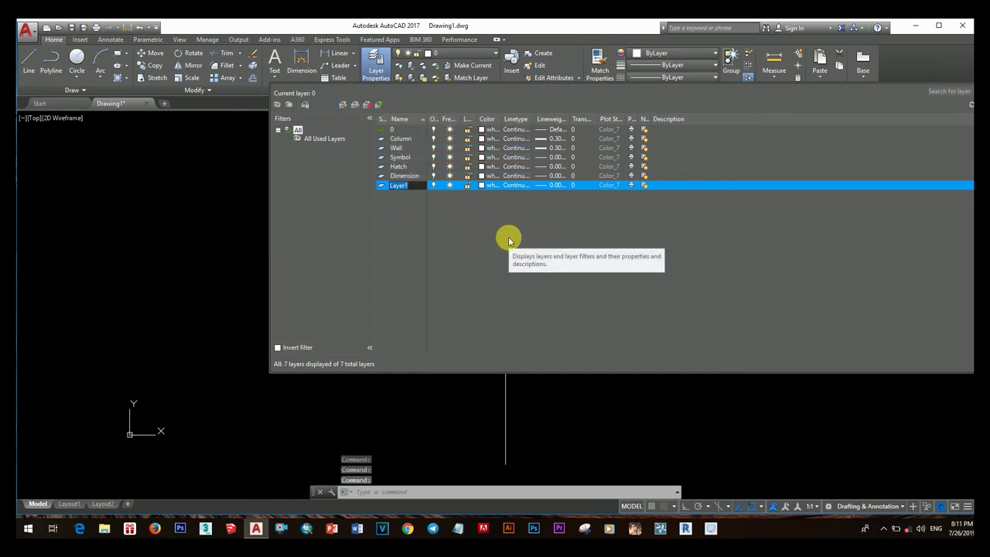
pyautogui.write('Door')
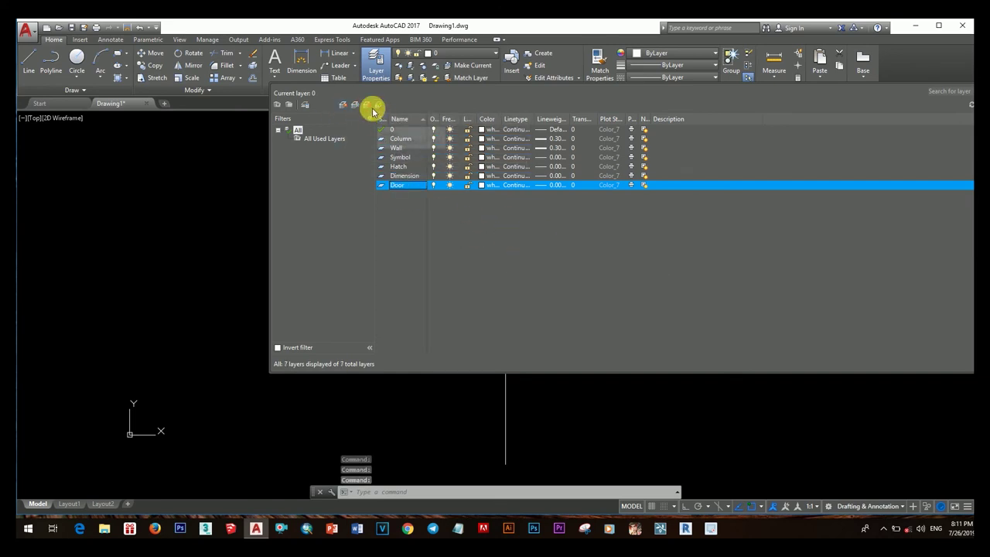
pyautogui.click(344, 105)
pyautogui.write('Window')
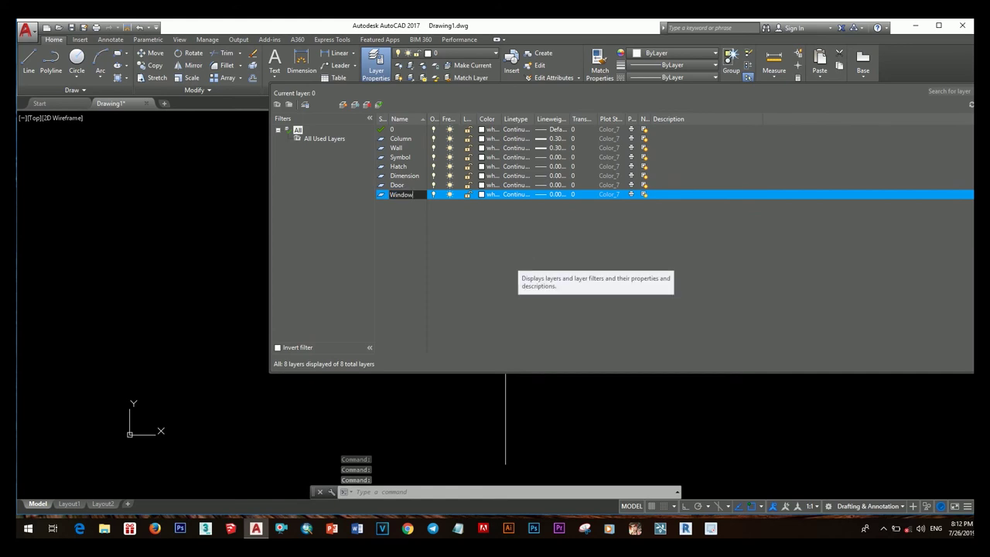
pyautogui.press('Return')
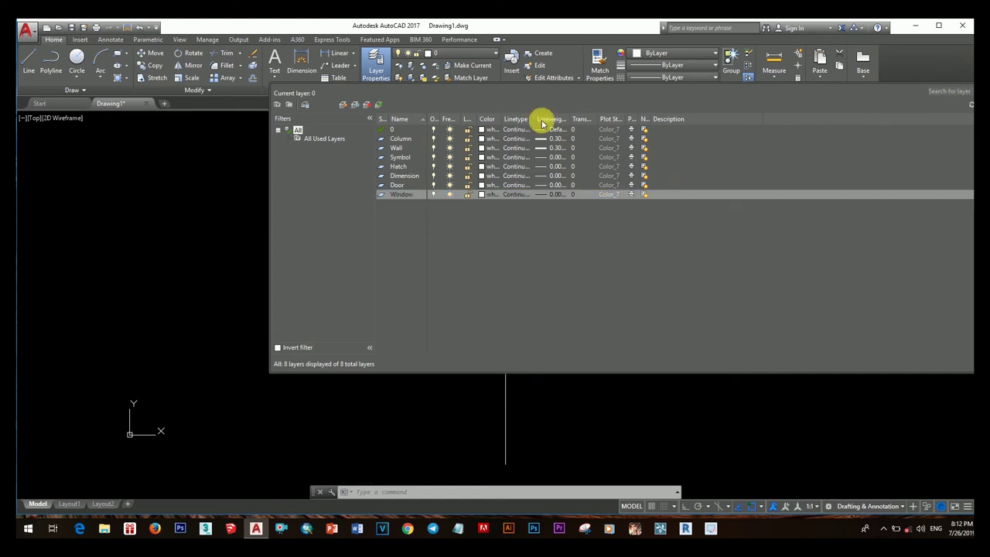
# Colour the layers Column 41, Wall 130, Symbol 150 and Hatch 60.
pyautogui.click(481, 139)
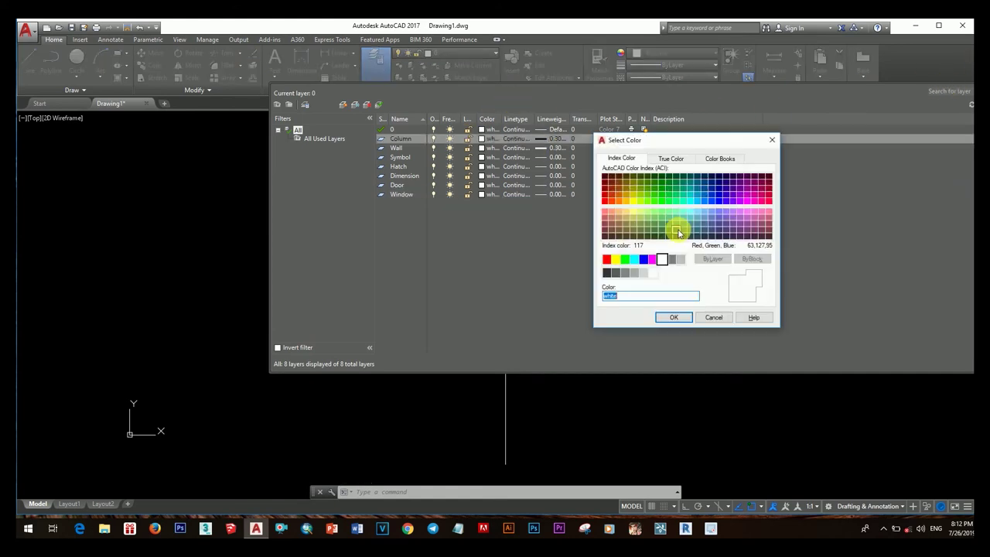
pyautogui.click(627, 215)
pyautogui.click(674, 317)
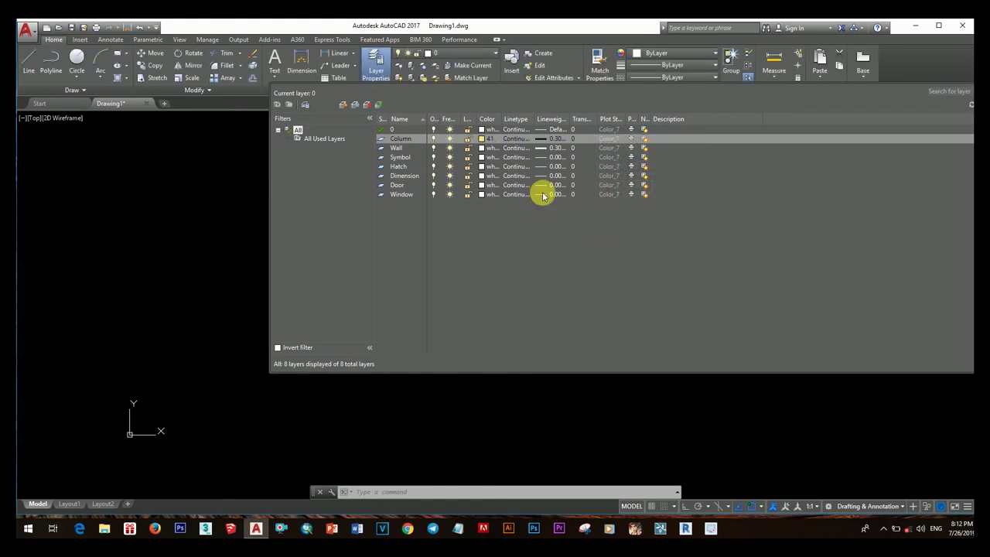
pyautogui.click(482, 148)
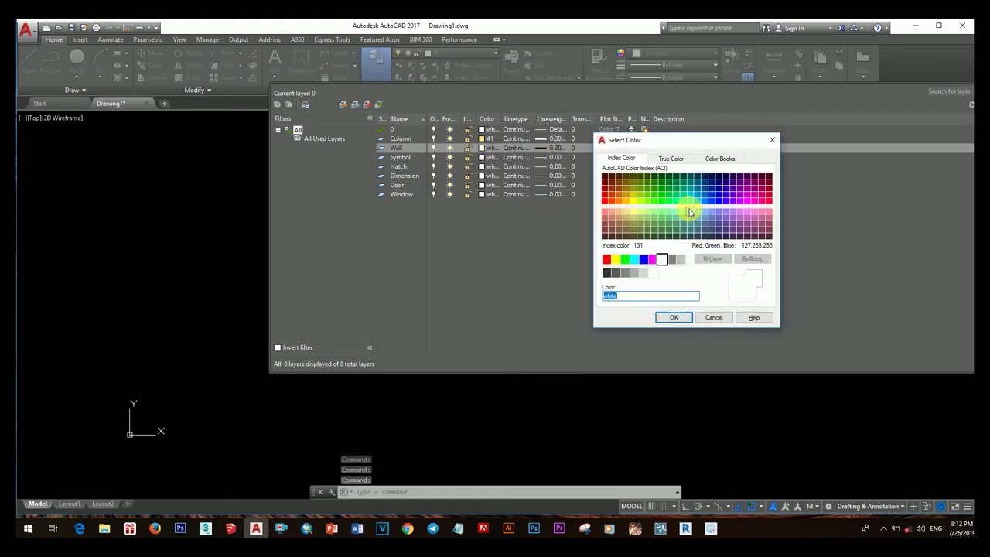
pyautogui.click(667, 207)
pyautogui.click(673, 318)
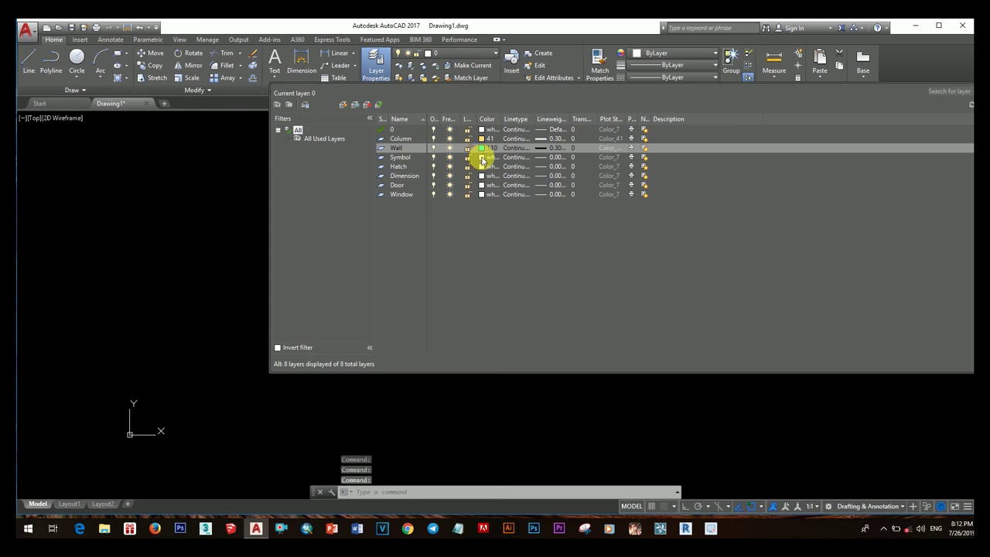
pyautogui.click(482, 157)
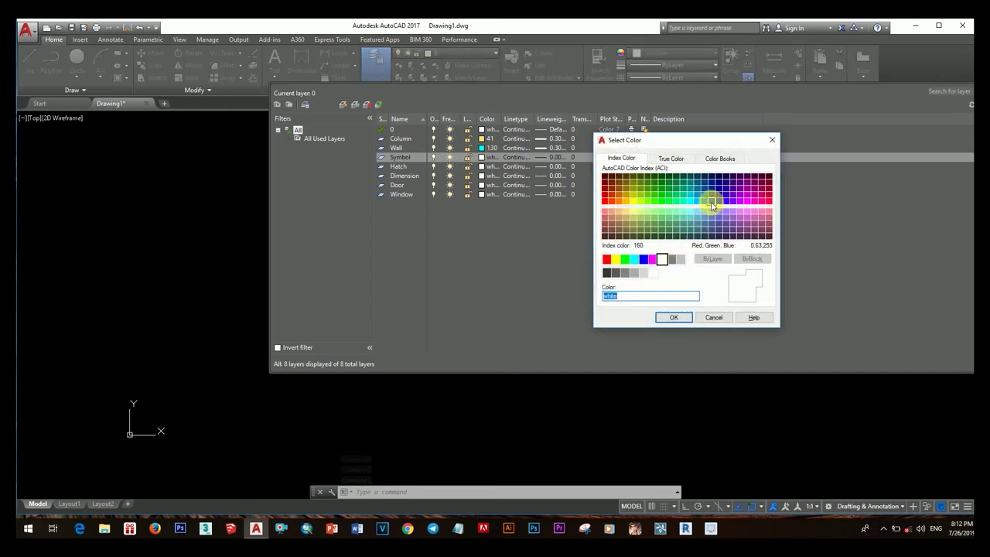
pyautogui.click(709, 203)
pyautogui.click(674, 318)
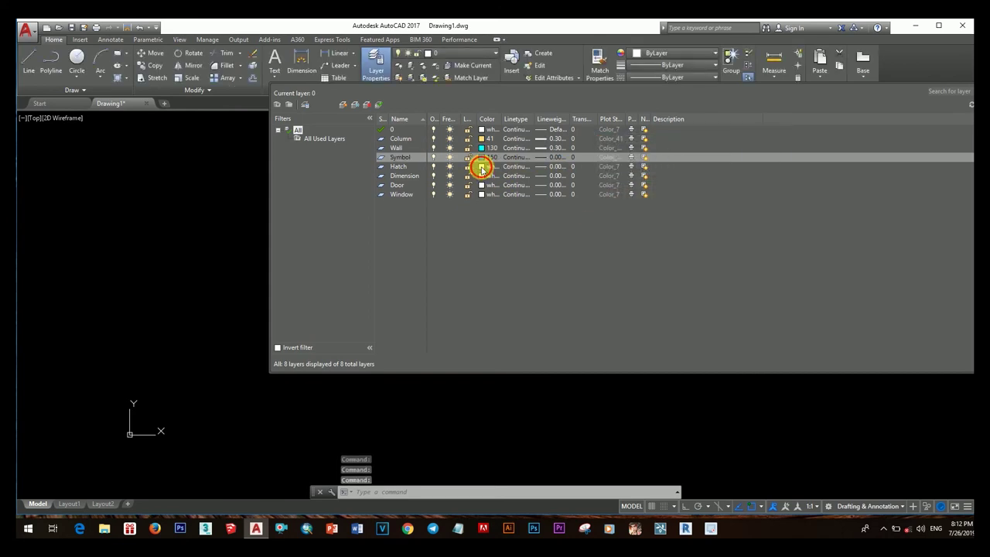
pyautogui.click(481, 167)
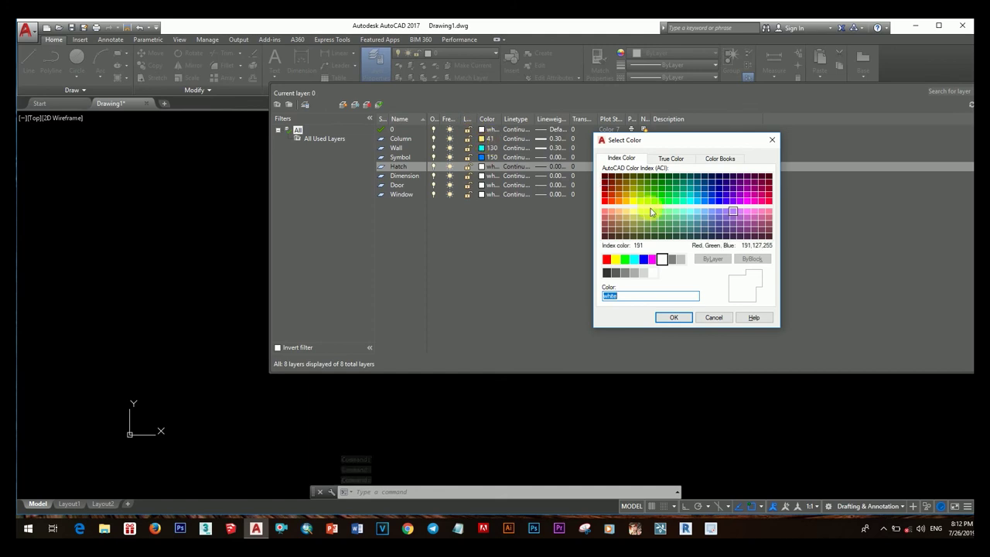
pyautogui.click(641, 203)
pyautogui.click(674, 317)
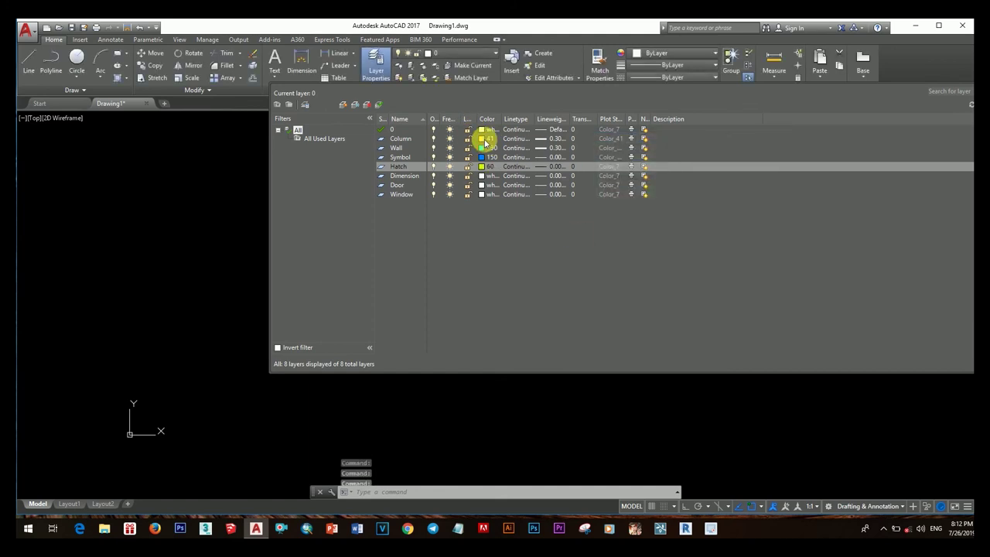
# Colour the layers Dimension 210, Door 120 and Window 130.
pyautogui.click(481, 176)
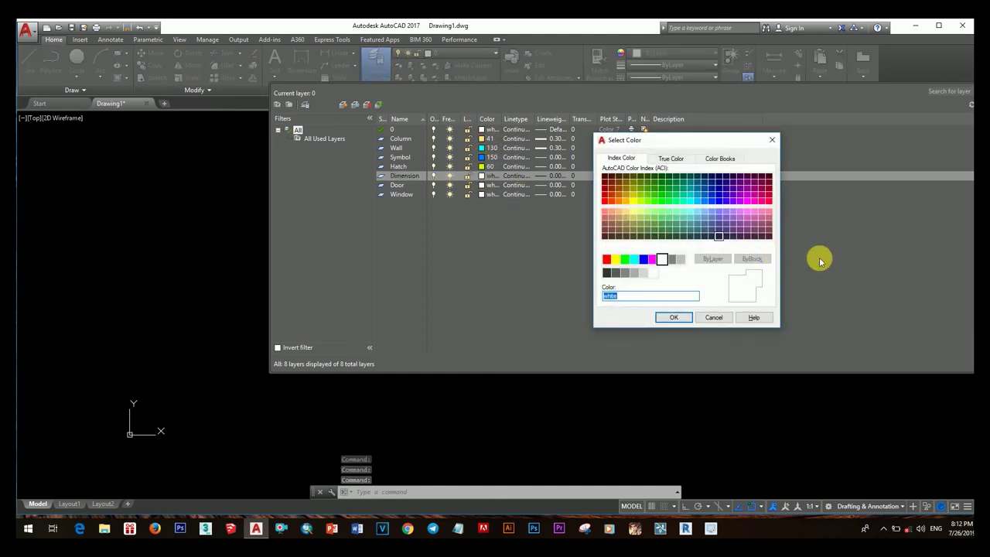
pyautogui.click(751, 202)
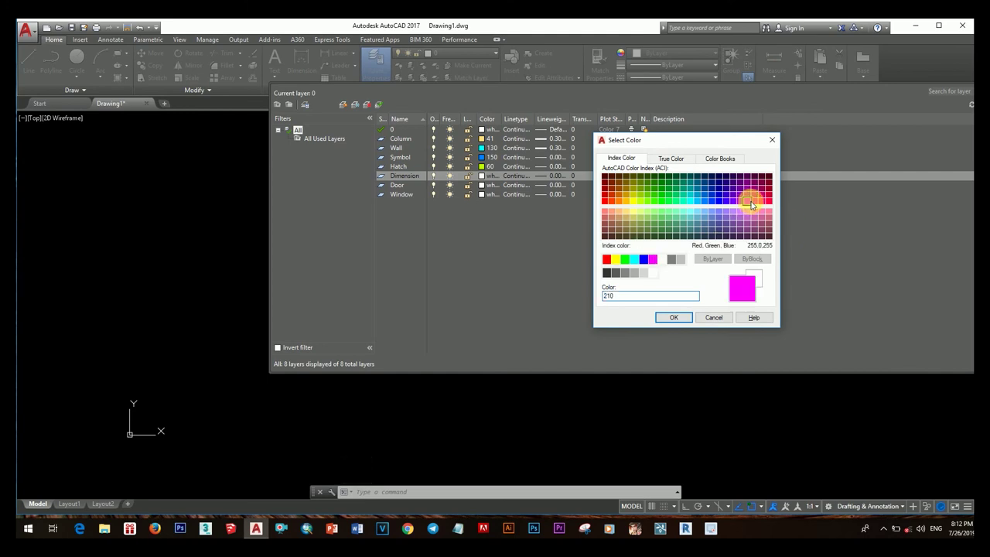
pyautogui.click(674, 318)
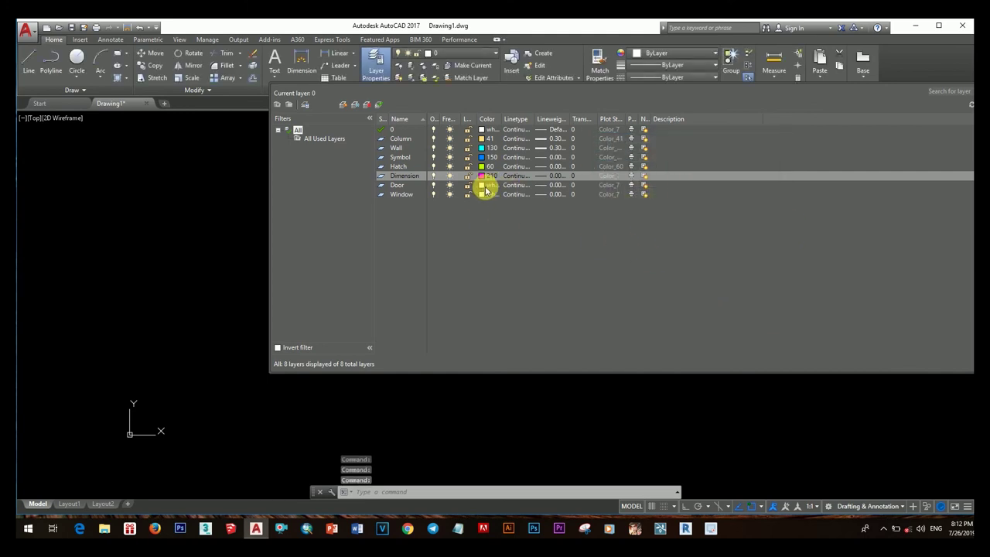
pyautogui.click(482, 186)
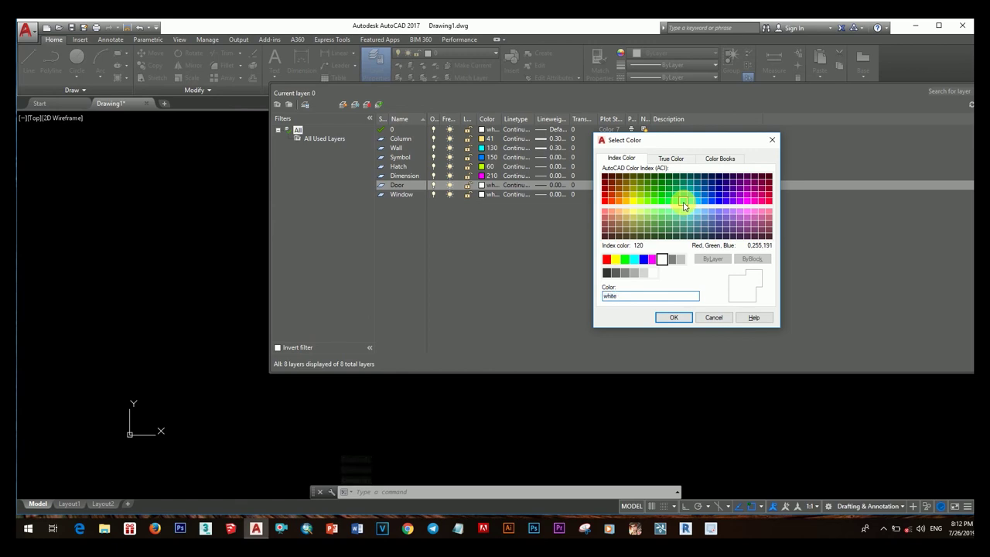
pyautogui.click(684, 205)
pyautogui.click(674, 317)
pyautogui.click(482, 194)
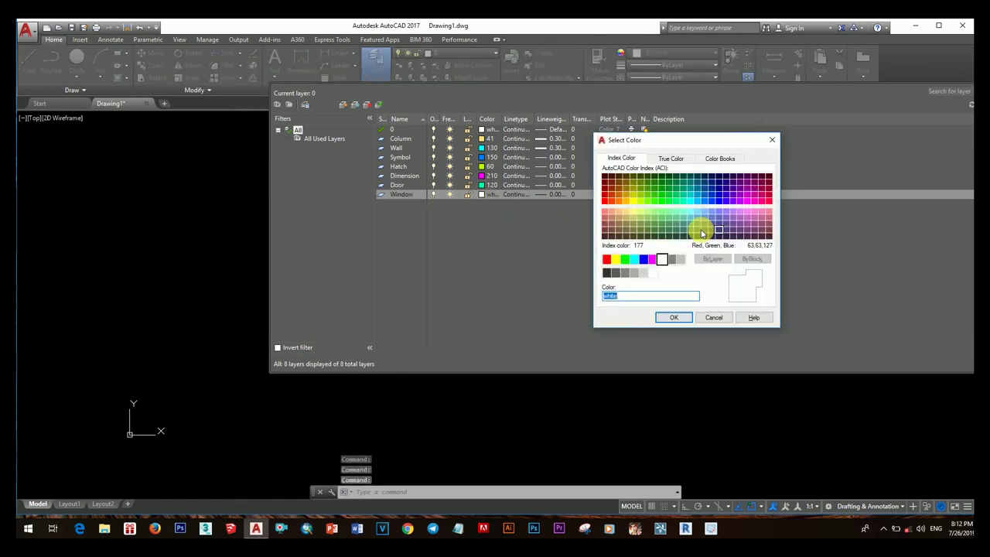
pyautogui.click(692, 203)
pyautogui.click(674, 318)
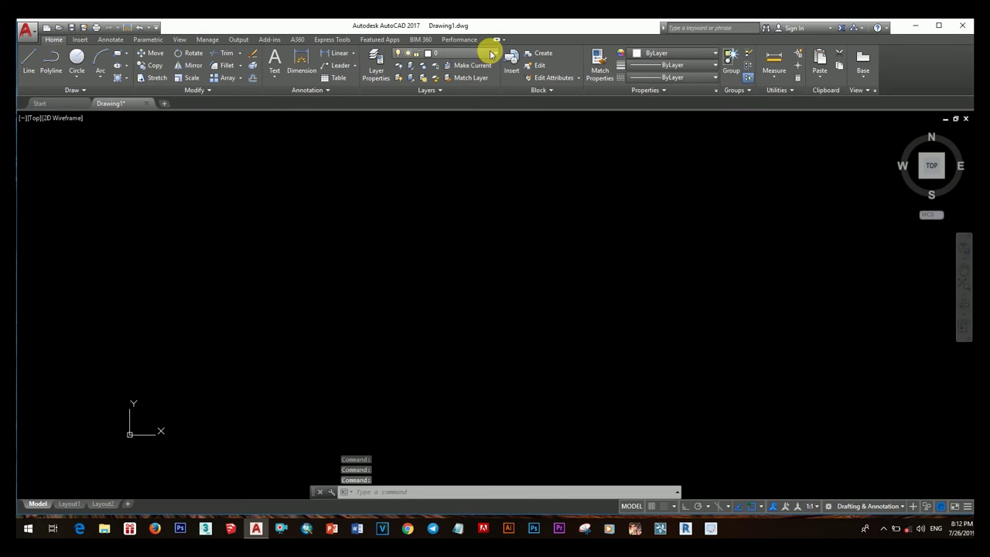
pyautogui.click(487, 52)
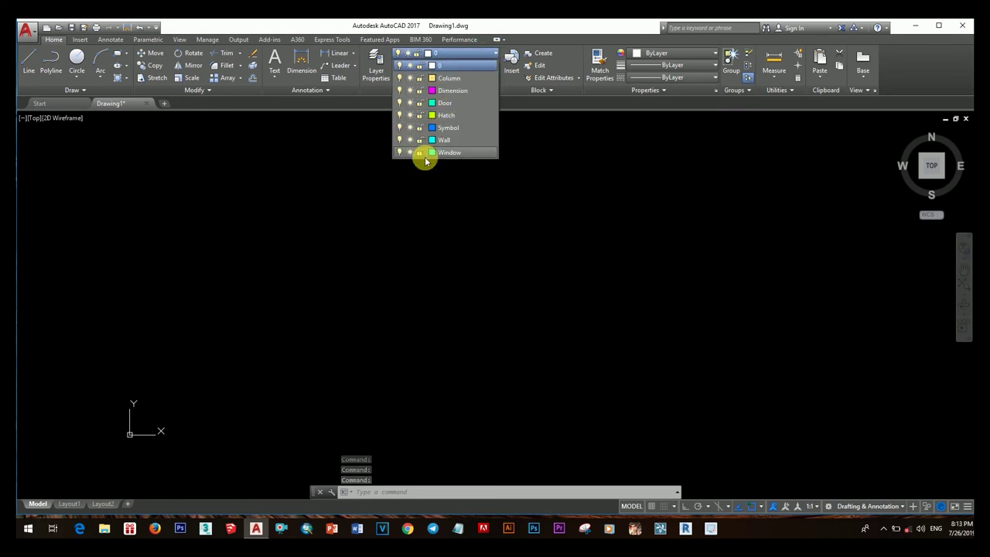
# Make Column the current layer and cancel the unwanted rectangle.
pyautogui.click(446, 79)
pyautogui.write('REC')
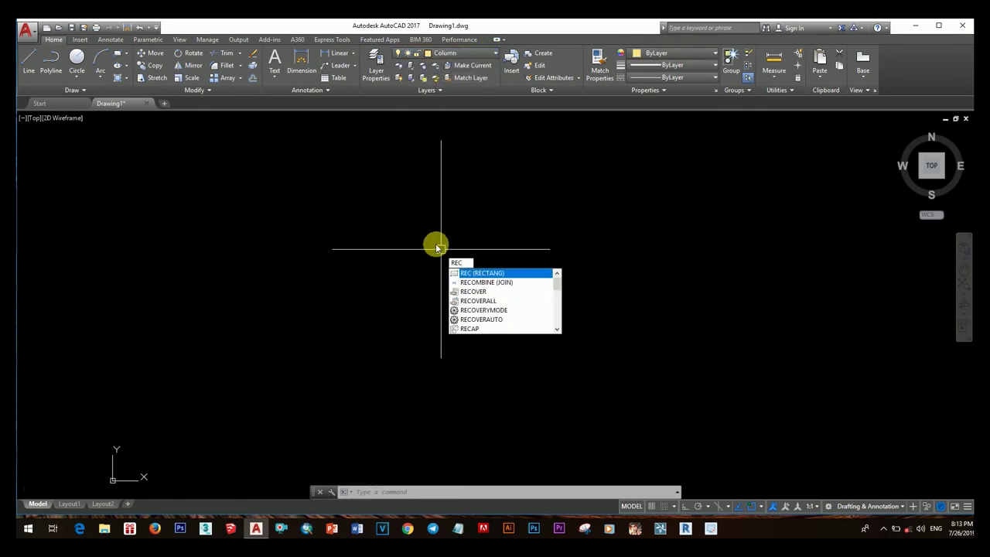
pyautogui.press('Return')
pyautogui.click(380, 239)
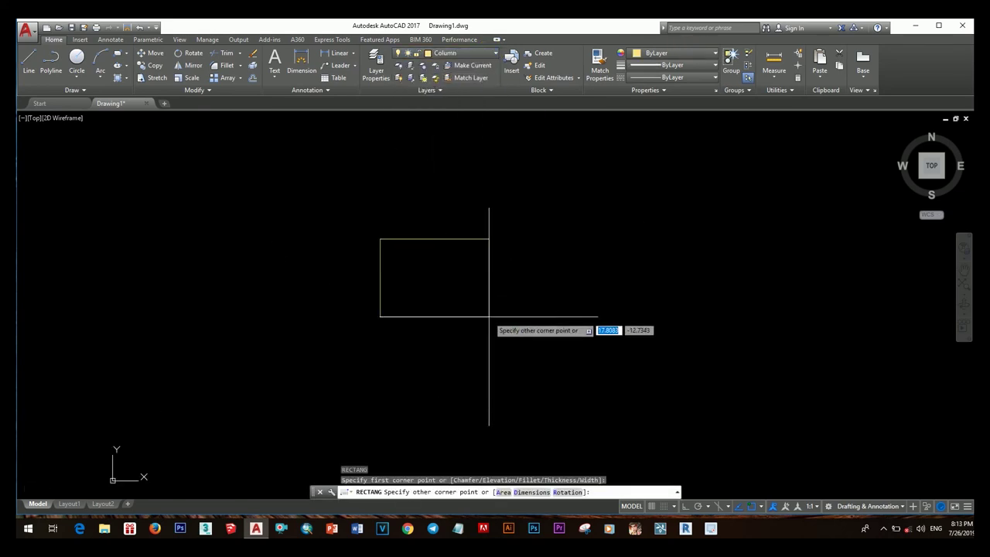
pyautogui.press('Escape')
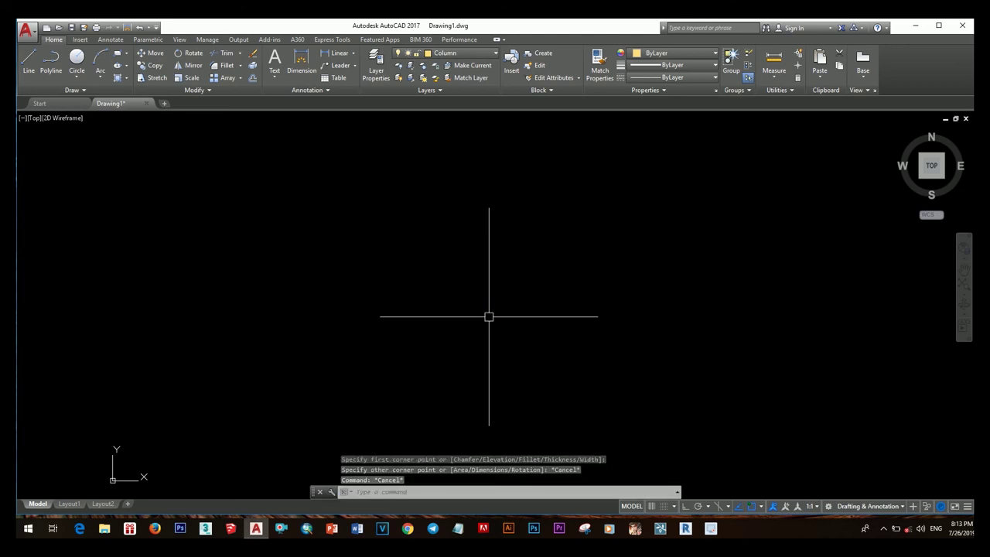
# Set length precision to 0 in Drawing Units, then start a new rectangle.
pyautogui.write('ui')
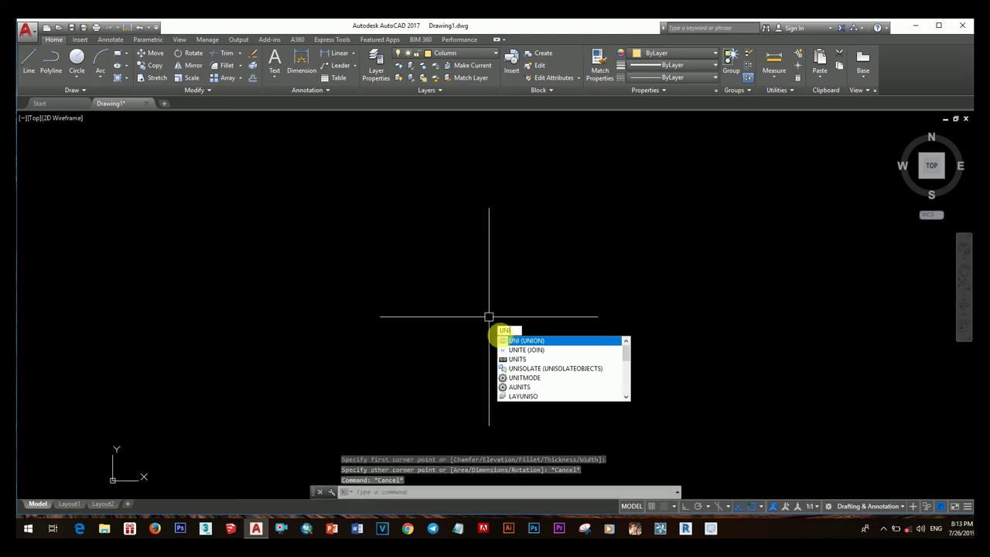
pyautogui.click(520, 359)
pyautogui.click(478, 205)
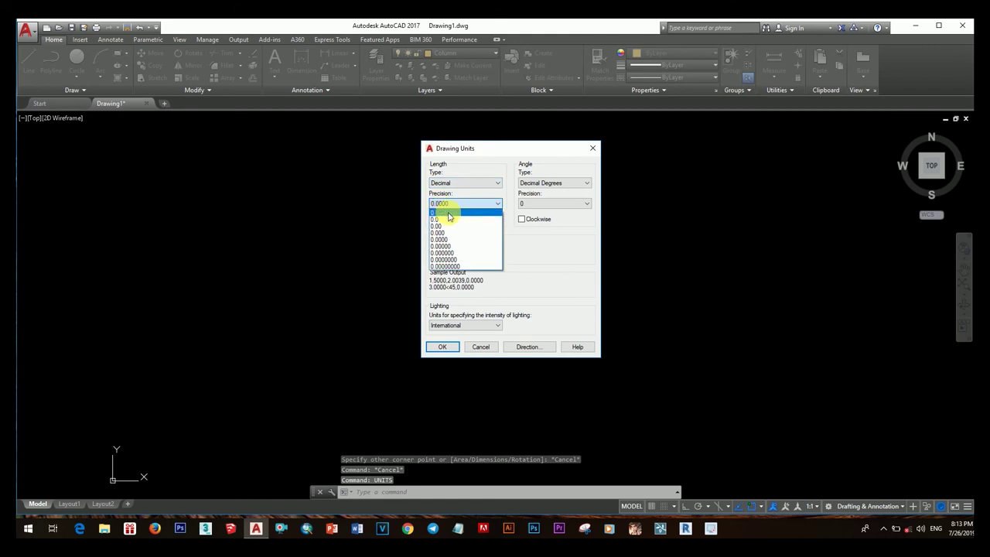
pyautogui.click(445, 215)
pyautogui.click(443, 346)
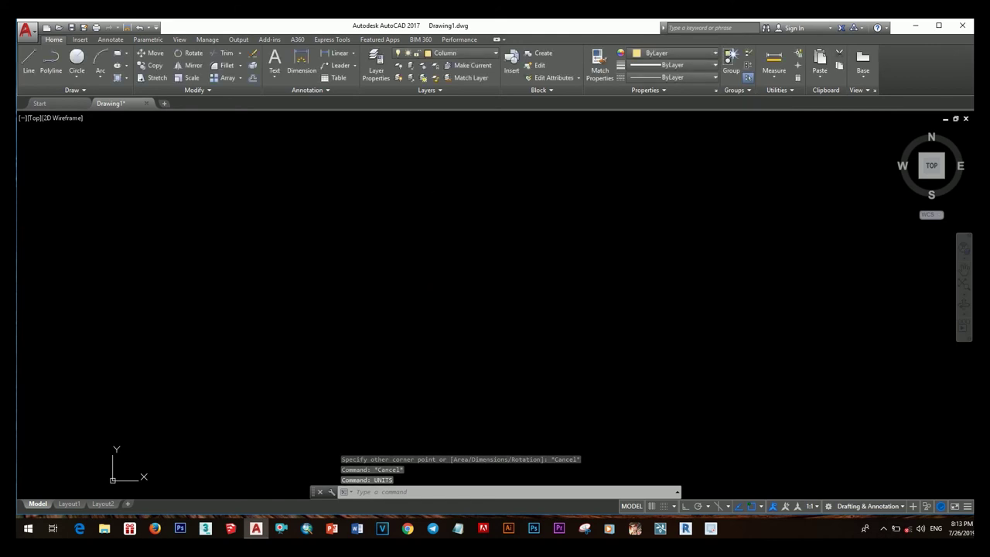
pyautogui.click(117, 53)
pyautogui.click(375, 254)
# Complete the 200 by 200 square and turn on Ortho mode.
pyautogui.press('Tab')
pyautogui.write('2')
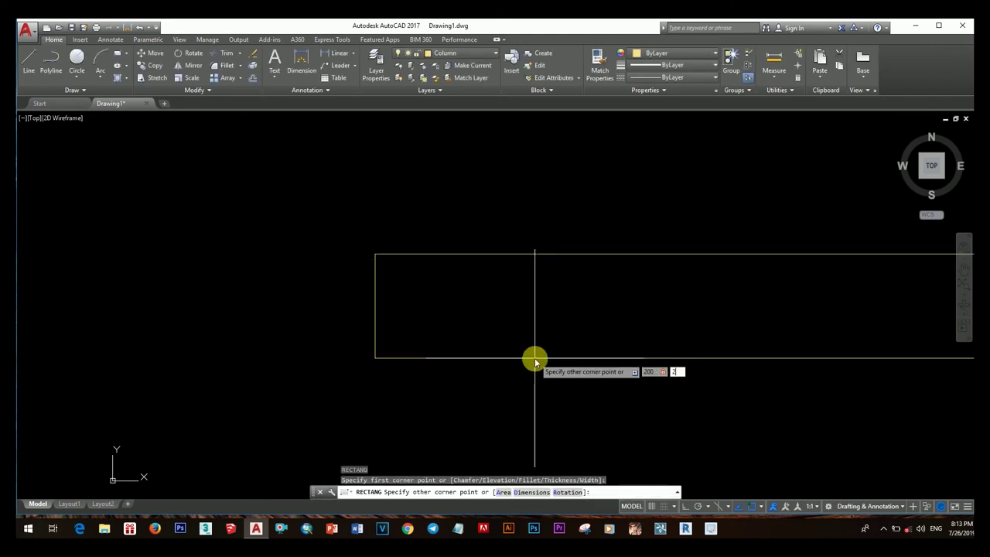
pyautogui.press('Return')
pyautogui.scroll(-3, 460, 354)
pyautogui.scroll(-2, 464, 347)
pyautogui.click(451, 348)
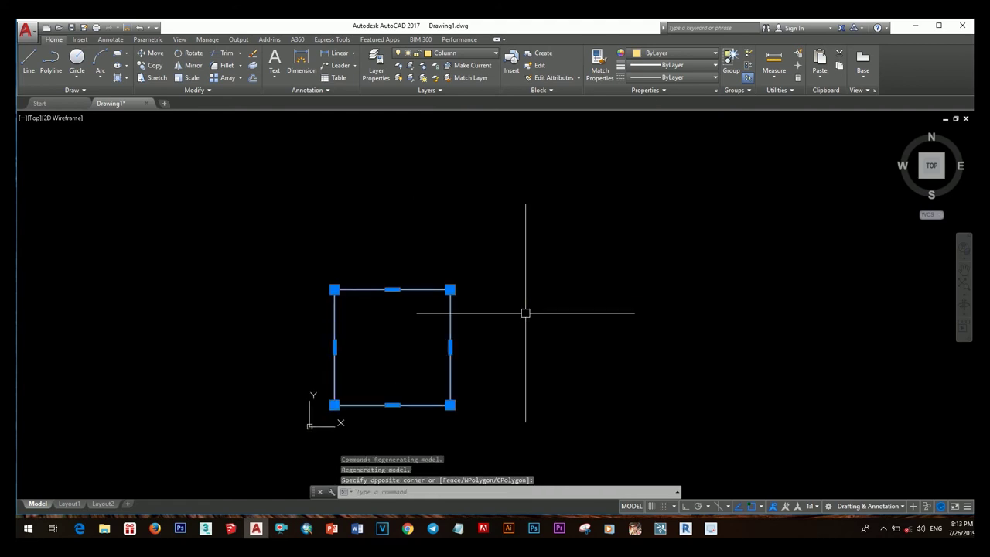
pyautogui.click(519, 350)
pyautogui.scroll(-2, 502, 239)
pyautogui.scroll(3, 657, 413)
pyautogui.scroll(-1, 718, 491)
pyautogui.click(685, 506)
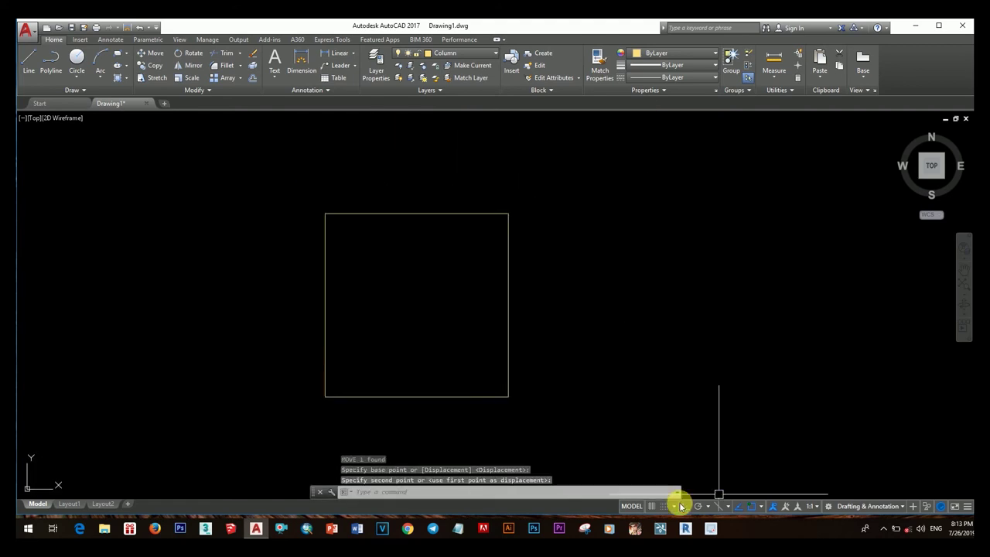
pyautogui.scroll(-2, 565, 383)
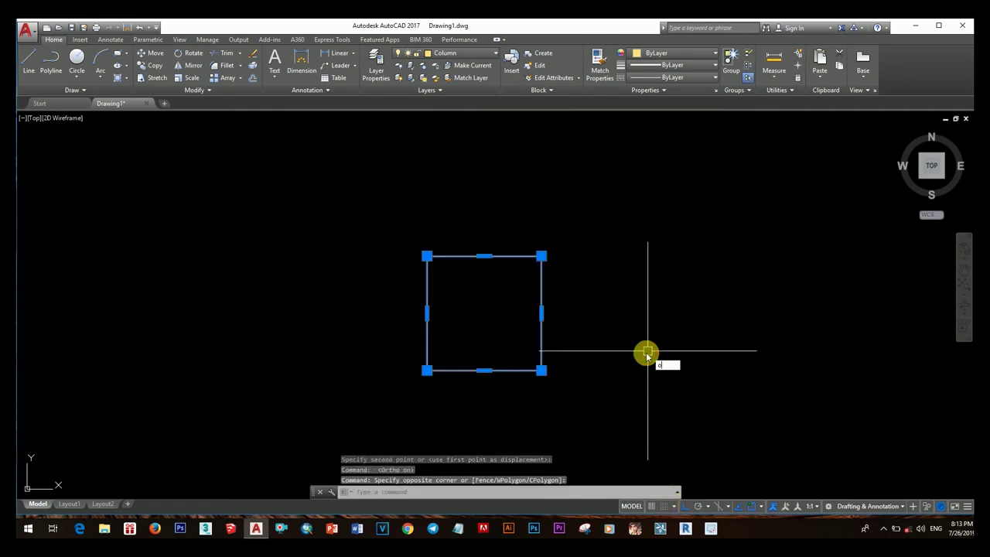
# Offset the square 100 units outward.
pyautogui.write('o')
pyautogui.press('Return')
pyautogui.write('100')
pyautogui.press('Return')
pyautogui.click(542, 361)
pyautogui.click(659, 360)
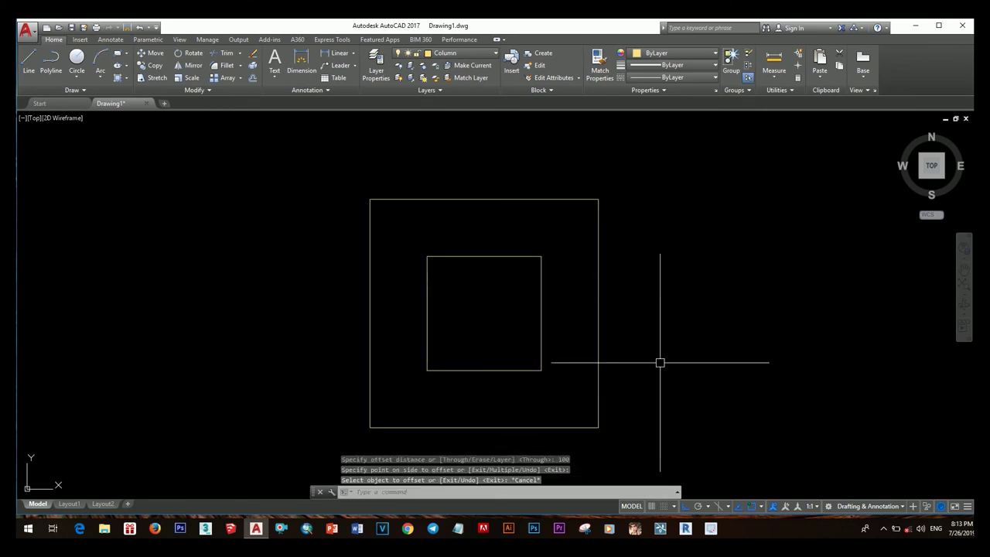
pyautogui.write('l')
pyautogui.press('Return')
# Draw lines from the square's centre out to the outer square's right, top and left edges.
pyautogui.click(541, 313)
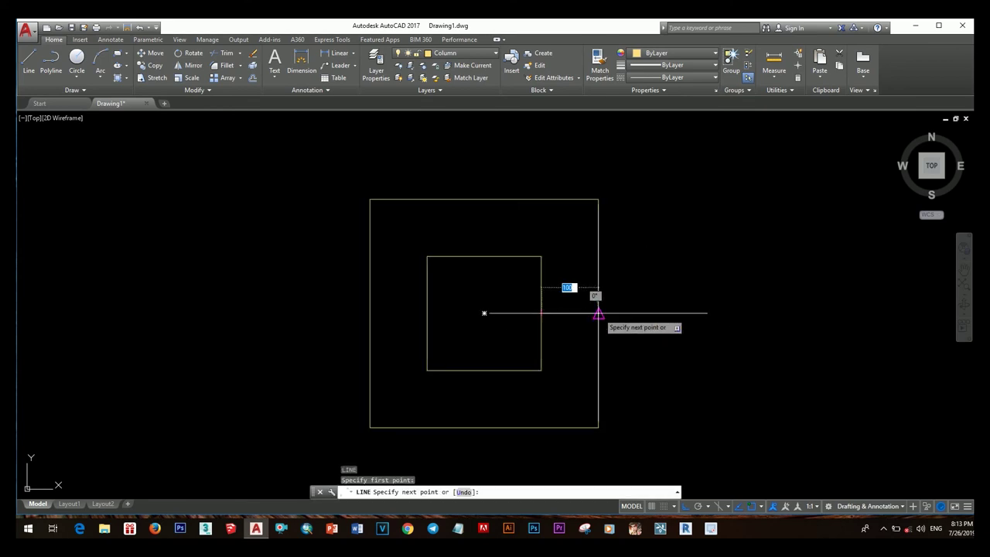
pyautogui.click(598, 314)
pyautogui.press('Return')
pyautogui.press('Return')
pyautogui.click(484, 313)
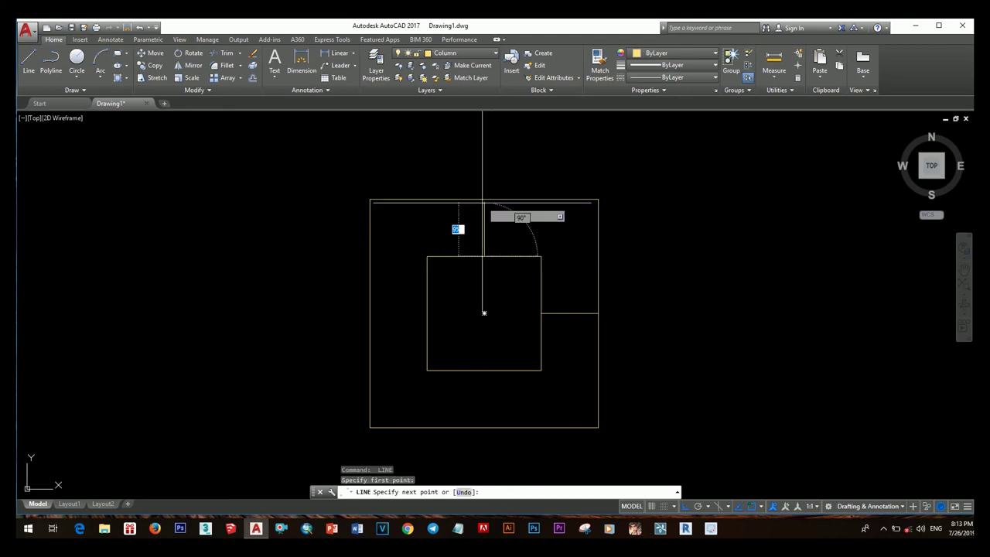
pyautogui.click(484, 199)
pyautogui.press('Return')
pyautogui.press('Return')
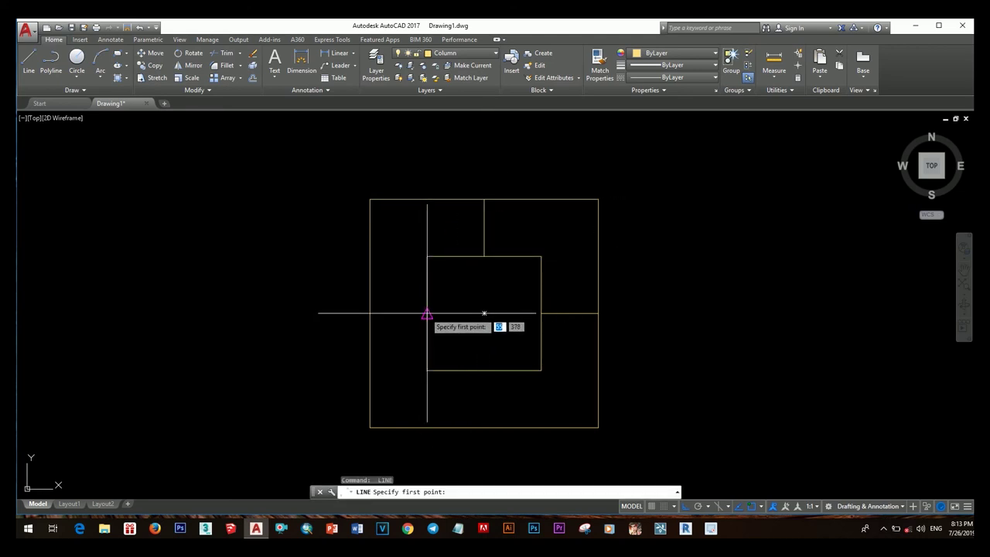
pyautogui.click(485, 312)
pyautogui.click(371, 313)
pyautogui.press('Return')
pyautogui.press('Return')
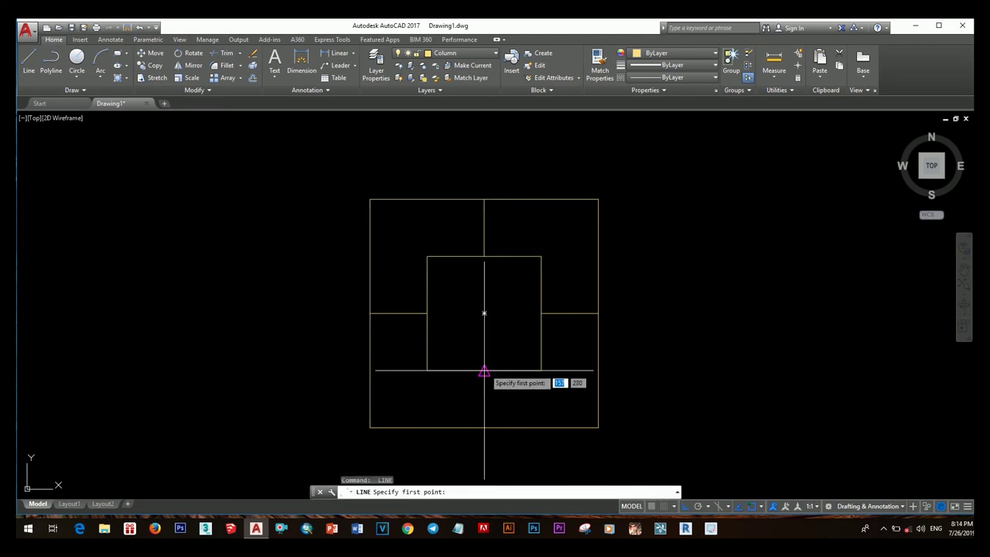
# Draw the downward line to the bottom edge and erase the outer square.
pyautogui.click(484, 313)
pyautogui.click(485, 427)
pyautogui.press('Return')
pyautogui.click(586, 392)
pyautogui.write('e')
pyautogui.press('Return')
pyautogui.scroll(-2, 586, 391)
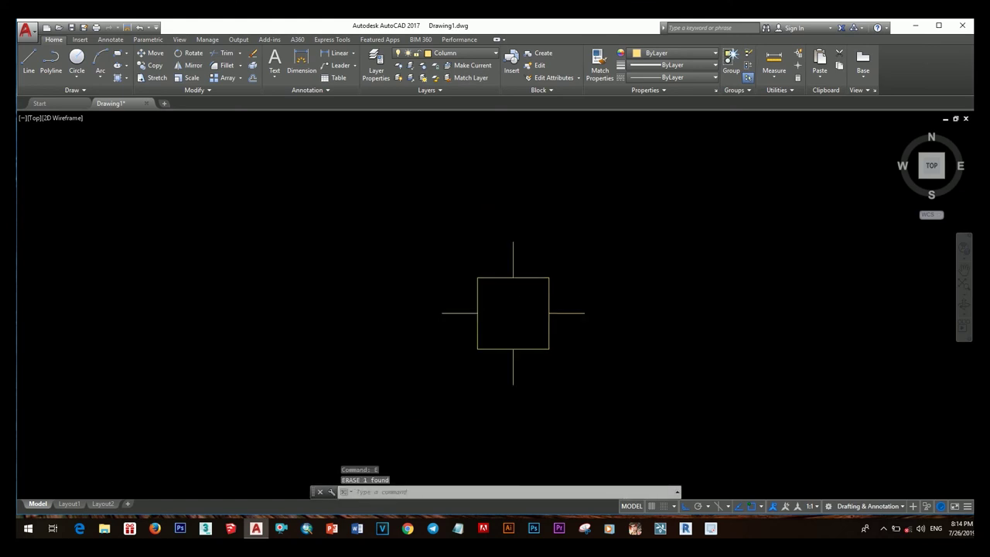
pyautogui.write('h')
pyautogui.press('Return')
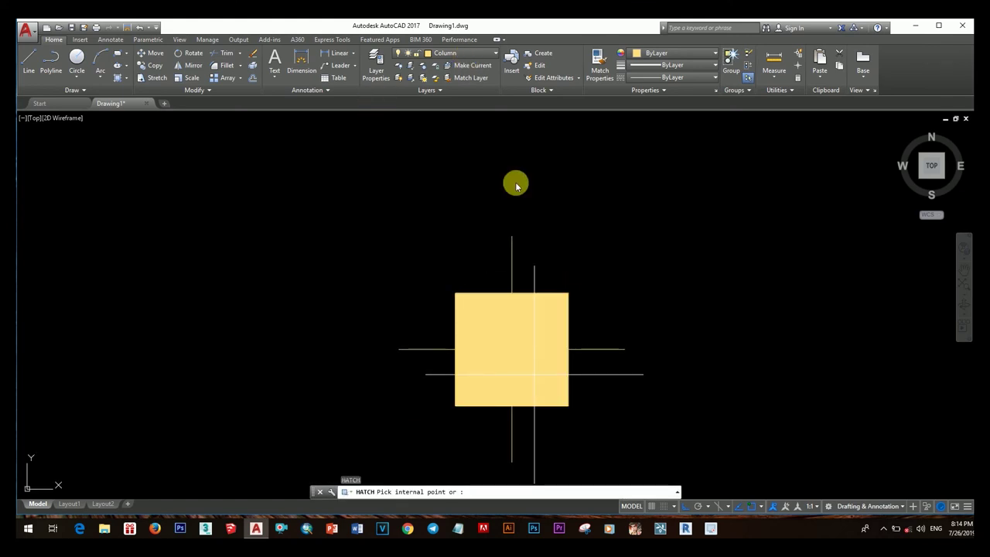
# Fill the 200 square with AR-CONC concrete hatch.
pyautogui.click(251, 80)
pyautogui.click(227, 132)
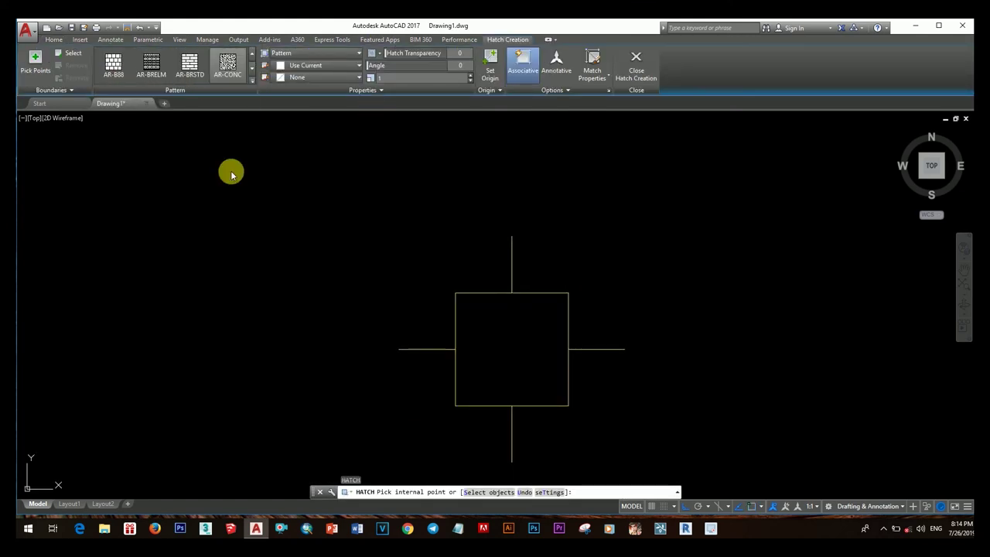
pyautogui.click(513, 347)
pyautogui.scroll(-4, 513, 347)
pyautogui.moveTo(540, 268); pyautogui.dragTo(490, 336, button='middle')
pyautogui.press('Escape')
# Turn the hatched square and its four lines into a column block.
pyautogui.moveTo(557, 403); pyautogui.dragTo(396, 229)
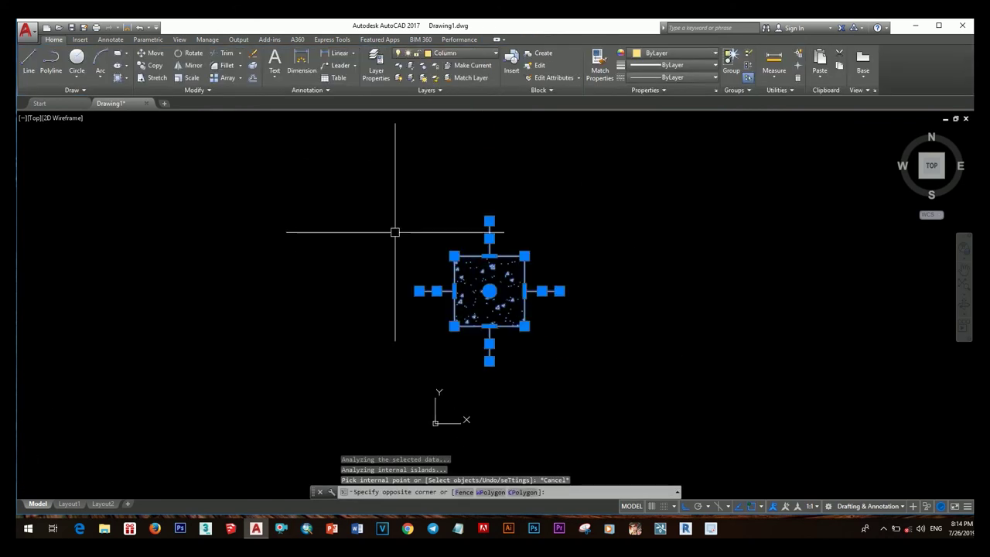
pyautogui.write('b')
pyautogui.press('Return')
pyautogui.write('column')
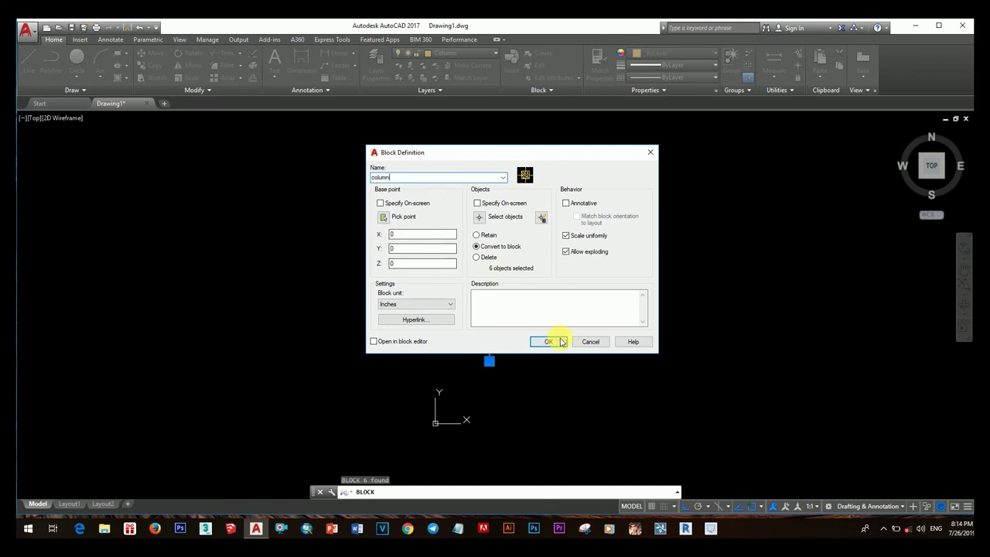
pyautogui.click(548, 341)
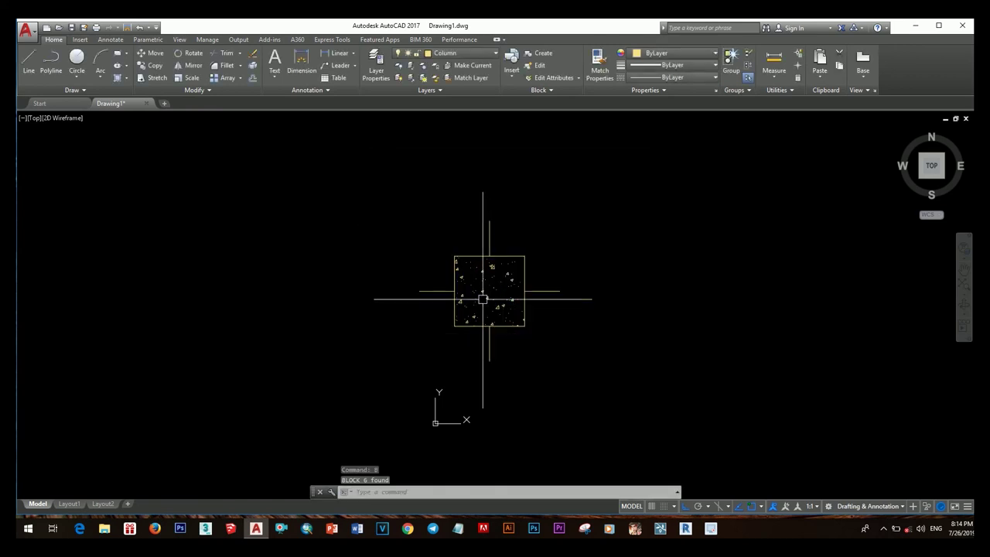
pyautogui.scroll(2, 420, 289)
pyautogui.scroll(-2, 523, 317)
pyautogui.click(523, 318)
pyautogui.write('o')
pyautogui.press('Return')
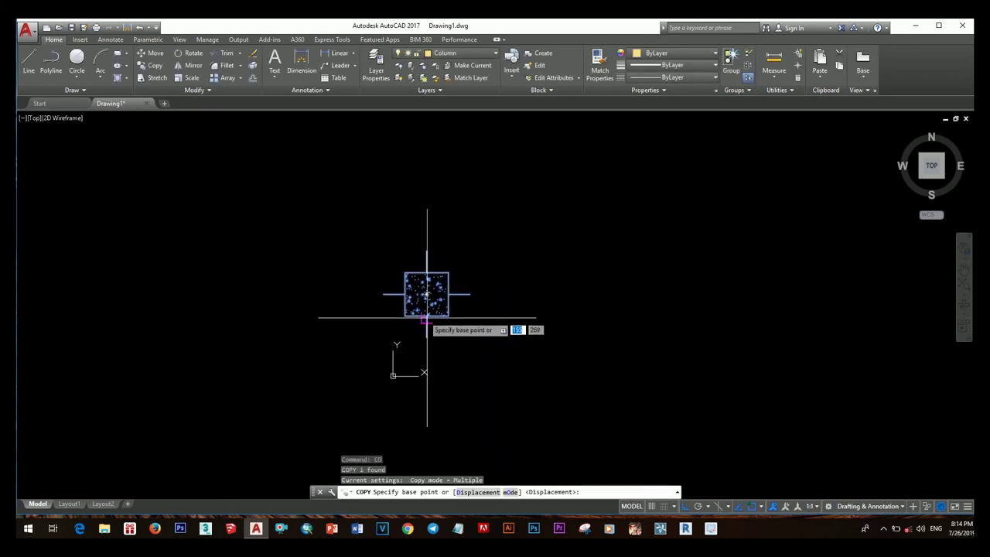
# Copy the column block 3000 and 6000 to the right to form a row of three.
pyautogui.click(426, 316)
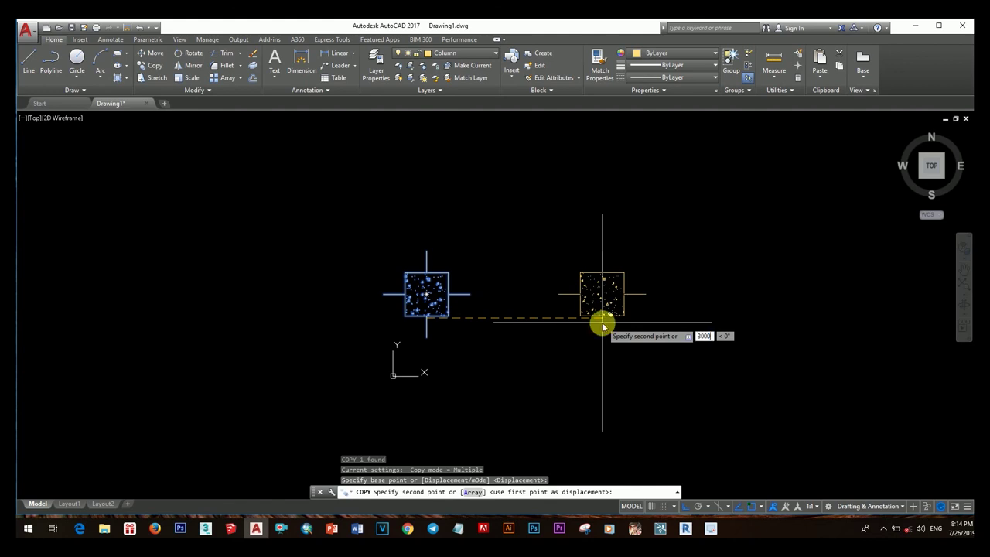
pyautogui.press('Return')
pyautogui.moveTo(628, 304); pyautogui.dragTo(530, 313, button='middle')
pyautogui.scroll(-2, 658, 325)
pyautogui.write('60')
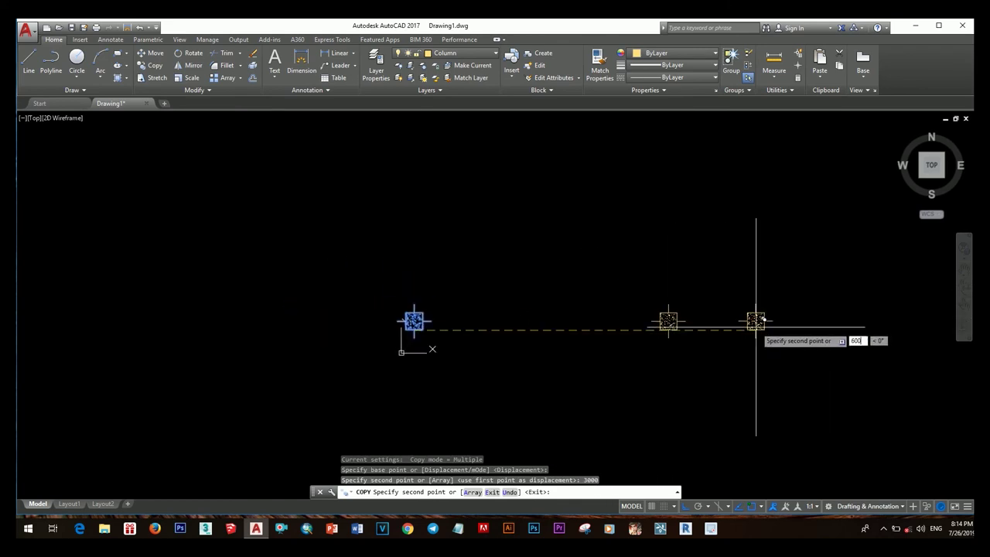
pyautogui.write('0')
pyautogui.press('Return')
pyautogui.press('Escape')
pyautogui.scroll(2, 751, 333)
pyautogui.scroll(-4, 658, 340)
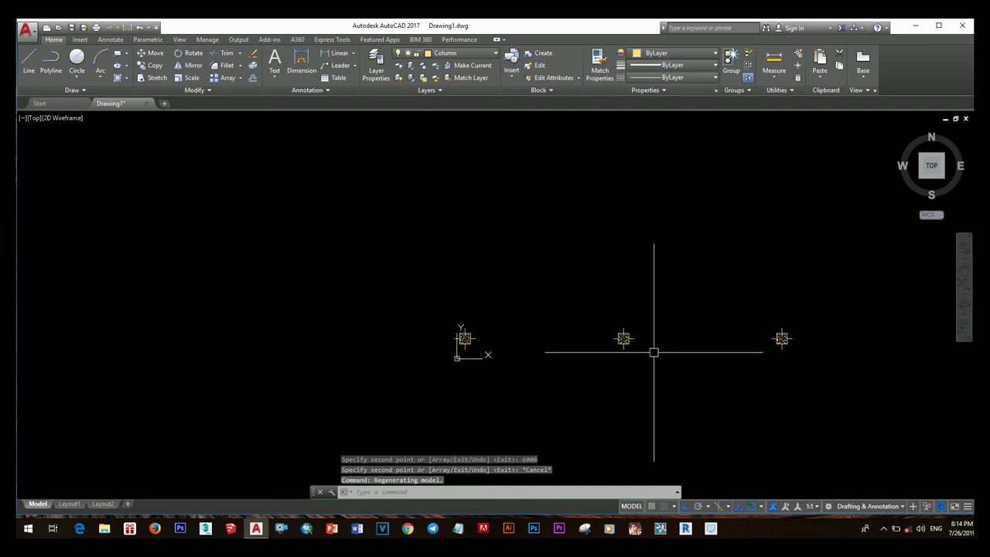
pyautogui.moveTo(654, 349)
pyautogui.mouseDown(button='middle')
pyautogui.moveTo(636, 360)
pyautogui.moveTo(614, 349)
pyautogui.mouseUp(button='middle')
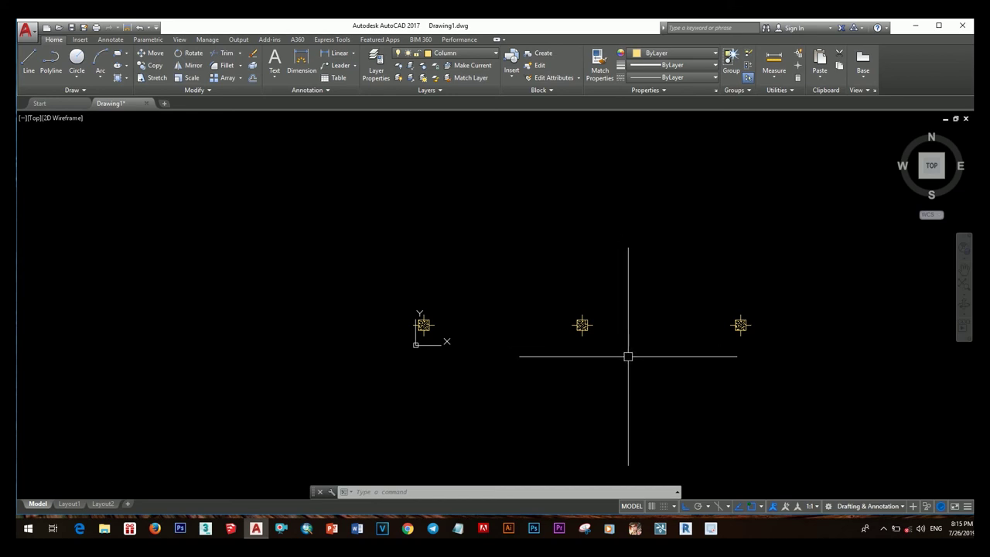
# Copy the row of three columns 3000 upward.
pyautogui.click(364, 279)
pyautogui.click(725, 354)
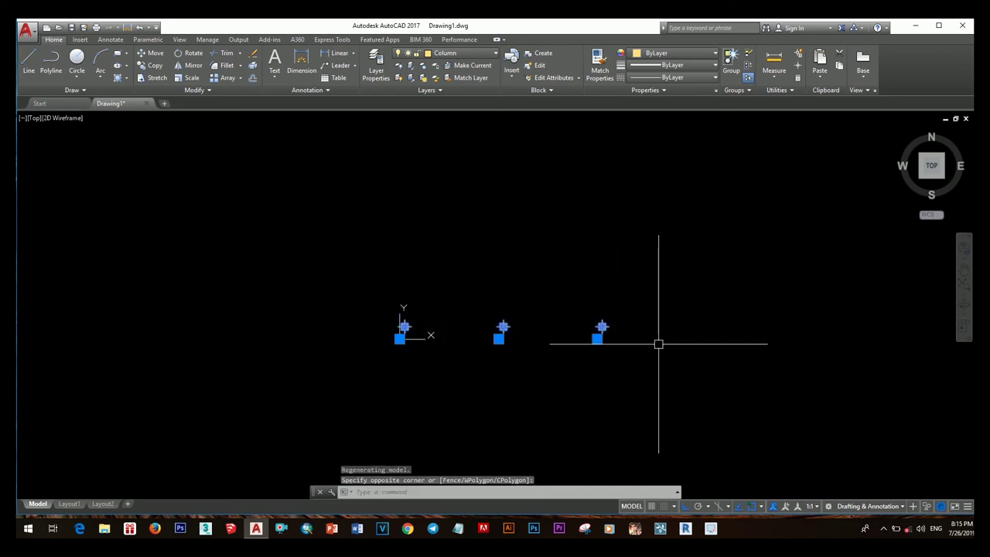
pyautogui.write('co')
pyautogui.press('Return')
pyautogui.click(602, 328)
pyautogui.scroll(5, 604, 331)
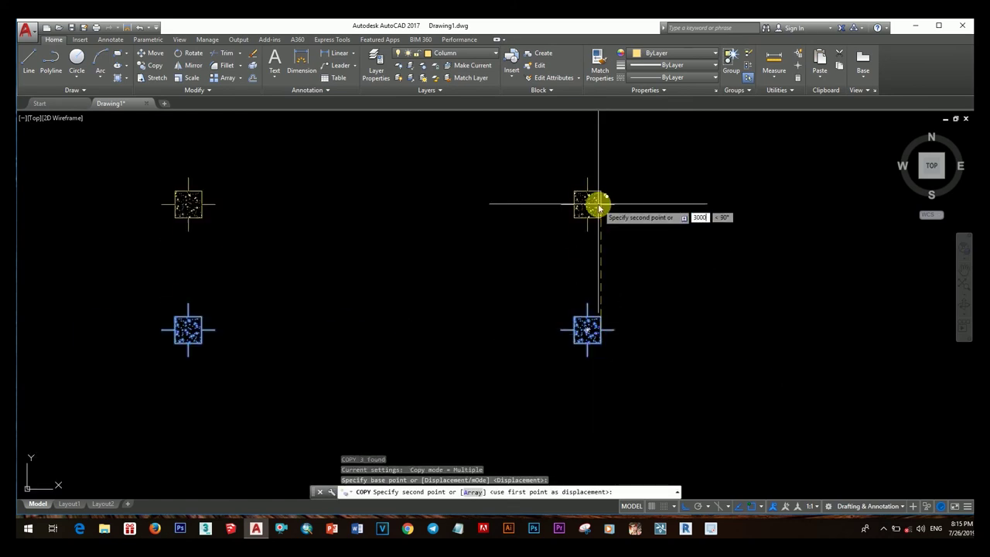
pyautogui.press('Return')
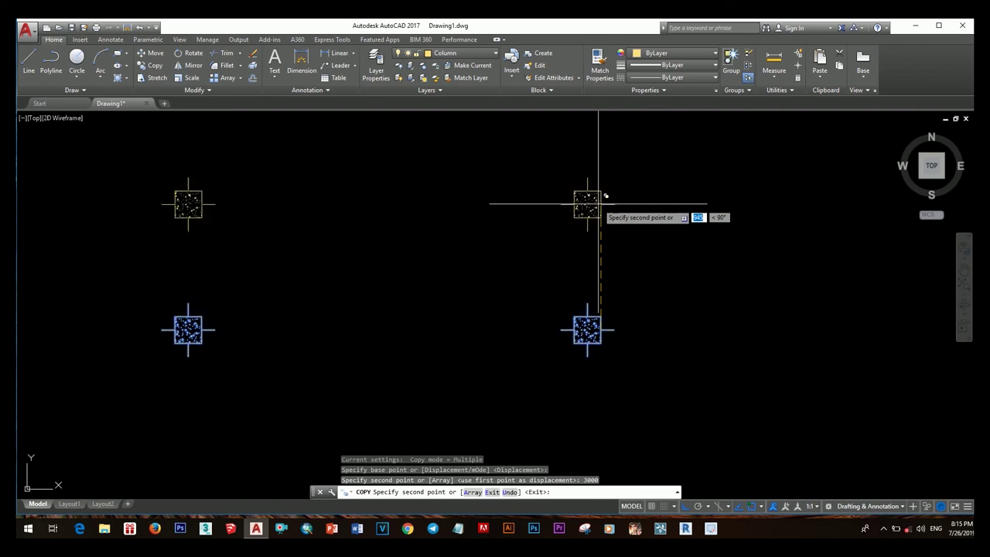
pyautogui.press('Escape')
pyautogui.scroll(-3, 610, 263)
# Move the selected columns to the right.
pyautogui.moveTo(413, 166); pyautogui.dragTo(630, 327)
pyautogui.press('m')
pyautogui.press('Return')
pyautogui.click(630, 327)
pyautogui.click(774, 329)
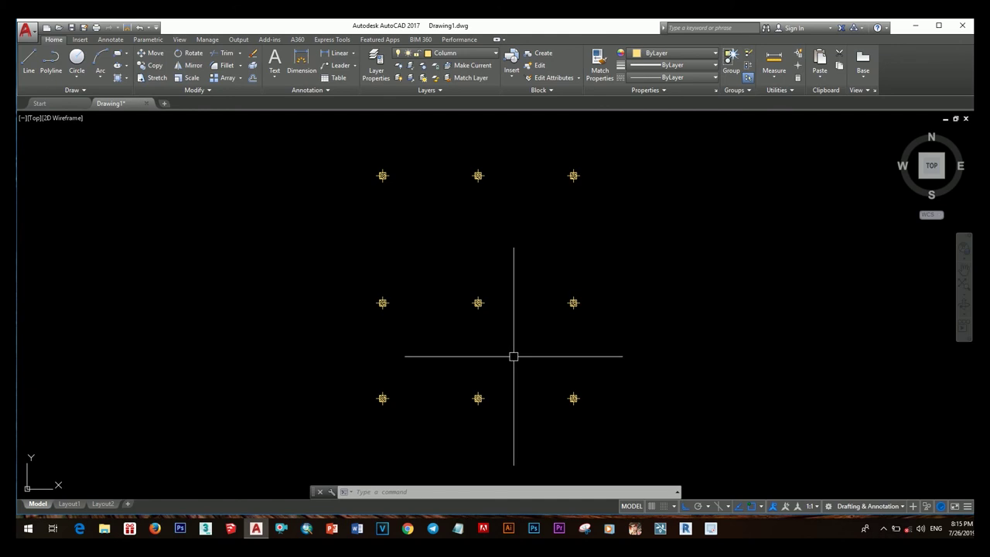
pyautogui.write('rec')
pyautogui.press('Return')
pyautogui.scroll(3, 372, 174)
# Cancel the pending rectangle and make Wall the current layer.
pyautogui.scroll(1, 385, 166)
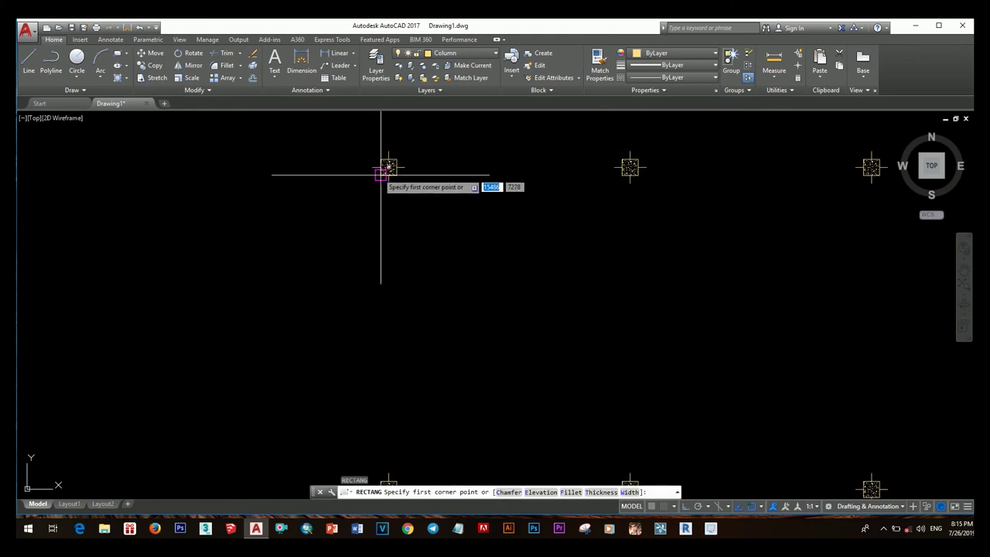
pyautogui.scroll(3, 391, 162)
pyautogui.press('Escape')
pyautogui.click(457, 56)
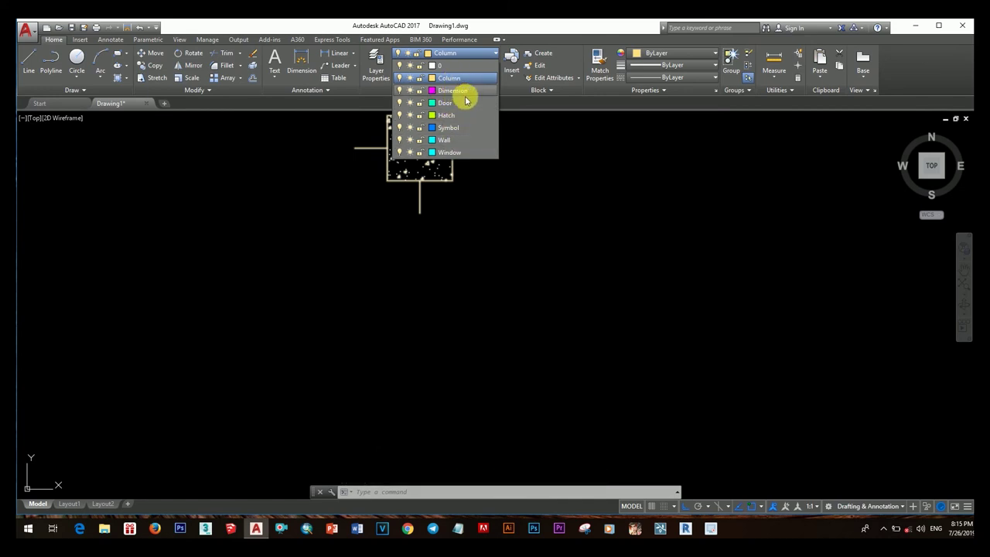
pyautogui.click(458, 139)
# Draw the first wall rectangles between outer column corners.
pyautogui.write('c')
pyautogui.press('Return')
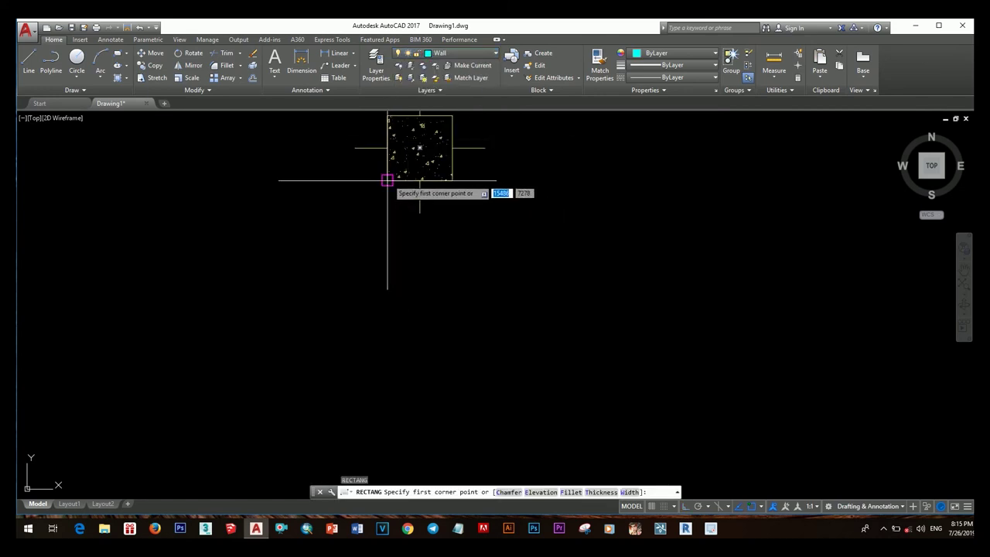
pyautogui.click(386, 180)
pyautogui.moveTo(419, 116); pyautogui.dragTo(412, 356, button='middle')
pyautogui.scroll(-3, 442, 243)
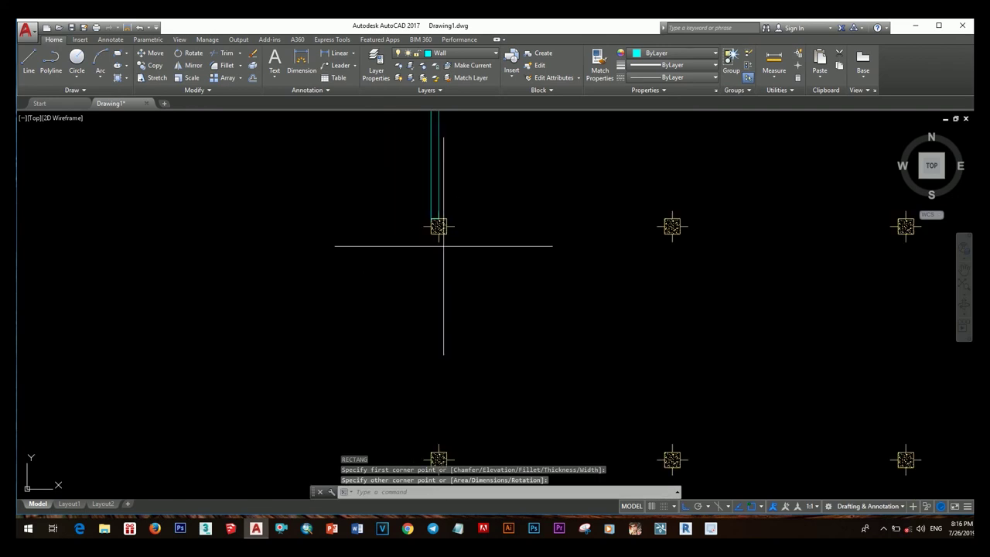
pyautogui.scroll(2, 453, 299)
pyautogui.click(446, 345)
pyautogui.press('Return')
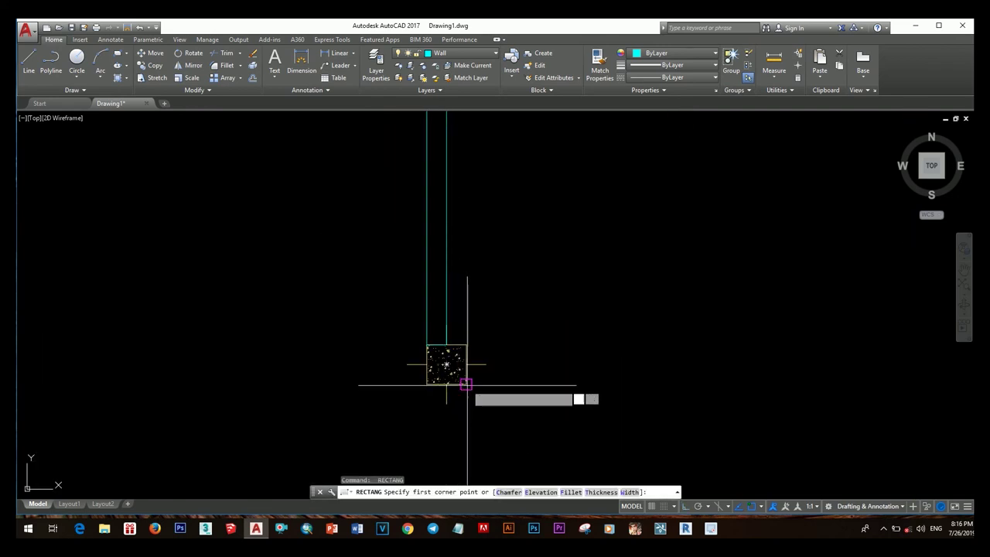
pyautogui.moveTo(465, 380); pyautogui.dragTo(95, 337, button='middle')
pyautogui.moveTo(642, 332); pyautogui.dragTo(515, 363, button='middle')
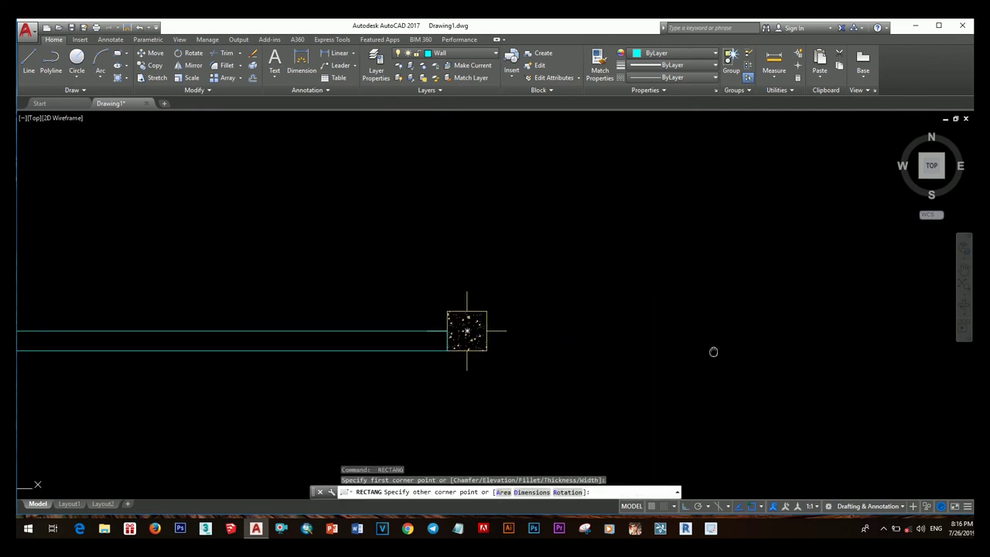
pyautogui.scroll(2, 715, 348)
pyautogui.click(641, 336)
pyautogui.scroll(2, 553, 224)
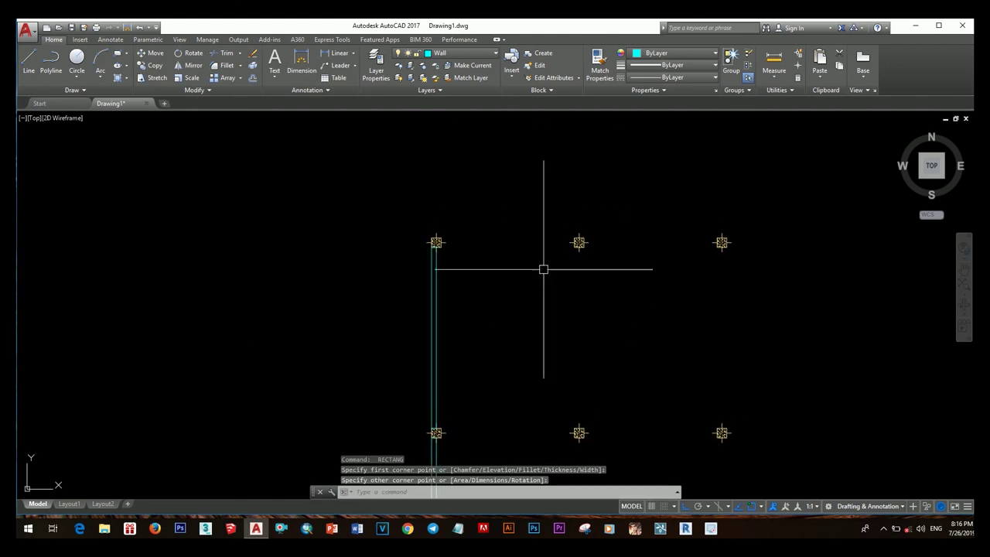
# Draw further wall rectangles linking the left columns to the next columns.
pyautogui.press('Return')
pyautogui.click(405, 261)
pyautogui.moveTo(774, 261); pyautogui.dragTo(480, 283, button='middle')
pyautogui.click(670, 285)
pyautogui.press('Return')
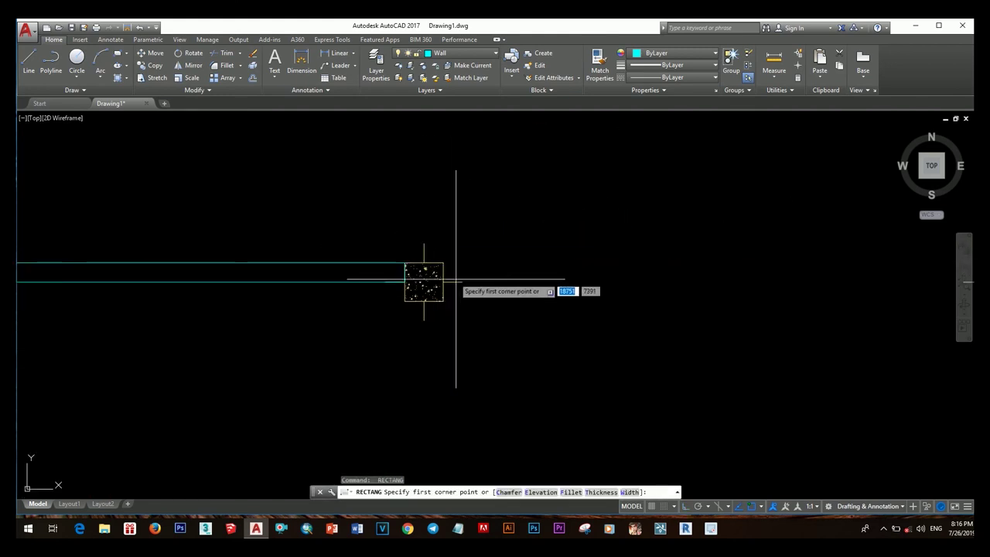
pyautogui.click(456, 278)
pyautogui.moveTo(747, 305); pyautogui.dragTo(497, 305, button='middle')
pyautogui.click(679, 278)
pyautogui.press('Return')
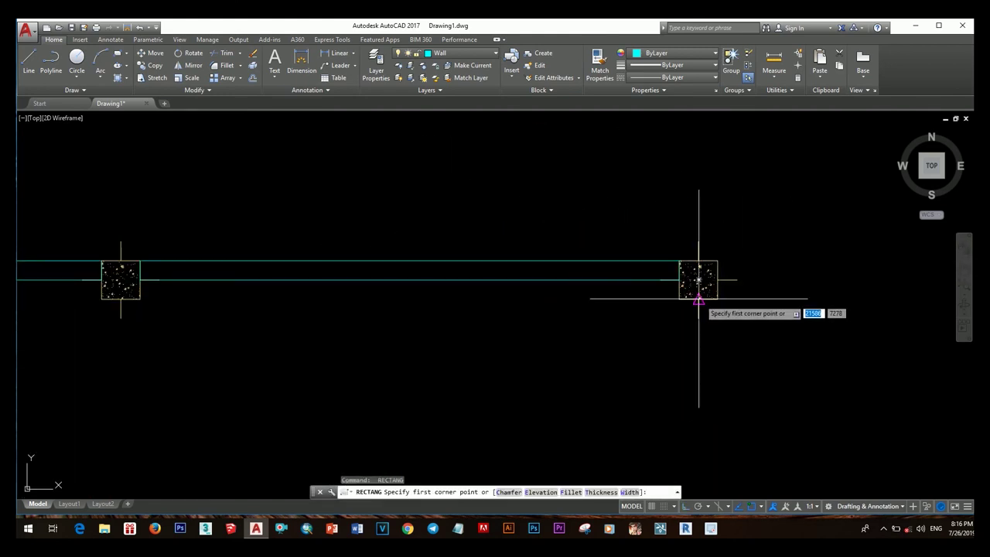
pyautogui.click(698, 299)
# Add another wall rectangle starting at a column corner to close the enclosure.
pyautogui.scroll(-2, 699, 358)
pyautogui.click(699, 358)
pyautogui.press('Return')
pyautogui.scroll(3, 623, 293)
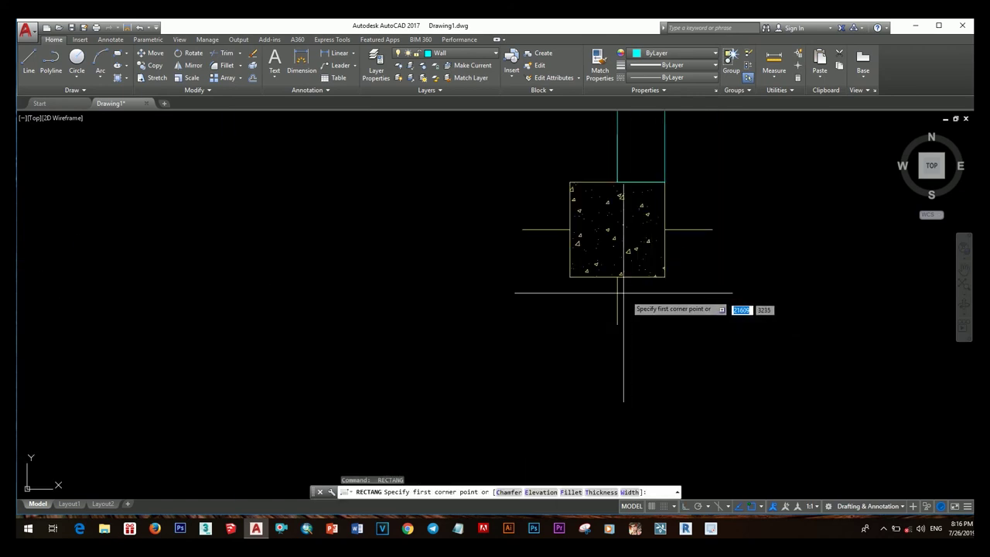
pyautogui.scroll(3, 634, 279)
pyautogui.scroll(-3, 634, 385)
pyautogui.scroll(3, 668, 364)
pyautogui.click(602, 311)
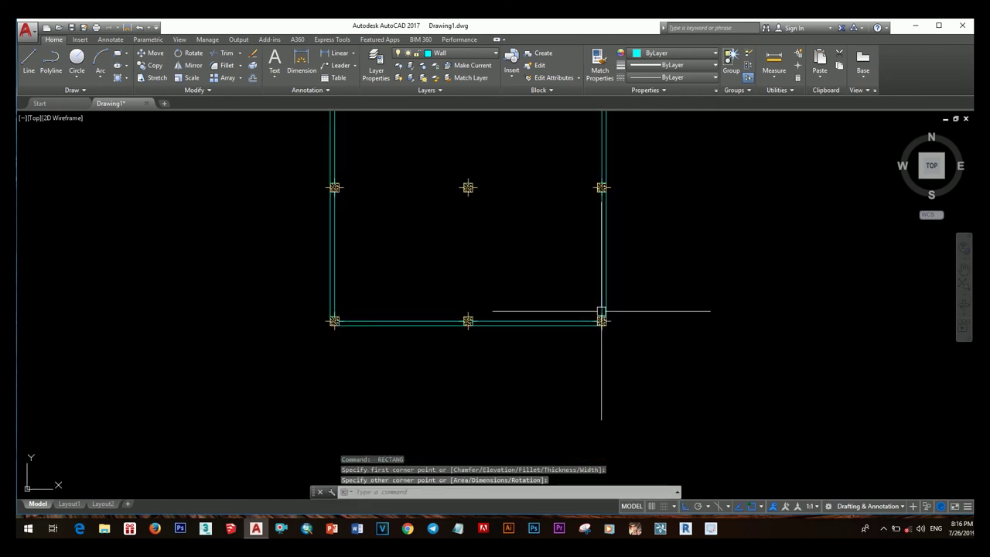
pyautogui.scroll(-2, 602, 311)
# Bring the whole wall enclosure into view and window-select the left wall.
pyautogui.moveTo(612, 336); pyautogui.dragTo(590, 327, button='middle')
pyautogui.scroll(-2, 632, 317)
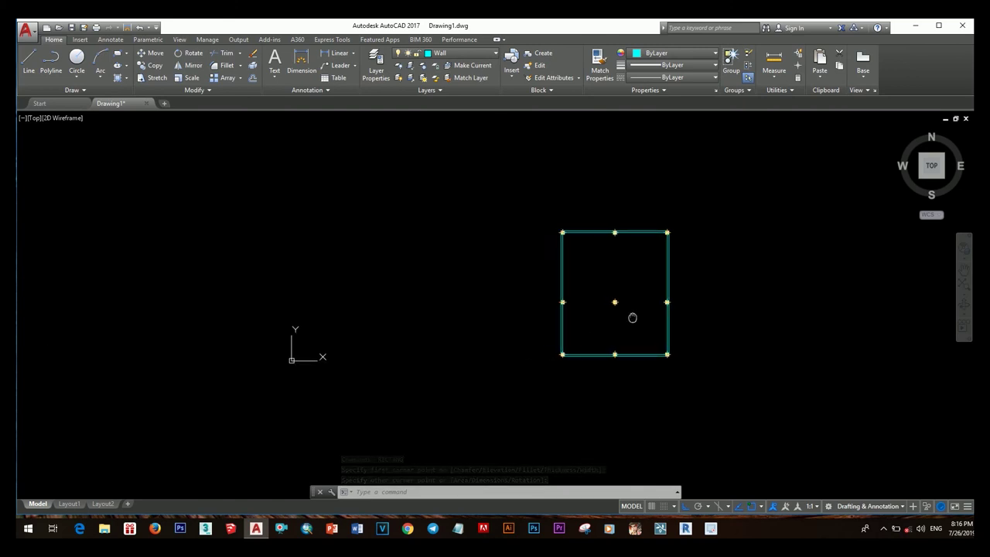
pyautogui.scroll(3, 632, 317)
pyautogui.moveTo(579, 294); pyautogui.dragTo(591, 361)
pyautogui.write('co')
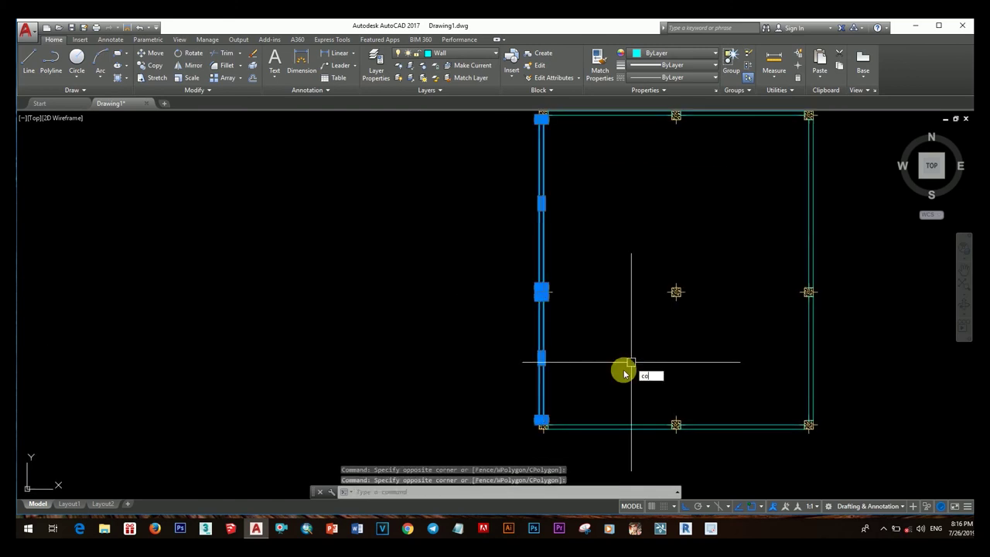
# Copy the left wall onto the middle column line.
pyautogui.press('Return')
pyautogui.scroll(5, 542, 294)
pyautogui.scroll(2, 542, 294)
pyautogui.click(531, 278)
pyautogui.moveTo(531, 278); pyautogui.dragTo(641, 294, button='middle')
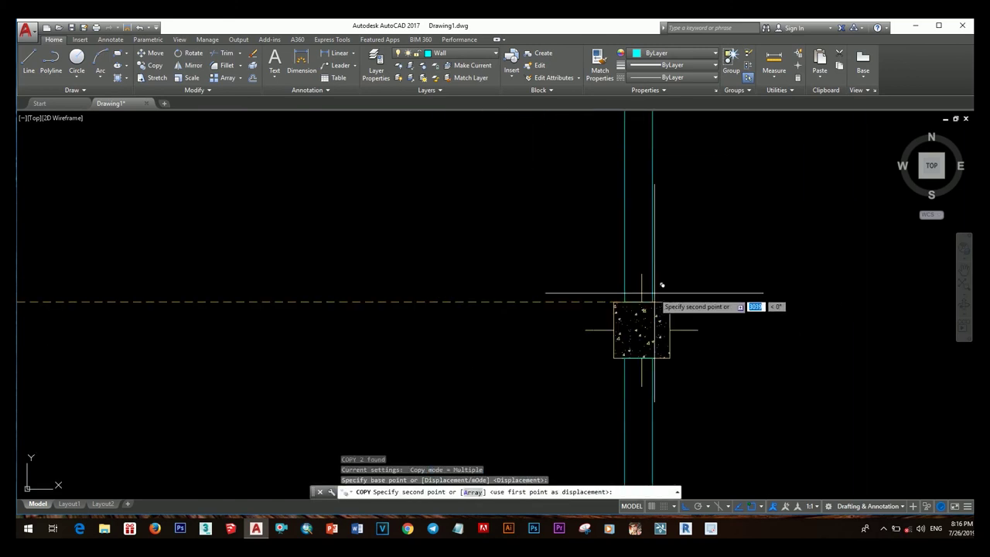
pyautogui.click(663, 286)
pyautogui.scroll(-3, 602, 325)
pyautogui.press('Escape')
# Move the lower right wall up 1000.
pyautogui.moveTo(601, 325); pyautogui.dragTo(588, 371, button='middle')
pyautogui.scroll(2, 586, 355)
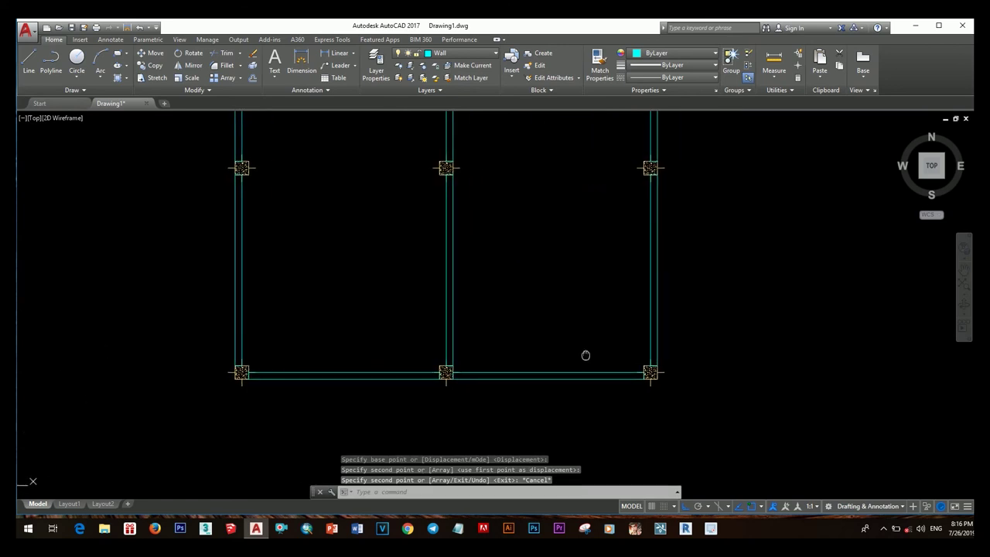
pyautogui.click(611, 377)
pyautogui.write('m')
pyautogui.press('Return')
pyautogui.click(754, 372)
pyautogui.write('1000')
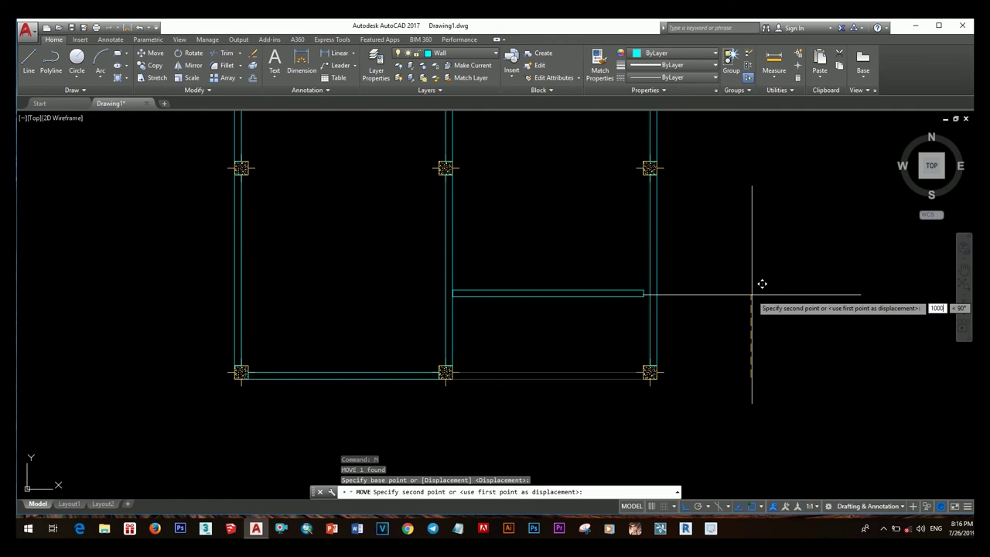
pyautogui.press('Return')
# Grip-stretch the vertical wall ends so they meet the lower wall line.
pyautogui.scroll(4, 642, 339)
pyautogui.click(617, 281)
pyautogui.click(630, 259)
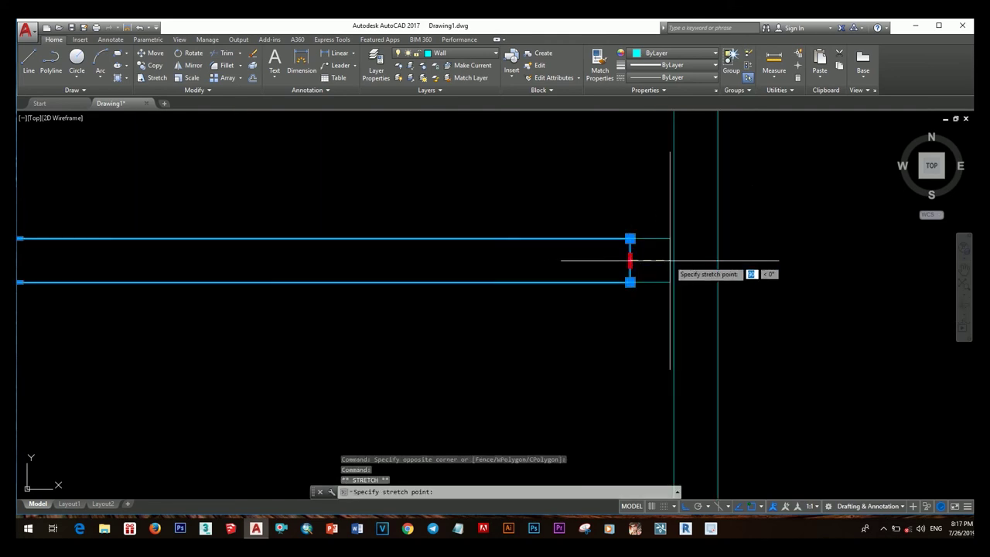
pyautogui.press('Escape')
pyautogui.scroll(-3, 641, 328)
pyautogui.moveTo(681, 309); pyautogui.dragTo(650, 356)
pyautogui.click(663, 382)
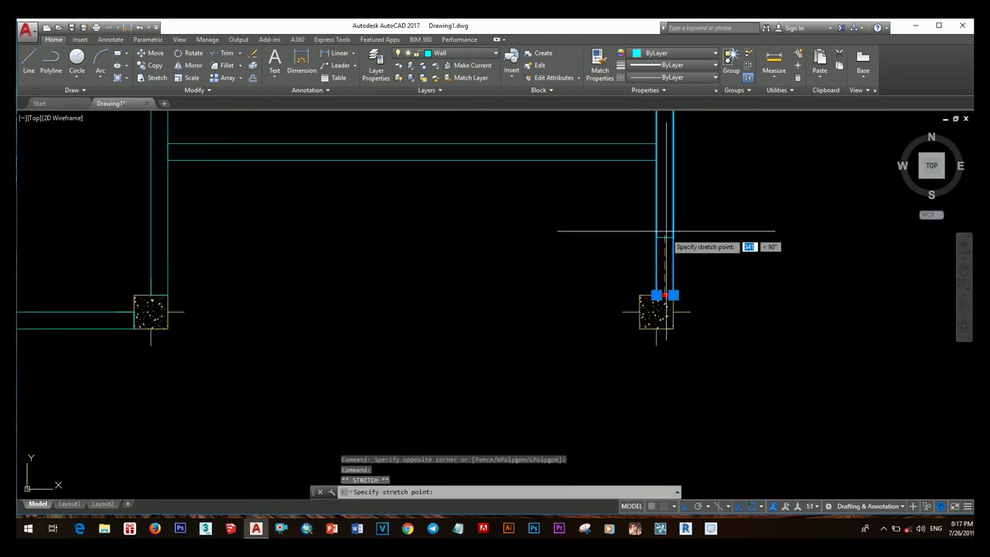
pyautogui.scroll(3, 634, 249)
pyautogui.click(659, 238)
pyautogui.scroll(-2, 616, 310)
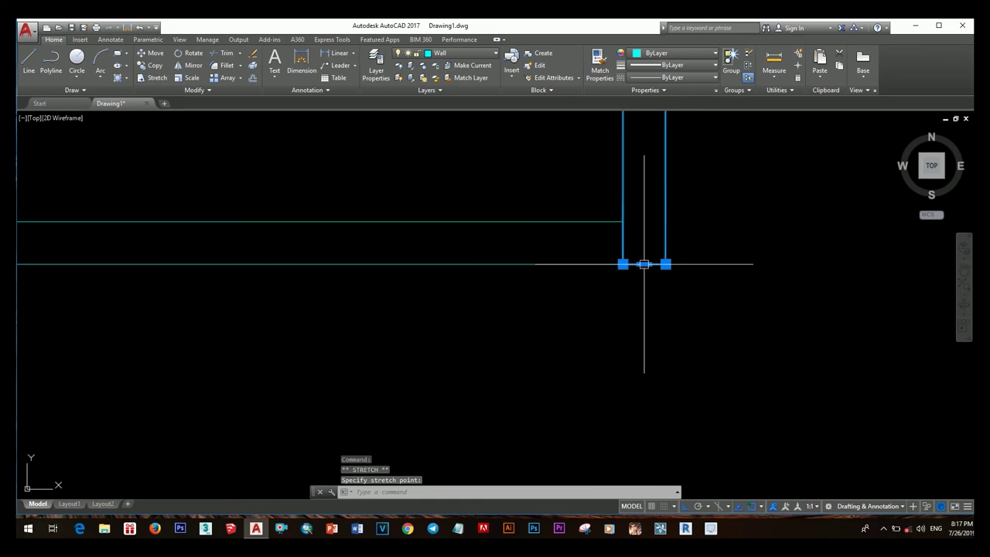
pyautogui.click(644, 264)
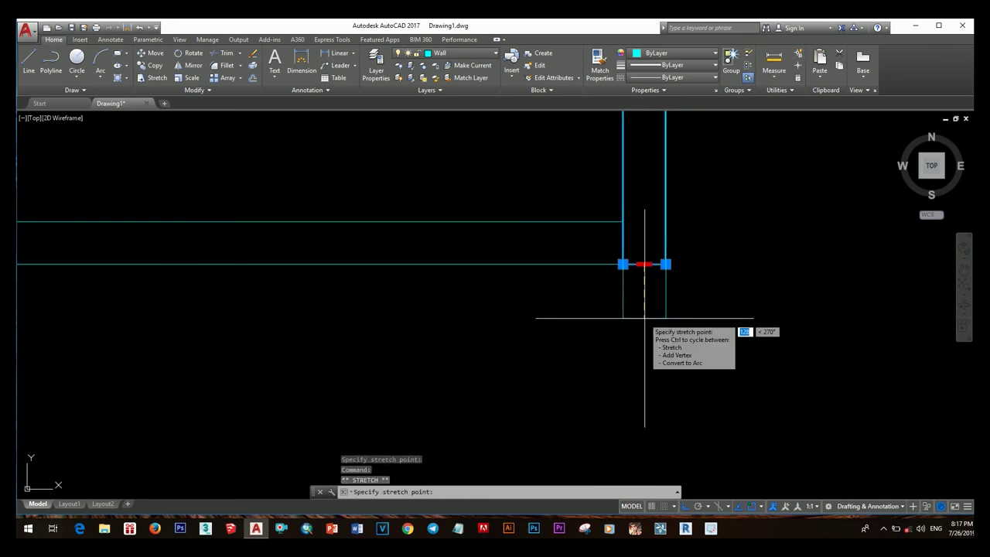
pyautogui.press('Escape')
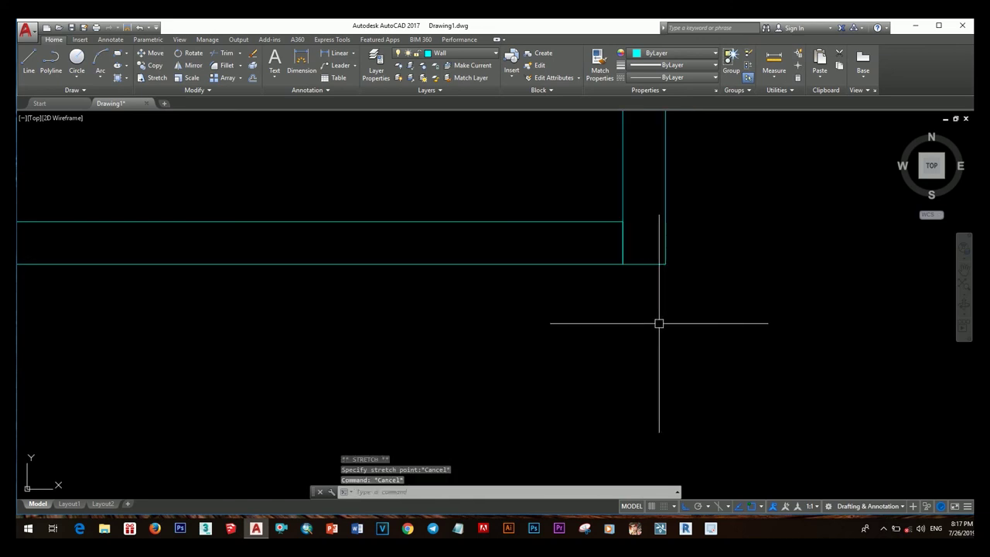
pyautogui.write('pl')
# Draw a wall polyline from the wall corner with 100, 100 and 200-long segments.
pyautogui.press('Return')
pyautogui.click(623, 265)
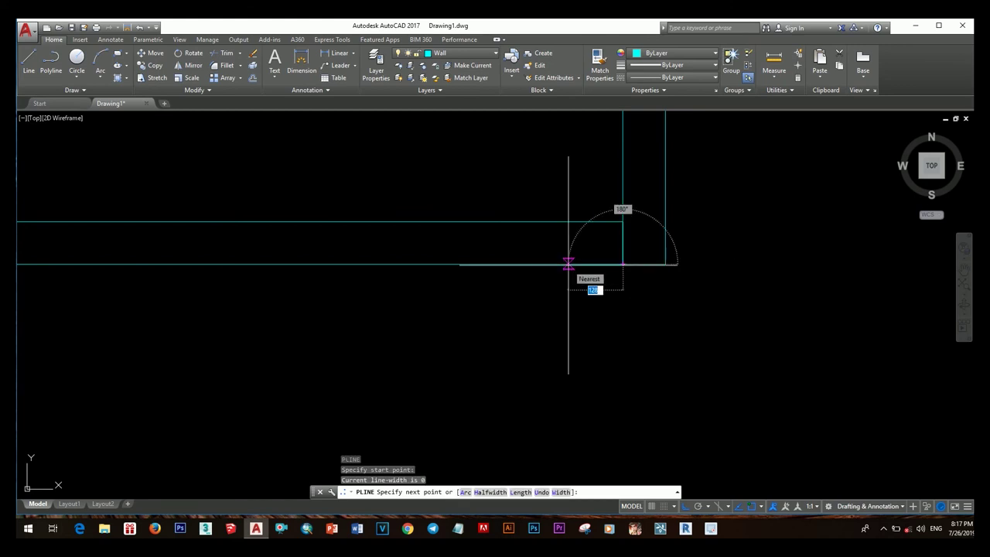
pyautogui.press('Return')
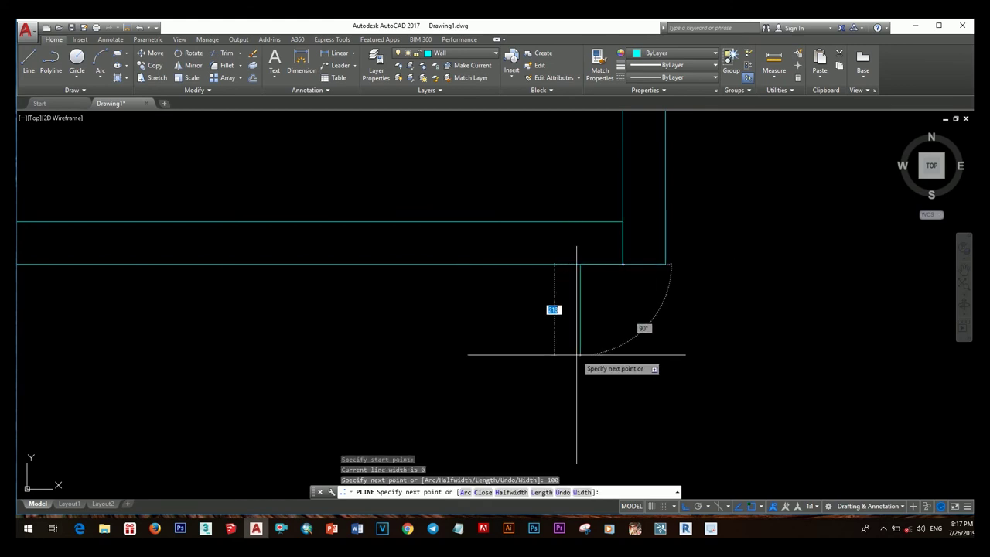
pyautogui.press('Return')
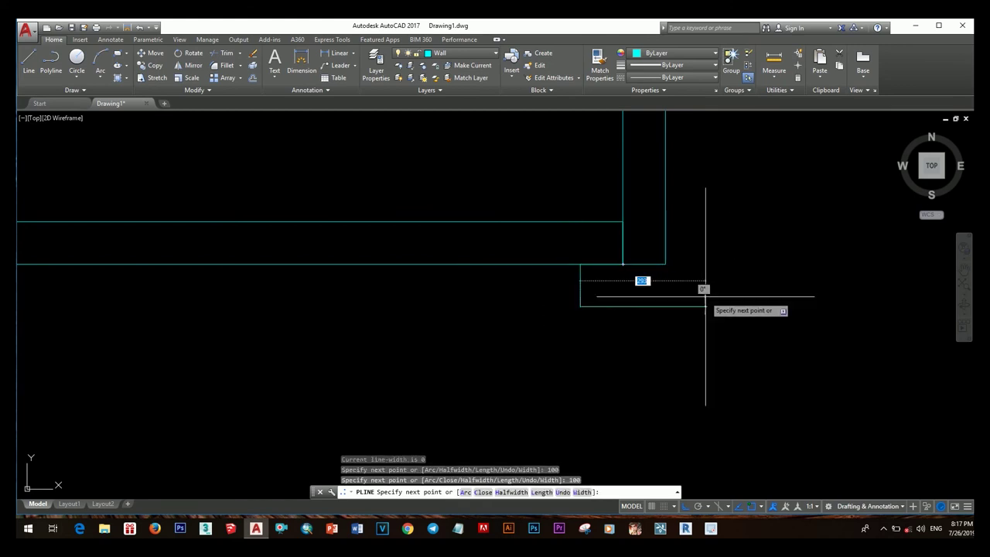
pyautogui.write('0')
pyautogui.press('Return')
pyautogui.scroll(-5, 647, 334)
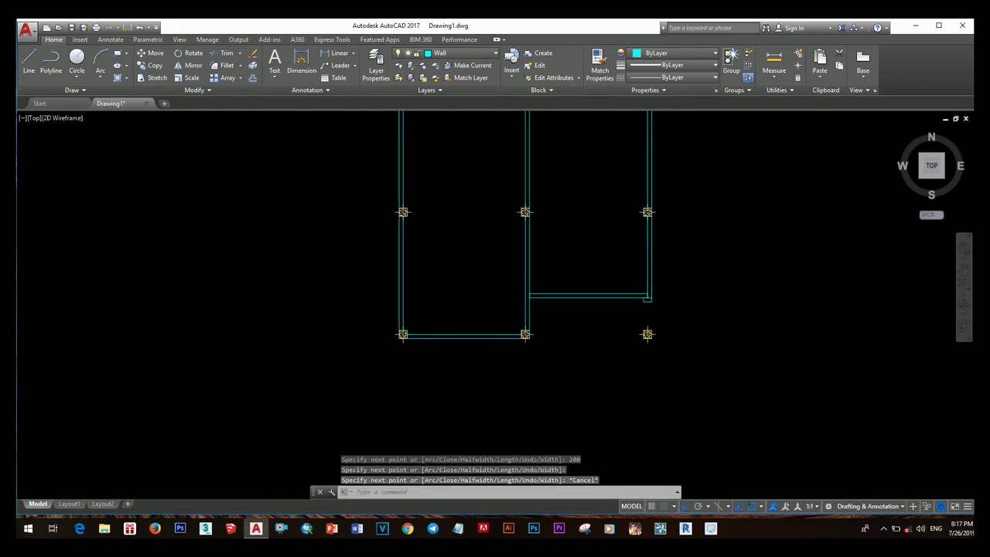
pyautogui.scroll(4, 652, 342)
pyautogui.scroll(3, 647, 338)
pyautogui.press('Escape')
# Trim away the overlapping wall lines with TR.
pyautogui.write('tr')
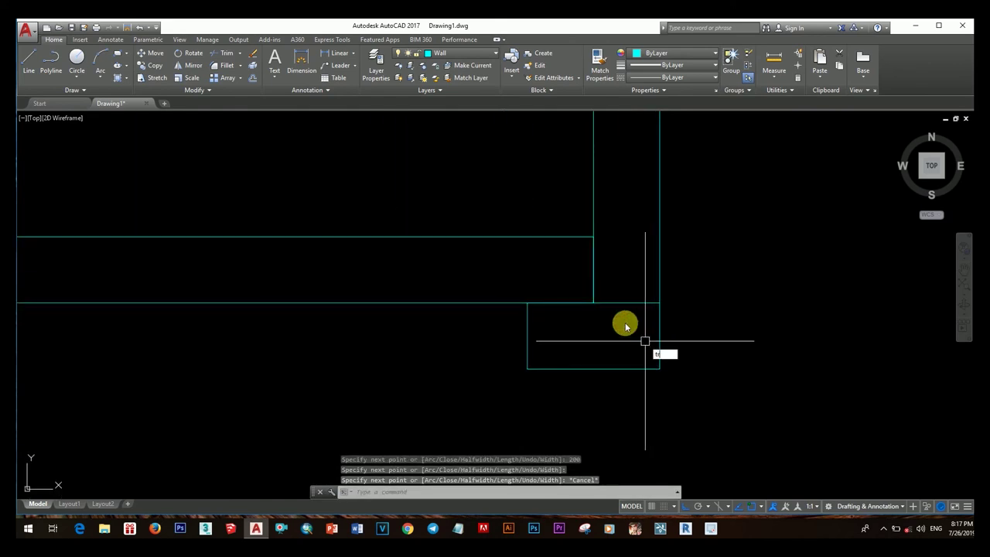
pyautogui.press('Return')
# Select the bottom wall and attempt to copy it upward, then cancel the copy.
pyautogui.press('Return')
pyautogui.click(642, 303)
pyautogui.click(584, 263)
pyautogui.scroll(-2, 684, 369)
pyautogui.scroll(-4, 684, 369)
pyautogui.press('Escape')
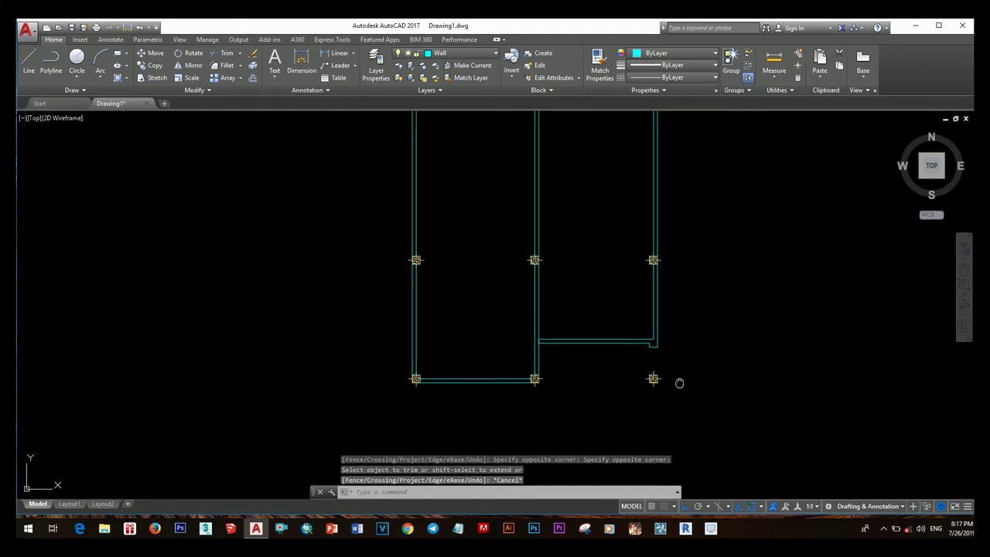
pyautogui.moveTo(552, 336)
pyautogui.mouseDown(button='middle')
pyautogui.moveTo(528, 331)
pyautogui.moveTo(533, 288)
pyautogui.mouseUp(button='middle')
pyautogui.click(489, 374)
pyautogui.click(472, 352)
pyautogui.write('co')
pyautogui.press('Return')
pyautogui.scroll(5, 475, 352)
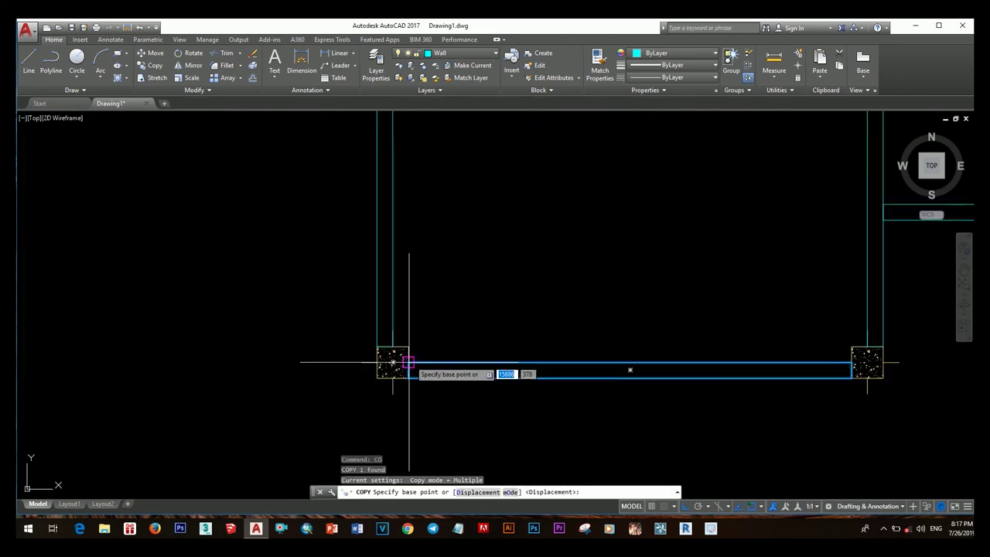
pyautogui.click(408, 361)
pyautogui.scroll(-2, 427, 309)
pyautogui.scroll(3, 397, 198)
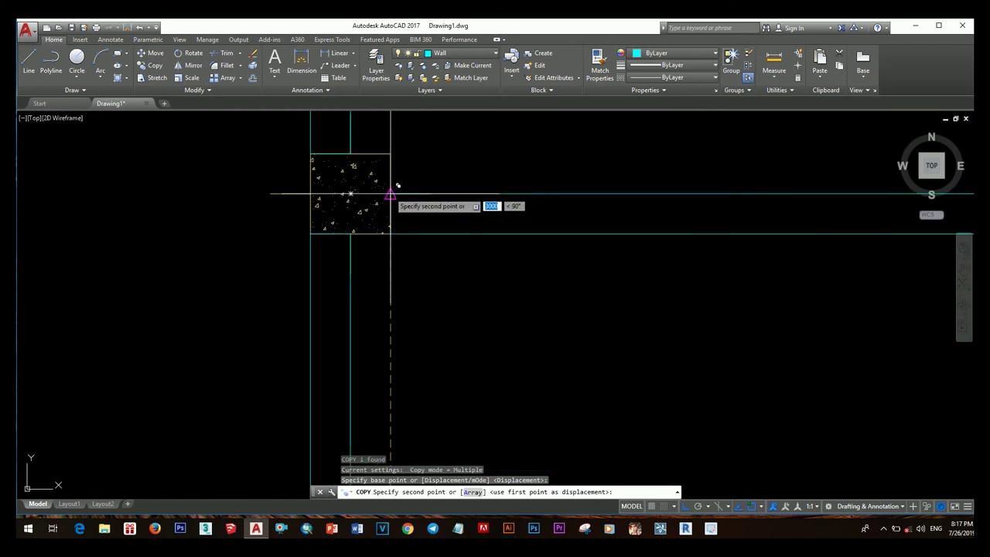
pyautogui.click(391, 194)
pyautogui.scroll(-3, 504, 232)
pyautogui.scroll(1, 465, 305)
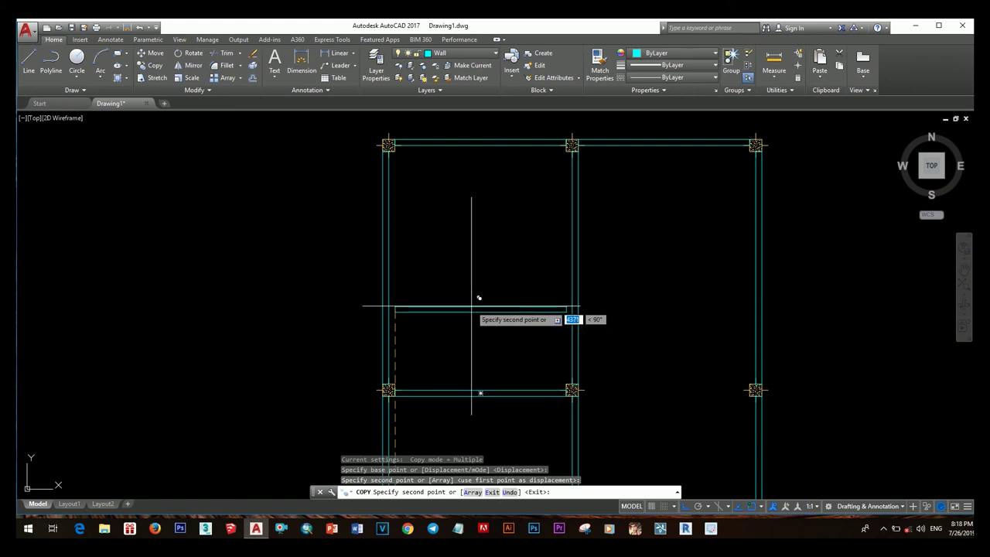
pyautogui.scroll(-2, 479, 298)
pyautogui.scroll(-2, 554, 283)
pyautogui.press('Escape')
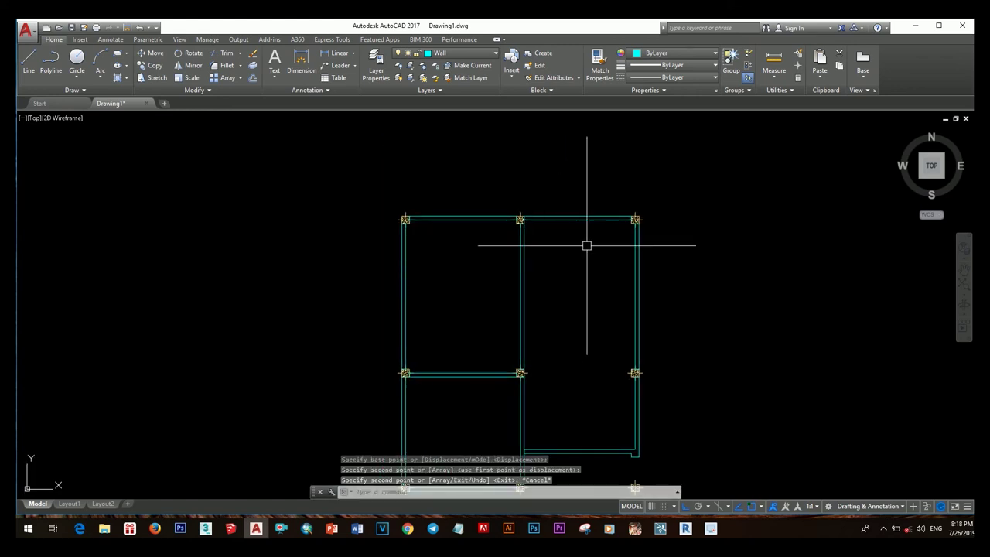
# Copy the left room's top wall 2500 units down.
pyautogui.click(469, 229)
pyautogui.press('Escape')
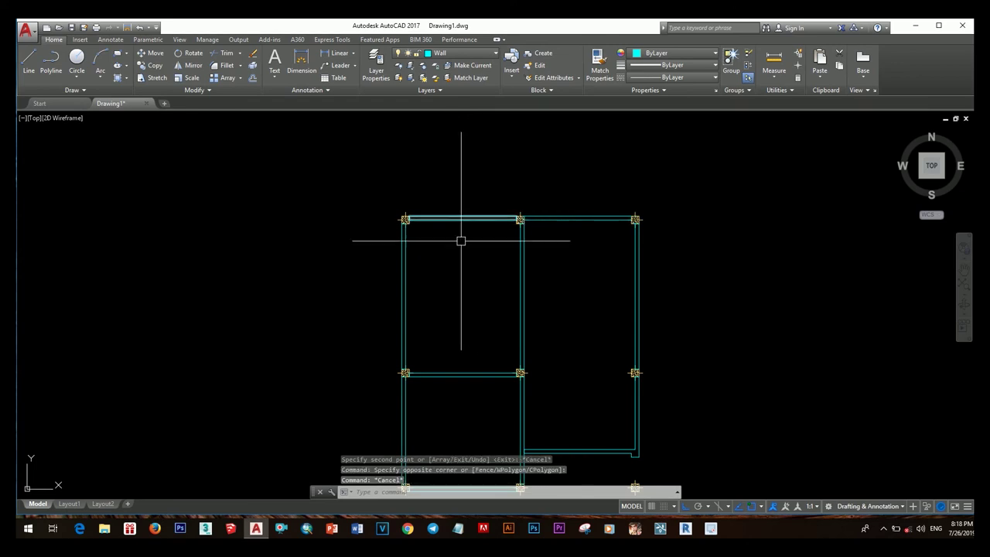
pyautogui.click(464, 218)
pyautogui.press('Return')
pyautogui.click(478, 244)
pyautogui.write('2500')
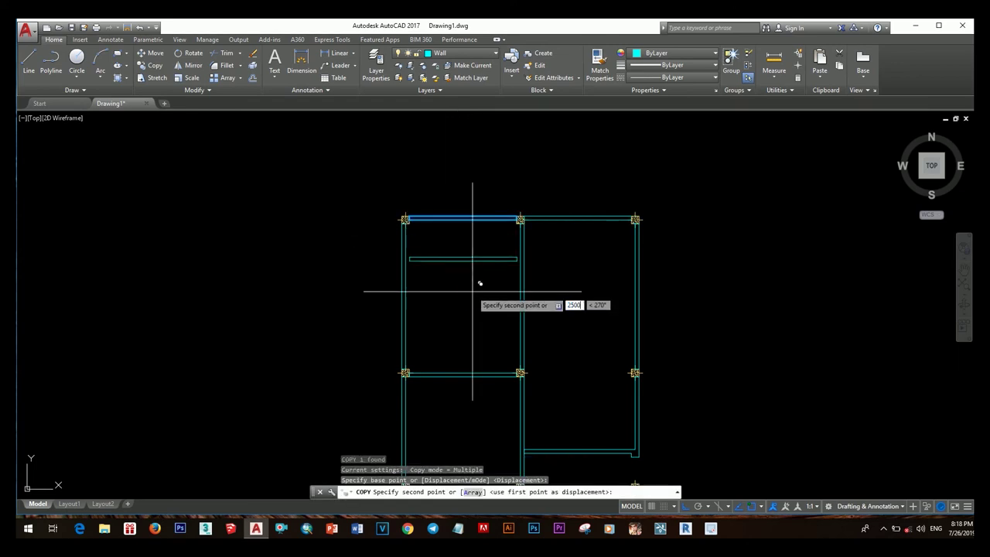
pyautogui.press('Return')
pyautogui.scroll(2, 480, 284)
pyautogui.press('Escape')
pyautogui.scroll(2, 534, 296)
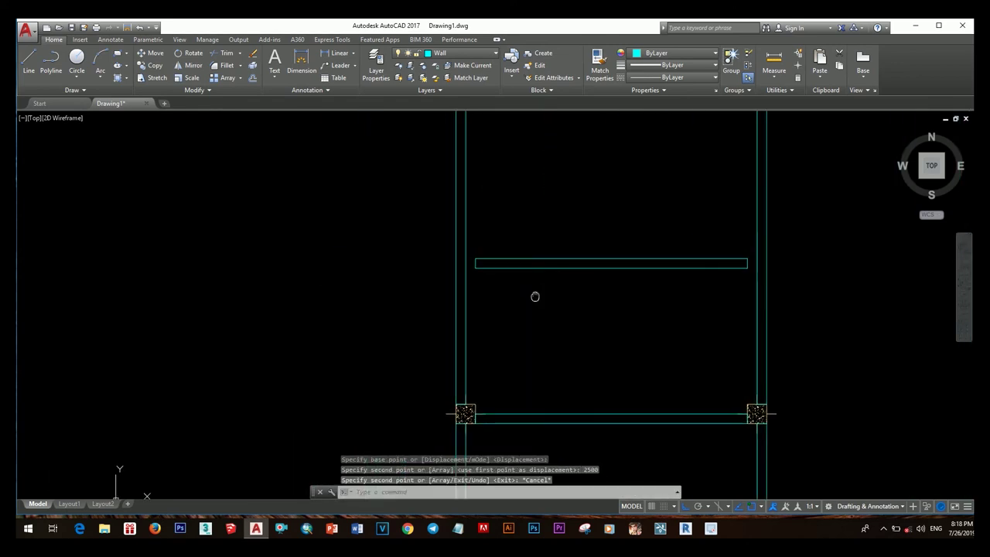
pyautogui.write('c')
# Stretch the new horizontal wall's right end to meet the vertical wall.
pyautogui.press('Return')
pyautogui.click(504, 283)
pyautogui.click(475, 239)
pyautogui.press('Return')
pyautogui.click(475, 263)
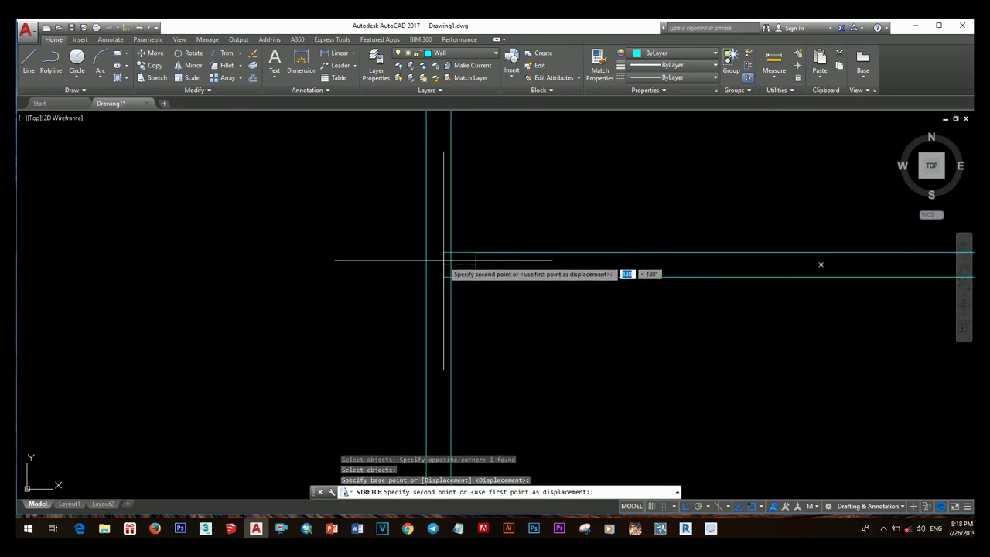
pyautogui.press('Return')
pyautogui.scroll(-2, 564, 289)
pyautogui.press('Return')
pyautogui.moveTo(570, 255); pyautogui.dragTo(552, 283)
pyautogui.press('Return')
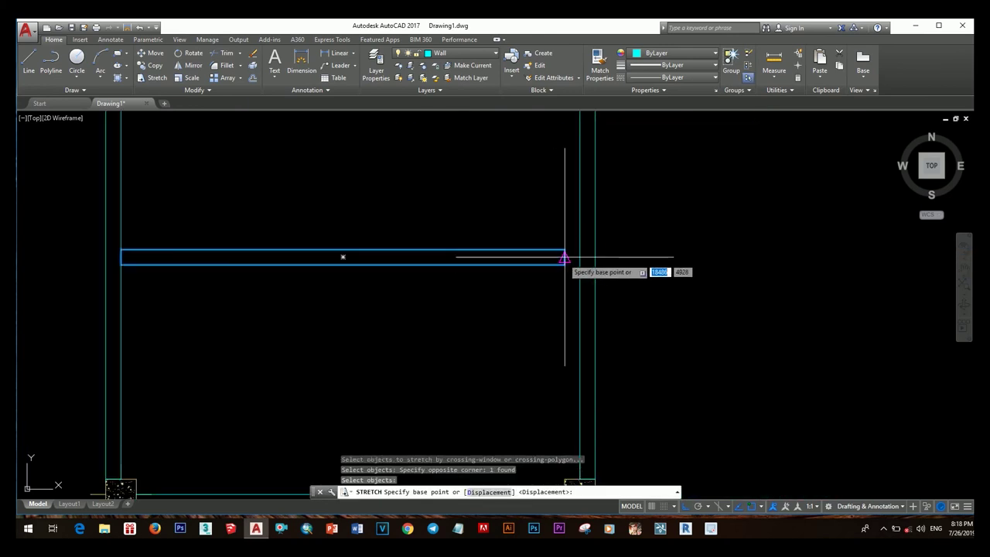
pyautogui.click(564, 266)
pyautogui.scroll(-2, 552, 271)
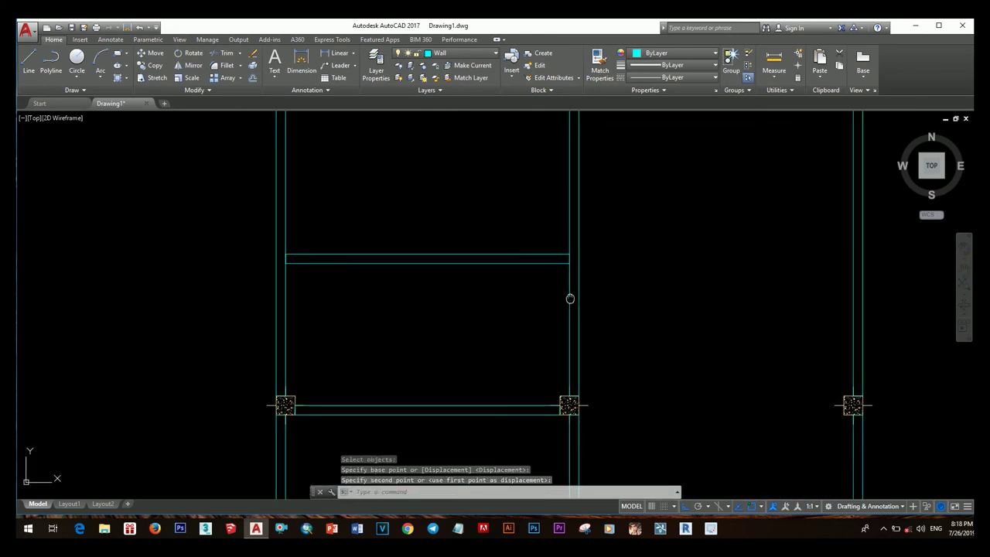
pyautogui.scroll(-2, 570, 297)
pyautogui.scroll(2, 575, 272)
# Copy the new horizontal wall into the right-hand bay.
pyautogui.click(464, 286)
pyautogui.write('co')
pyautogui.press('Return')
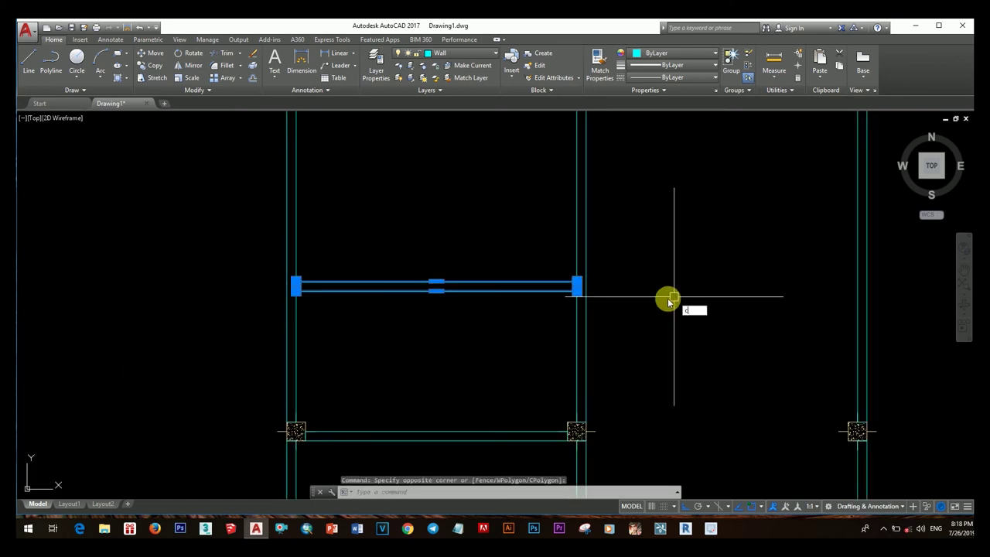
pyautogui.click(631, 303)
pyautogui.moveTo(890, 309); pyautogui.dragTo(692, 309, button='middle')
pyautogui.click(692, 310)
# Move the copied wall 1000 units upward.
pyautogui.click(542, 292)
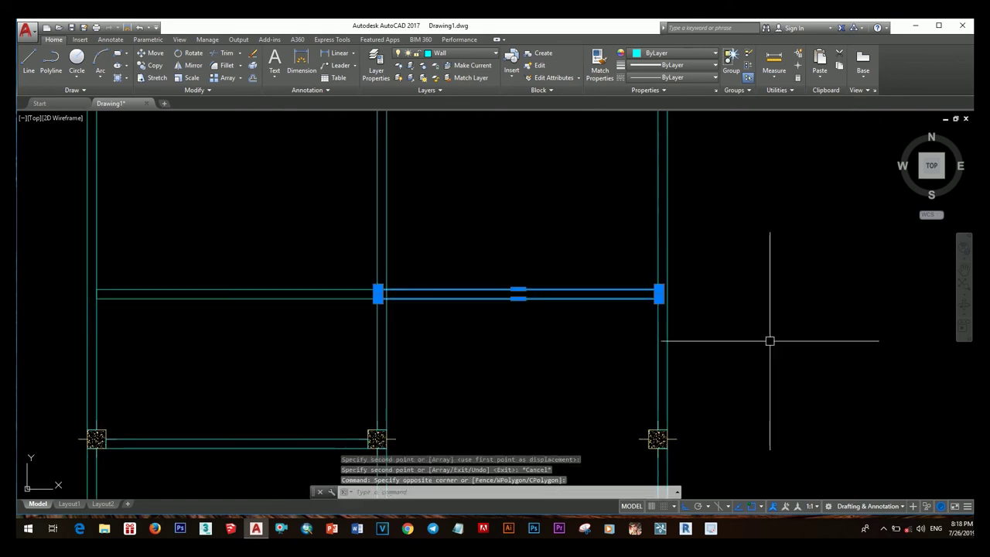
pyautogui.write('m')
pyautogui.press('Return')
pyautogui.click(769, 340)
pyautogui.write('1000')
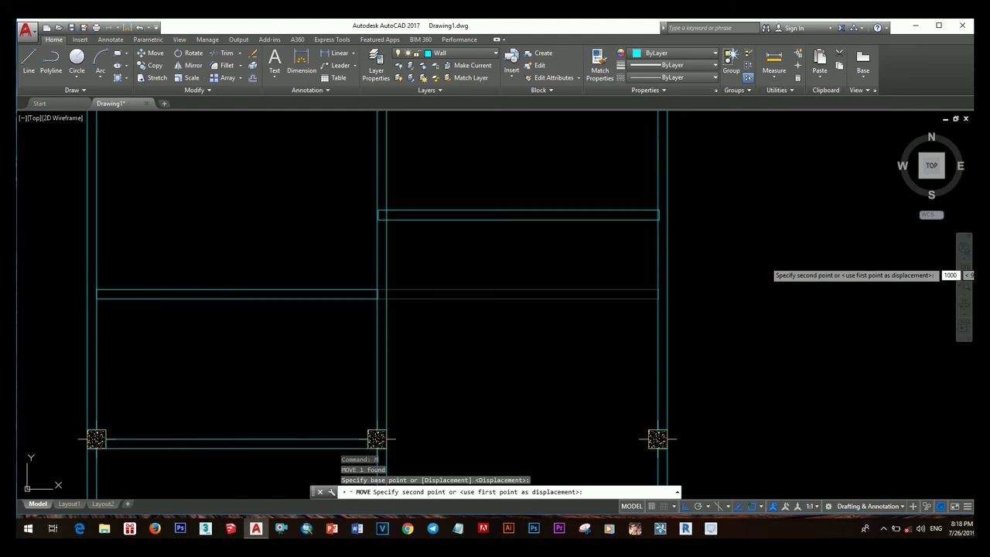
pyautogui.press('Return')
pyautogui.scroll(3, 425, 320)
# Grab the wall polyline's end point to stretch it, then cancel the stretch.
pyautogui.click(405, 272)
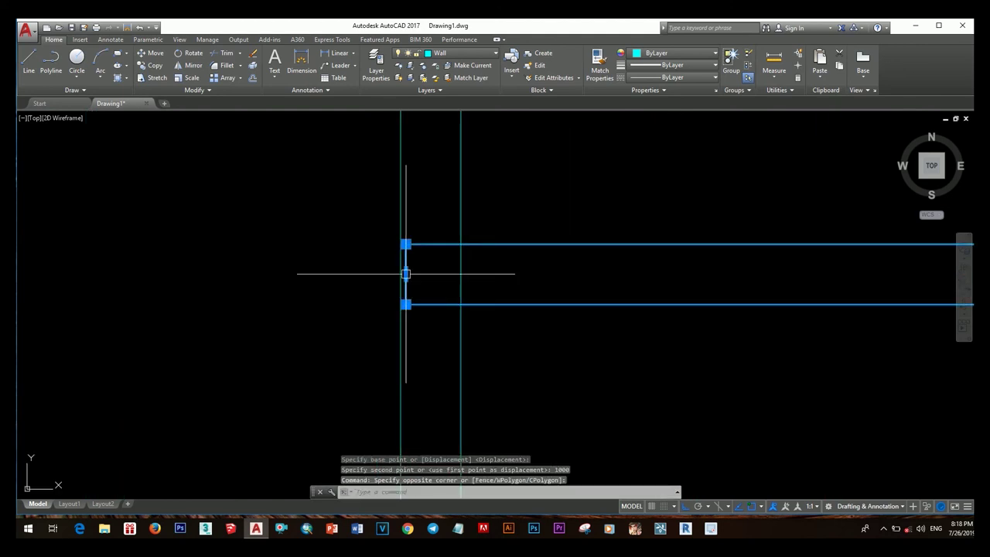
pyautogui.click(461, 274)
pyautogui.scroll(-3, 462, 274)
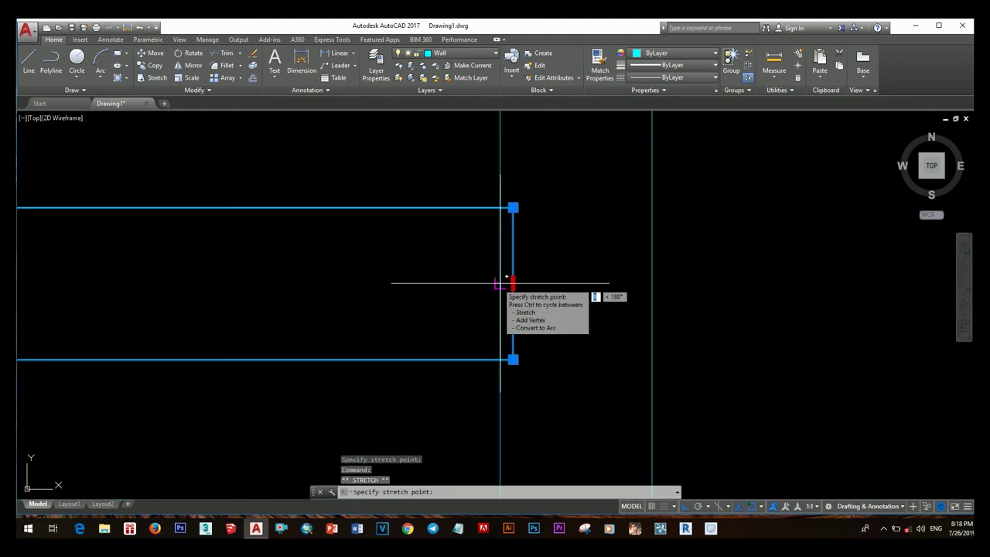
pyautogui.press('Escape')
pyautogui.scroll(-5, 501, 324)
pyautogui.scroll(6, 560, 298)
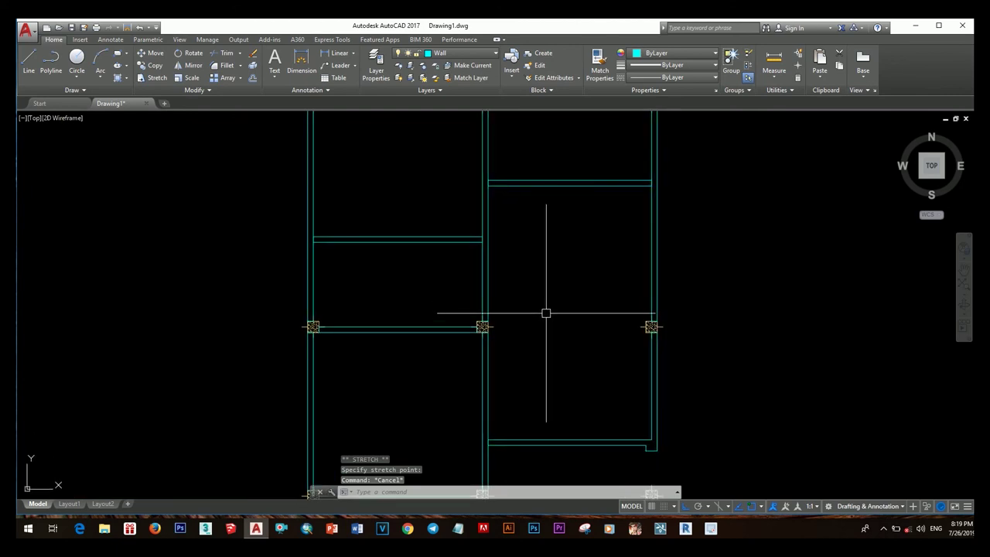
pyautogui.scroll(-2, 546, 314)
pyautogui.scroll(-2, 526, 325)
pyautogui.scroll(2, 537, 302)
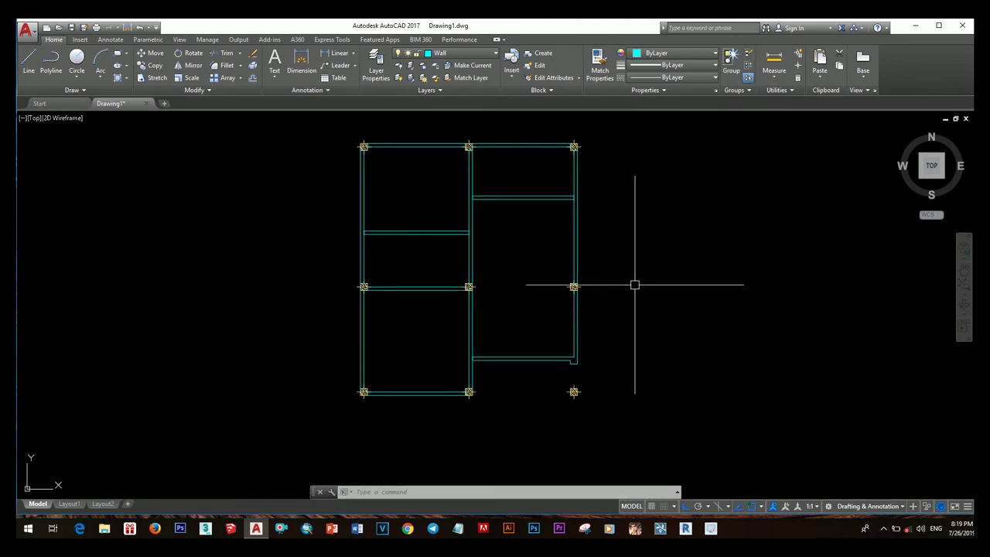
pyautogui.write('la')
# Add a Stair layer with orange colour 20 and a 0.00 mm lineweight.
pyautogui.press('Return')
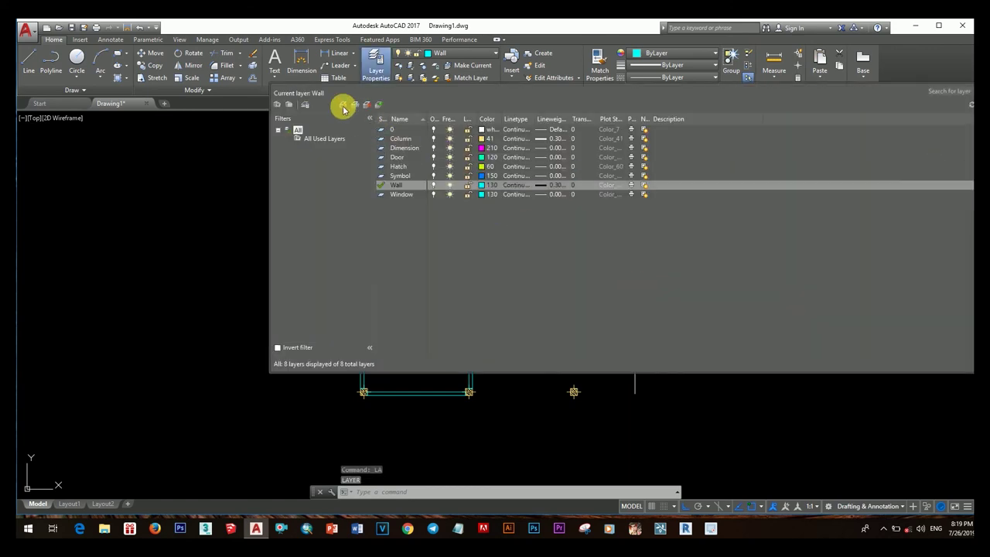
pyautogui.click(344, 108)
pyautogui.write('Stair')
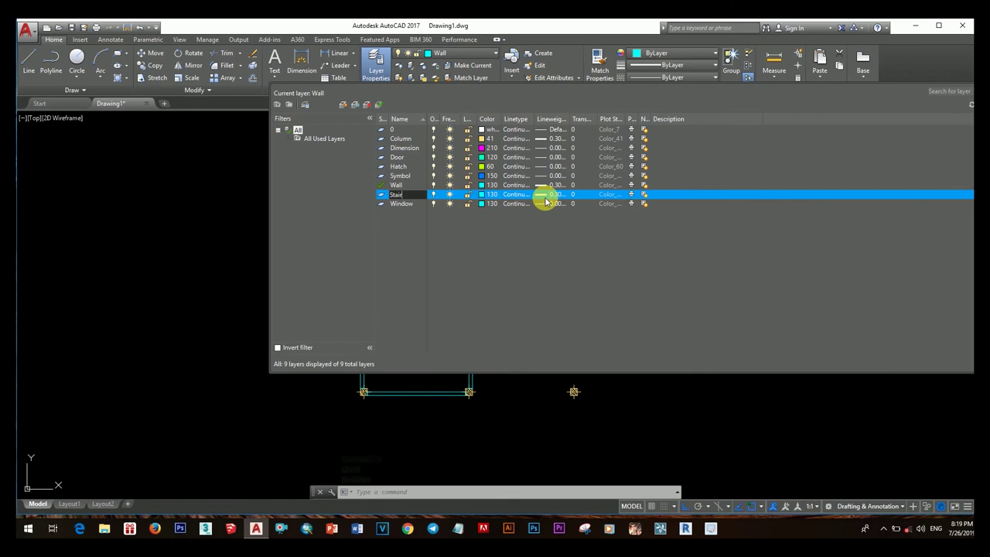
pyautogui.click(545, 194)
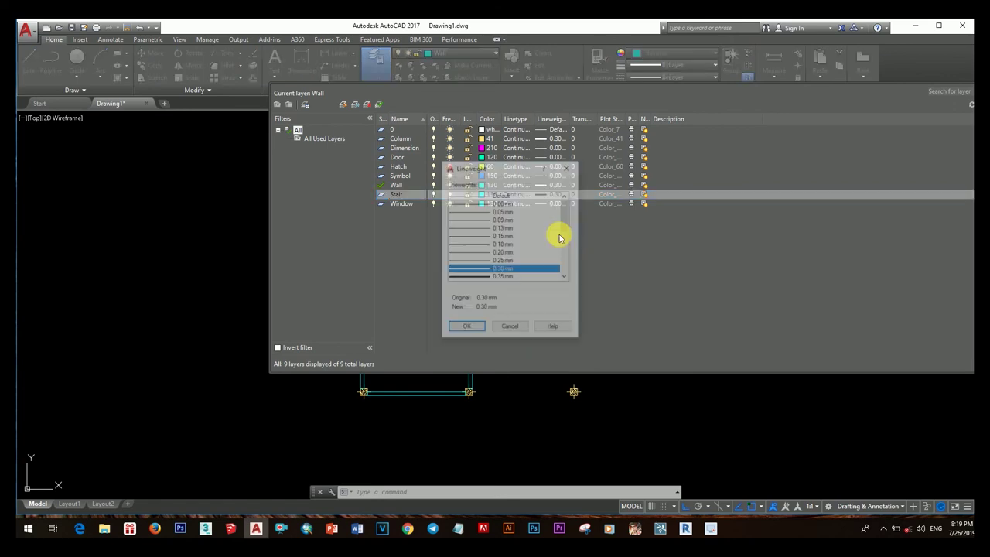
pyautogui.doubleClick(519, 205)
pyautogui.click(489, 194)
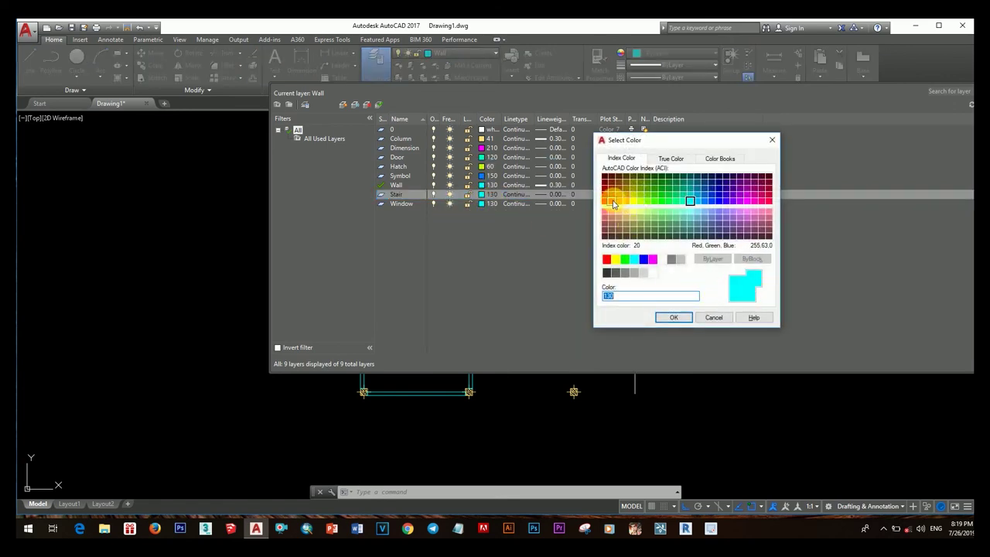
pyautogui.click(675, 318)
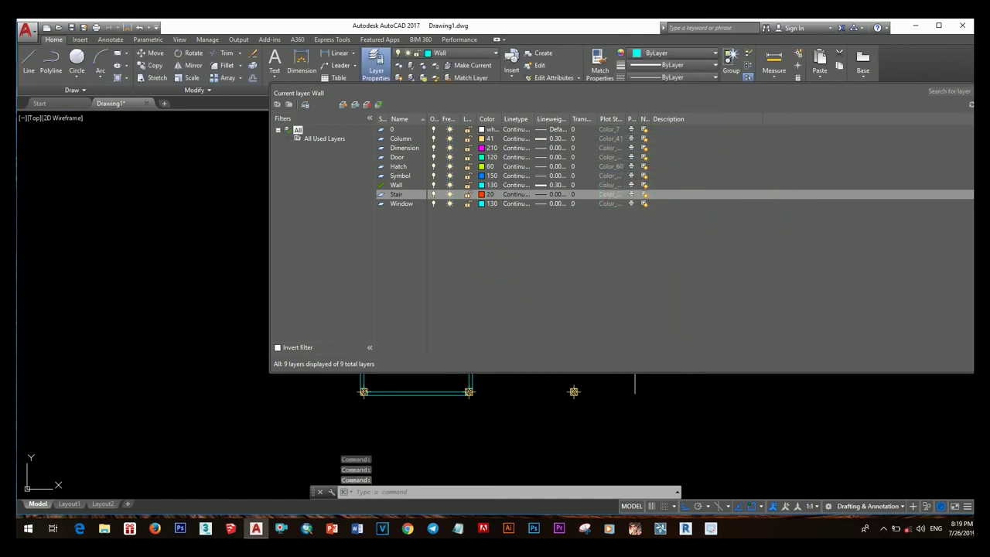
pyautogui.scroll(5, 521, 263)
pyautogui.scroll(-3, 516, 366)
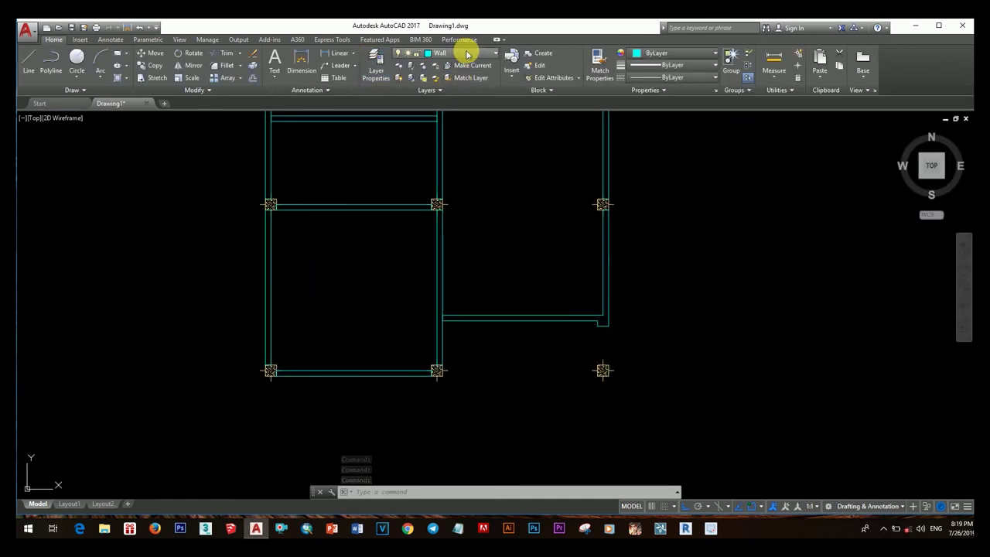
# Make Stair the current layer.
pyautogui.click(467, 55)
pyautogui.click(450, 127)
pyautogui.scroll(1, 569, 419)
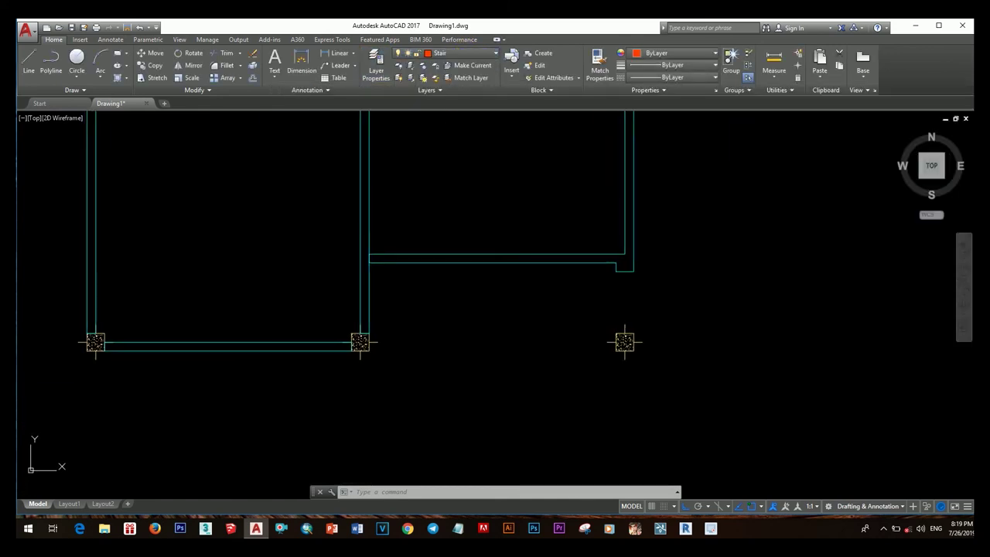
# Draw the stair outline from the wall corner down and along the bottom wall.
pyautogui.write('l')
pyautogui.press('Return')
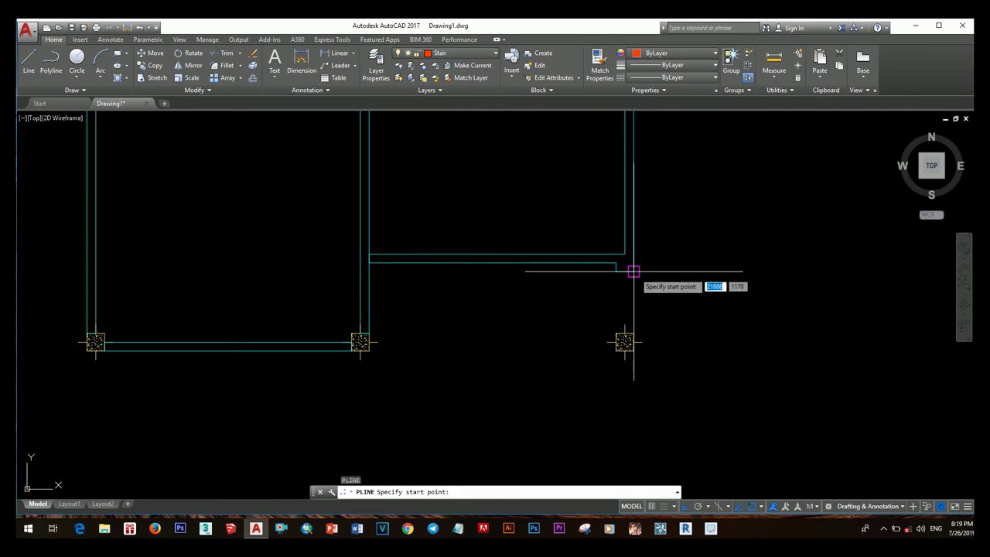
pyautogui.click(633, 271)
pyautogui.scroll(3, 634, 270)
pyautogui.scroll(-4, 618, 365)
pyautogui.scroll(3, 618, 365)
pyautogui.click(540, 332)
pyautogui.scroll(-3, 557, 347)
pyautogui.click(586, 353)
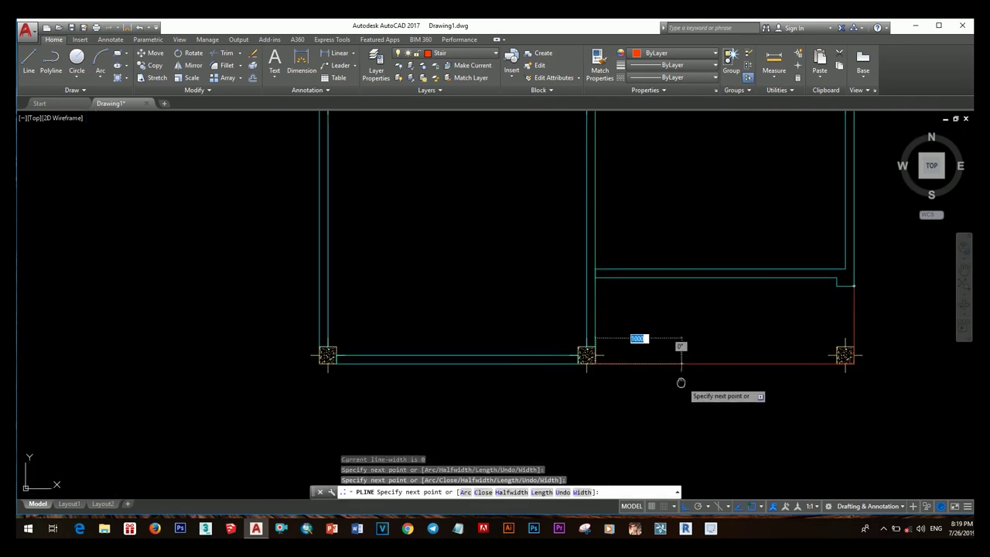
pyautogui.scroll(-1, 678, 380)
pyautogui.press('Escape')
# Place a copy of the middle vertical wall further down.
pyautogui.scroll(2, 483, 247)
pyautogui.moveTo(514, 328); pyautogui.dragTo(474, 328)
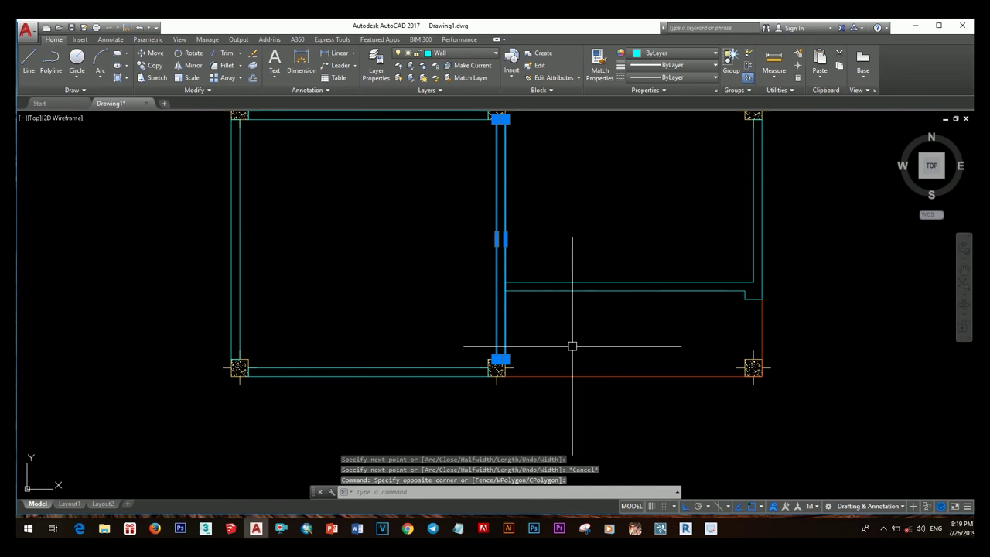
pyautogui.write('o')
pyautogui.press('Return')
pyautogui.scroll(3, 511, 232)
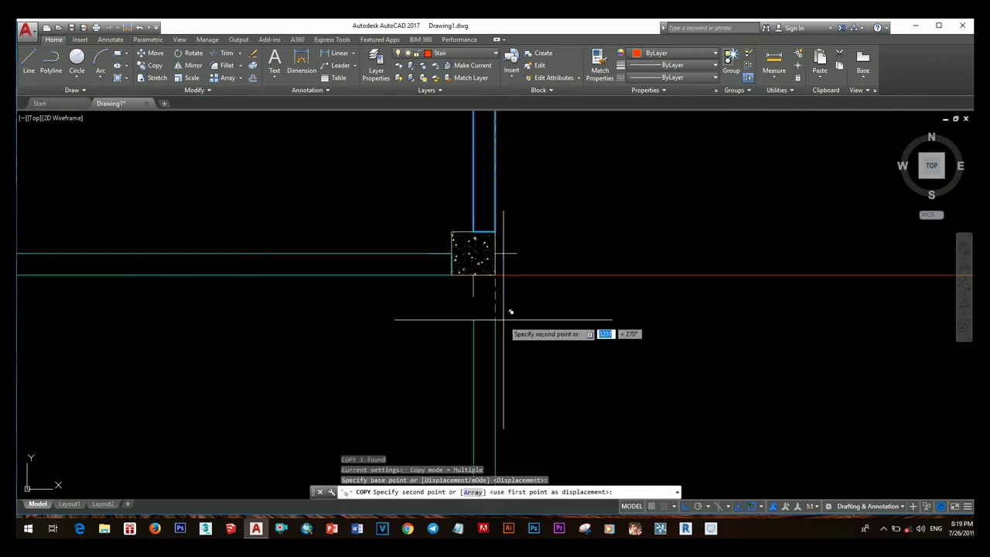
pyautogui.click(509, 312)
pyautogui.scroll(-3, 522, 322)
pyautogui.click(610, 314)
# Draw a red line from the middle column to the right column and move it 300 down.
pyautogui.write('l')
pyautogui.press('Return')
pyautogui.scroll(2, 442, 281)
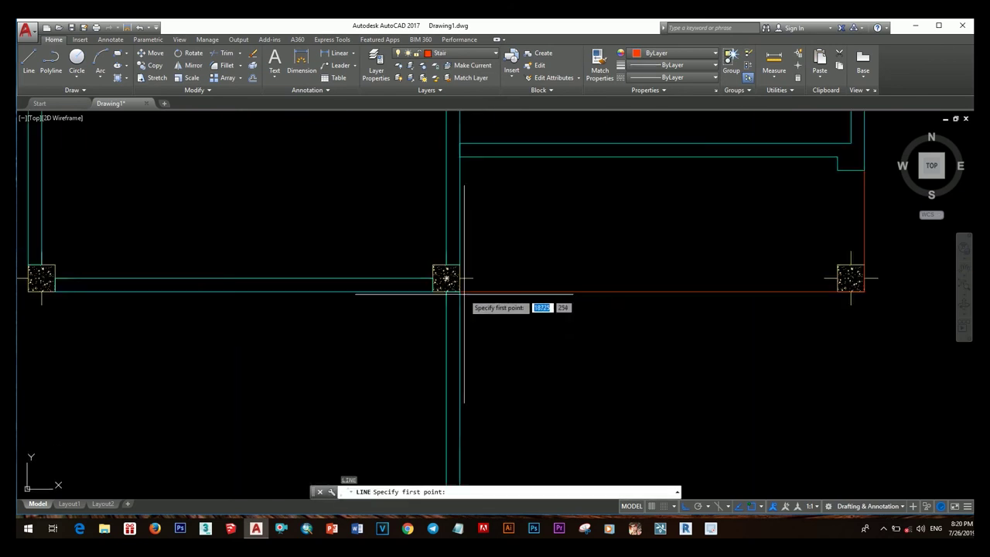
pyautogui.click(442, 281)
pyautogui.scroll(-2, 565, 293)
pyautogui.scroll(3, 564, 293)
pyautogui.click(594, 292)
pyautogui.scroll(-3, 586, 314)
pyautogui.click(511, 293)
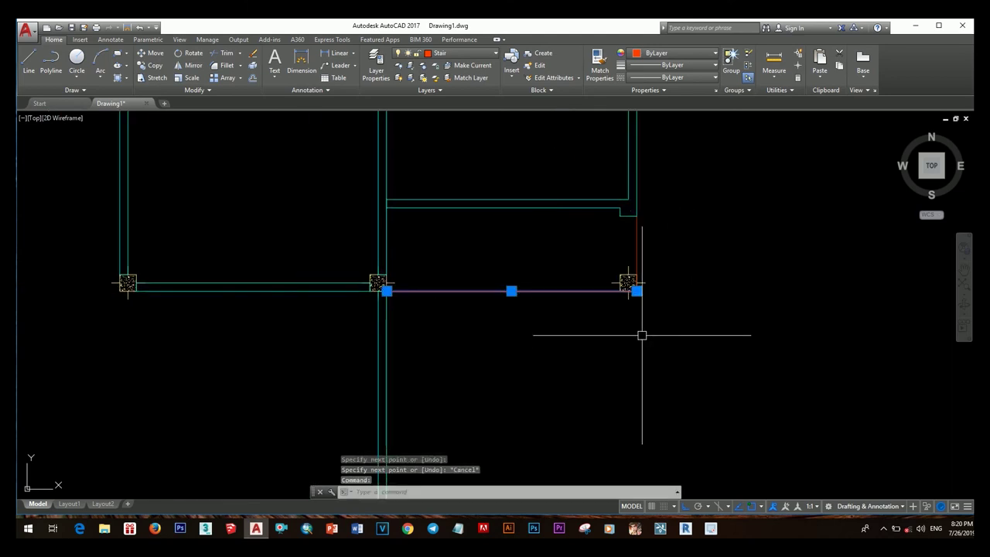
pyautogui.write('m')
pyautogui.press('Return')
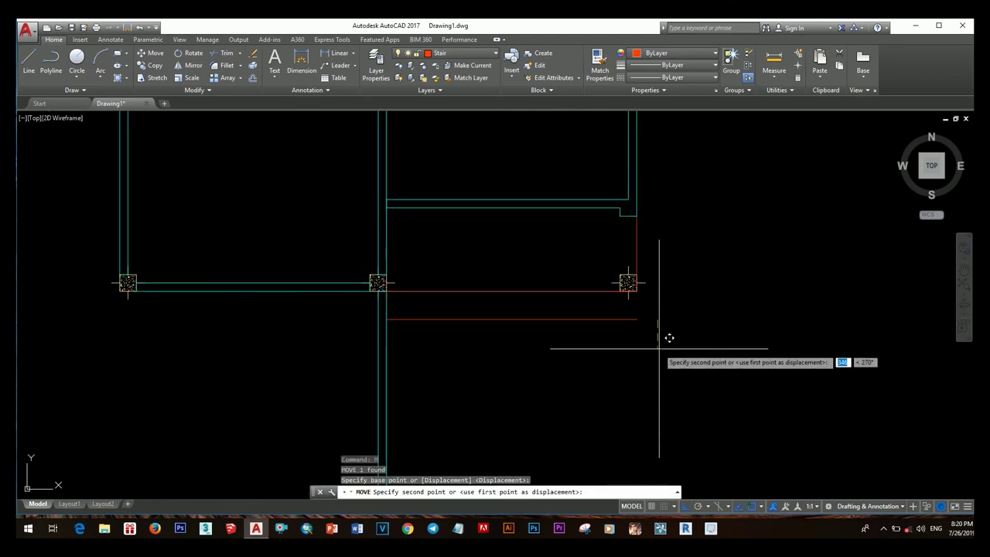
pyautogui.press('Return')
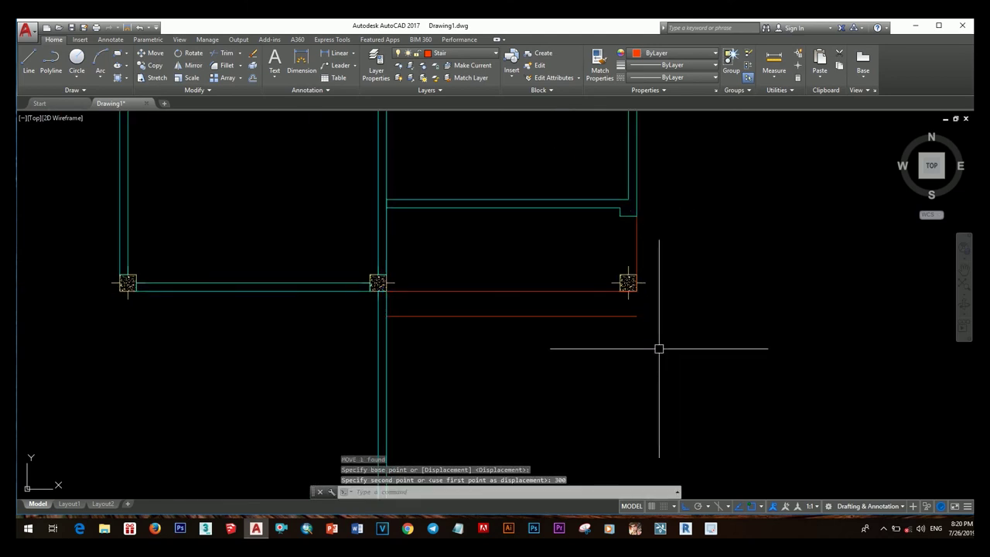
pyautogui.write('o')
# Offset the last red stair line 300 units below it.
pyautogui.press('Return')
pyautogui.write('300')
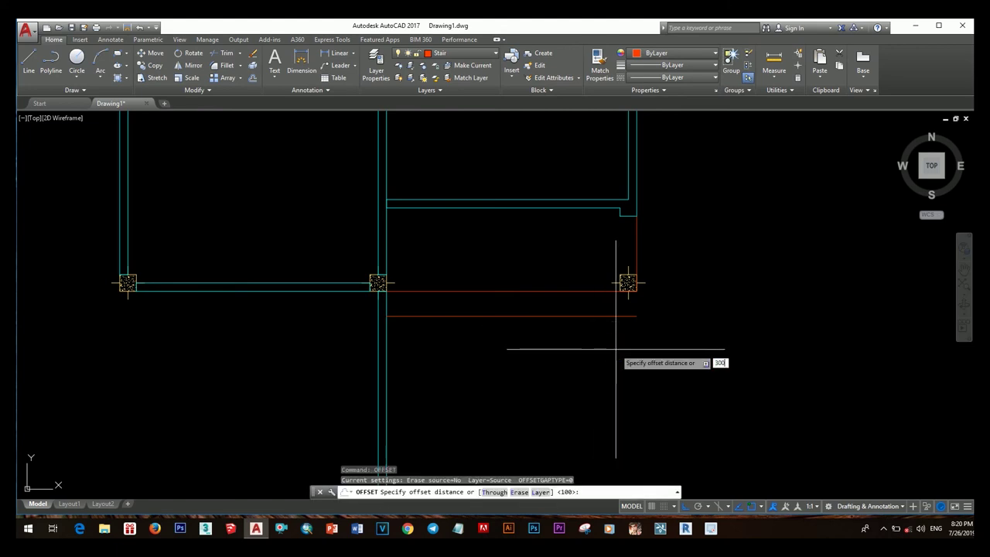
pyautogui.press('Return')
pyautogui.click(611, 316)
pyautogui.click(619, 369)
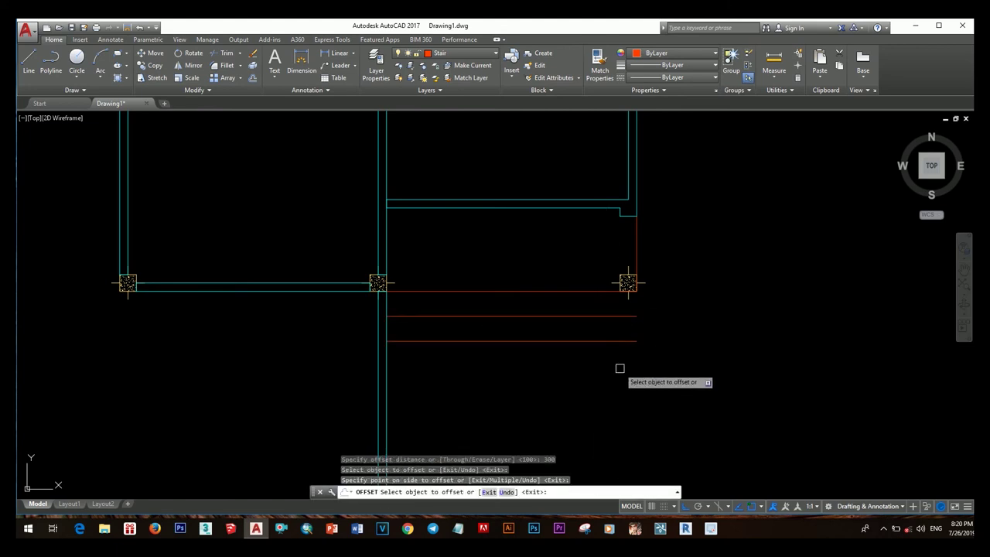
pyautogui.scroll(-2, 553, 349)
pyautogui.scroll(2, 654, 368)
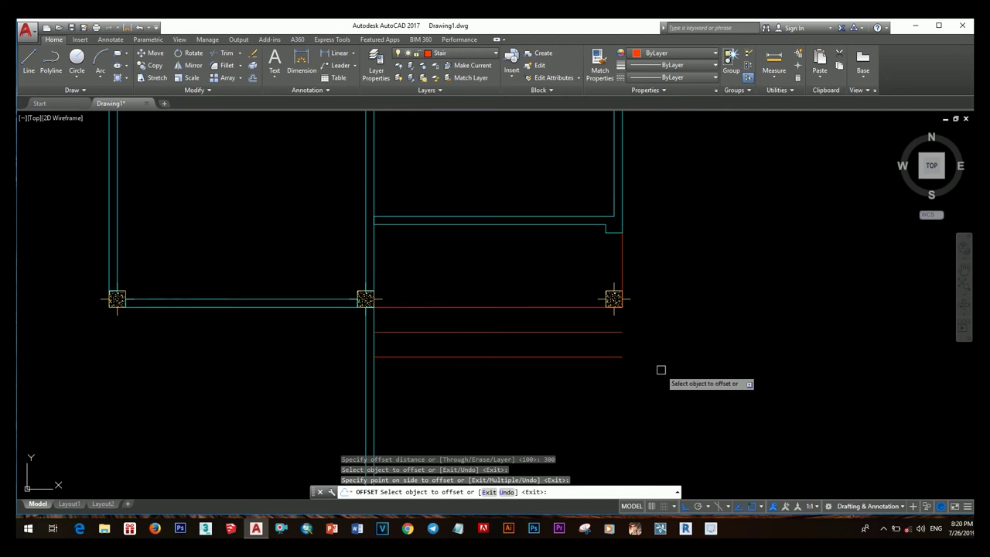
pyautogui.press('Escape')
# Select the central vertical wall with a crossing window.
pyautogui.moveTo(660, 370); pyautogui.dragTo(495, 356, button='middle')
pyautogui.moveTo(495, 356); pyautogui.dragTo(363, 371)
pyautogui.write('o')
pyautogui.press('Return')
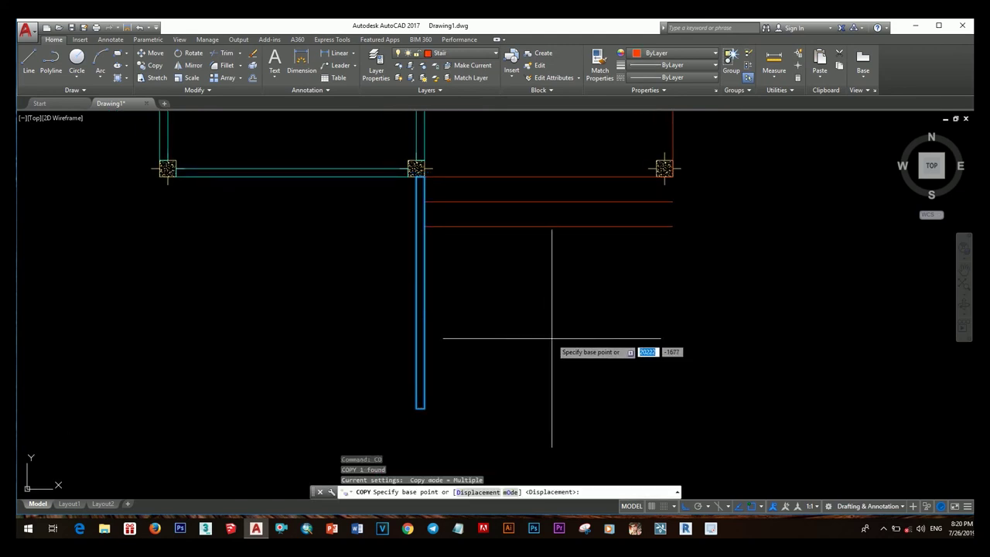
# Copy the central wall over to the right column.
pyautogui.scroll(3, 421, 178)
pyautogui.click(422, 172)
pyautogui.scroll(-3, 570, 258)
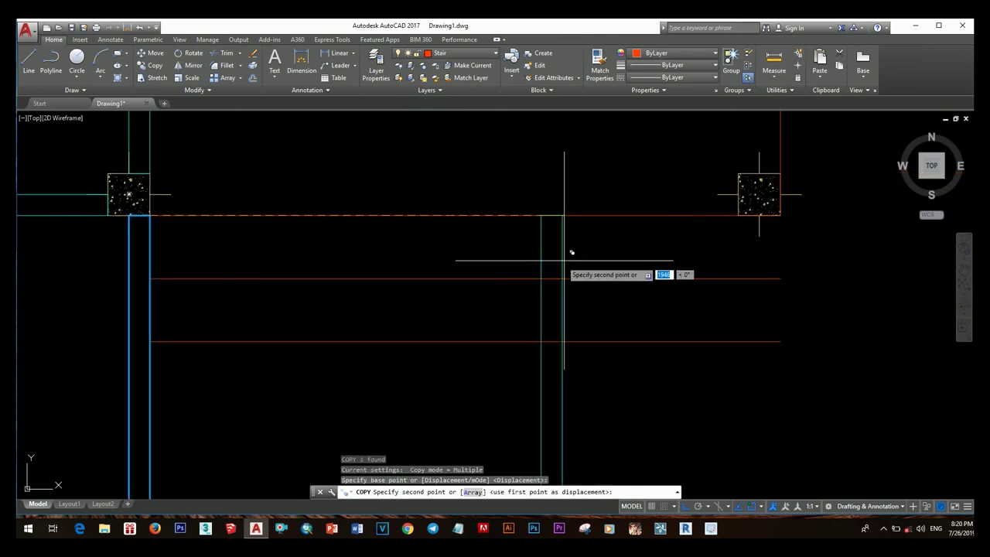
pyautogui.click(716, 213)
pyautogui.press('Escape')
pyautogui.scroll(-1, 674, 294)
# Stretch the copied wall's end down to the last stair line.
pyautogui.write('s')
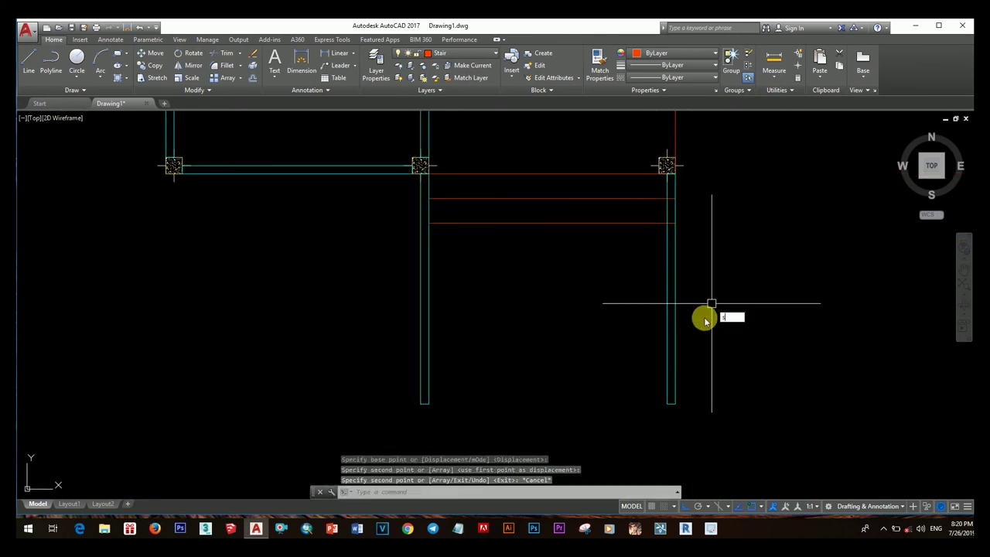
pyautogui.press('Return')
pyautogui.click(718, 426)
pyautogui.click(410, 364)
pyautogui.press('Return')
pyautogui.click(425, 402)
pyautogui.scroll(2, 433, 319)
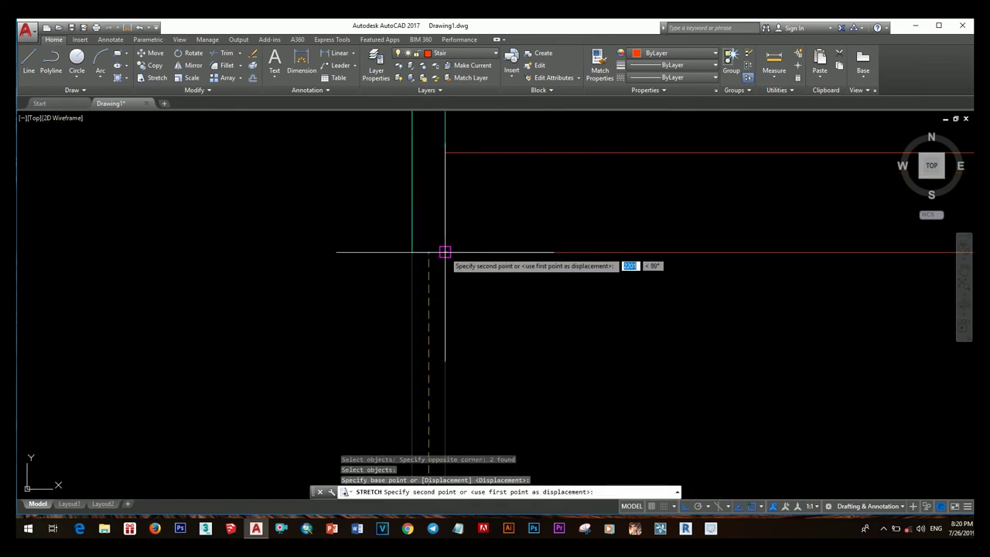
pyautogui.click(459, 263)
# Grip-stretch the new right wall's edge to its new position, undoing an accidental edit.
pyautogui.scroll(2, 601, 178)
pyautogui.click(605, 251)
pyautogui.click(602, 262)
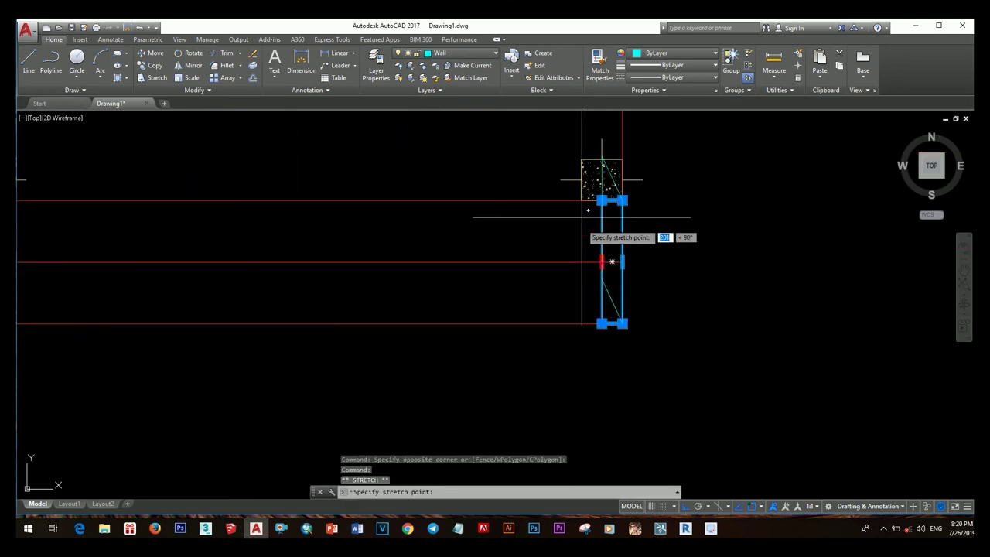
pyautogui.press('Escape')
pyautogui.hotkey('ctrl', 'z')
pyautogui.scroll(-2, 581, 260)
pyautogui.scroll(2, 606, 258)
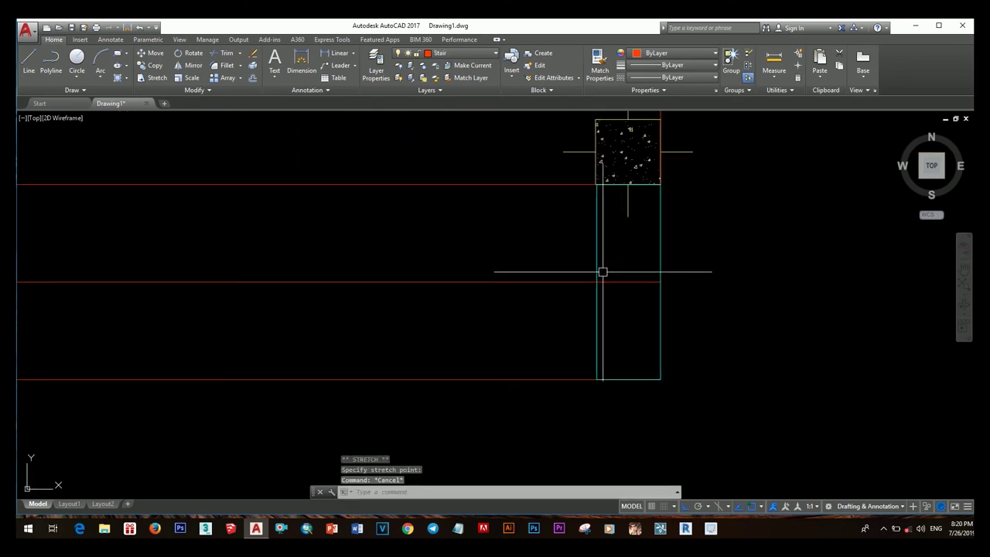
pyautogui.click(602, 290)
pyautogui.click(602, 262)
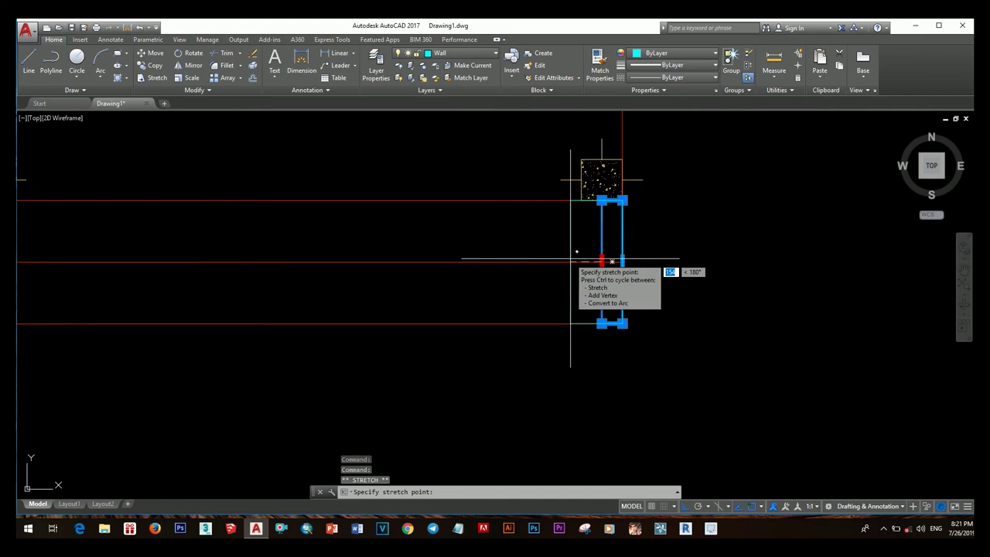
pyautogui.scroll(-2, 570, 259)
pyautogui.scroll(4, 531, 276)
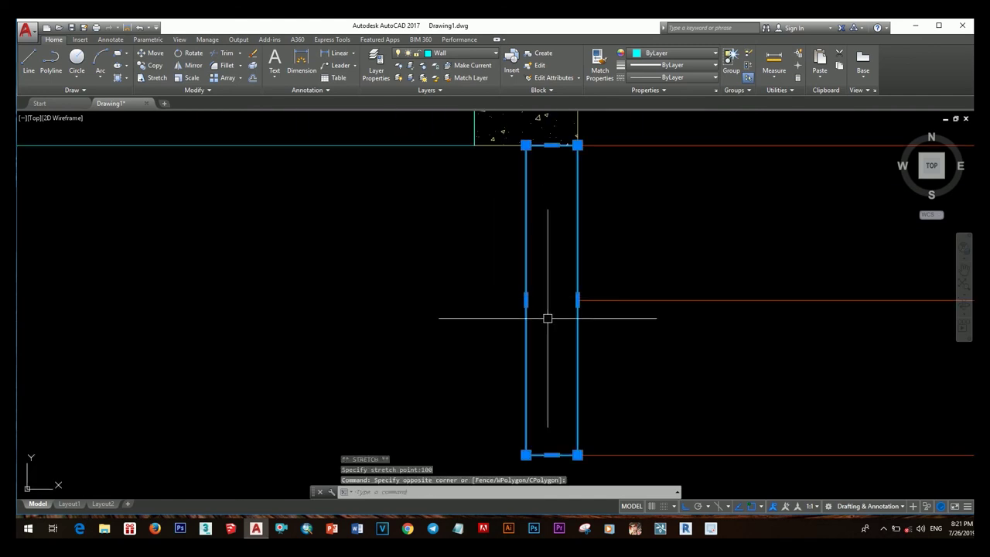
pyautogui.click(467, 307)
pyautogui.scroll(-2, 575, 325)
pyautogui.scroll(3, 761, 358)
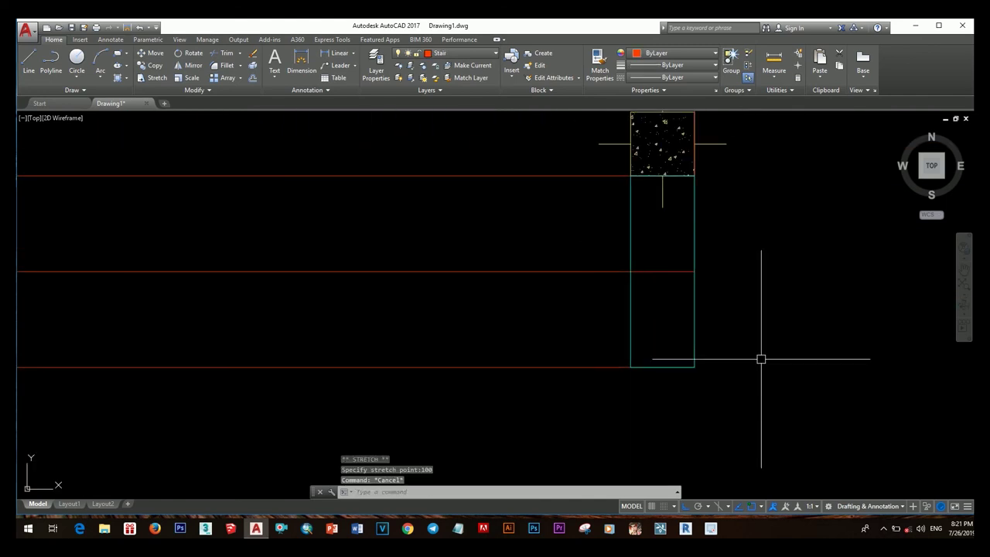
pyautogui.press('Escape')
# Start TRIM and pan so the whole floor plan is centred in view.
pyautogui.write('tr')
pyautogui.press('Return')
pyautogui.press('Return')
pyautogui.scroll(-2, 595, 314)
pyautogui.scroll(-2, 619, 316)
pyautogui.scroll(-2, 588, 324)
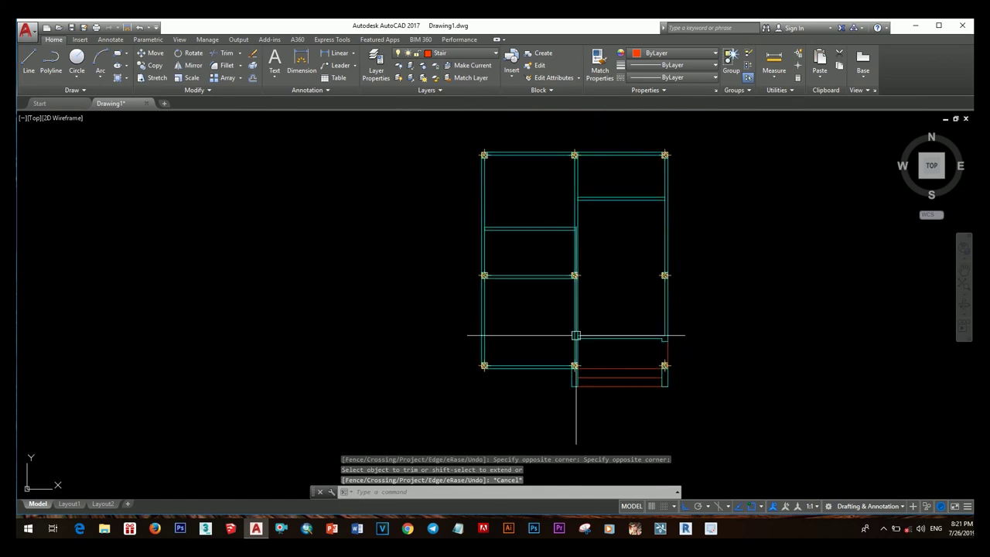
pyautogui.moveTo(575, 332); pyautogui.dragTo(566, 300, button='middle')
pyautogui.moveTo(594, 230); pyautogui.dragTo(568, 234, button='middle')
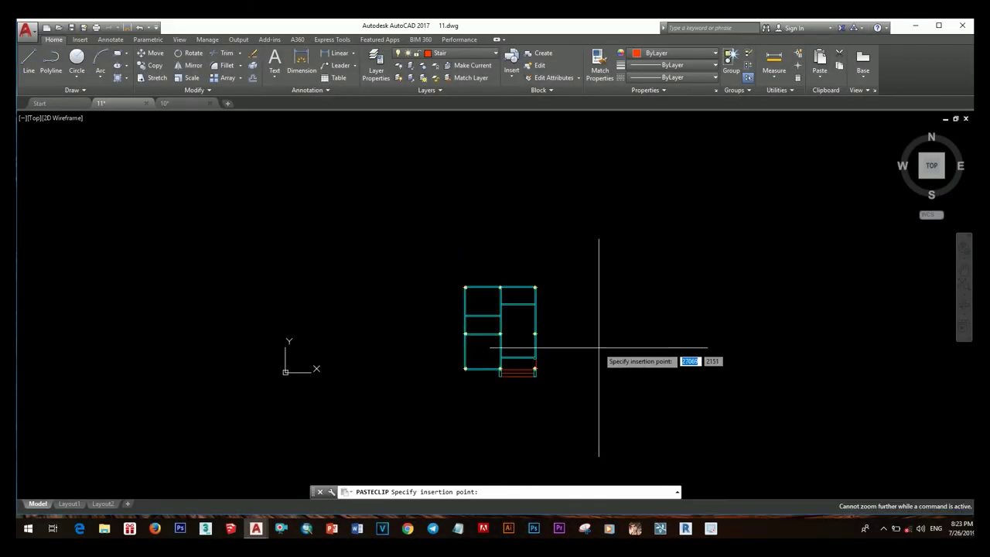
# Zoom All to show the entire 11.dwg drawing.
pyautogui.scroll(3, 581, 371)
pyautogui.scroll(-1, 586, 373)
pyautogui.write('z')
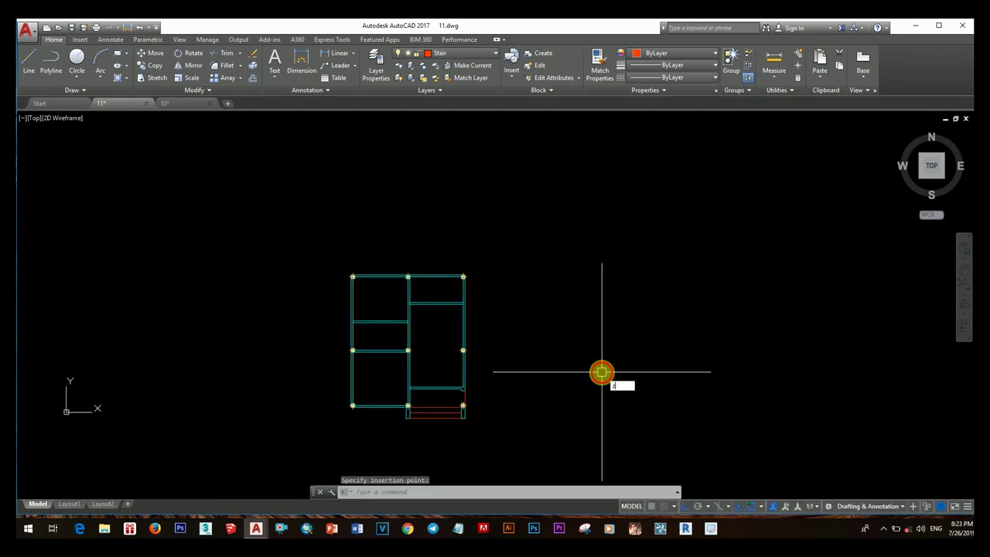
pyautogui.press('Return')
pyautogui.write('a')
pyautogui.press('Return')
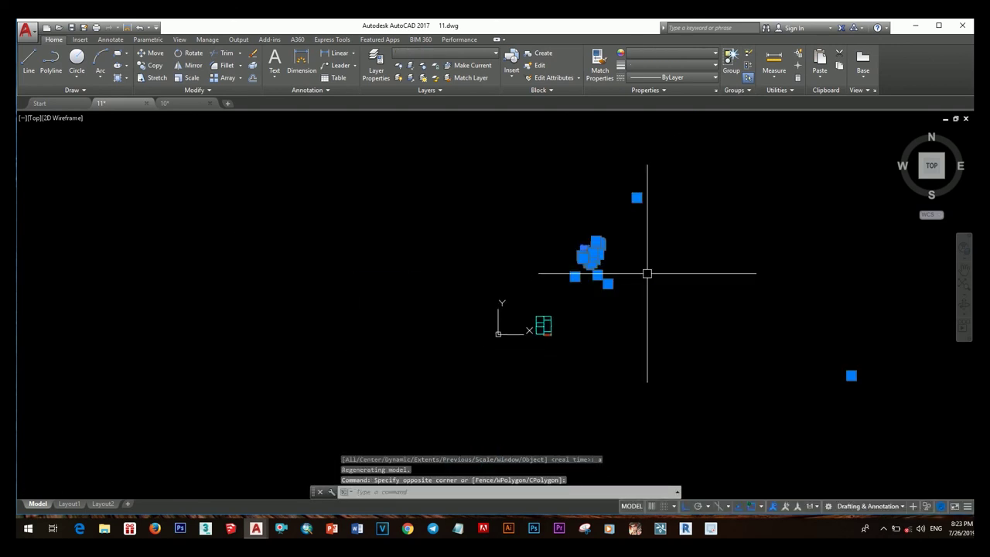
# Move the selected furniture blocks closer to the floor plan.
pyautogui.write('m')
pyautogui.press('Return')
pyautogui.click(591, 254)
pyautogui.scroll(3, 578, 320)
pyautogui.click(577, 321)
pyautogui.click(523, 222)
# Reselect the furniture set and drop it beside the floor plan.
pyautogui.click(706, 341)
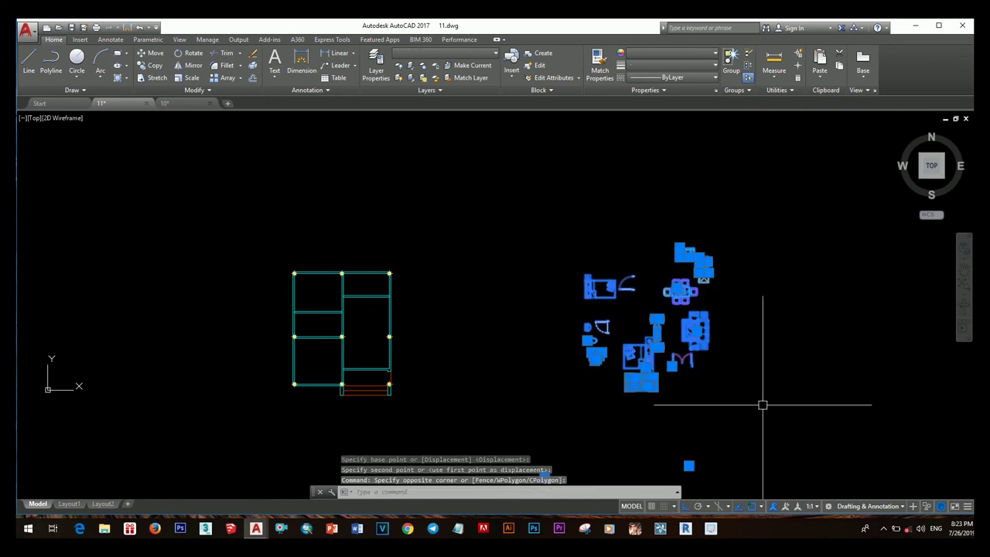
pyautogui.write('m')
pyautogui.press('Return')
pyautogui.click(763, 405)
pyautogui.click(643, 413)
pyautogui.scroll(3, 681, 362)
pyautogui.moveTo(681, 362); pyautogui.dragTo(701, 372, button='middle')
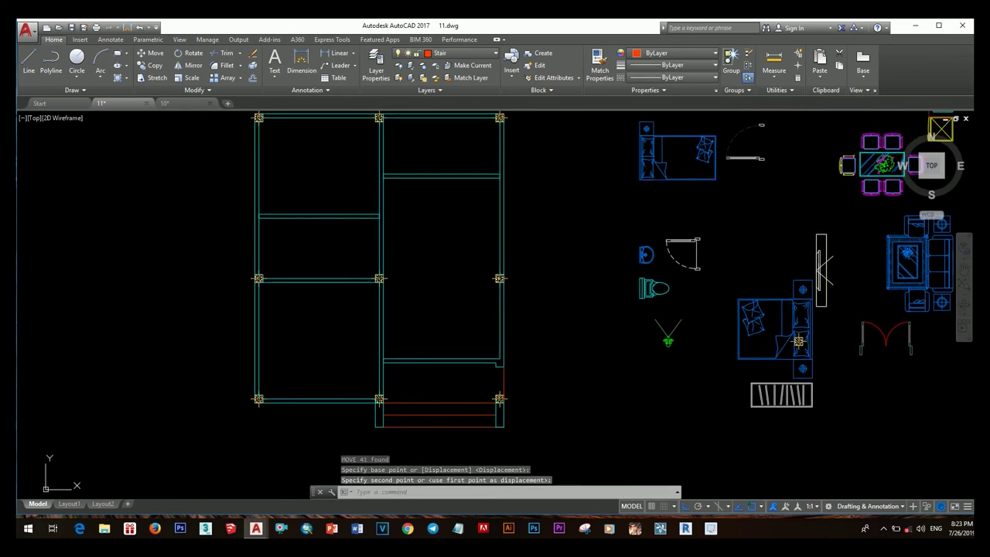
pyautogui.scroll(2, 517, 339)
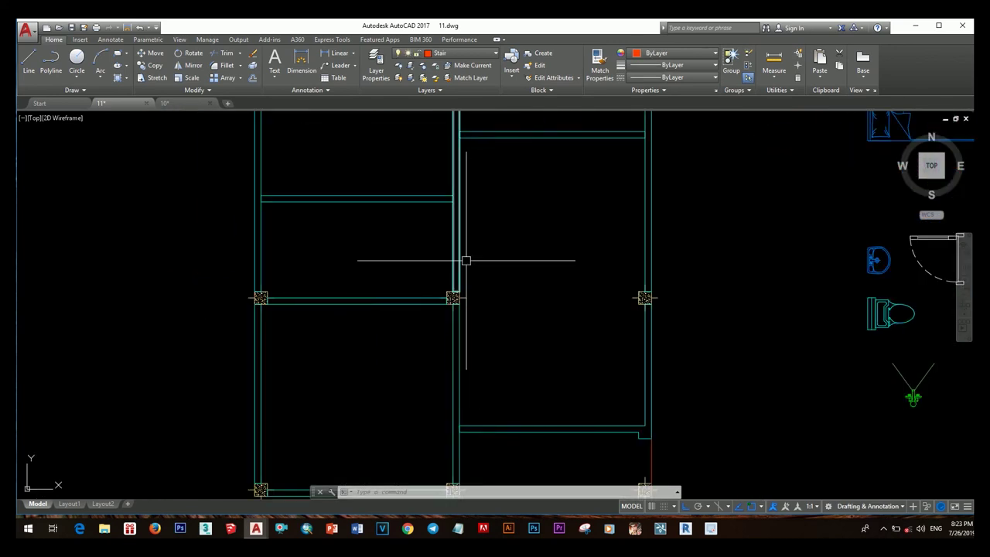
# Select the central vertical wall and grab its end grip, cycling grip modes.
pyautogui.click(499, 288)
pyautogui.click(514, 303)
pyautogui.scroll(3, 496, 314)
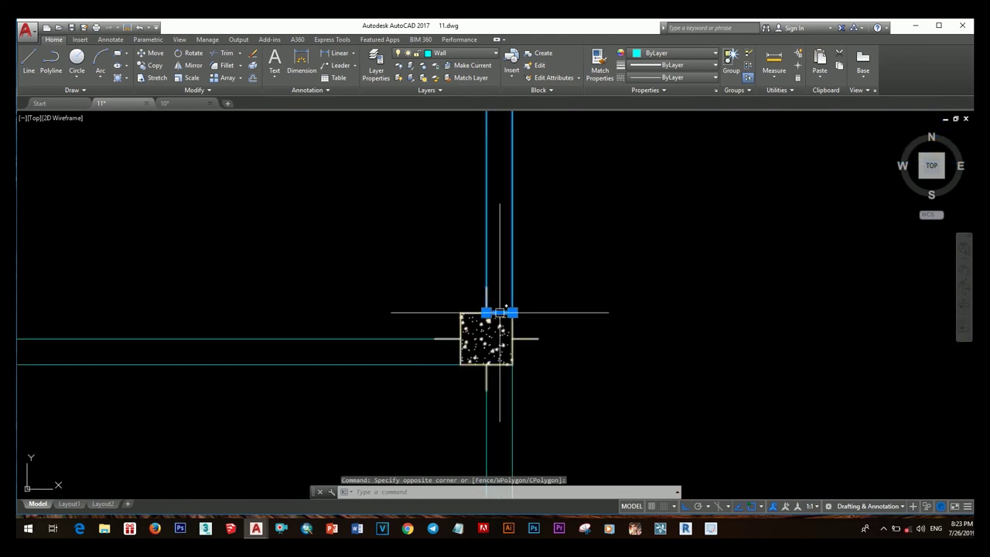
pyautogui.click(496, 314)
pyautogui.scroll(-2, 499, 310)
pyautogui.scroll(2, 510, 315)
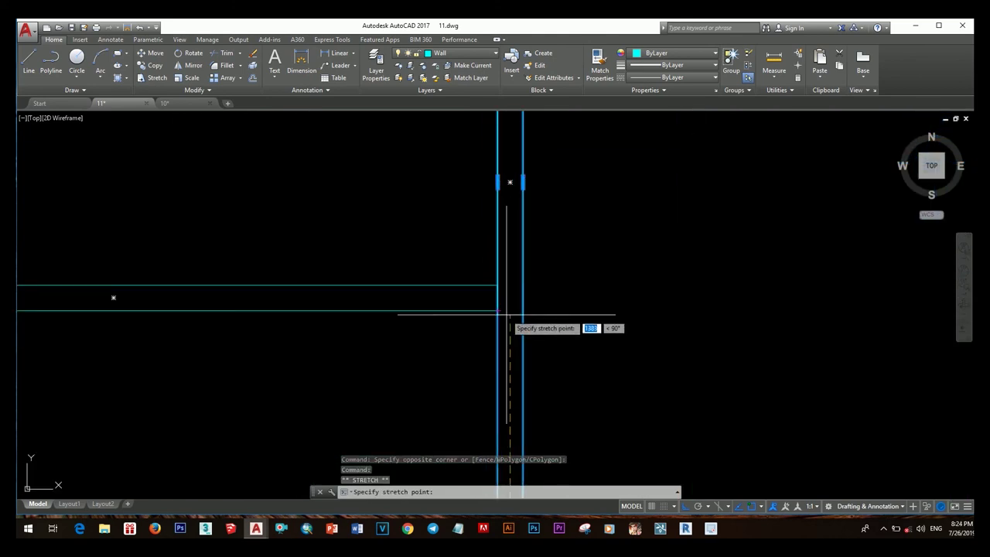
pyautogui.press('Down')
pyautogui.scroll(-3, 558, 315)
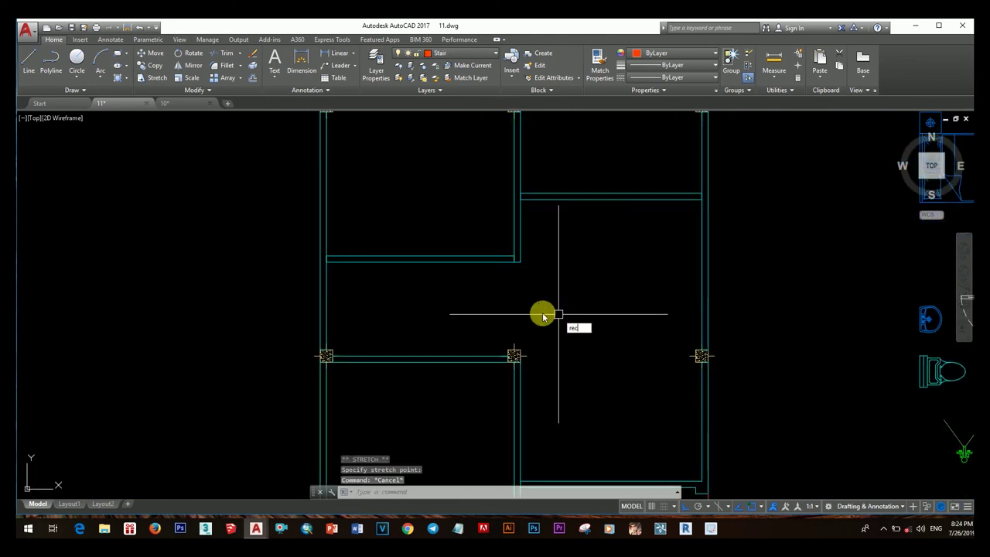
# Draw a rectangle starting at the central wall.
pyautogui.press('Return')
pyautogui.scroll(3, 513, 258)
pyautogui.click(515, 247)
pyautogui.scroll(-2, 524, 405)
pyautogui.scroll(-2, 531, 316)
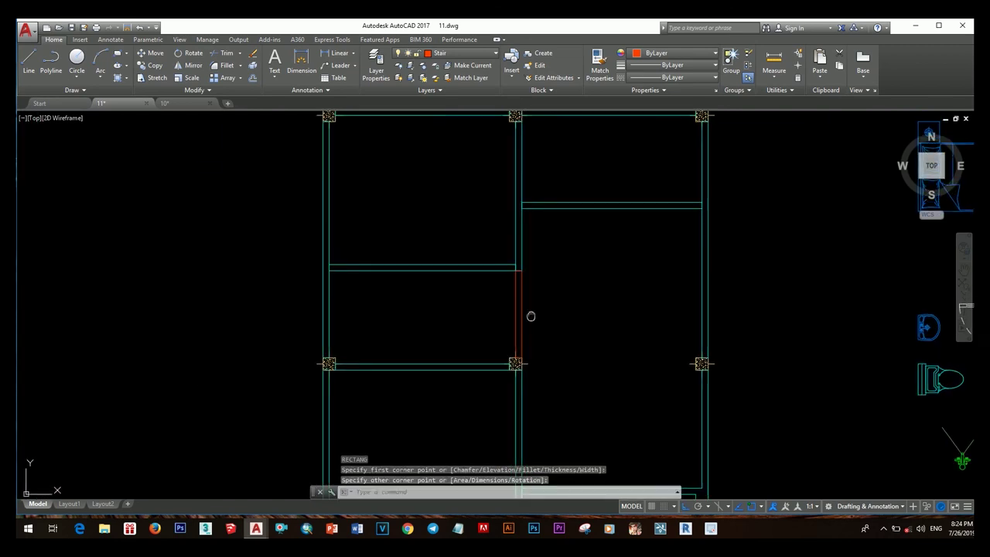
pyautogui.scroll(3, 532, 317)
pyautogui.press('Escape')
pyautogui.press('Escape')
pyautogui.press('Escape')
# Put the new red rectangle on the Wall layer.
pyautogui.click(573, 343)
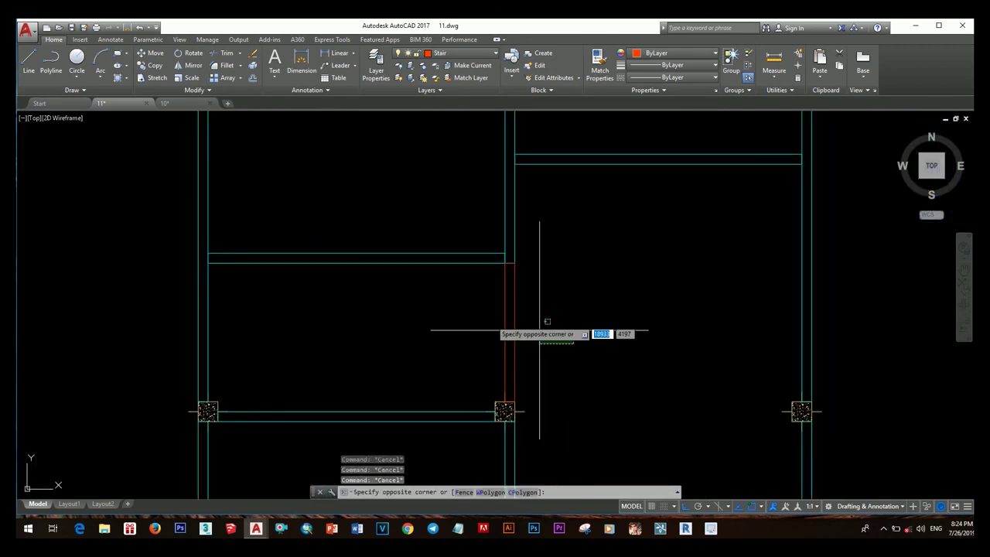
pyautogui.click(457, 55)
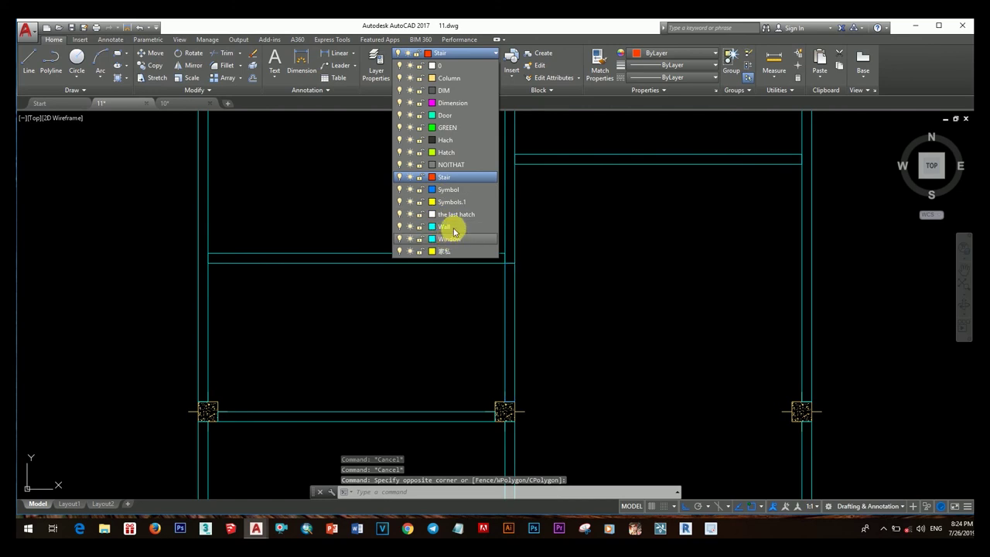
pyautogui.click(453, 228)
pyautogui.moveTo(574, 326); pyautogui.dragTo(581, 307, button='middle')
# Move the new wall piece 1200 to the left.
pyautogui.press('BackSpace')
pyautogui.press('BackSpace')
pyautogui.write('m')
pyautogui.press('Return')
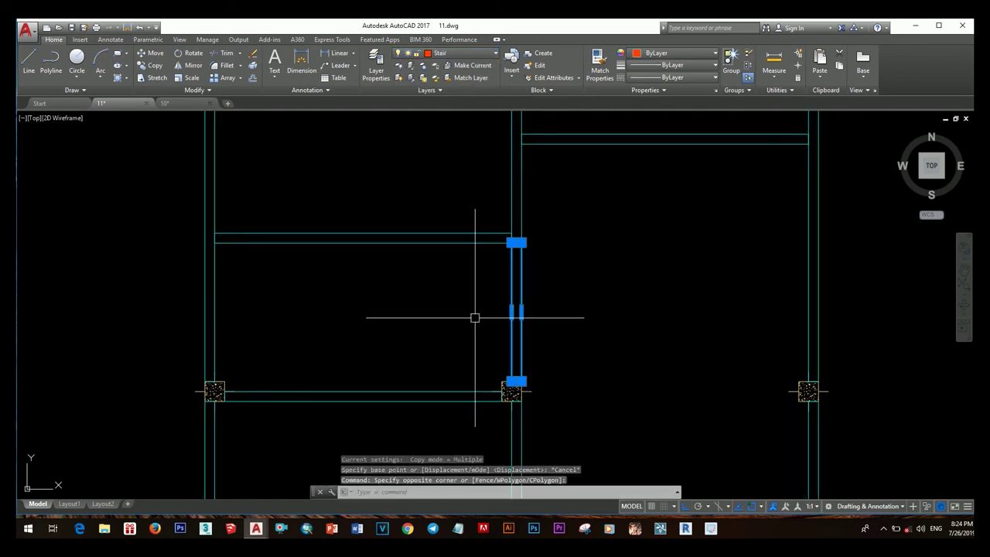
pyautogui.click(592, 317)
pyautogui.write('1200')
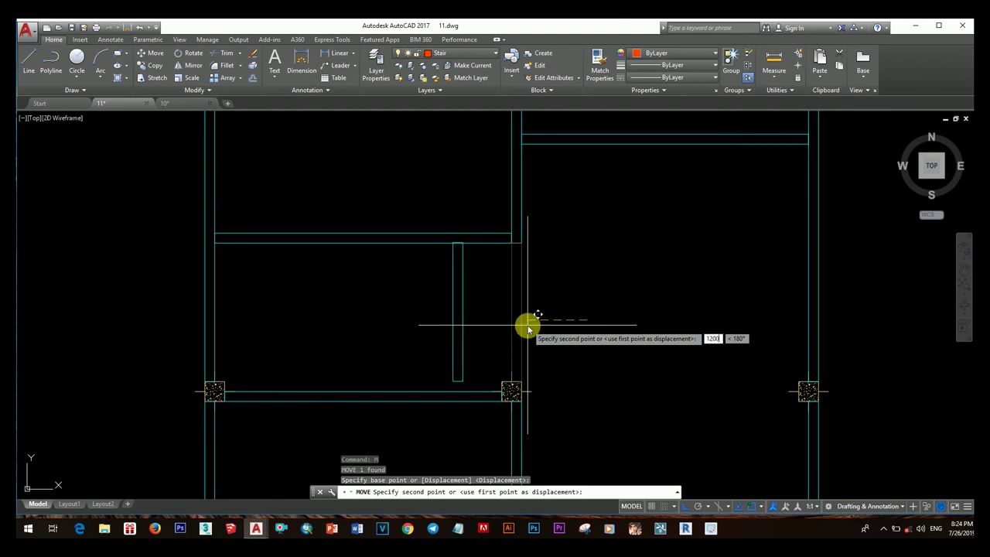
pyautogui.press('Return')
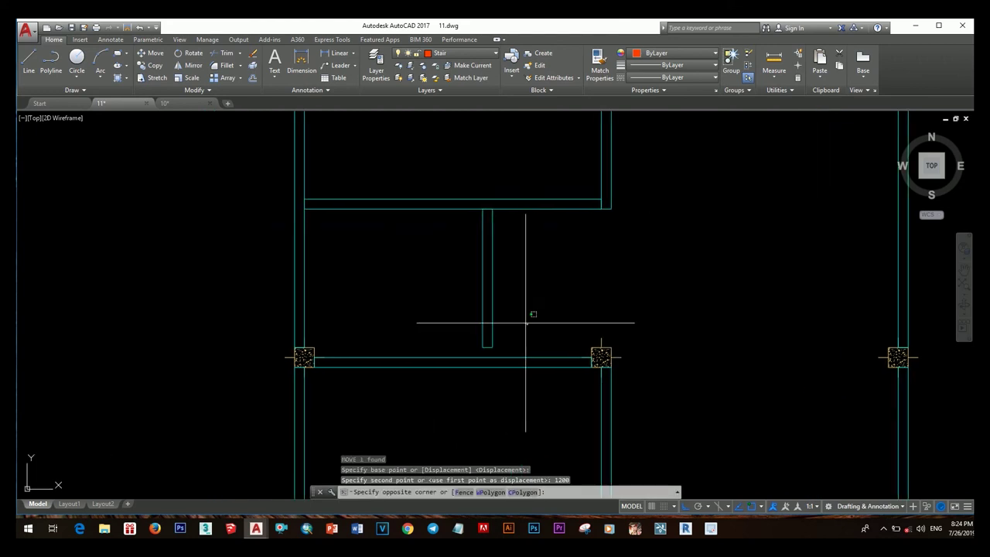
# Grip-stretch the partition's end to the upper wall, then select the shower fixture.
pyautogui.scroll(6, 397, 381)
pyautogui.moveTo(495, 310); pyautogui.dragTo(426, 356)
pyautogui.click(458, 333)
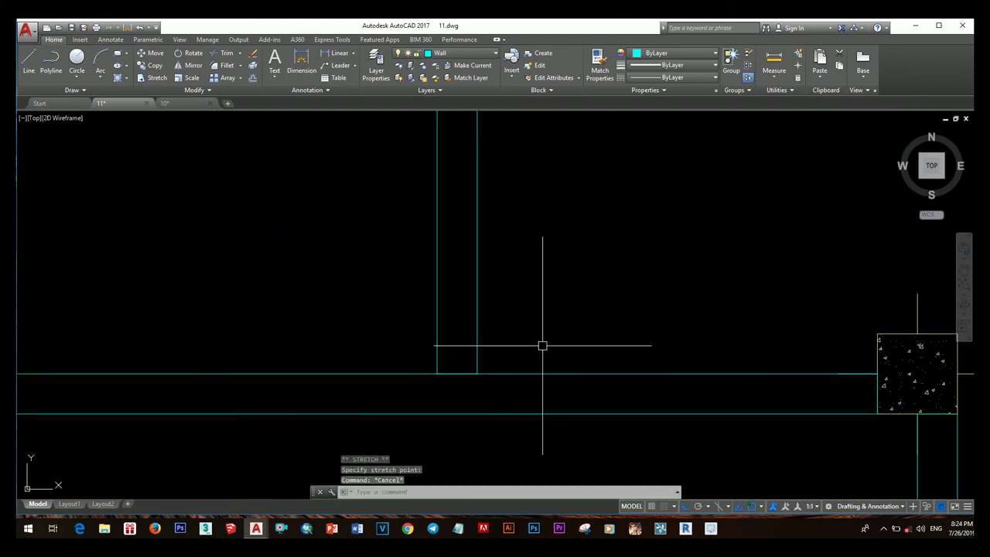
pyautogui.scroll(-4, 536, 344)
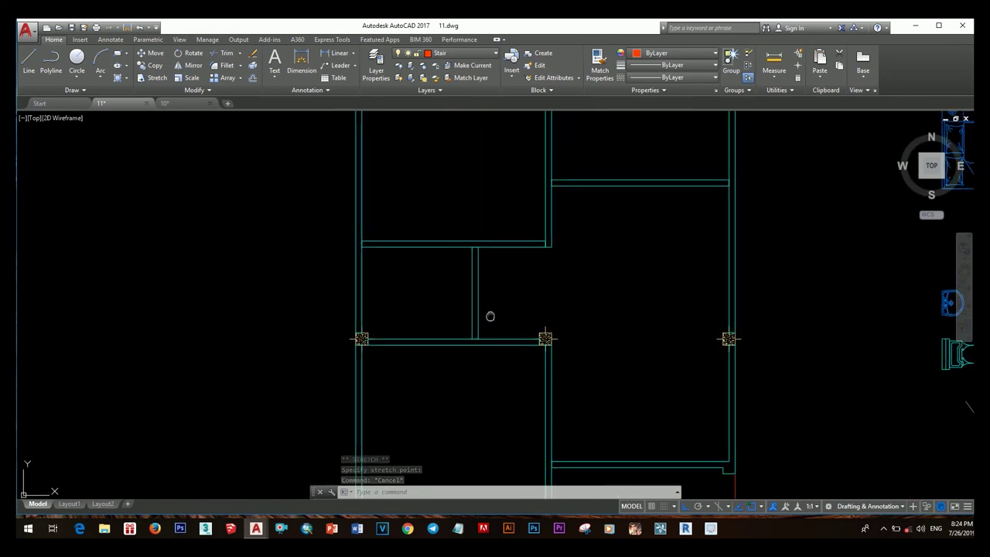
pyautogui.scroll(-3, 487, 319)
pyautogui.moveTo(720, 356); pyautogui.dragTo(804, 418)
# Move the shower fixture to the bathroom's wall corner.
pyautogui.write('m')
pyautogui.press('Return')
pyautogui.scroll(3, 754, 387)
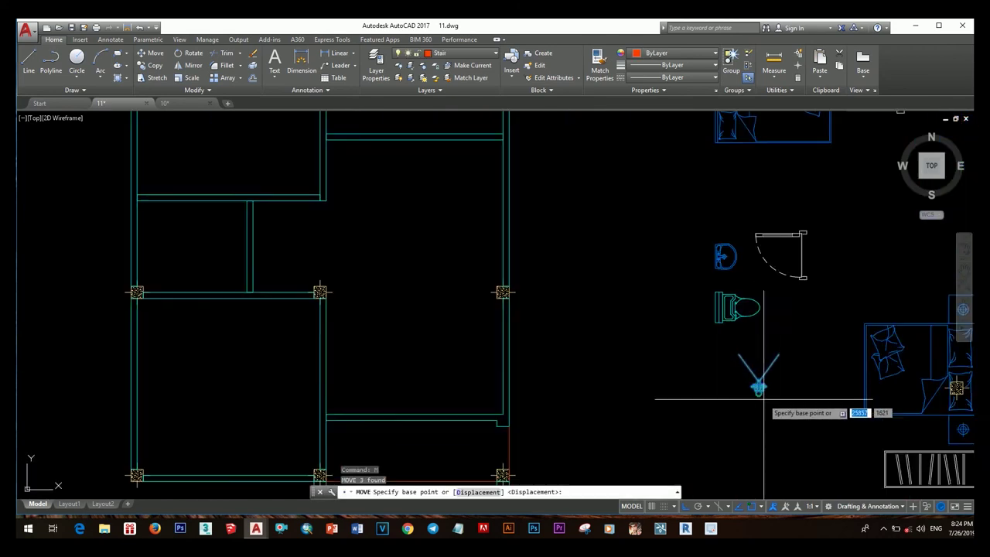
pyautogui.click(754, 393)
pyautogui.scroll(-3, 760, 381)
pyautogui.scroll(3, 510, 301)
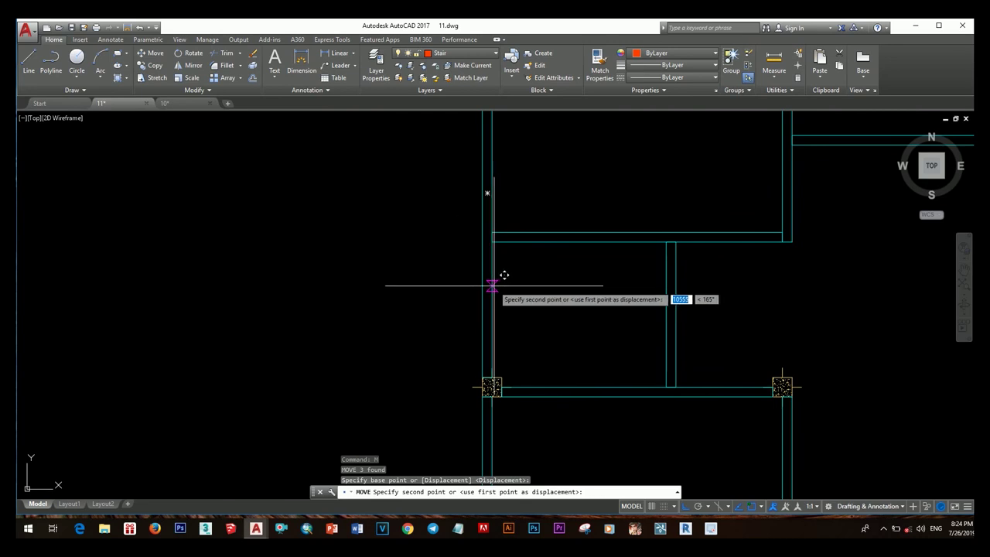
pyautogui.click(492, 285)
# Rotate the shower fixture to face into the room.
pyautogui.write('ro')
pyautogui.press('Return')
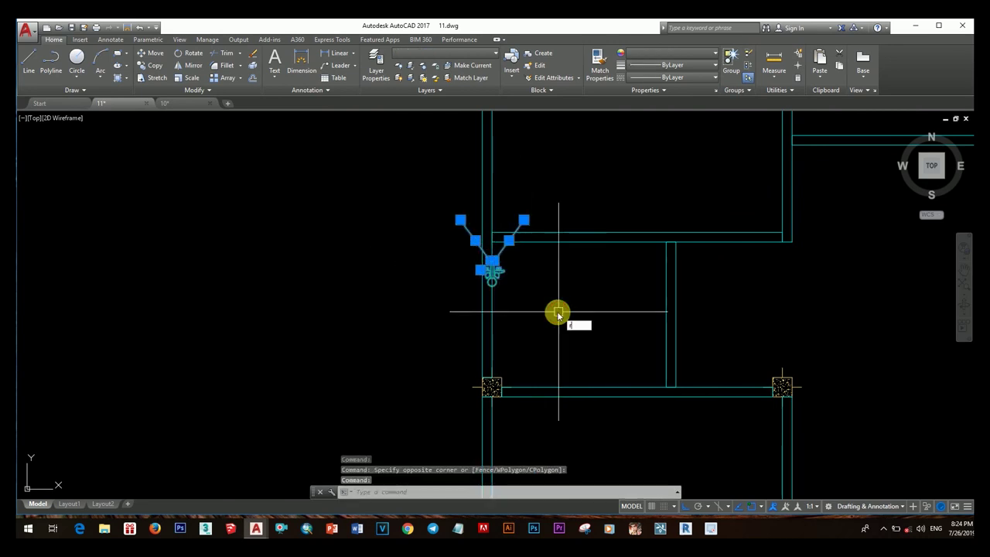
pyautogui.click(554, 310)
pyautogui.click(557, 232)
# Reposition the rotated shower fixture against the left wall.
pyautogui.write('m')
pyautogui.press('Return')
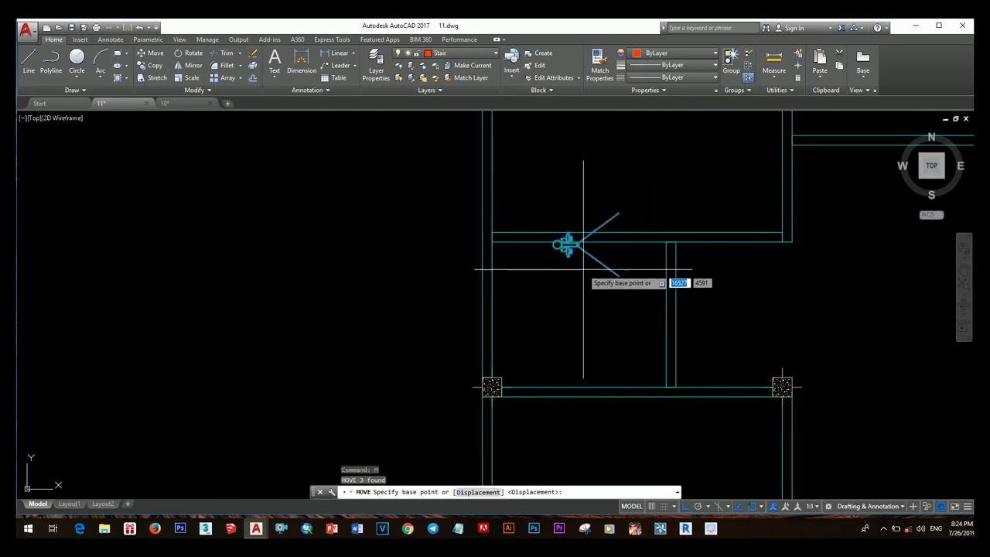
pyautogui.click(556, 245)
pyautogui.click(493, 272)
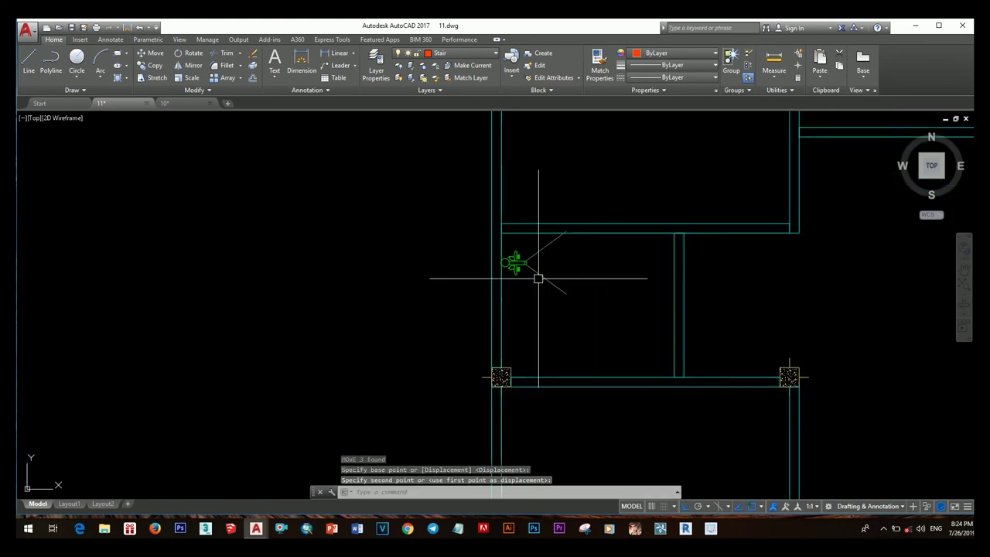
pyautogui.scroll(3, 537, 277)
# Begin another move of the shower fixture from a new base point.
pyautogui.write('m')
pyautogui.press('Return')
pyautogui.scroll(3, 585, 205)
pyautogui.click(586, 205)
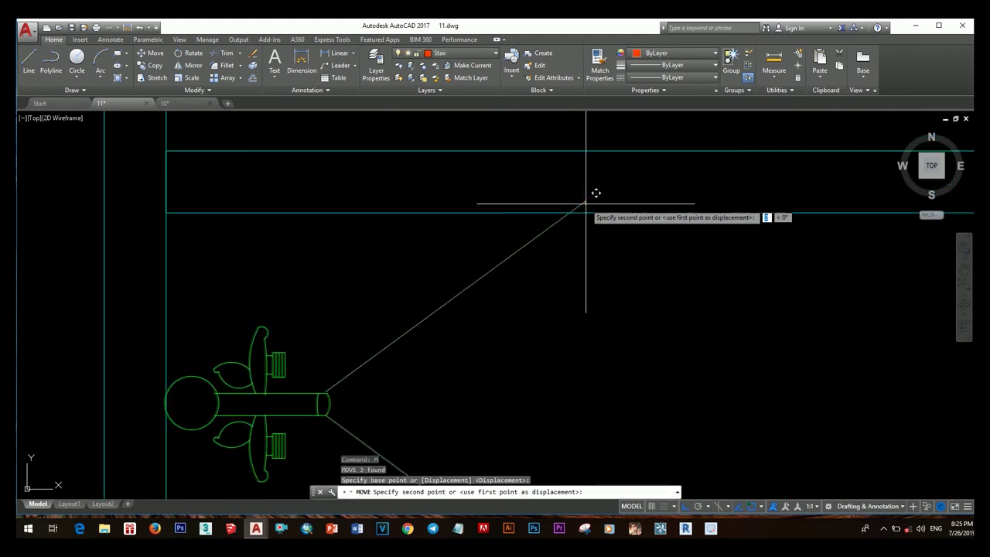
pyautogui.scroll(-6, 595, 193)
pyautogui.scroll(-4, 568, 271)
pyautogui.scroll(2, 729, 314)
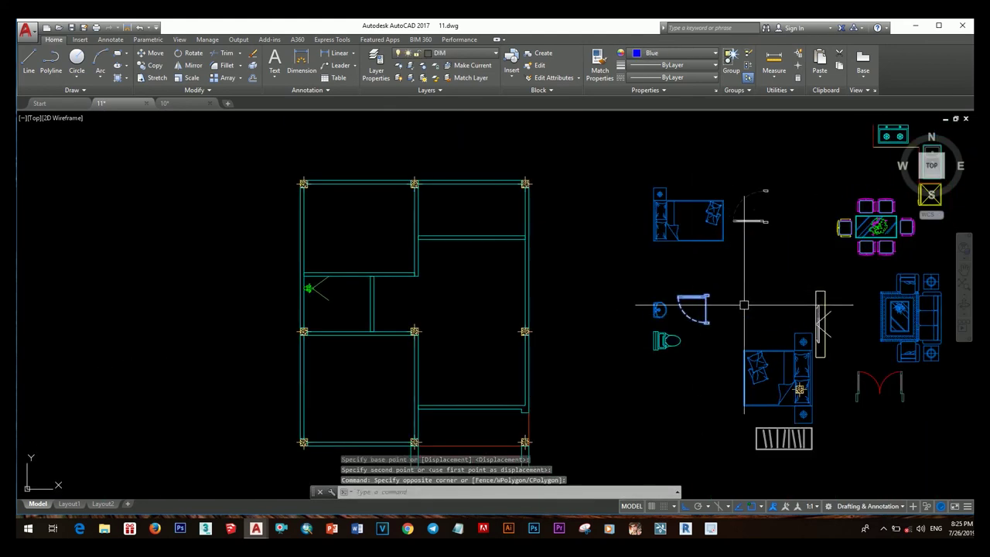
# Flip the door with Mirror and move it into the bathroom doorway.
pyautogui.click(416, 308)
pyautogui.scroll(3, 375, 313)
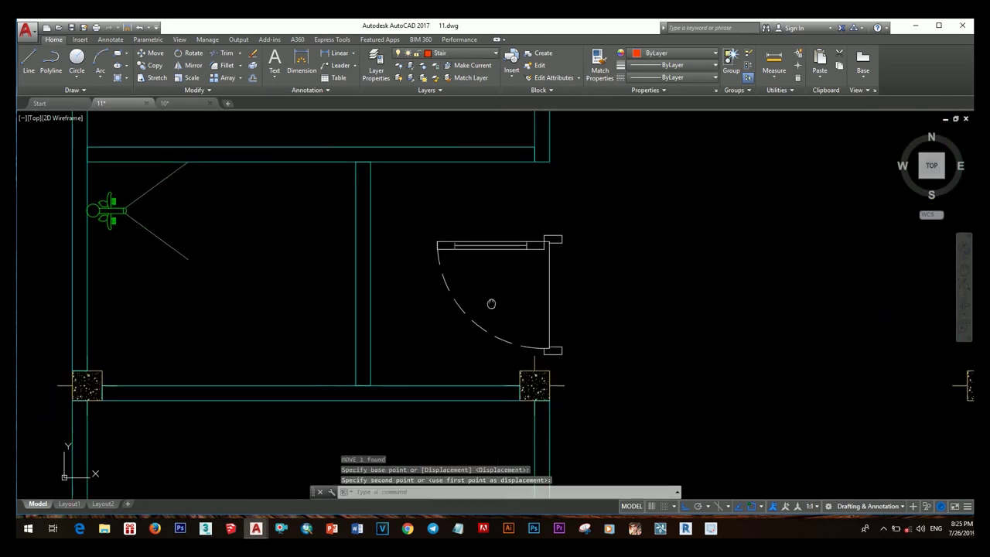
pyautogui.write('i')
pyautogui.press('Return')
pyautogui.click(543, 286)
pyautogui.click(590, 286)
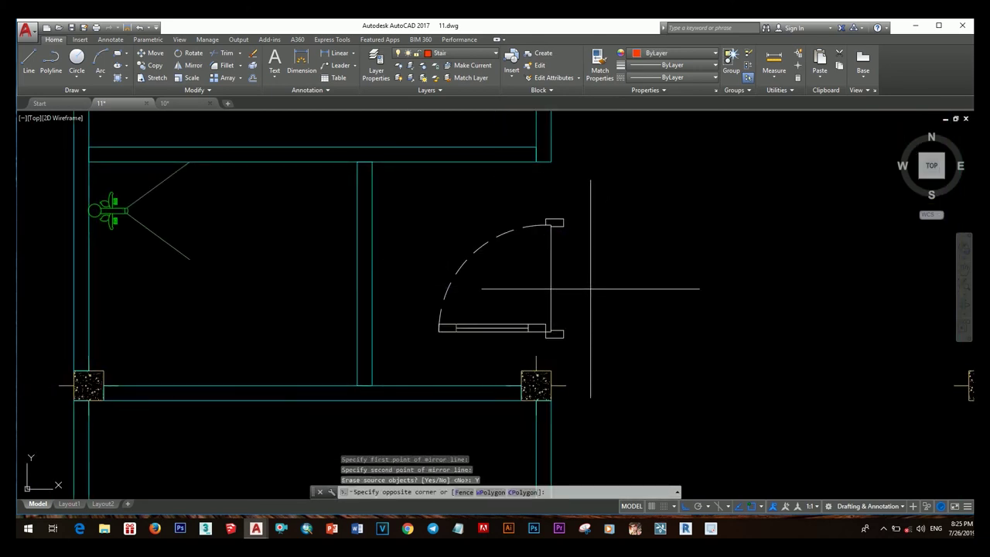
pyautogui.write('m')
pyautogui.click(554, 334)
pyautogui.scroll(2, 449, 341)
pyautogui.click(371, 336)
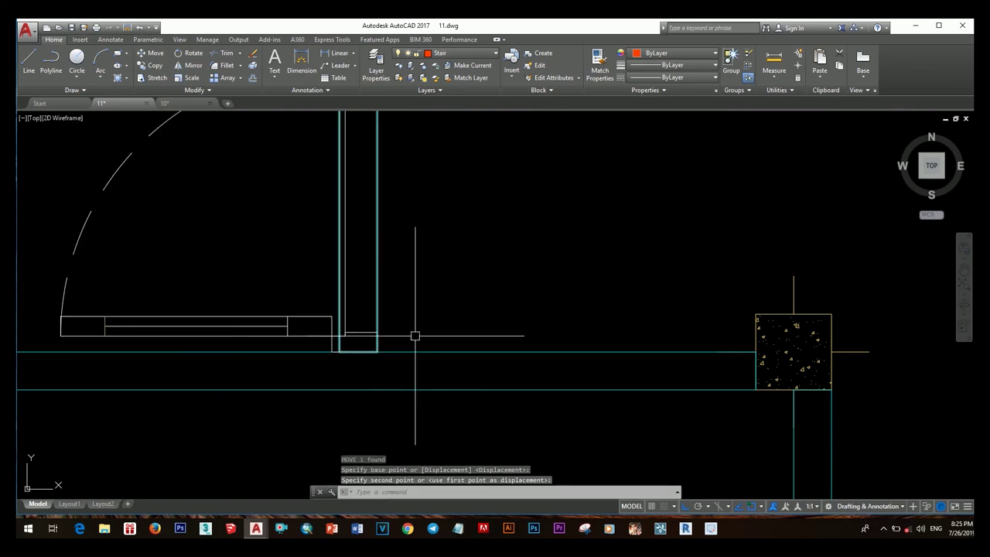
pyautogui.scroll(-3, 413, 336)
pyautogui.click(518, 292)
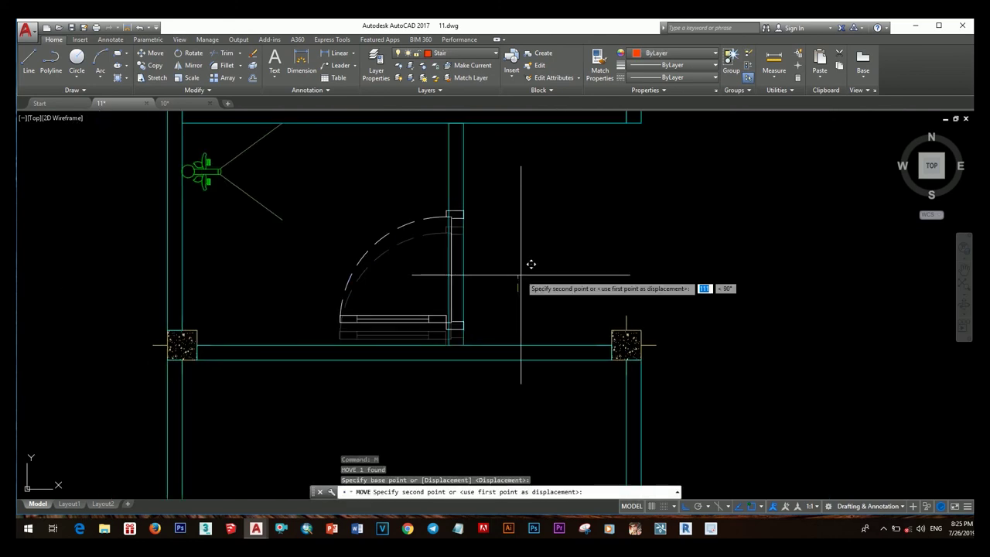
# Bring the washbasin into the bathroom at the wall junction.
pyautogui.scroll(-3, 521, 274)
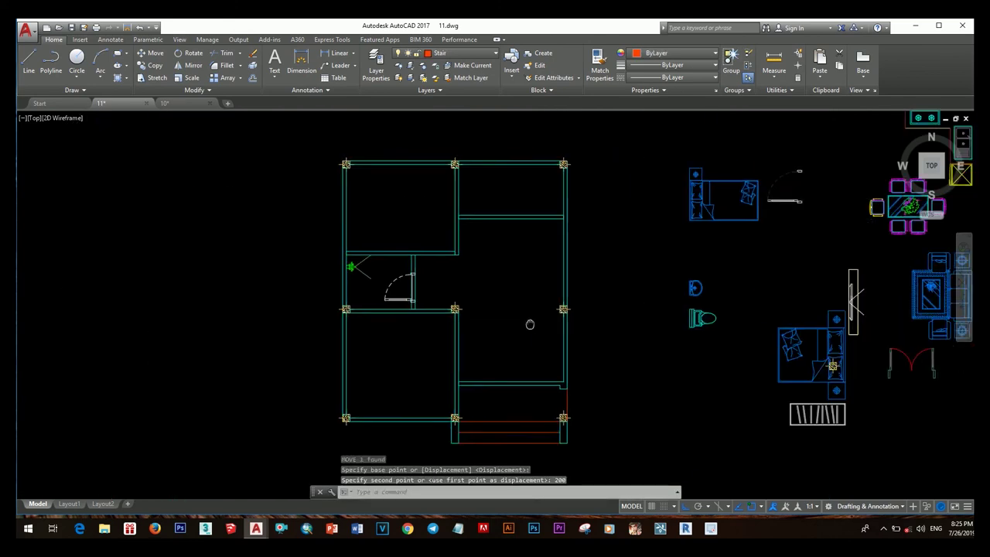
pyautogui.scroll(4, 721, 268)
pyautogui.click(625, 271)
pyautogui.click(633, 272)
pyautogui.scroll(-3, 542, 283)
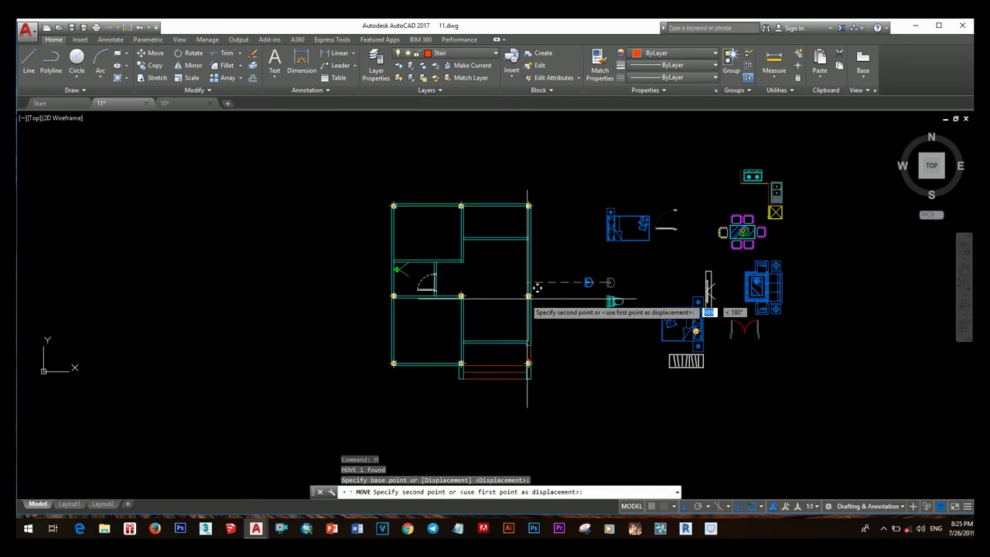
pyautogui.scroll(3, 601, 293)
pyautogui.scroll(2, 665, 225)
pyautogui.click(657, 195)
# Rotate the washbasin and set it against the bathroom's top wall.
pyautogui.moveTo(656, 196); pyautogui.dragTo(591, 258, button='middle')
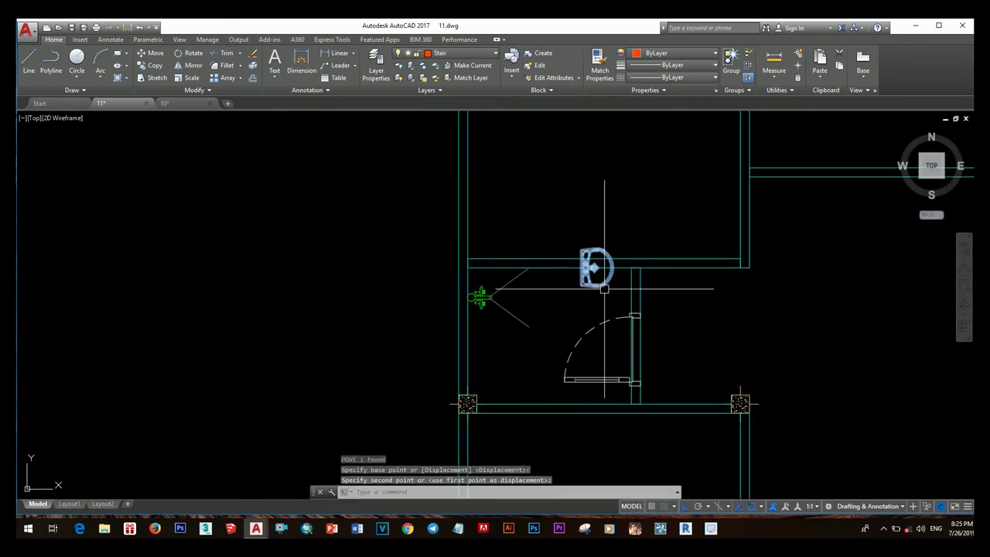
pyautogui.click(593, 266)
pyautogui.write('ro')
pyautogui.press('Return')
pyautogui.click(603, 309)
pyautogui.write('m')
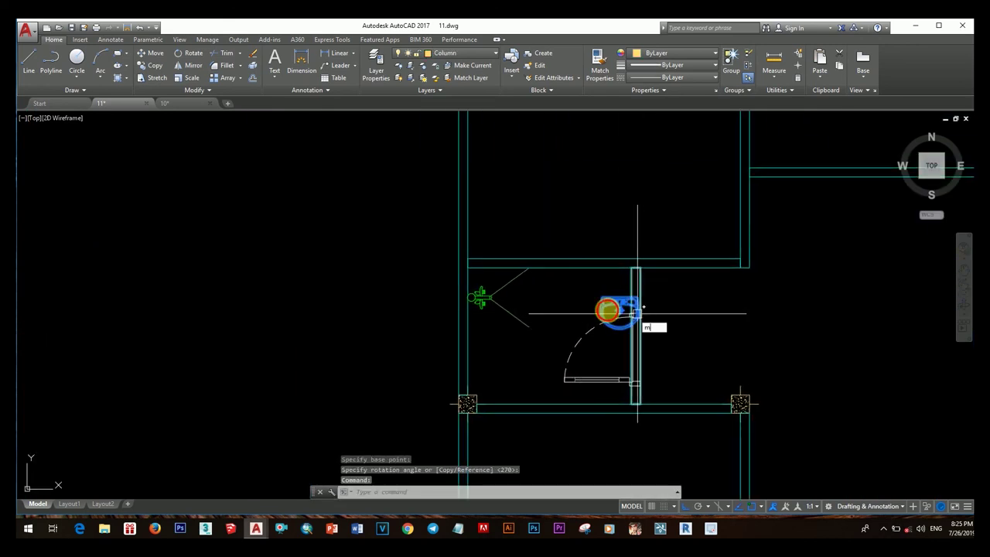
pyautogui.press('Return')
pyautogui.click(614, 310)
pyautogui.click(606, 260)
pyautogui.scroll(-3, 606, 261)
# Move the toilet against the bathroom's left wall, below the shower.
pyautogui.click(755, 321)
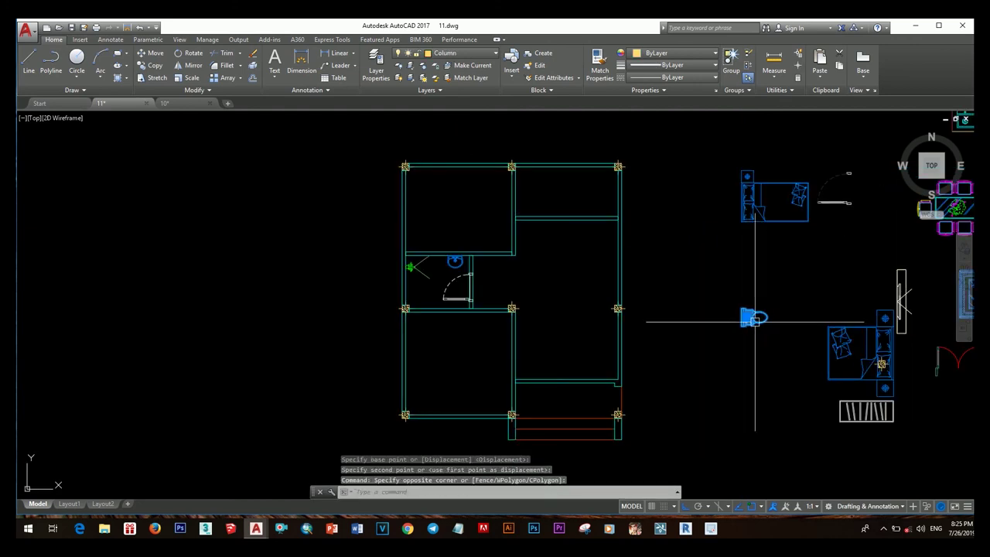
pyautogui.press('Return')
pyautogui.scroll(4, 755, 330)
pyautogui.click(722, 309)
pyautogui.scroll(-4, 723, 310)
pyautogui.scroll(5, 703, 320)
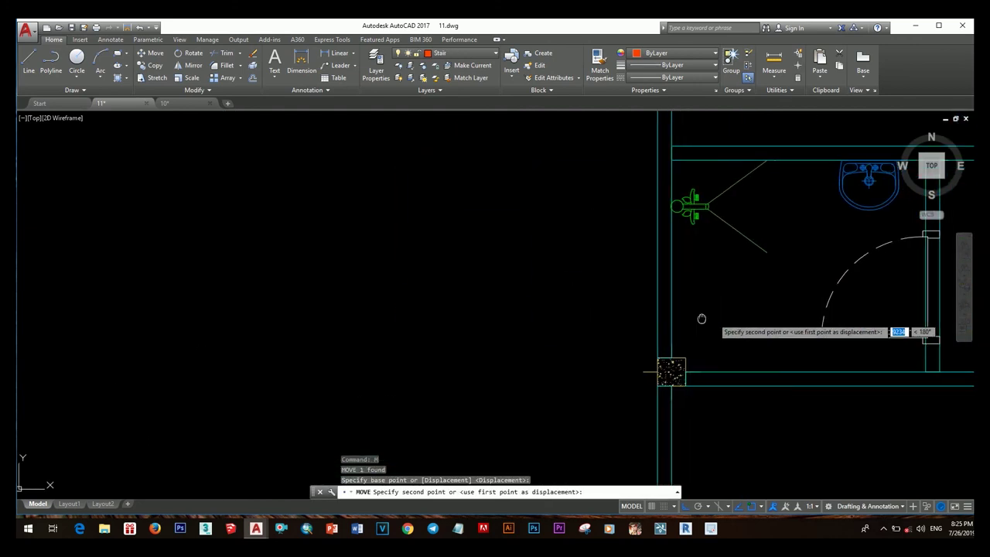
pyautogui.click(632, 294)
pyautogui.scroll(-4, 632, 294)
pyautogui.scroll(3, 639, 311)
pyautogui.scroll(1, 640, 311)
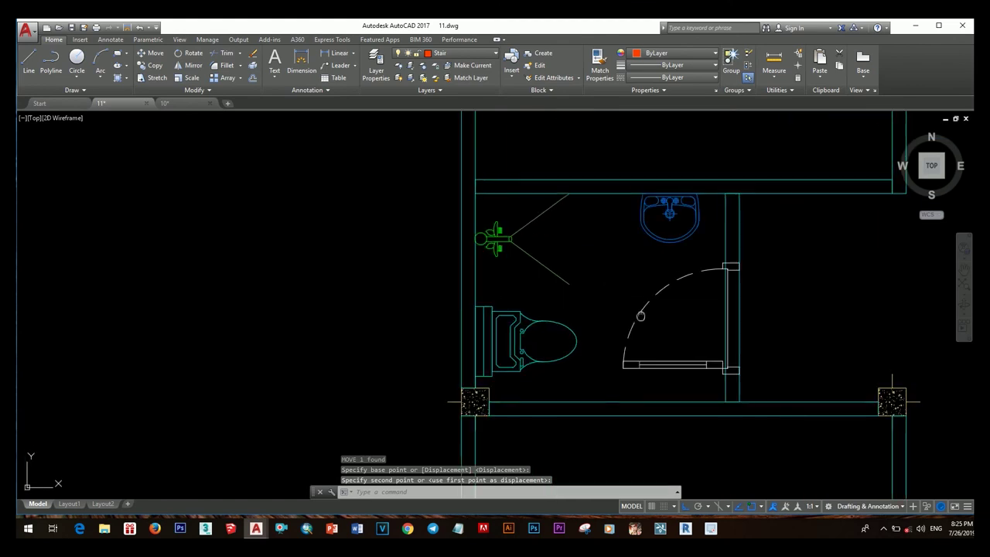
pyautogui.scroll(-2, 639, 311)
pyautogui.scroll(2, 607, 299)
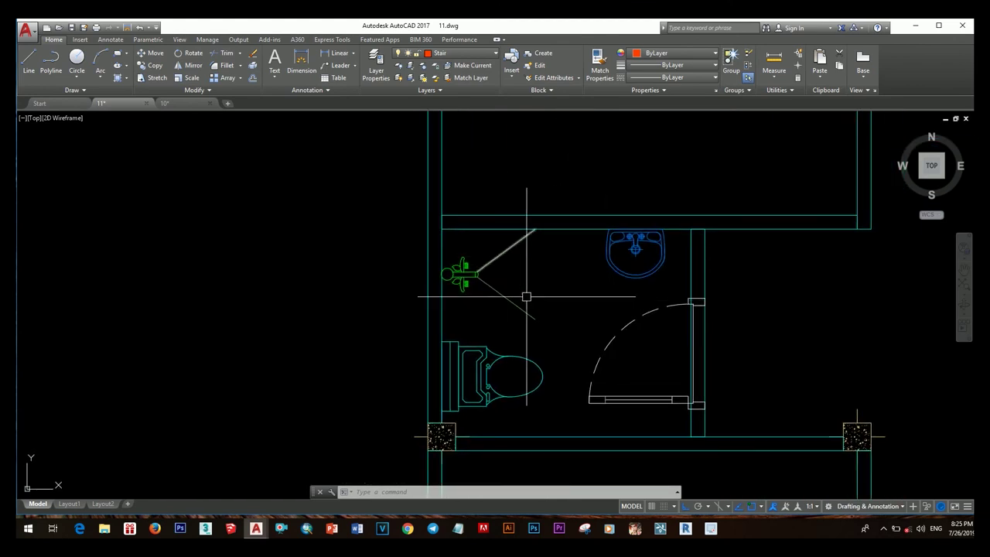
pyautogui.scroll(-4, 526, 296)
pyautogui.scroll(-2, 597, 331)
pyautogui.scroll(1, 599, 337)
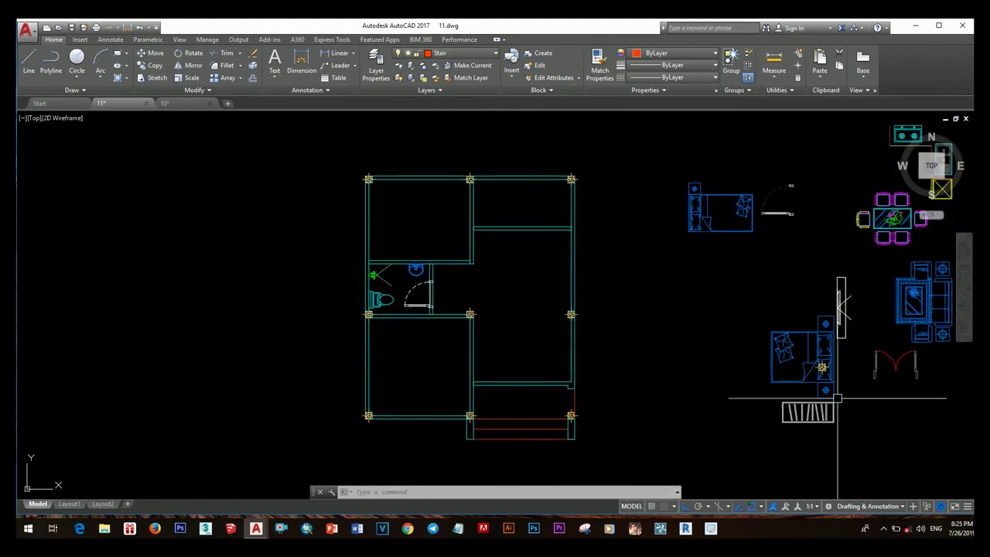
pyautogui.moveTo(837, 399); pyautogui.dragTo(809, 384, button='middle')
# Mirror the bed and bedside tables across a vertical line, dropping the original.
pyautogui.click(810, 384)
pyautogui.write('i')
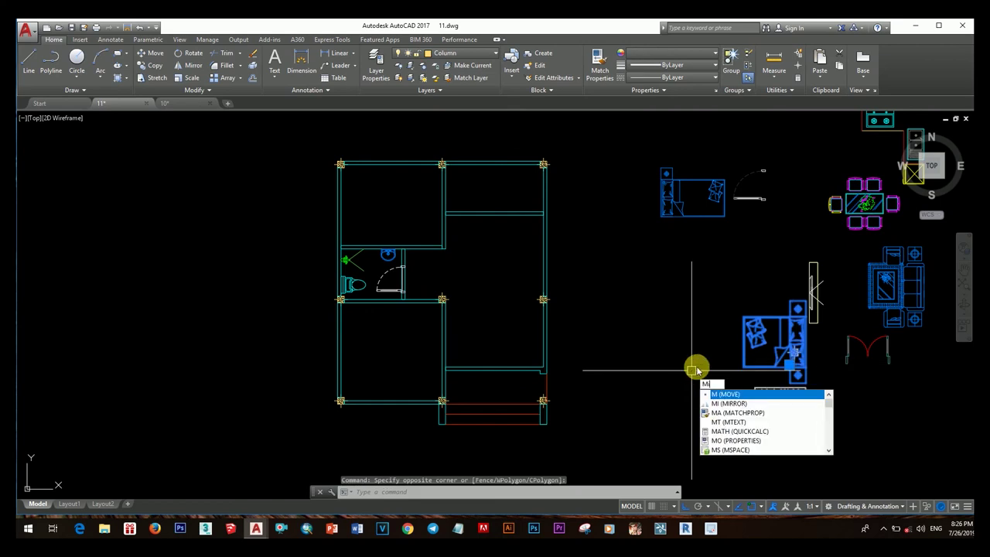
pyautogui.press('Return')
pyautogui.click(692, 372)
pyautogui.click(692, 311)
pyautogui.click(718, 338)
pyautogui.click(628, 352)
# Move the mirrored bed into the lower-left room.
pyautogui.write('m')
pyautogui.press('Return')
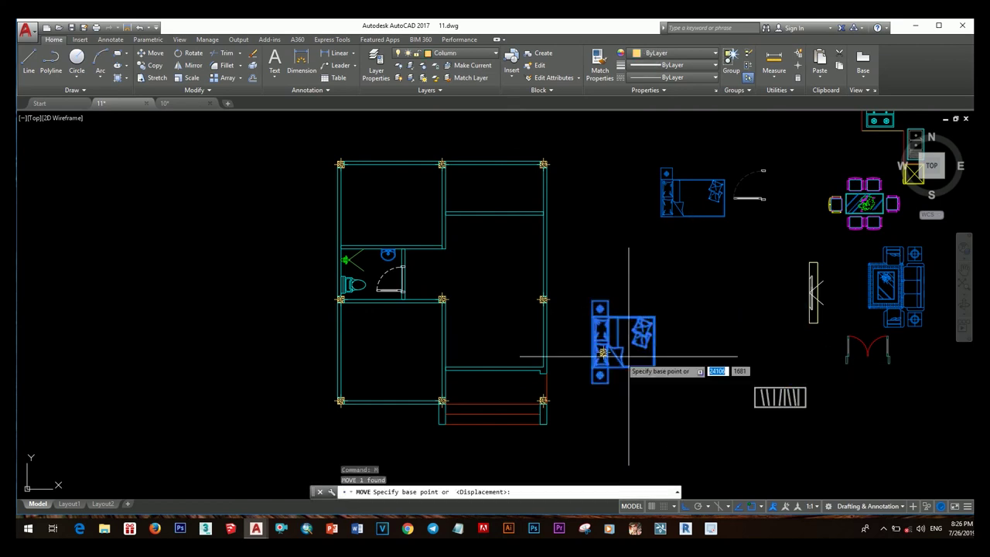
pyautogui.click(597, 340)
pyautogui.scroll(2, 371, 344)
pyautogui.click(382, 343)
pyautogui.scroll(-2, 558, 339)
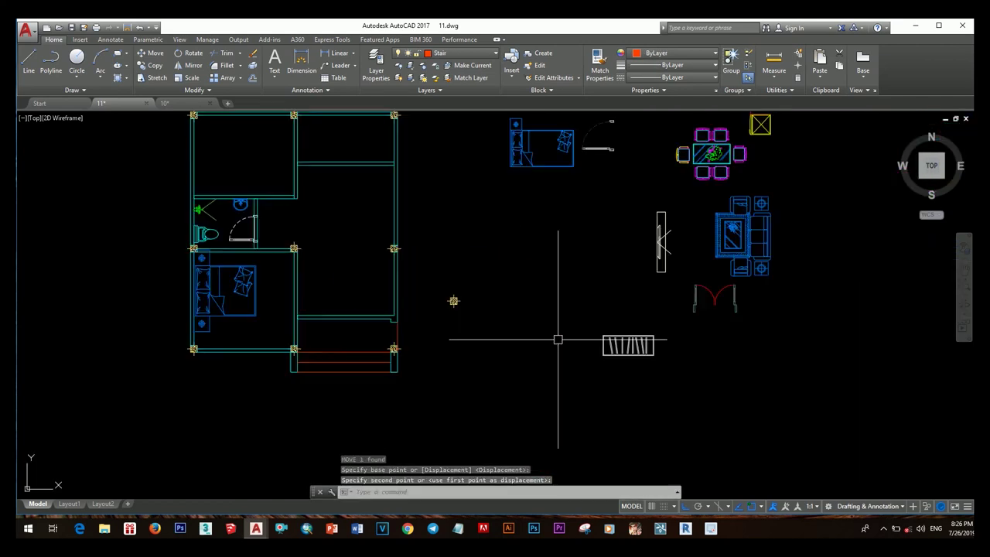
# Erase the leftover item next to the bed.
pyautogui.moveTo(503, 304); pyautogui.dragTo(666, 325, button='middle')
pyautogui.scroll(2, 665, 325)
pyautogui.write('e')
pyautogui.press('Return')
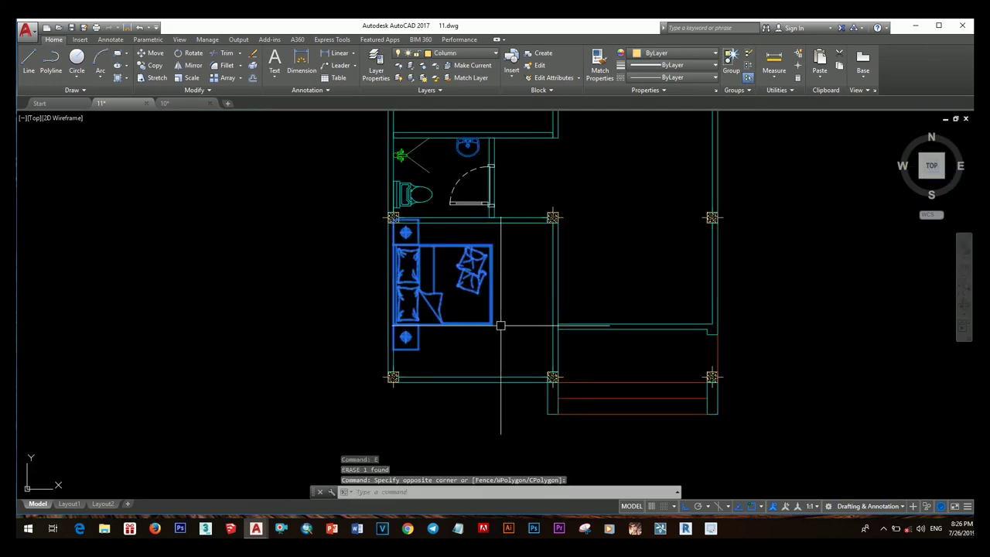
# Shift the bed slightly down within the lower-left room.
pyautogui.moveTo(527, 331); pyautogui.dragTo(556, 316, button='middle')
pyautogui.write('m')
pyautogui.press('Return')
pyautogui.scroll(2, 430, 342)
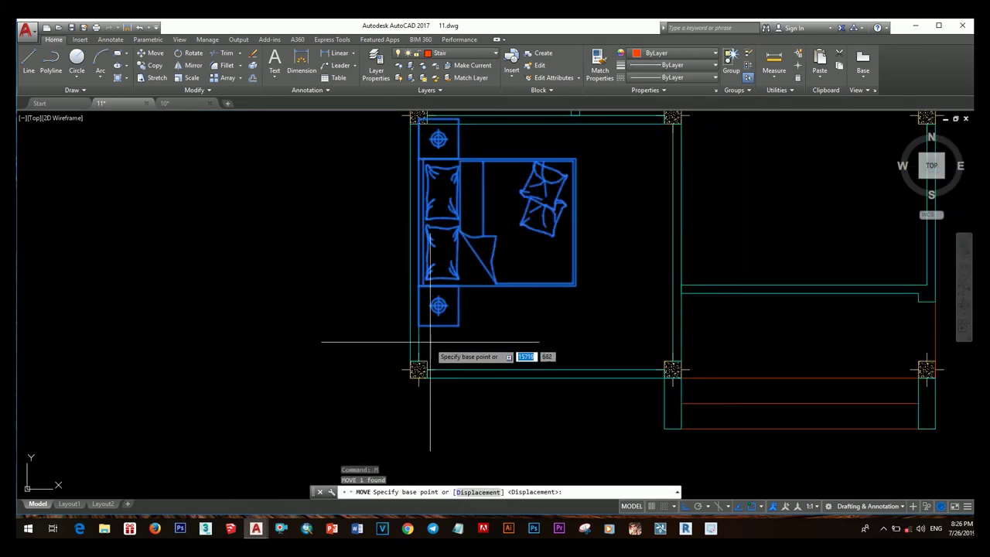
pyautogui.click(418, 325)
pyautogui.click(420, 355)
pyautogui.scroll(-3, 483, 306)
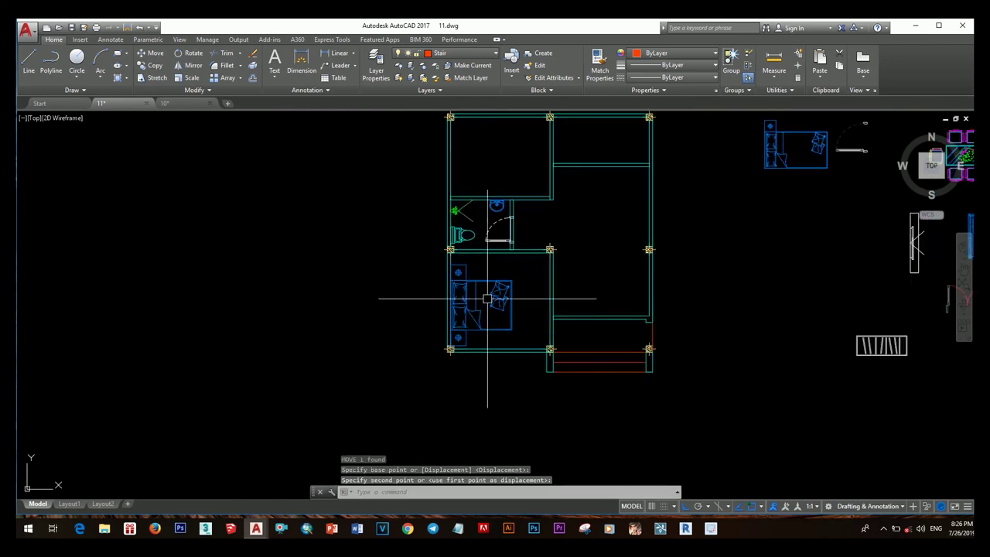
pyautogui.scroll(4, 505, 358)
pyautogui.scroll(-5, 531, 332)
# Turn the hatched rectangle into a block named board.
pyautogui.scroll(3, 700, 349)
pyautogui.click(657, 364)
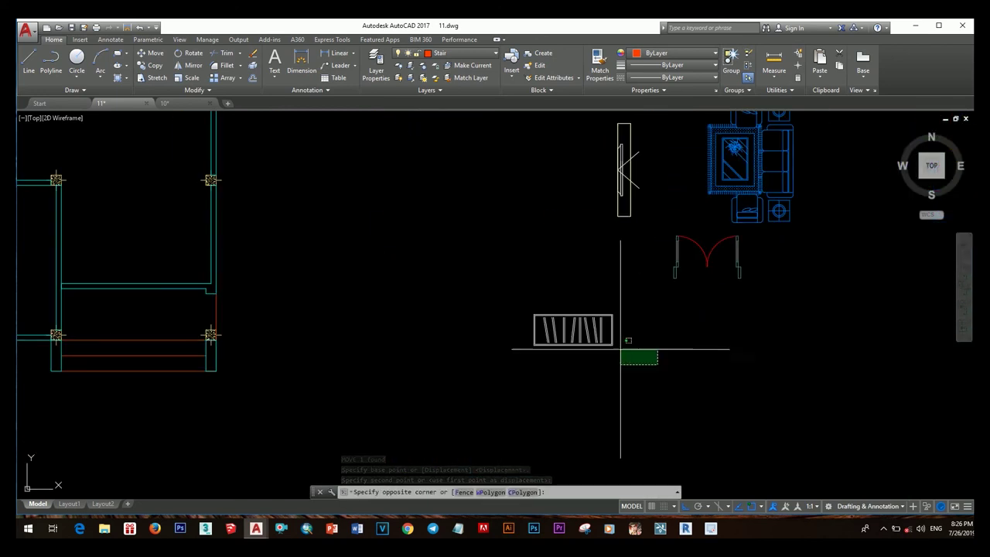
pyautogui.click(572, 335)
pyautogui.write('b')
pyautogui.press('Return')
pyautogui.write('baord')
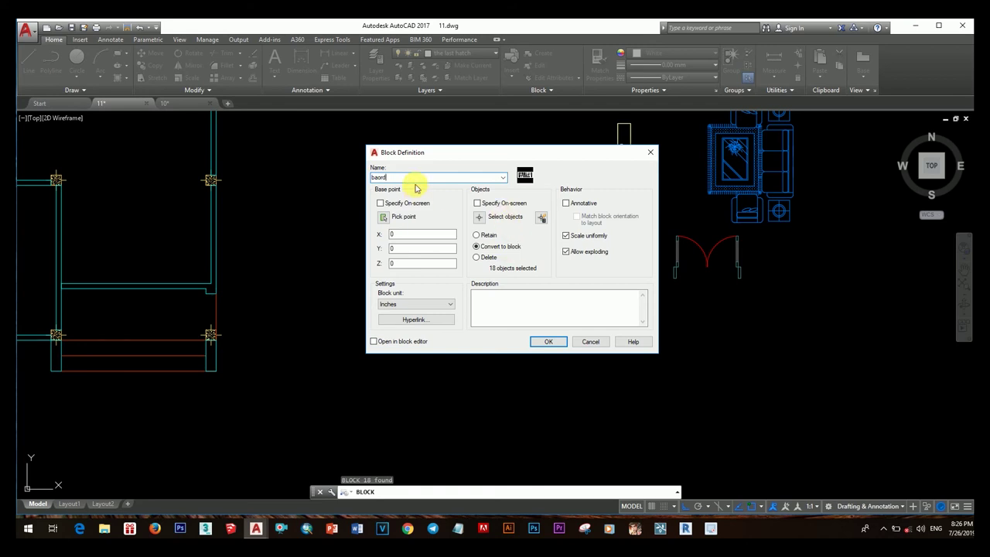
pyautogui.press('Return')
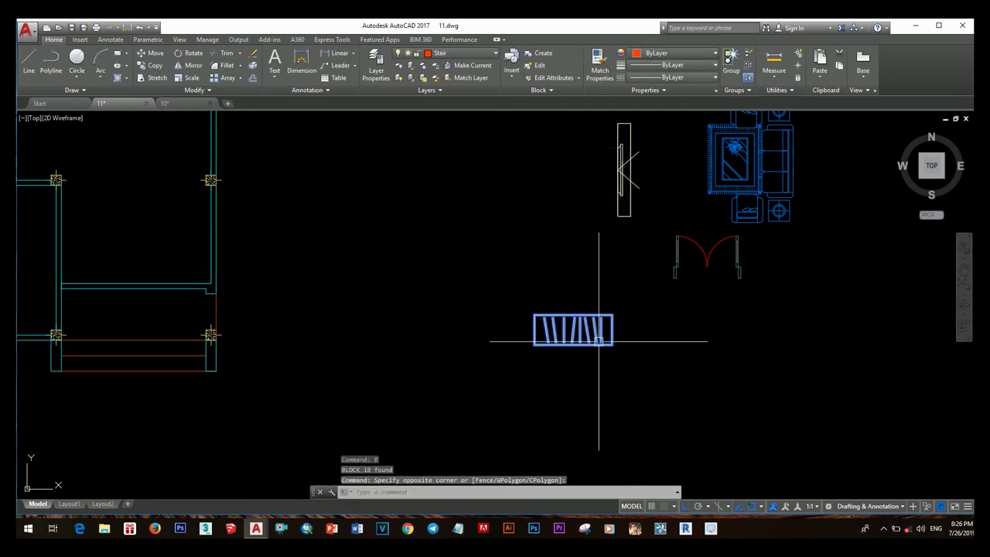
# Start moving the board block, then cancel an accidental line command.
pyautogui.write('m')
pyautogui.press('Return')
pyautogui.click(534, 316)
pyautogui.scroll(-3, 491, 313)
pyautogui.scroll(3, 460, 314)
pyautogui.scroll(2, 499, 332)
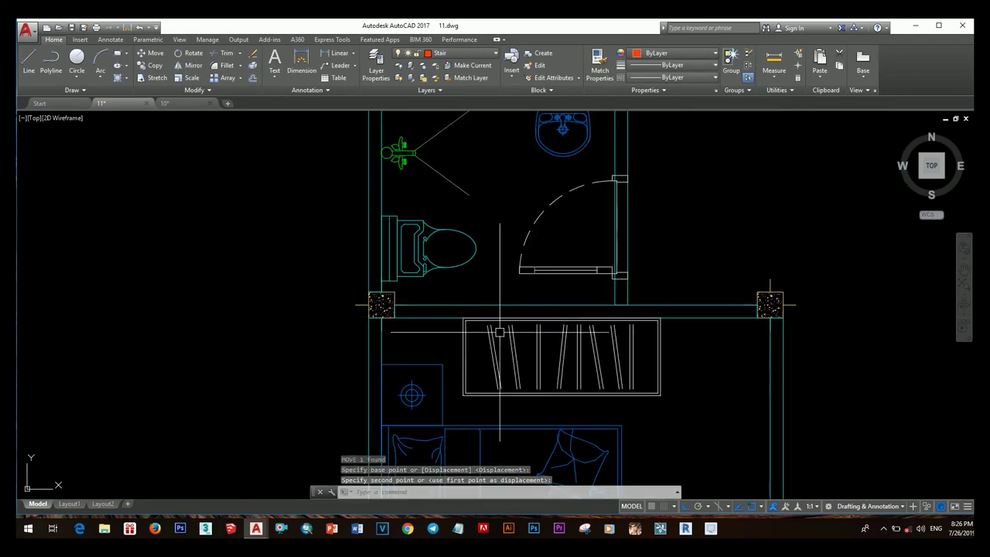
pyautogui.scroll(-3, 499, 333)
pyautogui.scroll(-2, 526, 309)
pyautogui.scroll(2, 546, 328)
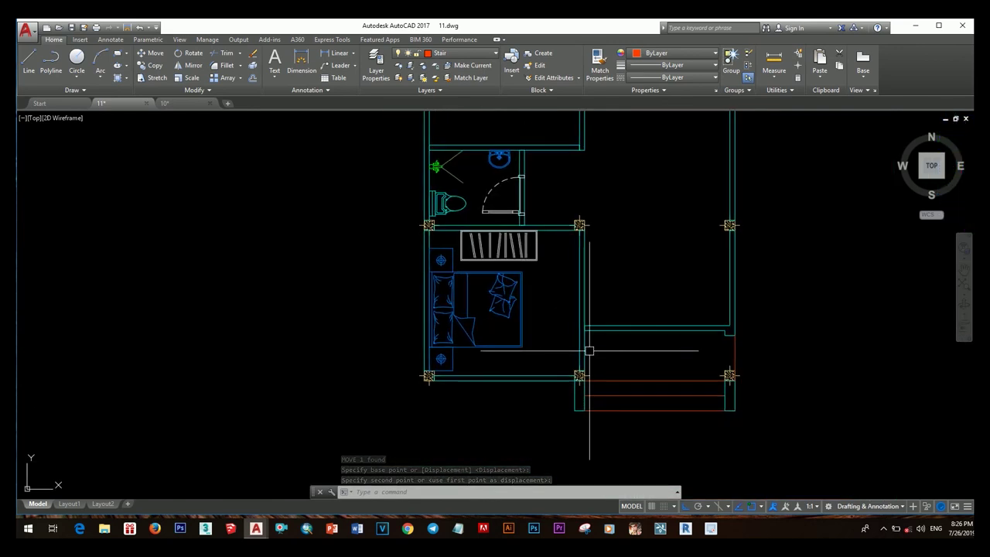
pyautogui.write('l')
pyautogui.press('Return')
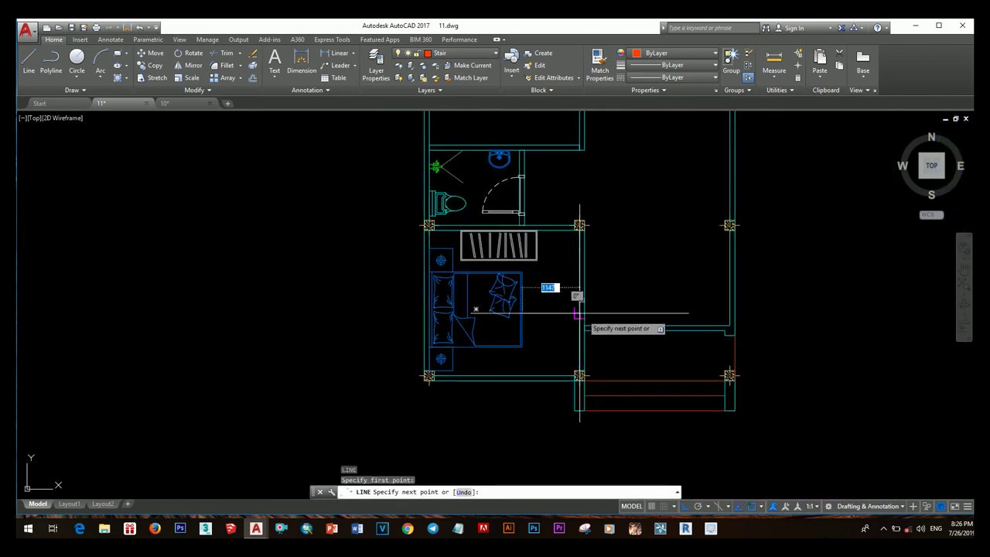
pyautogui.press('Escape')
# Rotate the stair block a quarter turn (90°) so it stands upright.
pyautogui.click(532, 248)
pyautogui.click(556, 269)
pyautogui.write('ro')
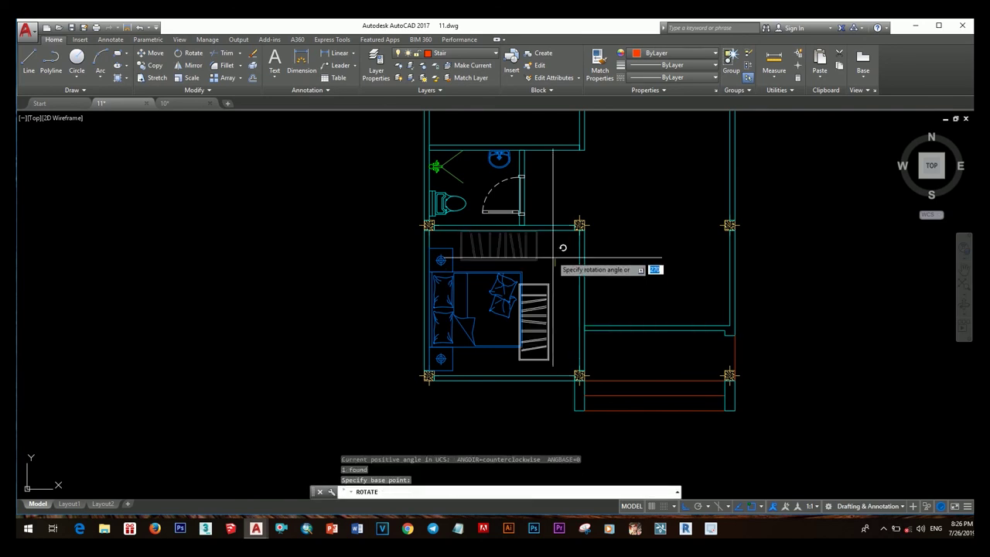
pyautogui.press('Return')
pyautogui.click(555, 269)
pyautogui.click(565, 304)
# Move the rotated stair against the bedroom's right wall beside the bed.
pyautogui.click(549, 328)
pyautogui.write('m')
pyautogui.press('Return')
pyautogui.scroll(5, 542, 336)
pyautogui.click(531, 341)
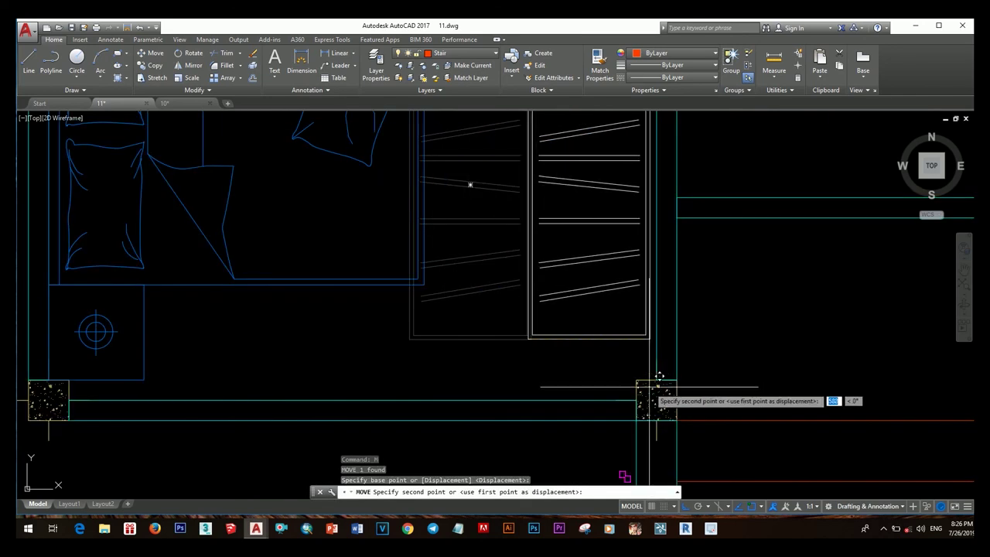
pyautogui.scroll(-3, 663, 371)
pyautogui.click(612, 284)
pyautogui.scroll(-2, 596, 301)
pyautogui.scroll(-2, 581, 316)
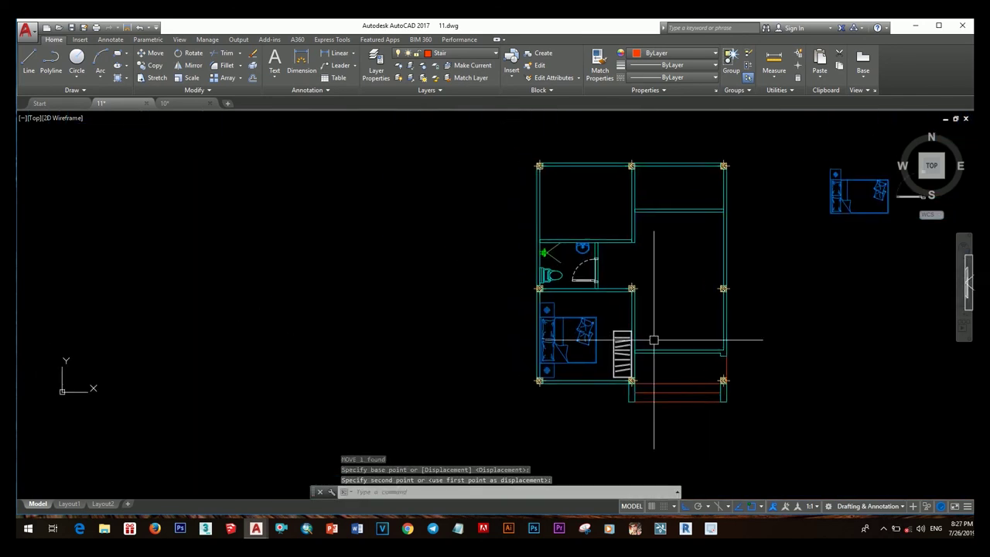
pyautogui.scroll(-2, 641, 339)
pyautogui.scroll(2, 710, 267)
# Move the door block to the wall opening next to the bathroom.
pyautogui.write('m')
pyautogui.press('Return')
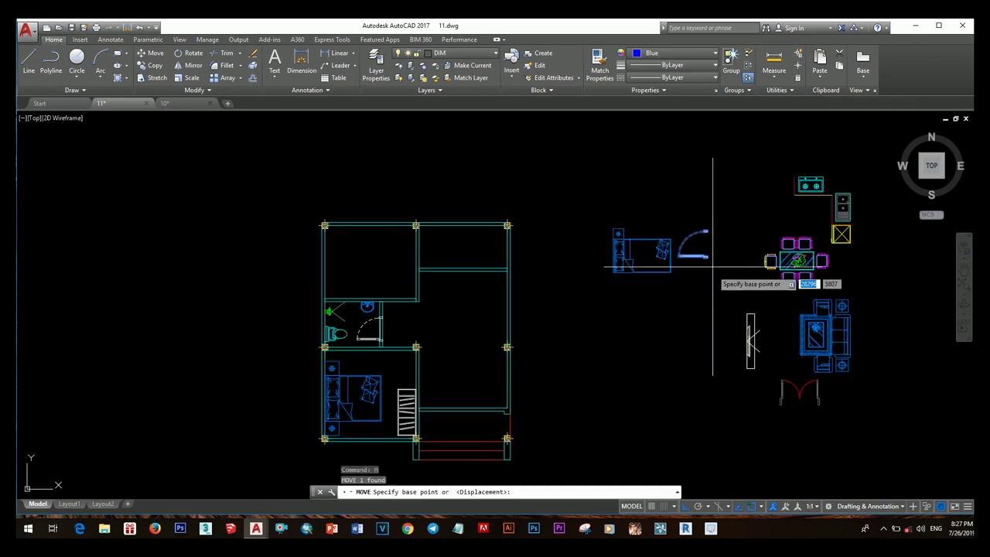
pyautogui.click(707, 257)
pyautogui.scroll(4, 707, 257)
pyautogui.click(478, 281)
# Rotate the door 90° so it swings down into the bedroom.
pyautogui.click(487, 270)
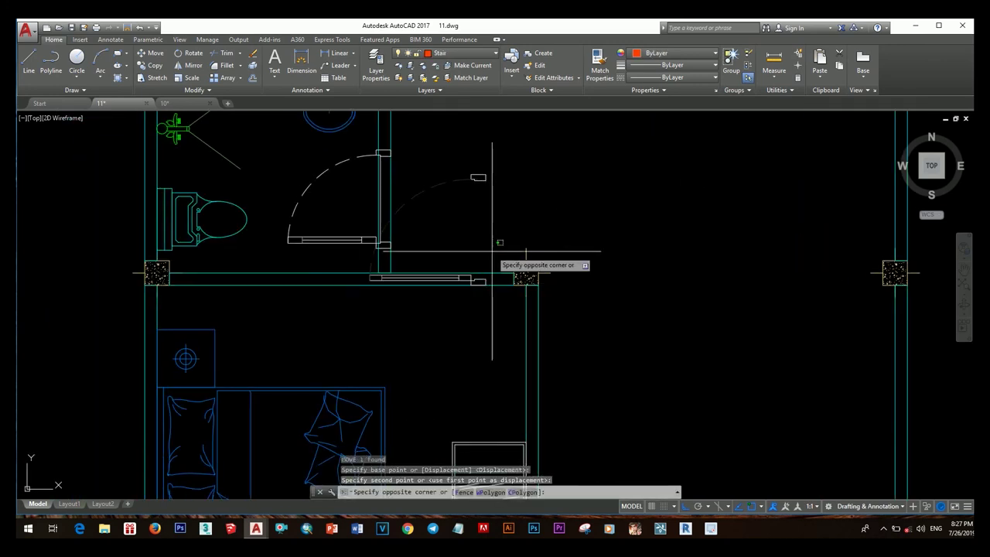
pyautogui.click(504, 196)
pyautogui.write('ro')
pyautogui.press('Return')
pyautogui.click(475, 209)
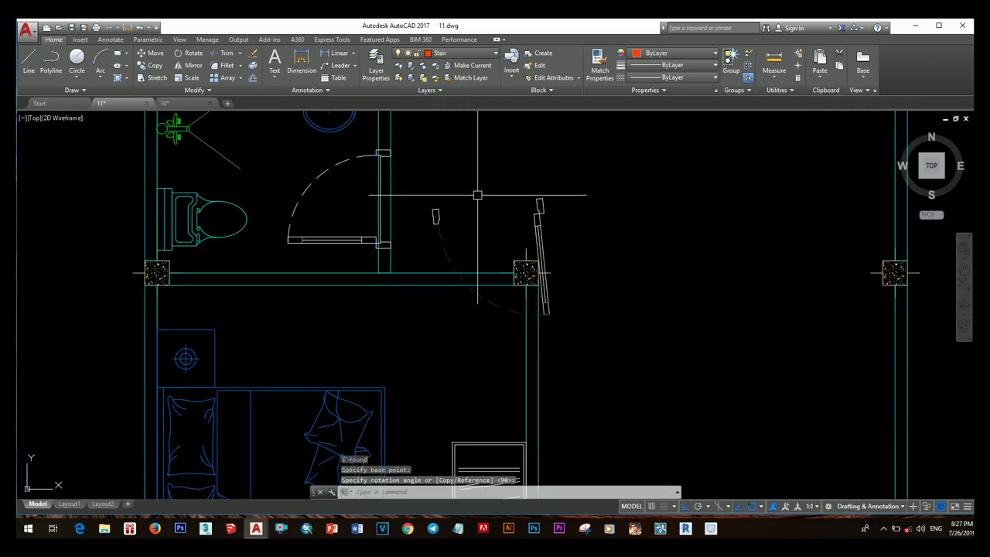
pyautogui.press('Return')
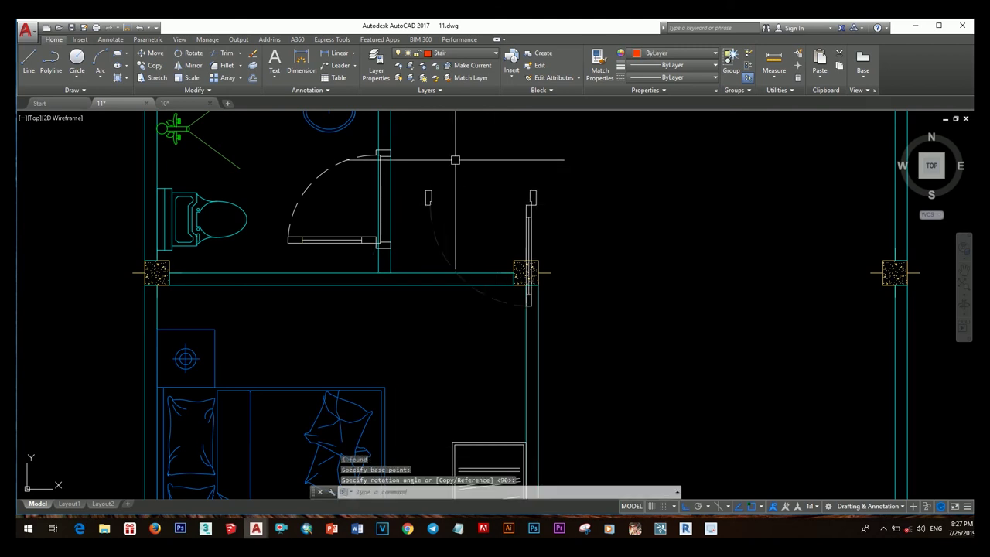
# Move the rotated door into the wall opening.
pyautogui.click(534, 271)
pyautogui.write('m')
pyautogui.press('Return')
pyautogui.click(533, 196)
pyautogui.scroll(3, 504, 241)
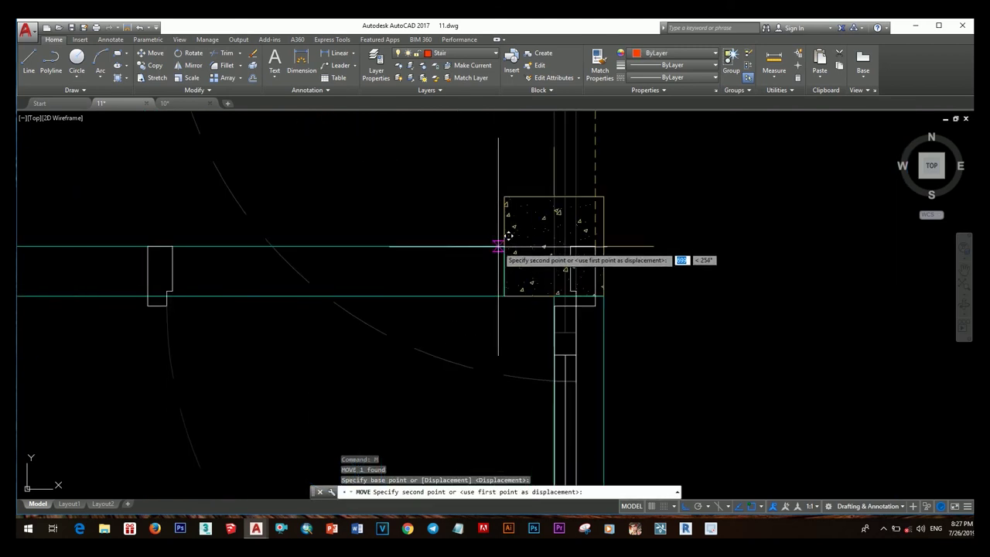
pyautogui.click(506, 256)
pyautogui.scroll(-3, 523, 337)
# Shift the door 50 units to the left, toward the right column.
pyautogui.write('m')
pyautogui.press('Return')
pyautogui.click(702, 315)
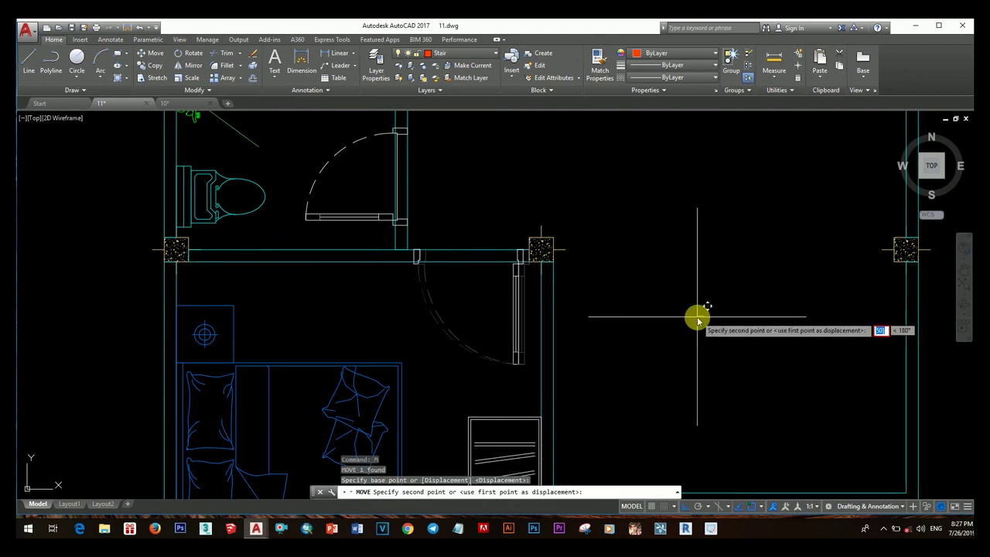
pyautogui.press('Escape')
pyautogui.press('Escape')
pyautogui.press('Escape')
pyautogui.write('m')
pyautogui.press('Return')
pyautogui.click(680, 317)
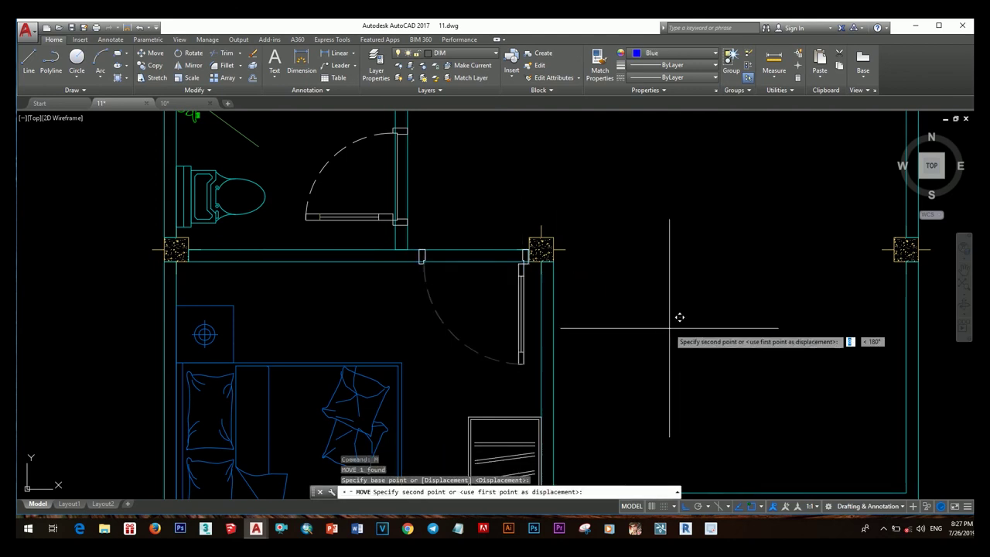
pyautogui.write('50')
pyautogui.press('Return')
# Move the door so its jamb sits against the wall end.
pyautogui.scroll(3, 664, 328)
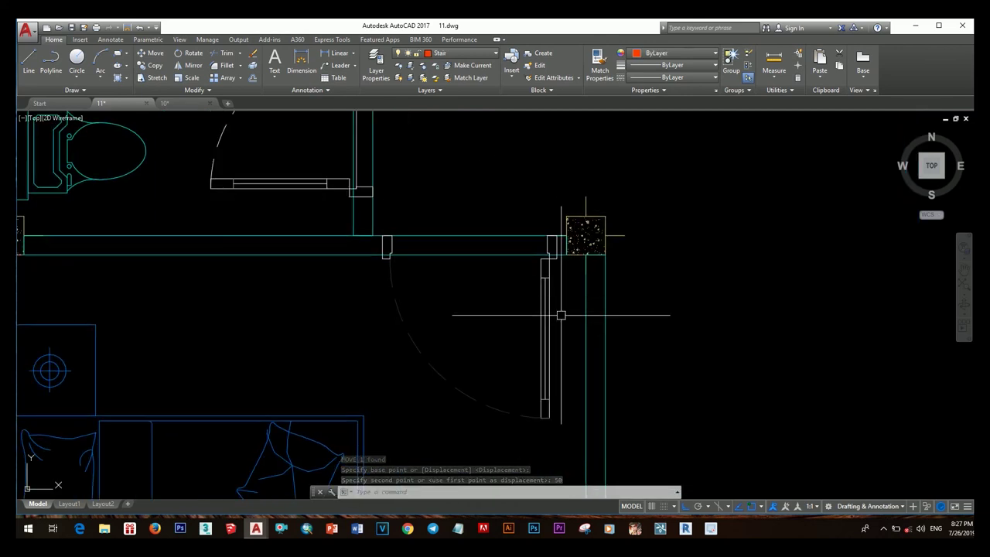
pyautogui.write('m')
pyautogui.press('Return')
pyautogui.scroll(4, 389, 240)
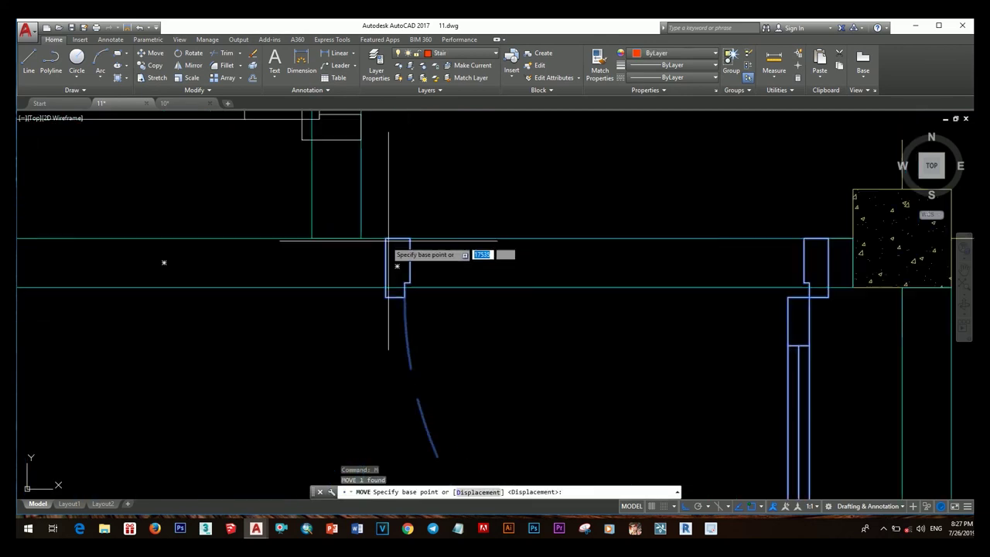
pyautogui.click(386, 238)
pyautogui.scroll(-5, 365, 227)
pyautogui.scroll(4, 559, 221)
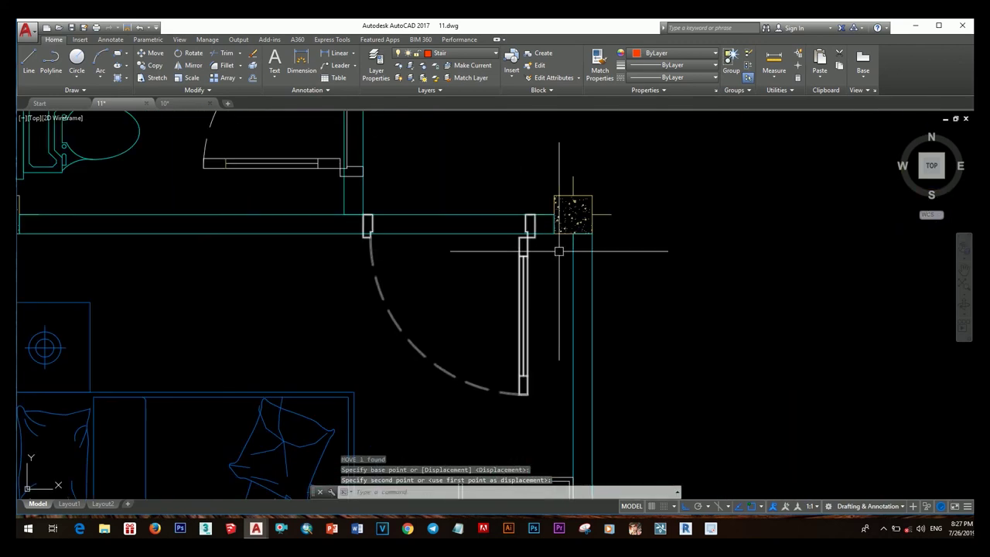
pyautogui.scroll(2, 624, 240)
pyautogui.click(531, 255)
# Try adjusting the adjoining wall end, then bring up the Layer dropdown.
pyautogui.scroll(2, 659, 268)
pyautogui.click(658, 268)
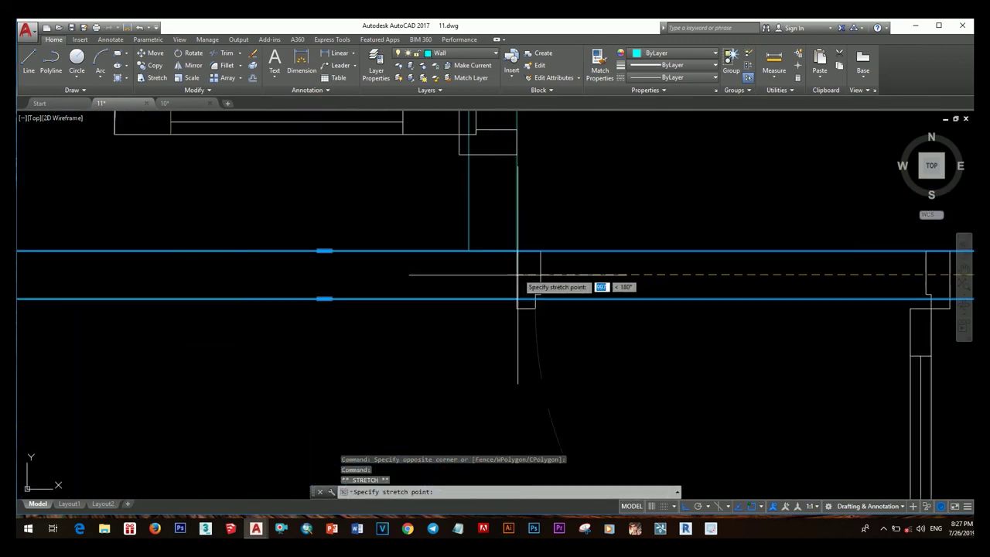
pyautogui.scroll(-6, 495, 285)
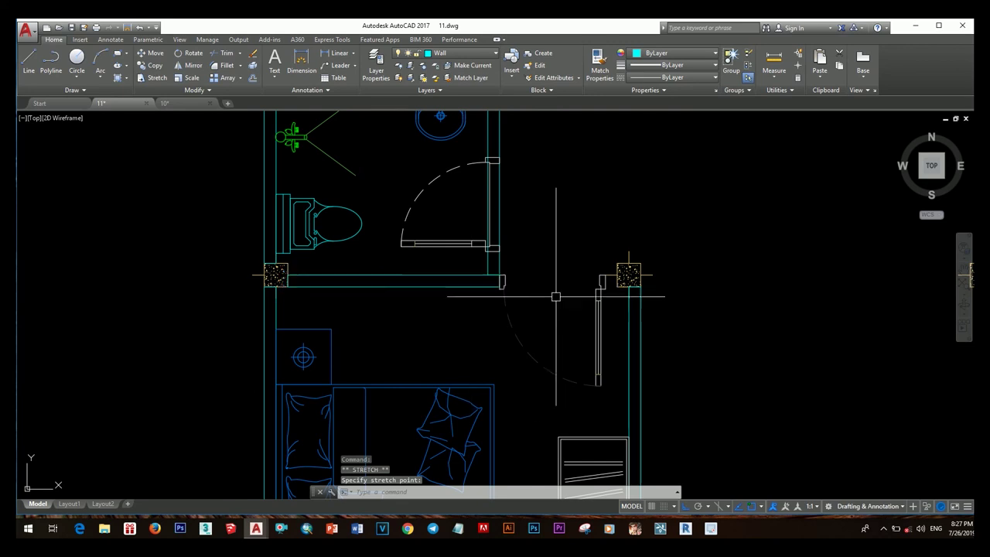
pyautogui.press('Escape')
pyautogui.scroll(2, 546, 290)
pyautogui.click(456, 55)
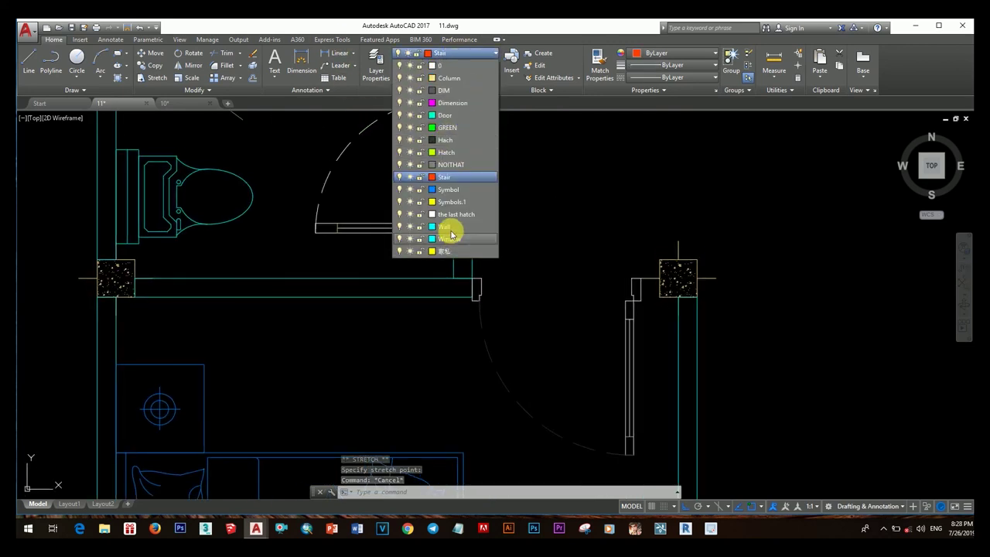
# Make Wall the current layer and cap the open wall end with a rectangle.
pyautogui.click(448, 227)
pyautogui.press('Return')
pyautogui.scroll(5, 647, 280)
pyautogui.click(653, 312)
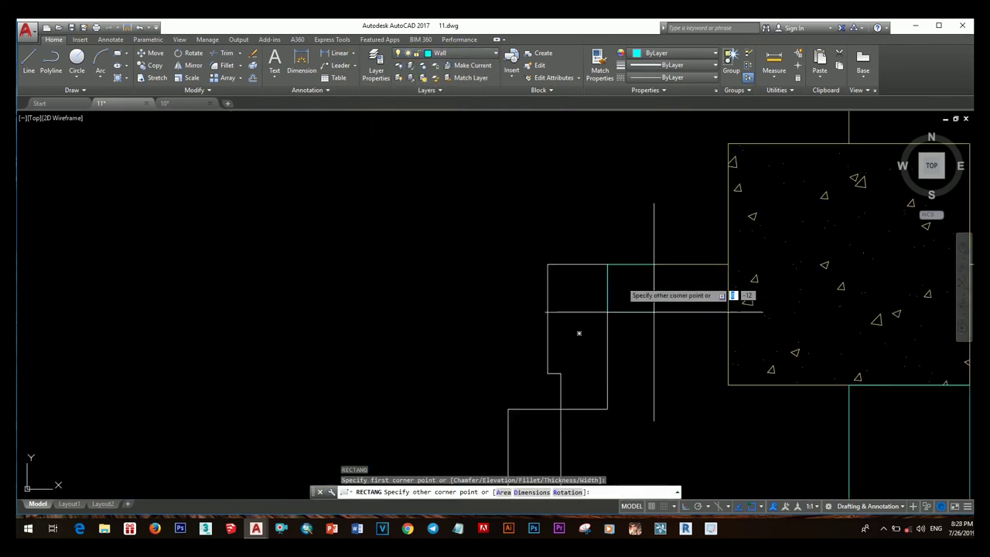
pyautogui.click(728, 384)
pyautogui.scroll(-5, 728, 384)
pyautogui.scroll(-2, 531, 305)
# Mirror the door upward, keeping the original door.
pyautogui.moveTo(531, 305)
pyautogui.mouseDown(button='middle')
pyautogui.moveTo(530, 343)
pyautogui.moveTo(508, 340)
pyautogui.mouseUp(button='middle')
pyautogui.scroll(-2, 518, 294)
pyautogui.scroll(4, 479, 268)
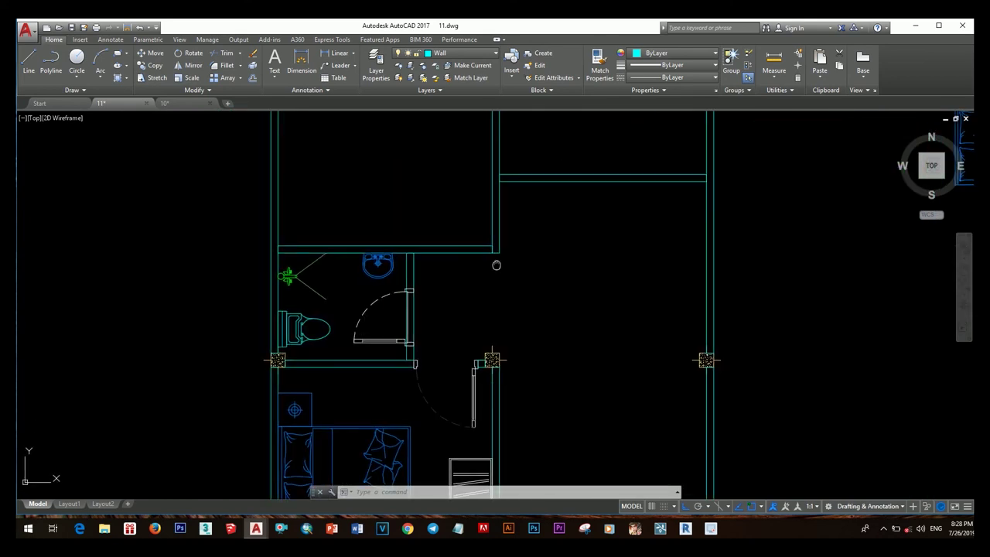
pyautogui.moveTo(479, 268); pyautogui.dragTo(493, 257, button='middle')
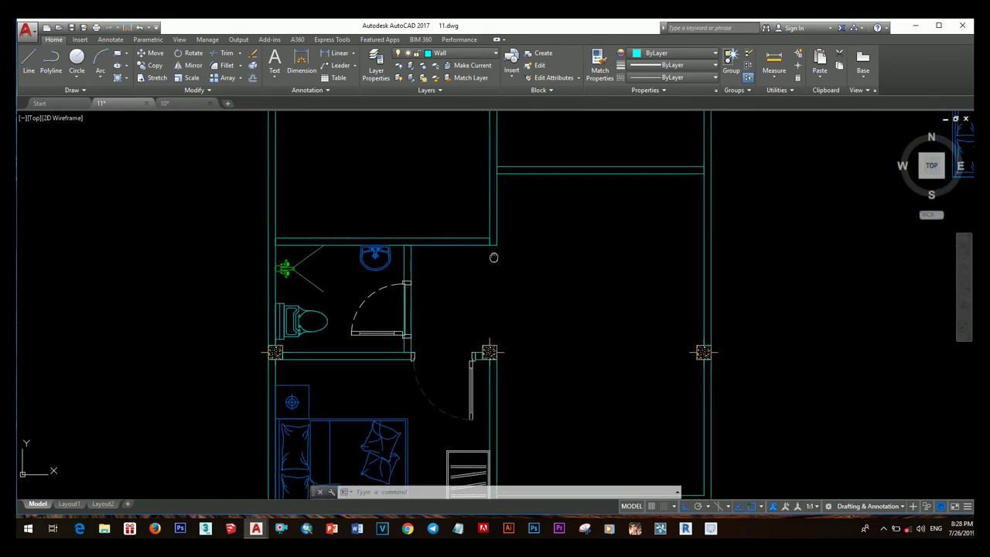
pyautogui.write('mi')
pyautogui.press('Return')
pyautogui.click(490, 311)
pyautogui.click(481, 350)
pyautogui.scroll(3, 489, 316)
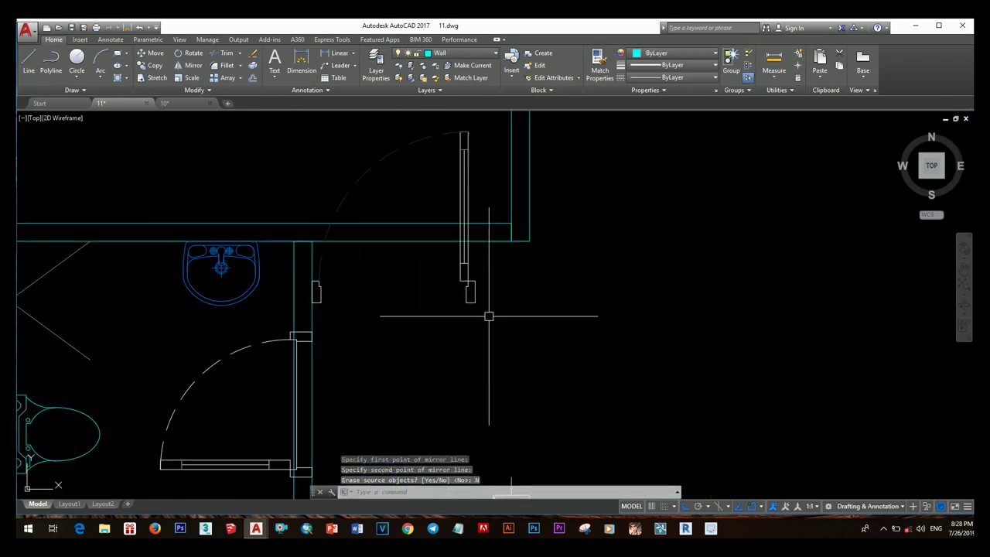
# Move the mirrored door into the upper opening above the bathroom.
pyautogui.click(544, 327)
pyautogui.write('m')
pyautogui.press('Return')
pyautogui.scroll(3, 521, 332)
pyautogui.click(310, 294)
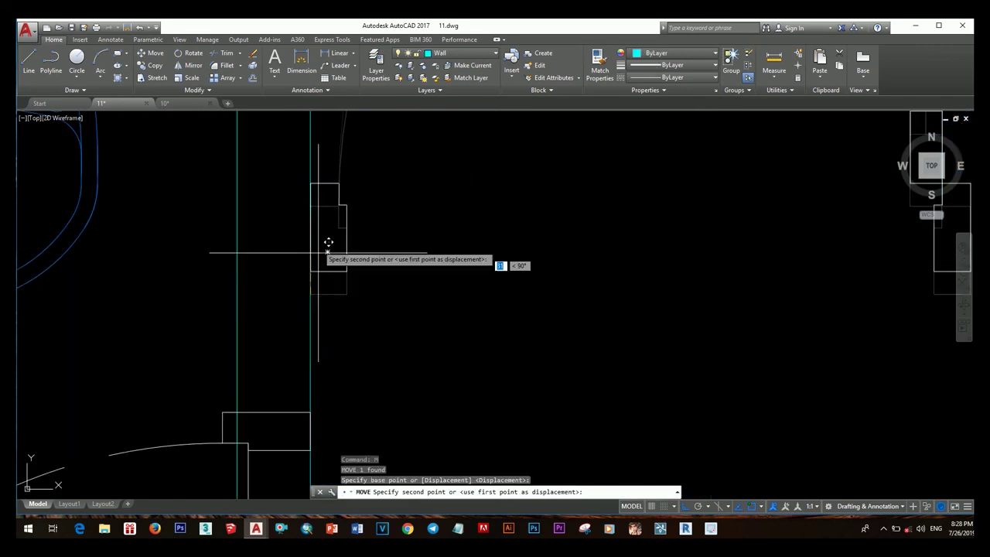
pyautogui.scroll(-1, 330, 242)
pyautogui.click(335, 226)
pyautogui.scroll(-2, 335, 226)
pyautogui.scroll(3, 503, 318)
pyautogui.scroll(2, 542, 302)
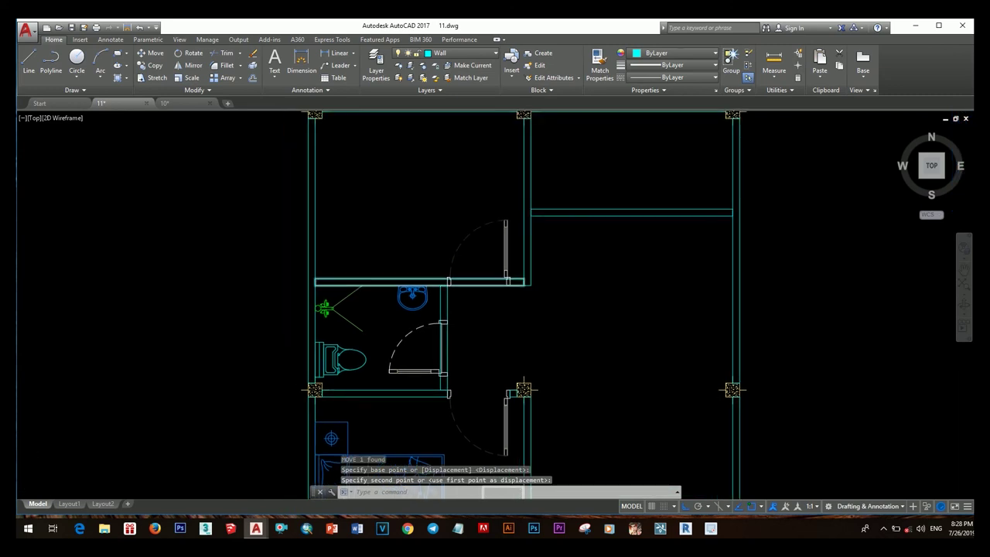
# Cap the wall end beside the new door with a small rectangle.
pyautogui.click(607, 290)
pyautogui.scroll(4, 607, 290)
pyautogui.click(557, 276)
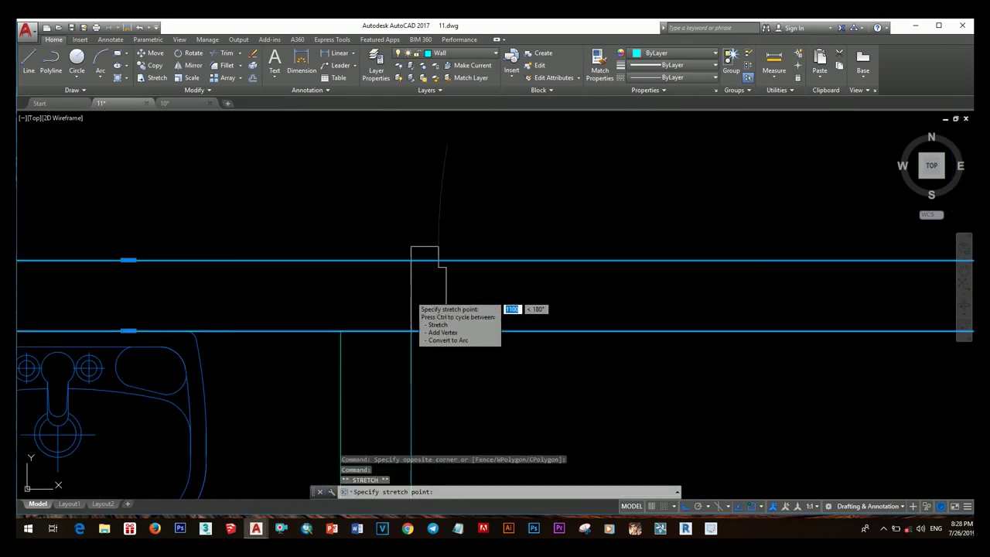
pyautogui.press('Escape')
pyautogui.scroll(-4, 511, 349)
pyautogui.press('Return')
pyautogui.scroll(2, 514, 352)
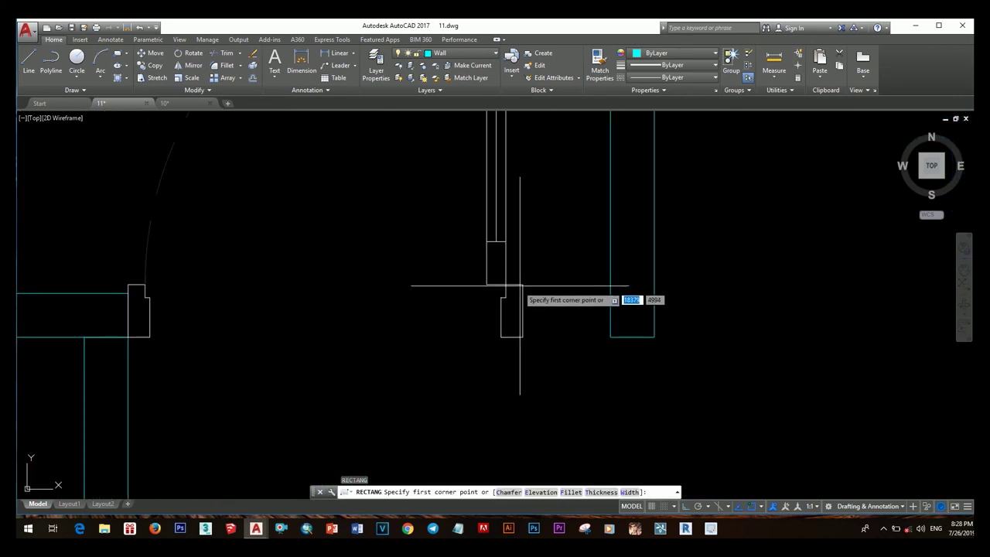
pyautogui.click(512, 311)
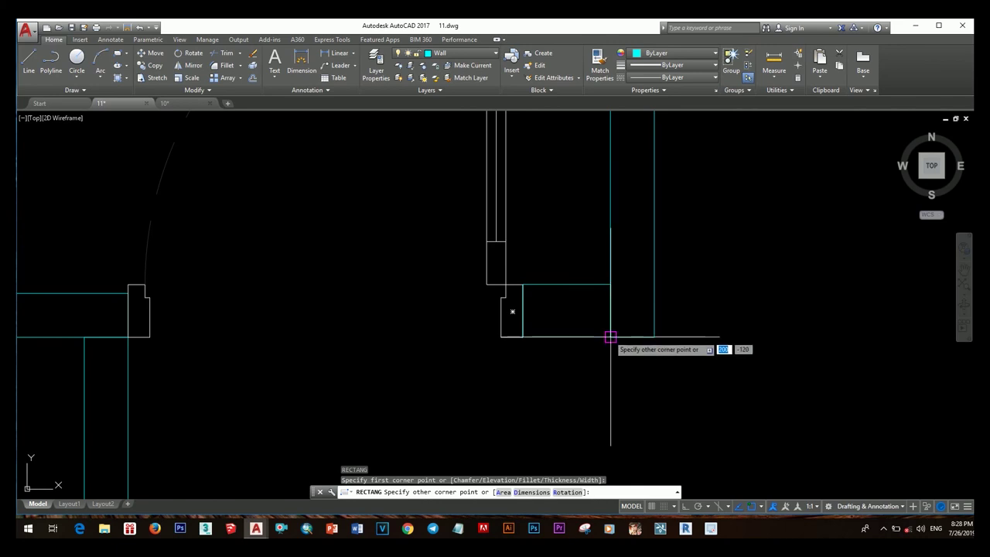
pyautogui.click(611, 337)
pyautogui.scroll(-4, 553, 339)
pyautogui.scroll(-3, 568, 353)
# Pan out to see the whole floor plan and the furniture blocks.
pyautogui.moveTo(519, 302); pyautogui.dragTo(441, 263, button='middle')
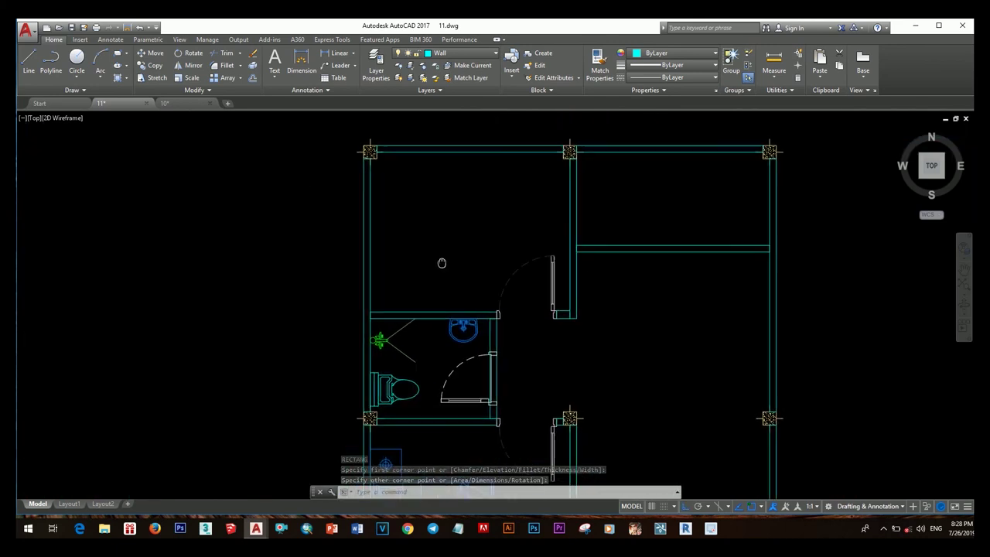
pyautogui.scroll(-4, 457, 278)
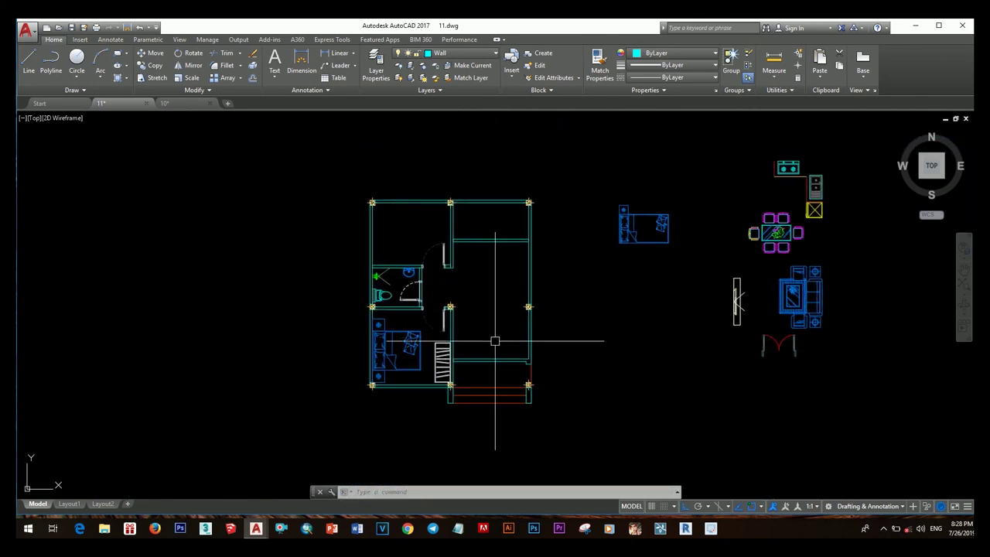
pyautogui.scroll(2, 318, 282)
pyautogui.scroll(-2, 458, 355)
pyautogui.moveTo(823, 326); pyautogui.dragTo(734, 348, button='middle')
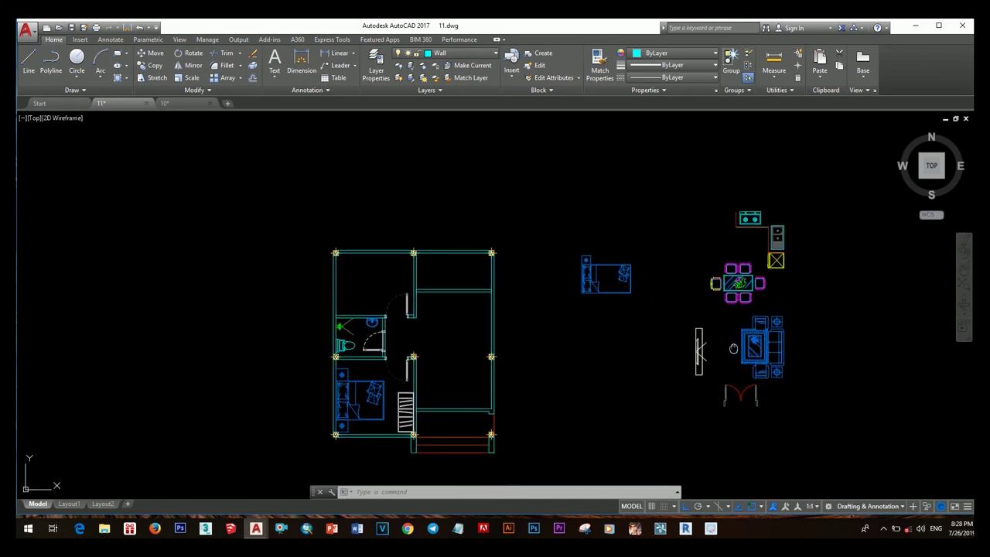
# Move the bed block with its bedside tables into the upper-left bedroom.
pyautogui.click(643, 322)
pyautogui.write('m')
pyautogui.press('Return')
pyautogui.scroll(3, 583, 277)
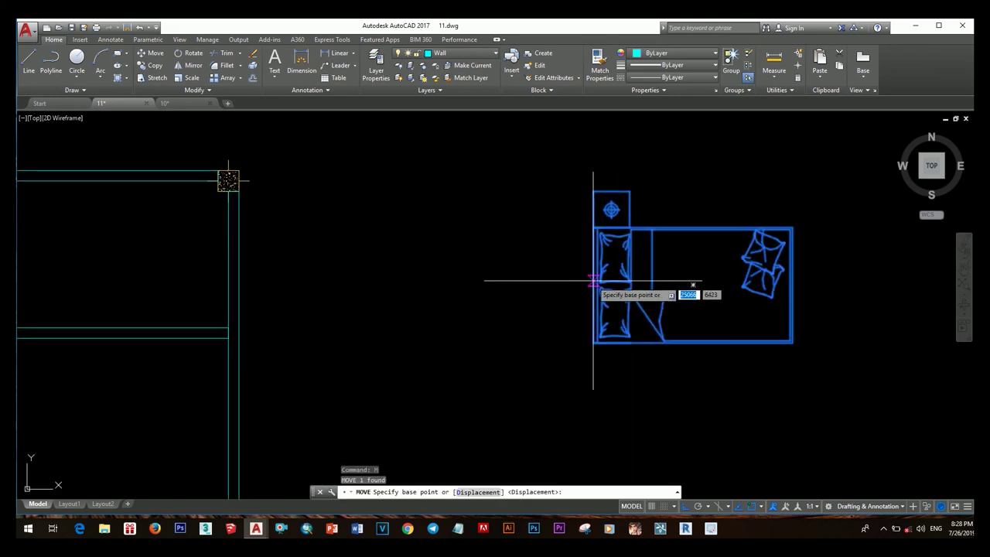
pyautogui.click(597, 277)
pyautogui.scroll(-2, 442, 276)
pyautogui.scroll(2, 431, 302)
pyautogui.scroll(2, 509, 316)
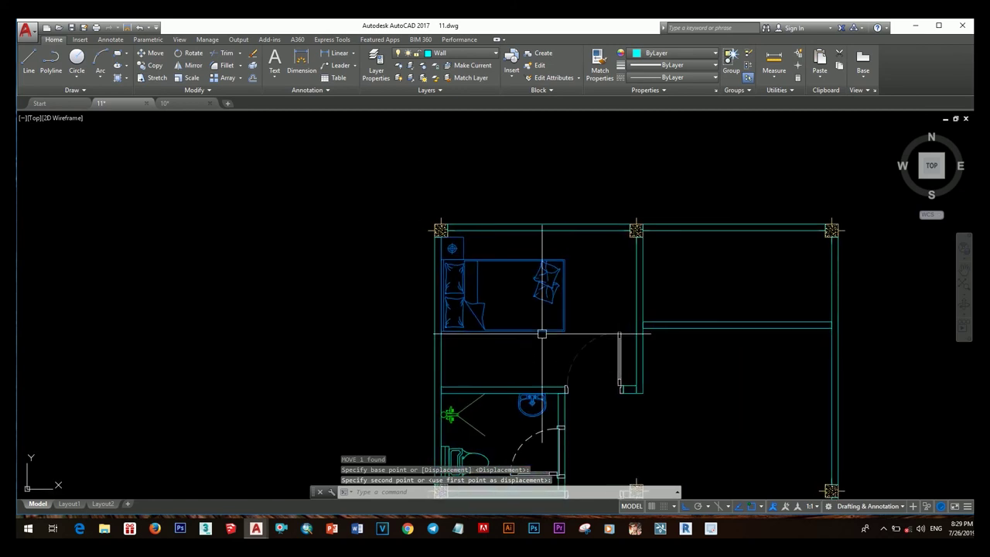
pyautogui.scroll(-2, 494, 356)
pyautogui.scroll(-2, 486, 325)
pyautogui.scroll(-2, 526, 333)
pyautogui.scroll(2, 720, 355)
pyautogui.moveTo(431, 436); pyautogui.dragTo(467, 335, button='middle')
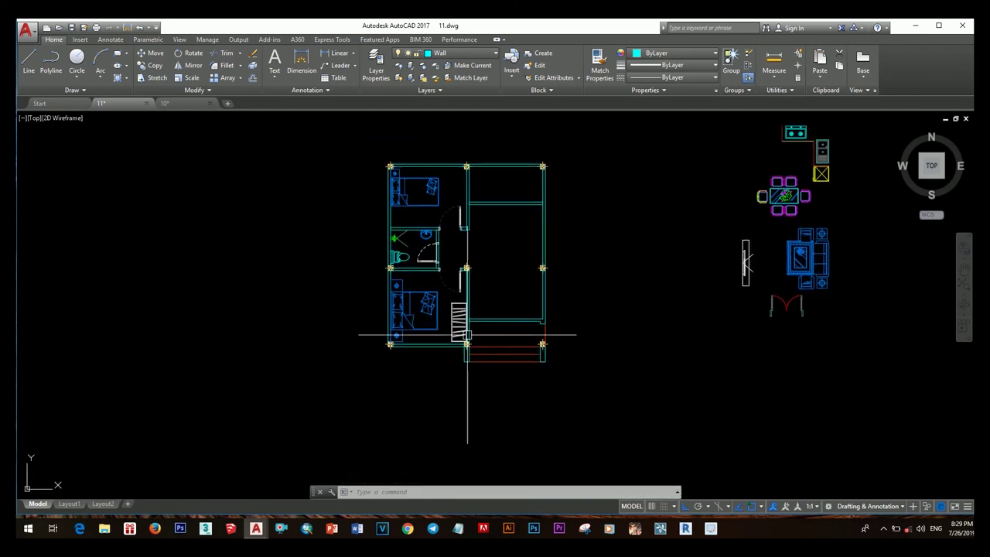
# Start copying the stair block from its base point.
pyautogui.write('o')
pyautogui.press('Return')
pyautogui.click(491, 303)
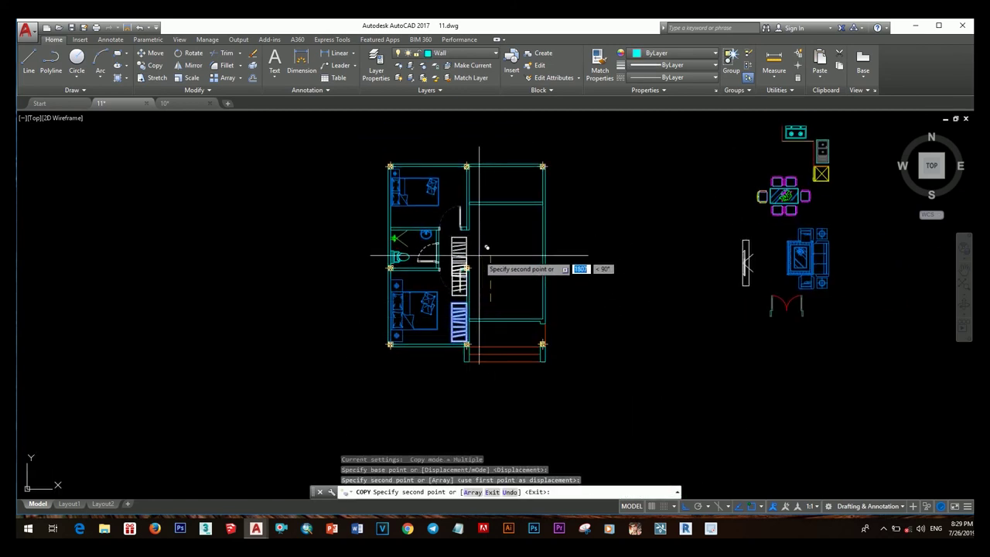
# Place the stair copy above the original and rotate it 90°.
pyautogui.press('Escape')
pyautogui.scroll(4, 464, 254)
pyautogui.click(491, 248)
pyautogui.press('Return')
pyautogui.click(491, 248)
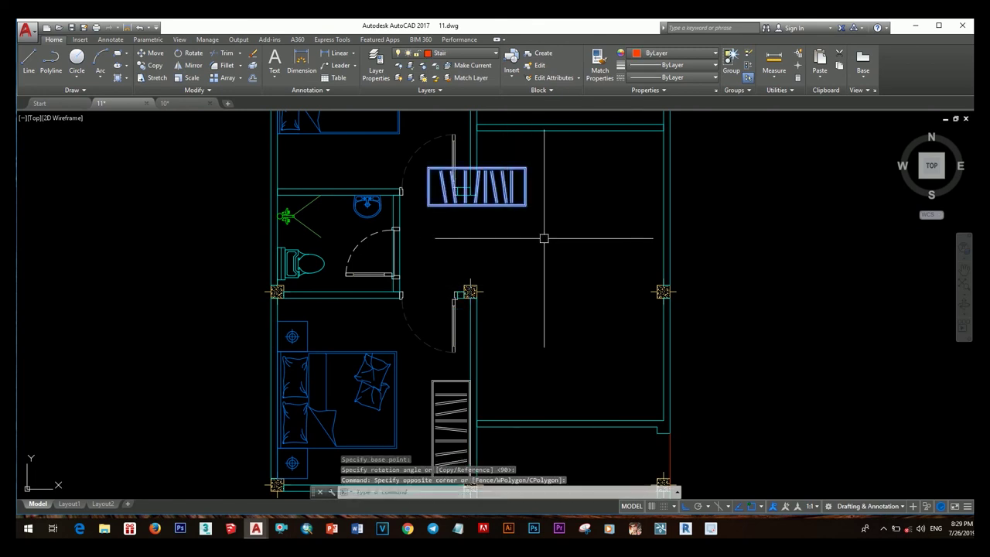
# Move the rotated stair copy into the gap between the upper bedroom and bathroom.
pyautogui.write('m')
pyautogui.press('Return')
pyautogui.scroll(3, 432, 209)
pyautogui.click(437, 208)
pyautogui.scroll(-2, 464, 216)
pyautogui.scroll(-2, 452, 207)
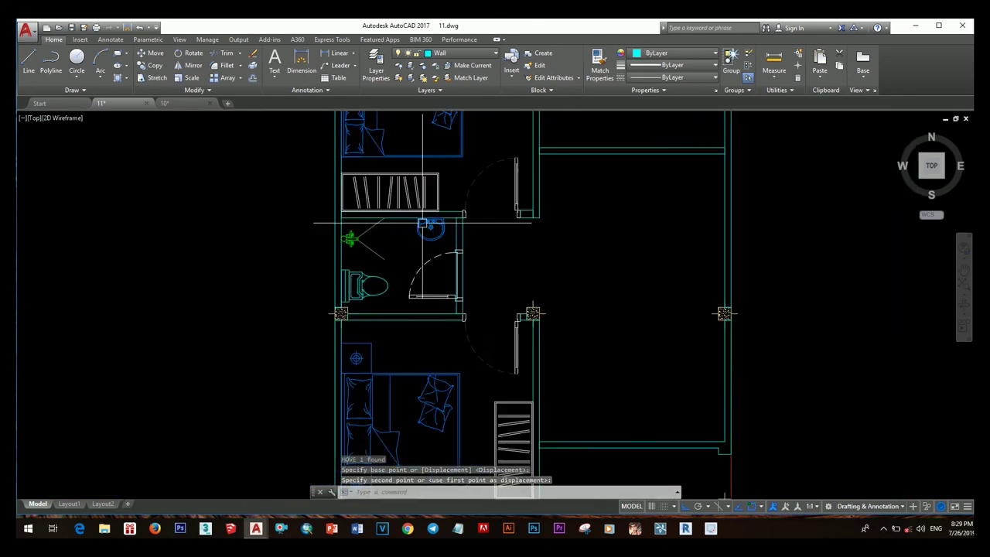
pyautogui.scroll(2, 426, 232)
pyautogui.scroll(2, 495, 263)
pyautogui.scroll(-6, 503, 232)
pyautogui.scroll(3, 444, 229)
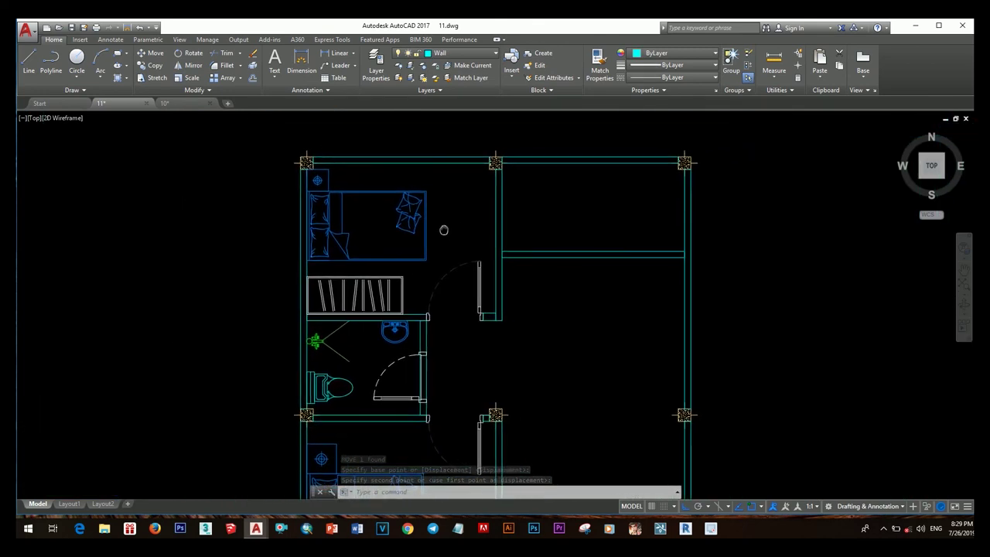
pyautogui.scroll(-2, 437, 236)
pyautogui.moveTo(483, 244)
pyautogui.mouseDown(button='middle')
pyautogui.moveTo(493, 262)
pyautogui.moveTo(469, 229)
pyautogui.mouseUp(button='middle')
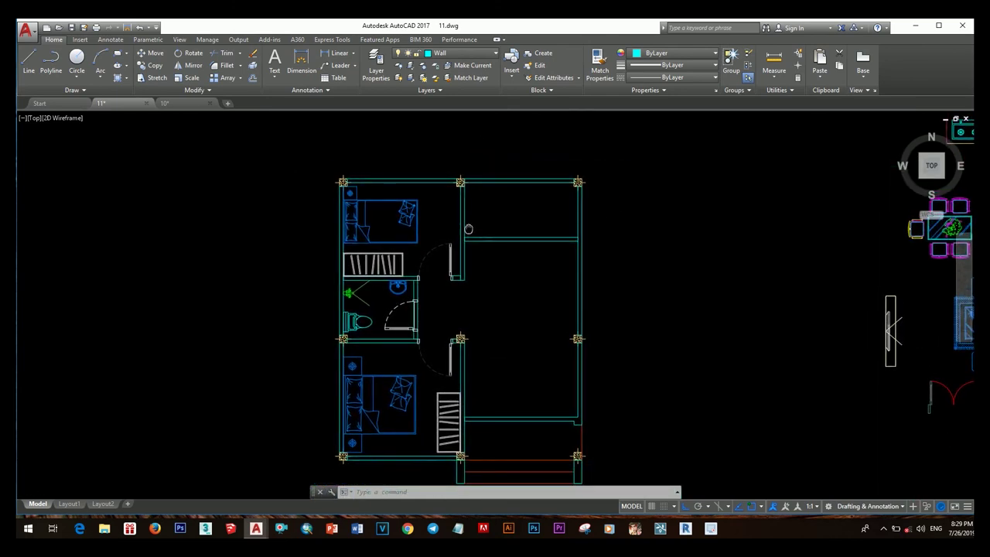
pyautogui.scroll(4, 356, 201)
pyautogui.scroll(-4, 278, 186)
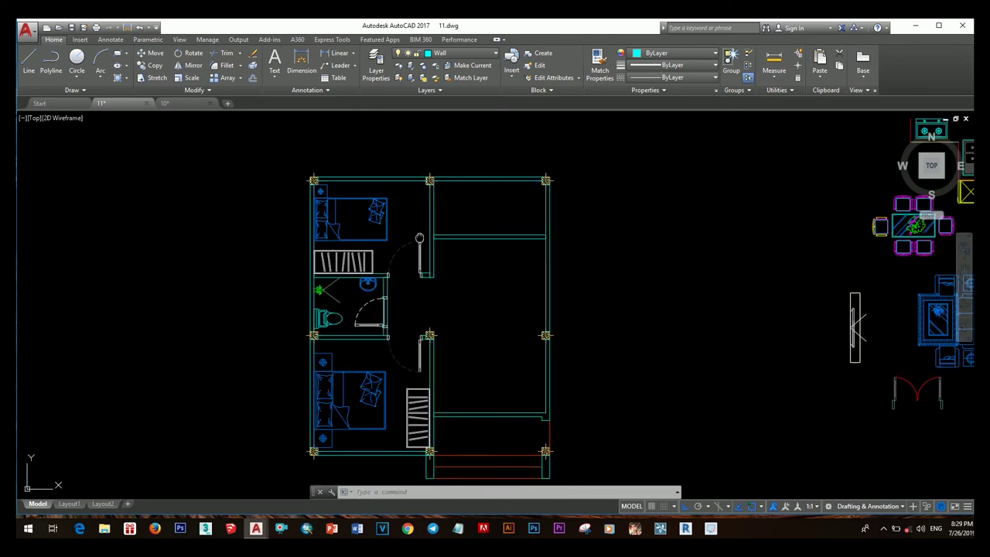
pyautogui.scroll(-2, 379, 201)
pyautogui.scroll(-2, 425, 260)
pyautogui.scroll(1, 426, 260)
# Window-select the sofa set and its wall unit and move them into the lower-right room.
pyautogui.scroll(1, 541, 271)
pyautogui.click(716, 276)
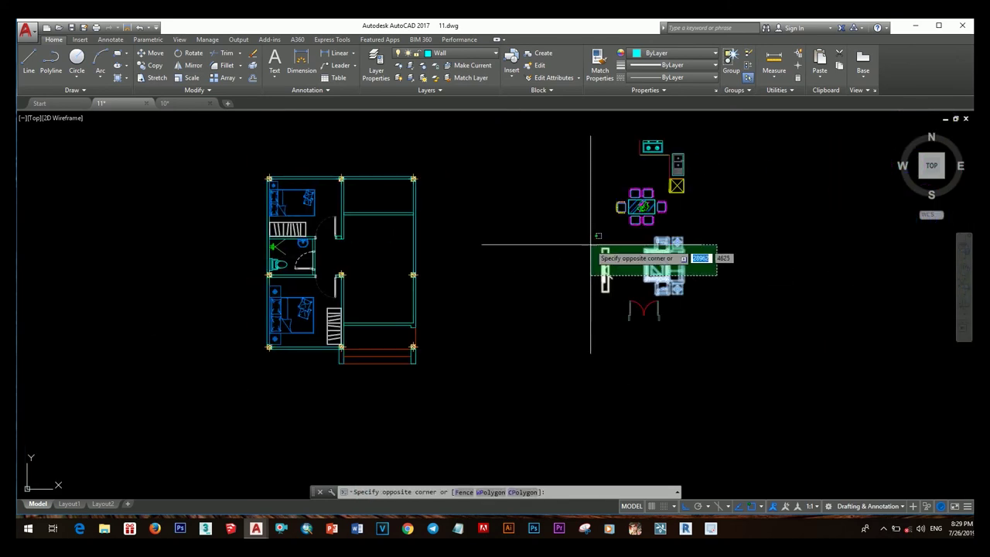
pyautogui.click(605, 274)
pyautogui.scroll(3, 607, 286)
pyautogui.scroll(-3, 364, 281)
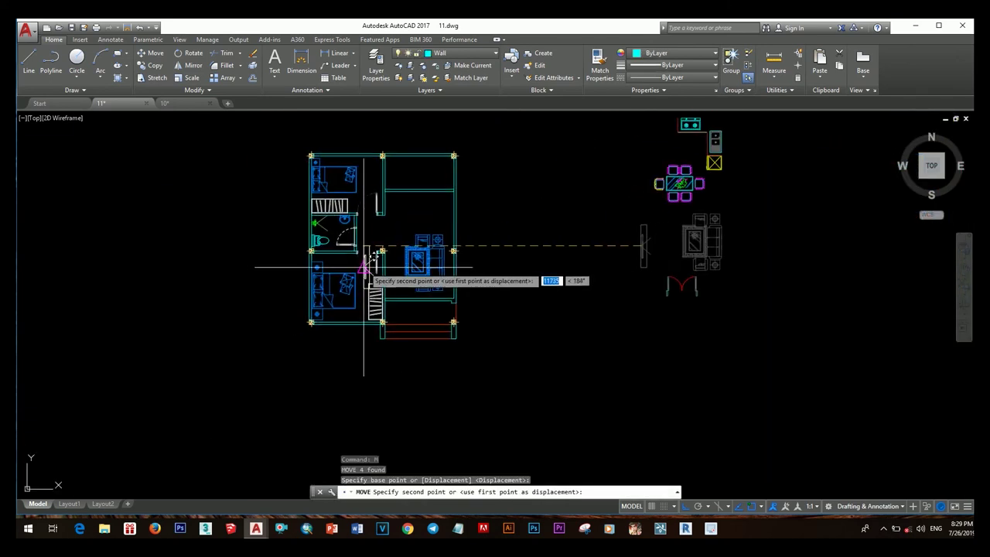
pyautogui.scroll(2, 420, 276)
pyautogui.click(420, 277)
pyautogui.scroll(-1, 497, 268)
pyautogui.scroll(2, 537, 279)
# Move the sofa set against the room's right wall.
pyautogui.click(537, 285)
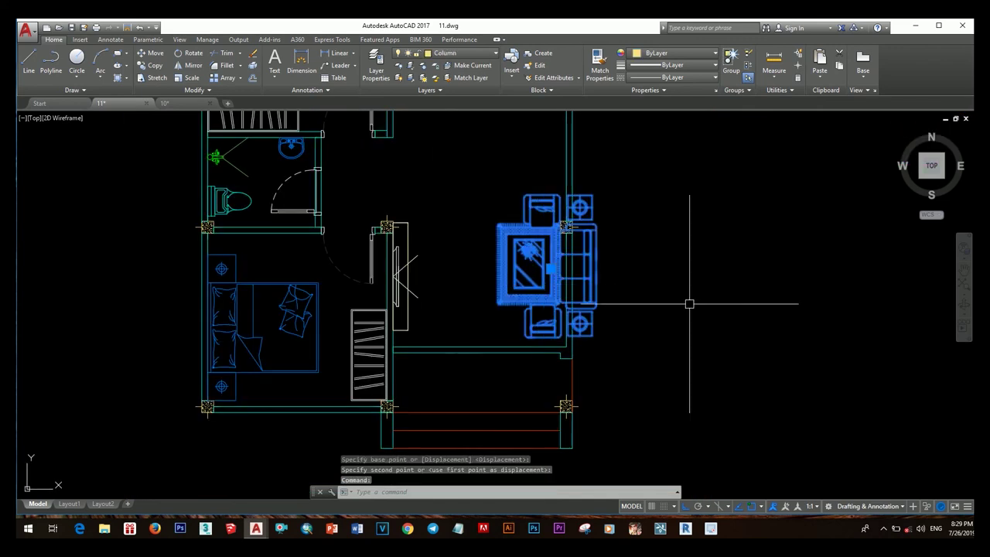
pyautogui.write('m')
pyautogui.press('Return')
pyautogui.click(595, 269)
pyautogui.click(566, 270)
pyautogui.scroll(-2, 526, 250)
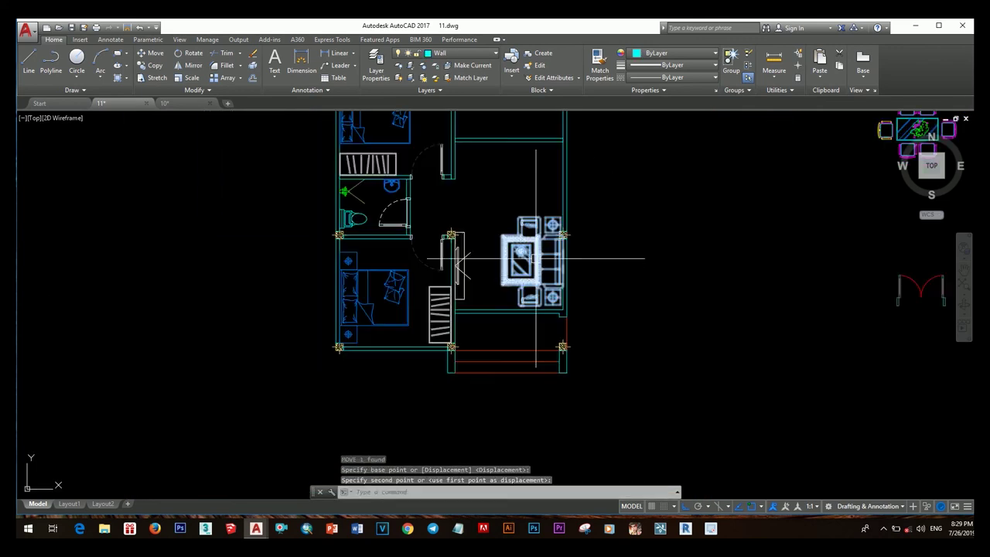
pyautogui.scroll(2, 541, 252)
# Shift the sofa set once more into its final position.
pyautogui.press('Return')
pyautogui.click(678, 299)
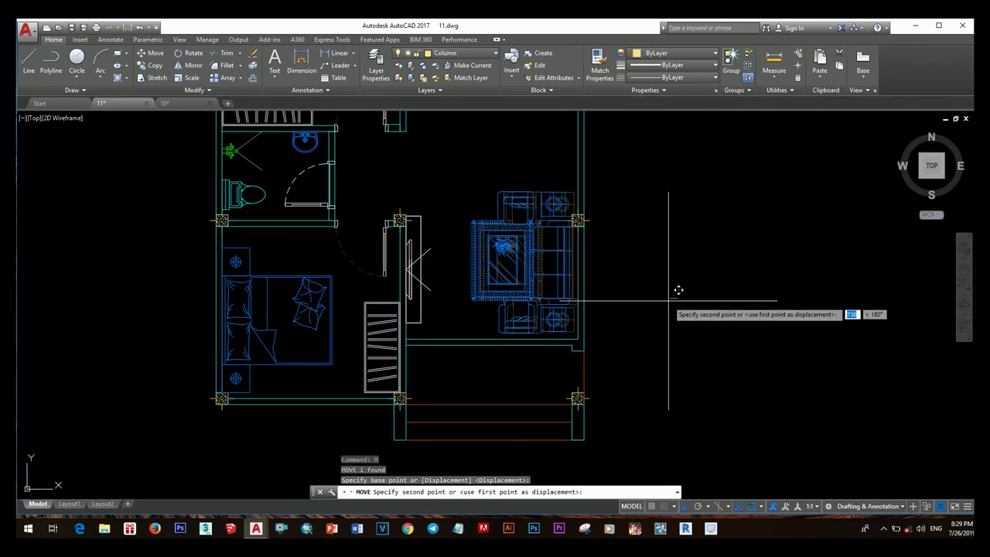
pyautogui.scroll(-3, 676, 297)
pyautogui.scroll(3, 676, 297)
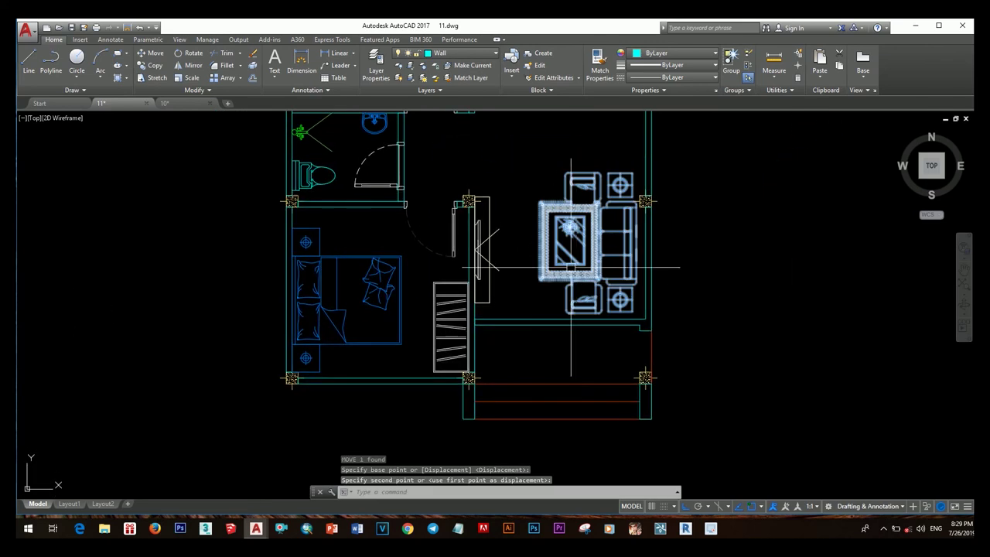
pyautogui.click(714, 300)
pyautogui.scroll(-3, 542, 217)
pyautogui.scroll(2, 650, 294)
pyautogui.click(784, 249)
# Move the dining set into the upper-right room.
pyautogui.press('m')
pyautogui.press('Return')
pyautogui.click(828, 281)
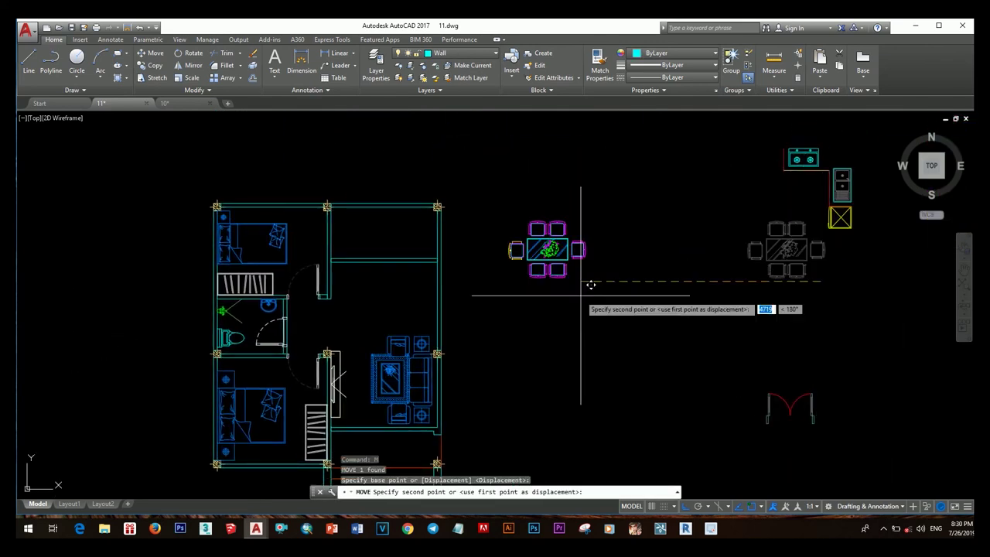
pyautogui.click(419, 270)
# Nudge the dining set lower and then to the left within the room.
pyautogui.press('Return')
pyautogui.click(582, 288)
pyautogui.click(582, 318)
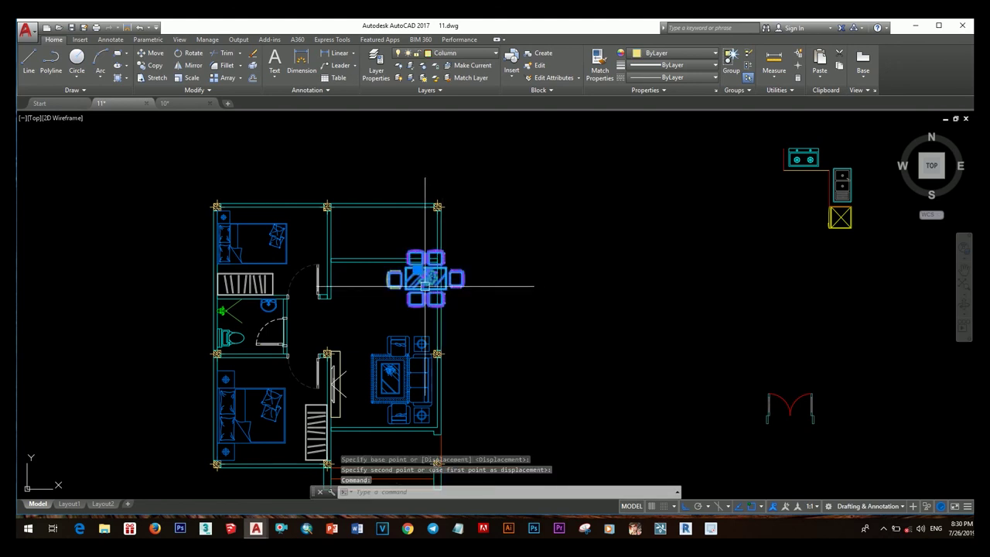
pyautogui.write('m')
pyautogui.press('Return')
pyautogui.click(623, 304)
pyautogui.click(575, 302)
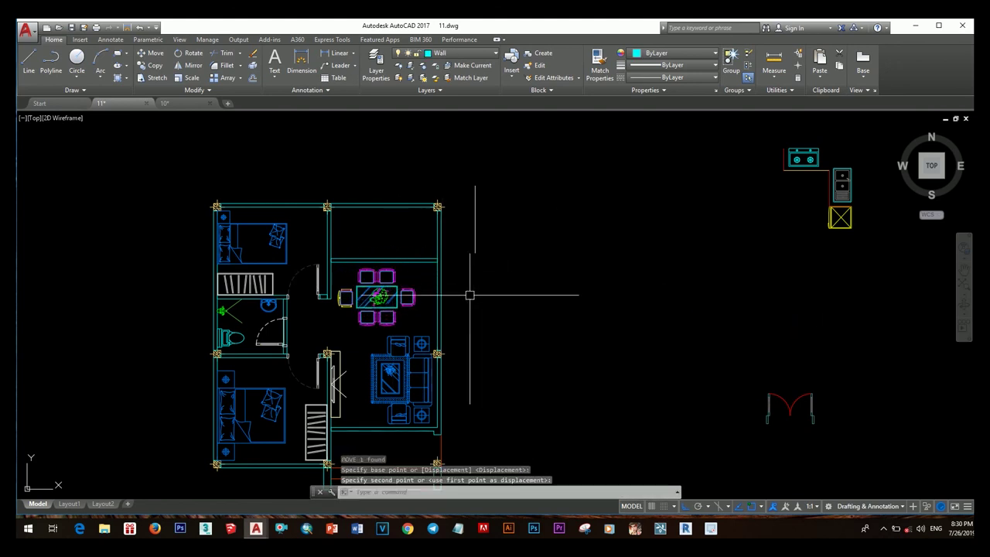
pyautogui.scroll(2, 469, 291)
pyautogui.moveTo(432, 210)
pyautogui.mouseDown(button='middle')
pyautogui.moveTo(473, 267)
pyautogui.moveTo(456, 191)
pyautogui.mouseUp(button='middle')
# Start the LINE command twice and cancel it both times.
pyautogui.scroll(3, 494, 243)
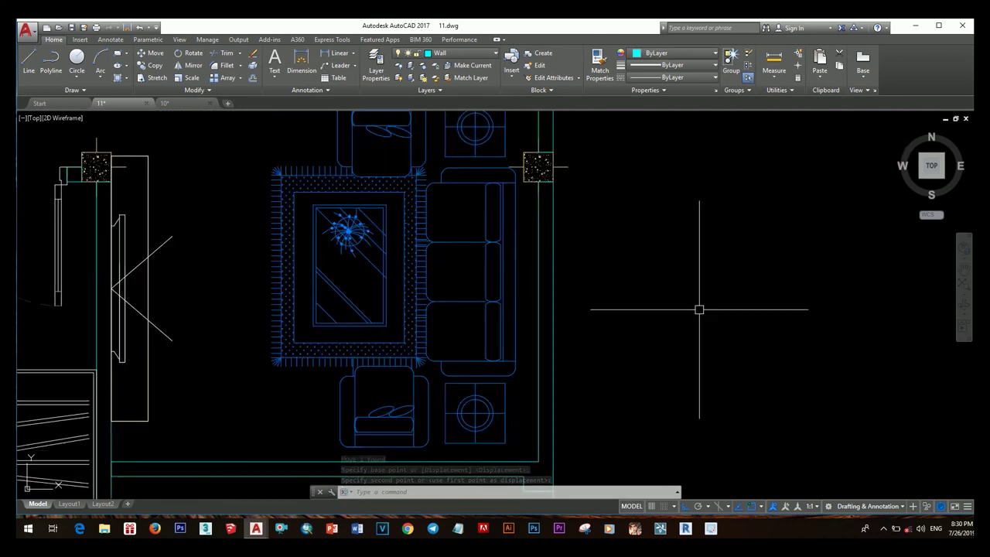
pyautogui.write('l')
pyautogui.press('Return')
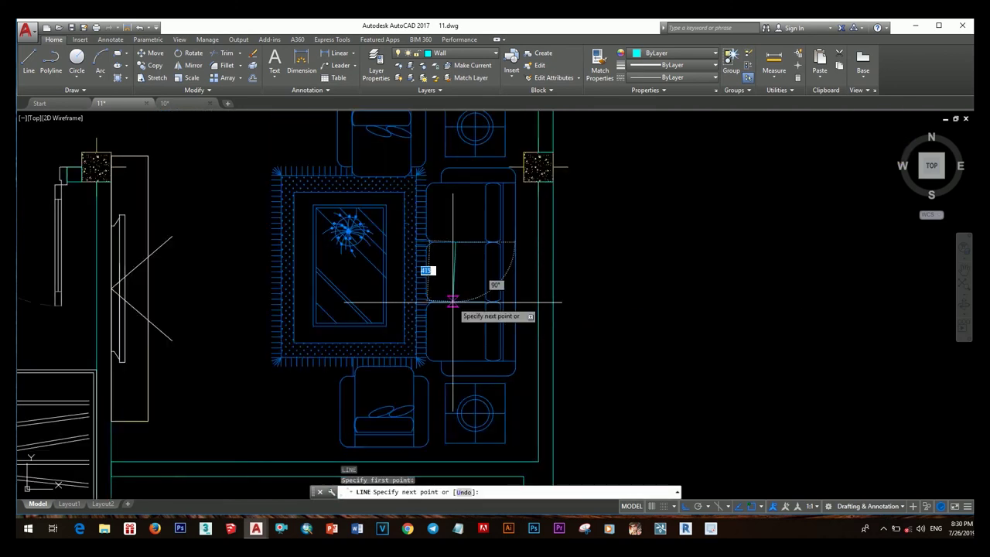
pyautogui.press('Escape')
pyautogui.press('Return')
pyautogui.scroll(-3, 453, 301)
pyautogui.scroll(5, 364, 178)
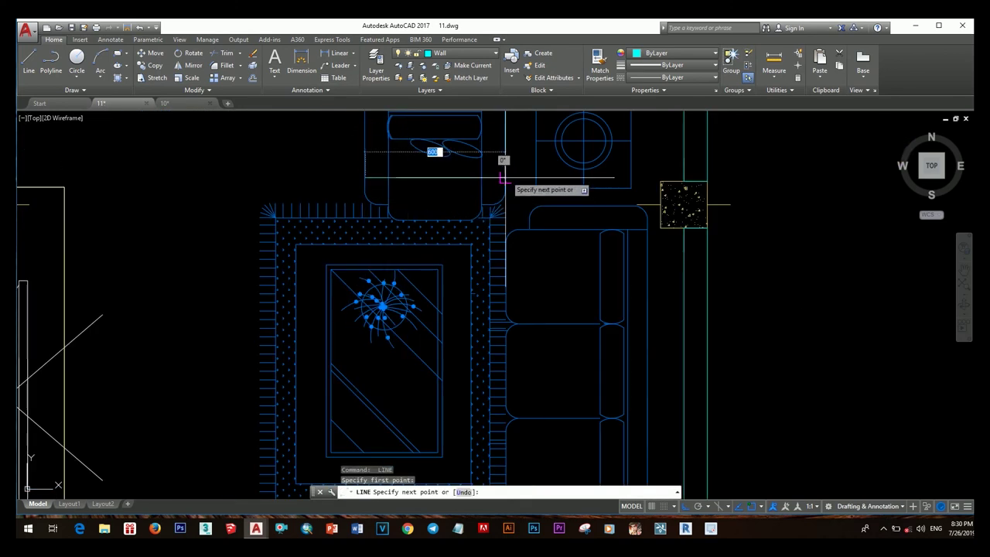
pyautogui.scroll(-4, 506, 271)
pyautogui.press('Escape')
# Scale the sofa set from a base point to a new length of 500.
pyautogui.click(534, 294)
pyautogui.write('sc')
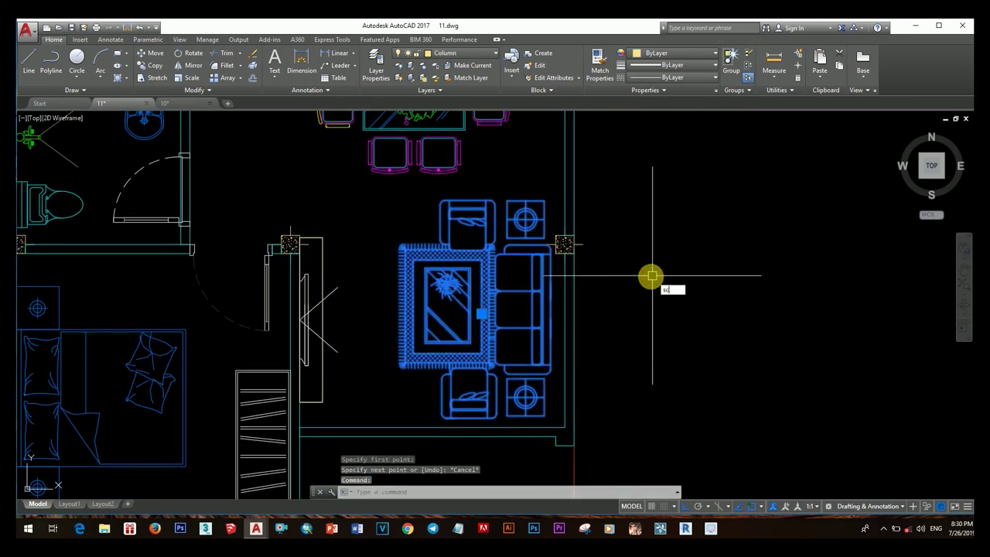
pyautogui.press('Return')
pyautogui.click(494, 229)
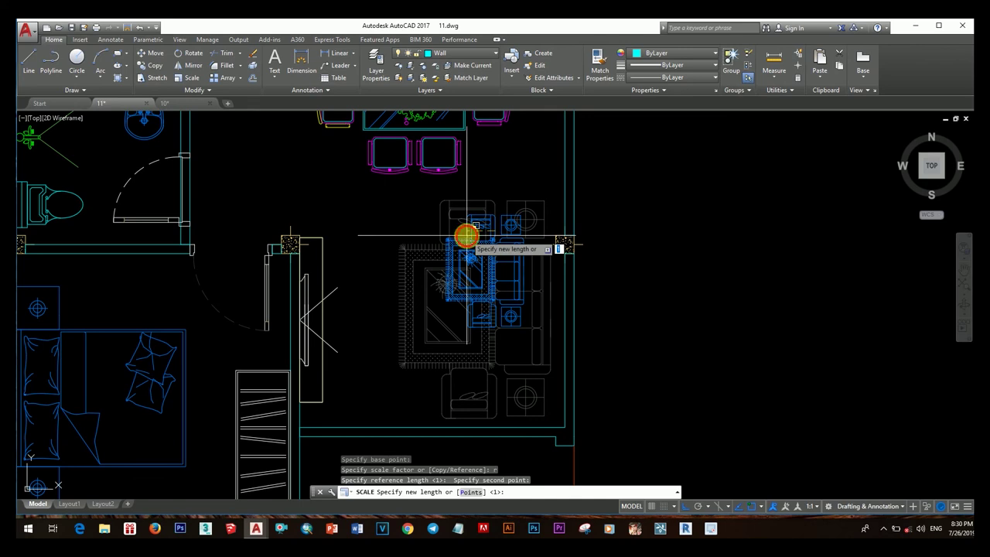
pyautogui.press('Return')
pyautogui.scroll(-3, 464, 255)
pyautogui.scroll(3, 482, 309)
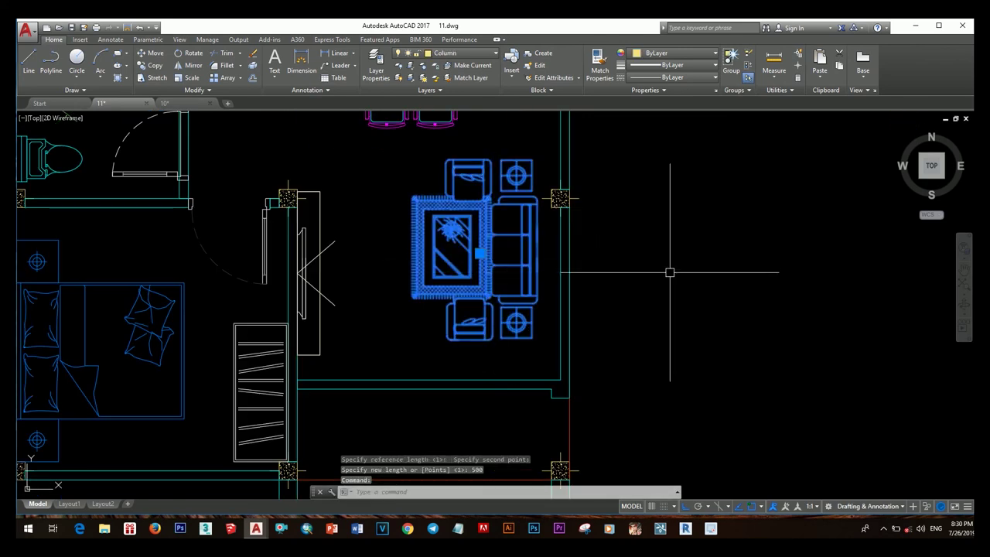
# Move the resized sofa set back into the living room.
pyautogui.write('m')
pyautogui.press('Return')
pyautogui.click(652, 277)
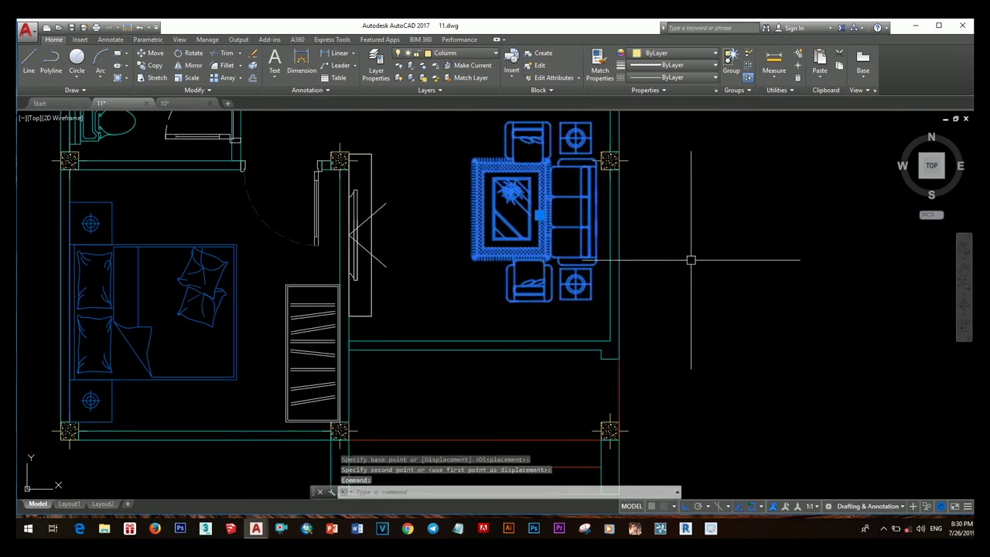
pyautogui.click(684, 246)
pyautogui.scroll(-3, 696, 249)
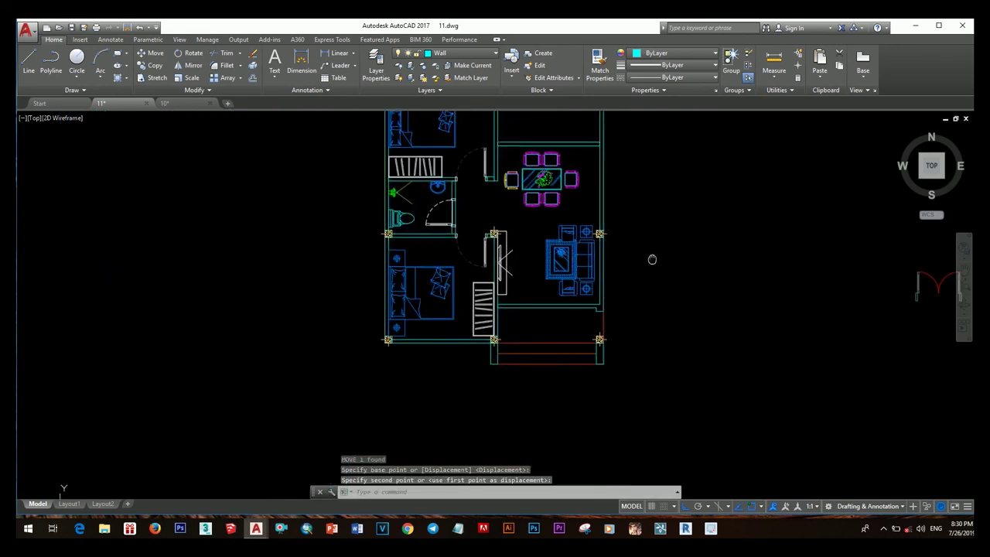
pyautogui.click(575, 265)
pyautogui.scroll(4, 592, 264)
# Rescale the sofa set by reference from 600 to a new length of 550.
pyautogui.click(598, 265)
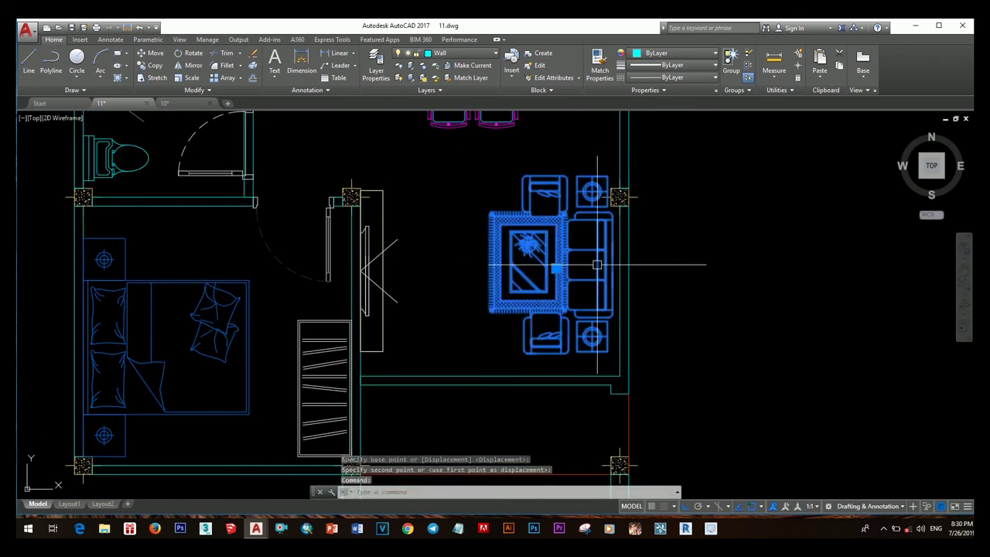
pyautogui.write('sc')
pyautogui.press('Return')
pyautogui.scroll(3, 585, 188)
pyautogui.click(524, 232)
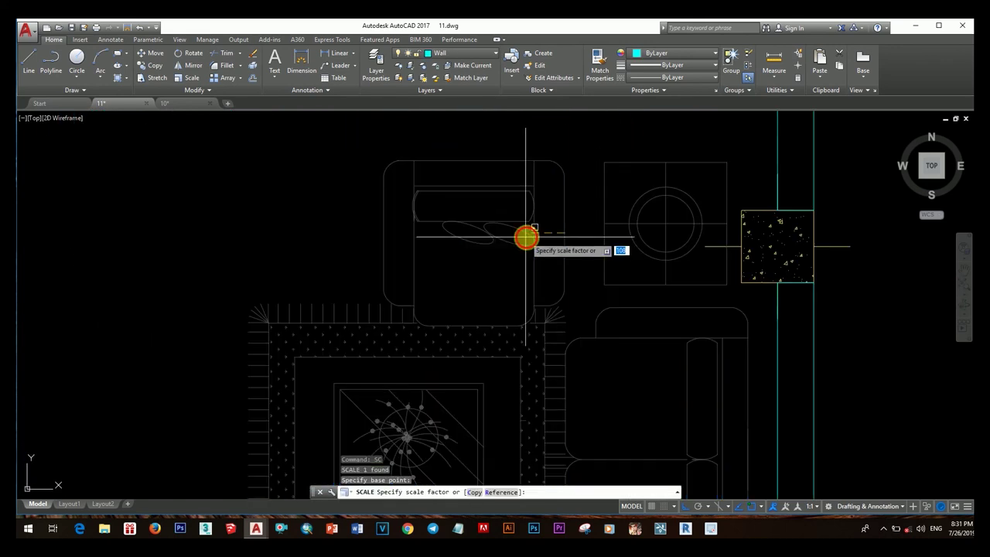
pyautogui.write('r')
pyautogui.press('Return')
pyautogui.click(382, 234)
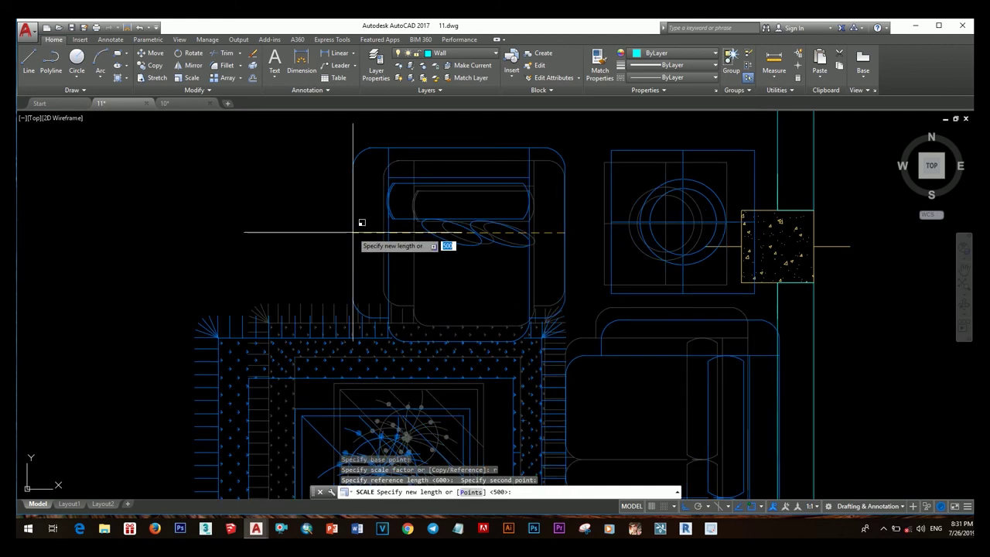
pyautogui.write('0')
pyautogui.press('Return')
pyautogui.scroll(-3, 354, 231)
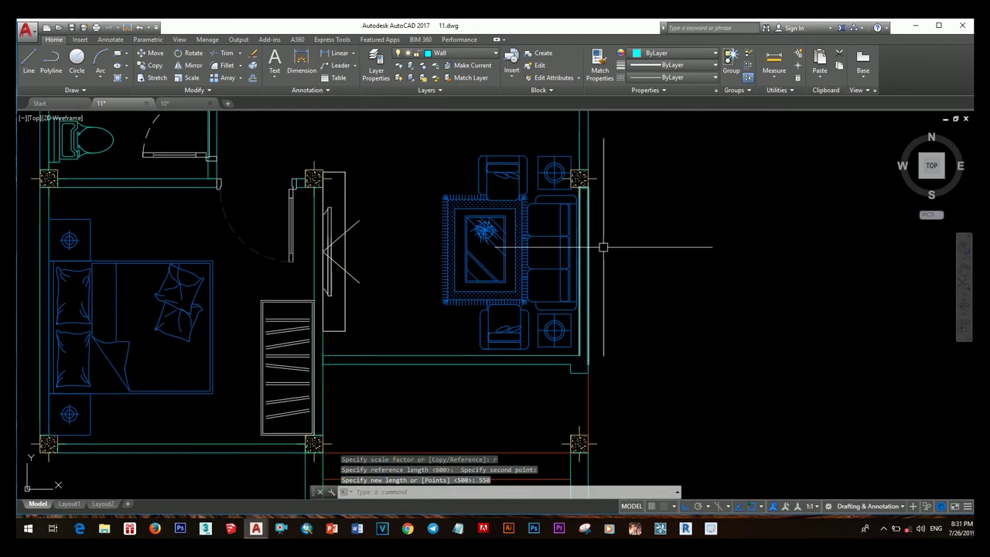
pyautogui.scroll(-2, 434, 232)
pyautogui.scroll(1, 520, 228)
pyautogui.scroll(2, 521, 228)
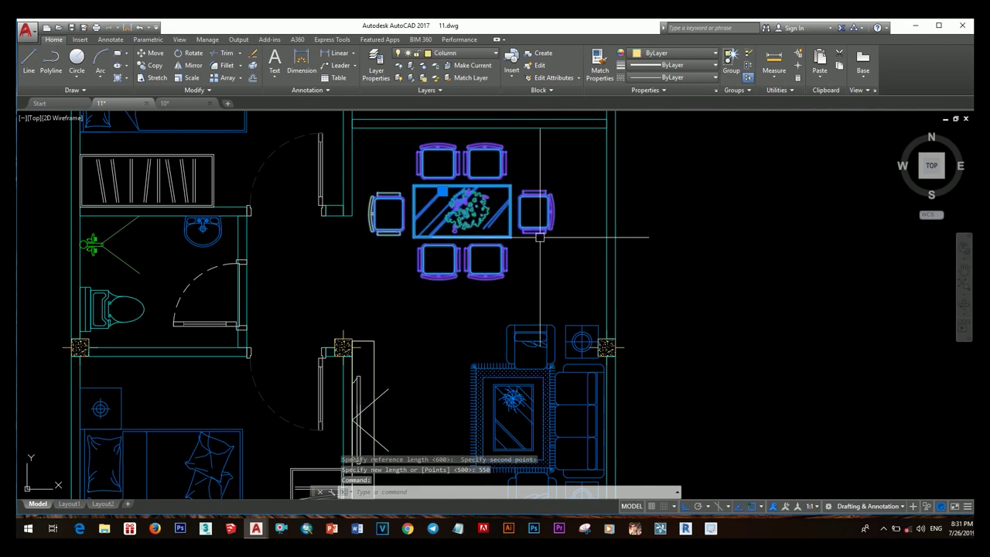
# Erase the dining block's two end chairs in the Block Editor and save the block.
pyautogui.doubleClick(539, 236)
pyautogui.click(506, 325)
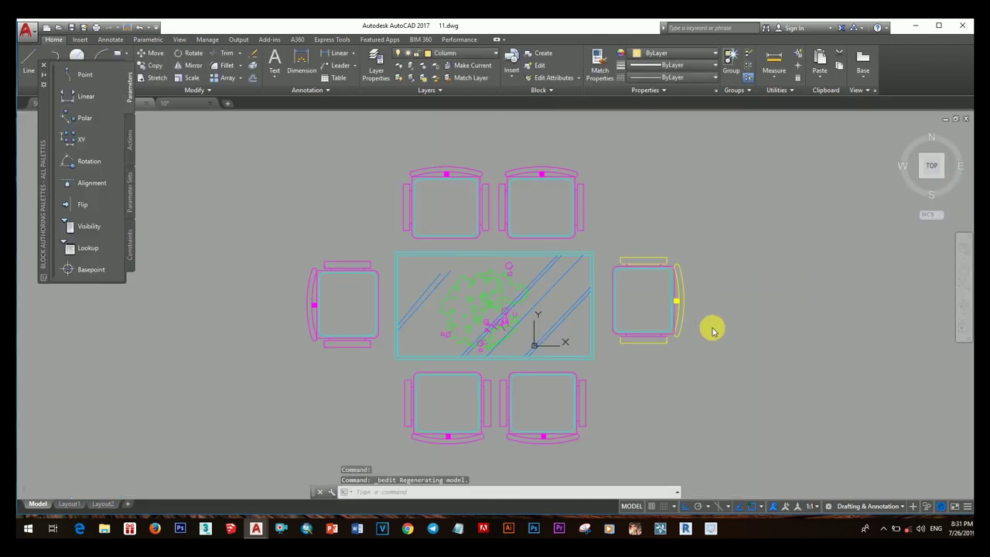
pyautogui.click(725, 360)
pyautogui.click(615, 246)
pyautogui.click(387, 365)
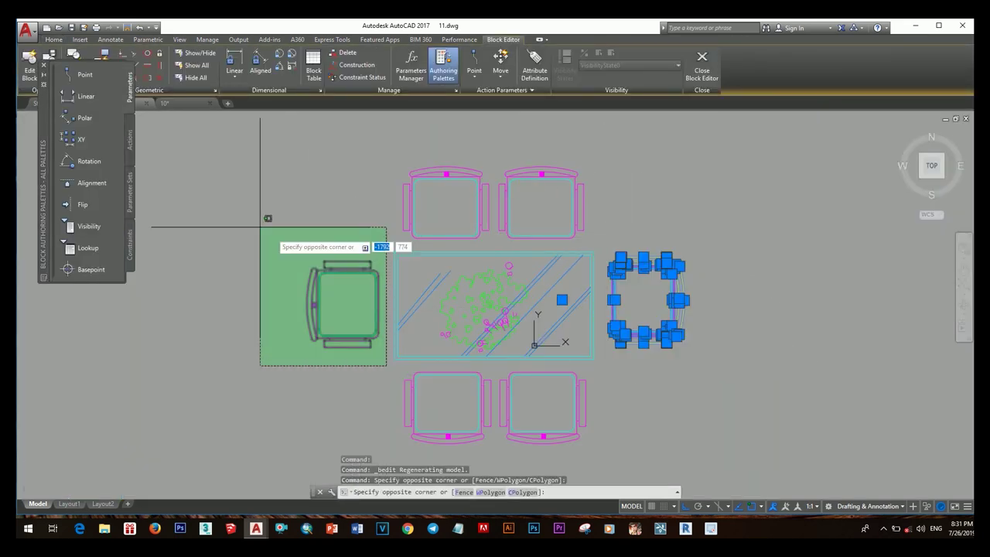
pyautogui.click(261, 215)
pyautogui.press('Return')
pyautogui.click(700, 64)
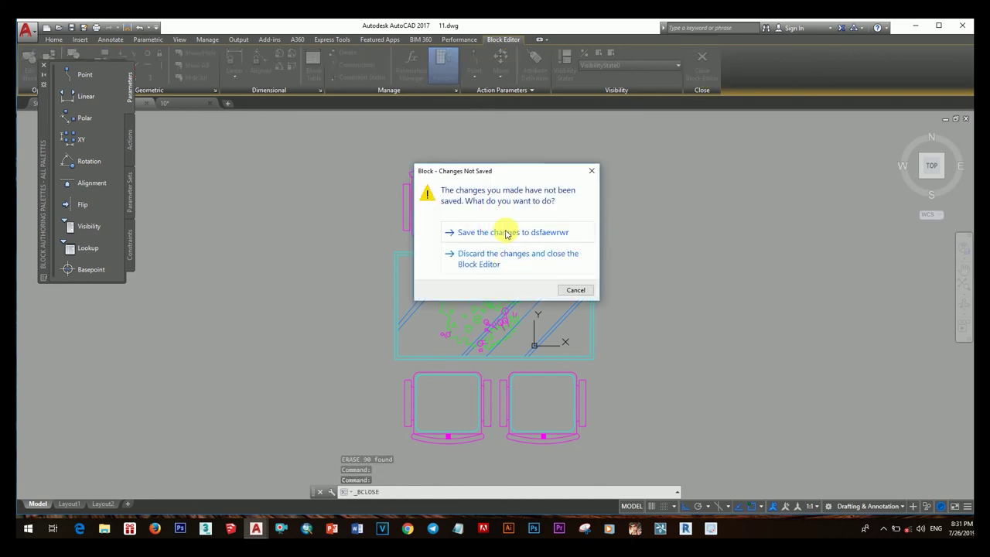
pyautogui.click(557, 234)
# Rotate the dining set 90° so it stands upright.
pyautogui.click(509, 244)
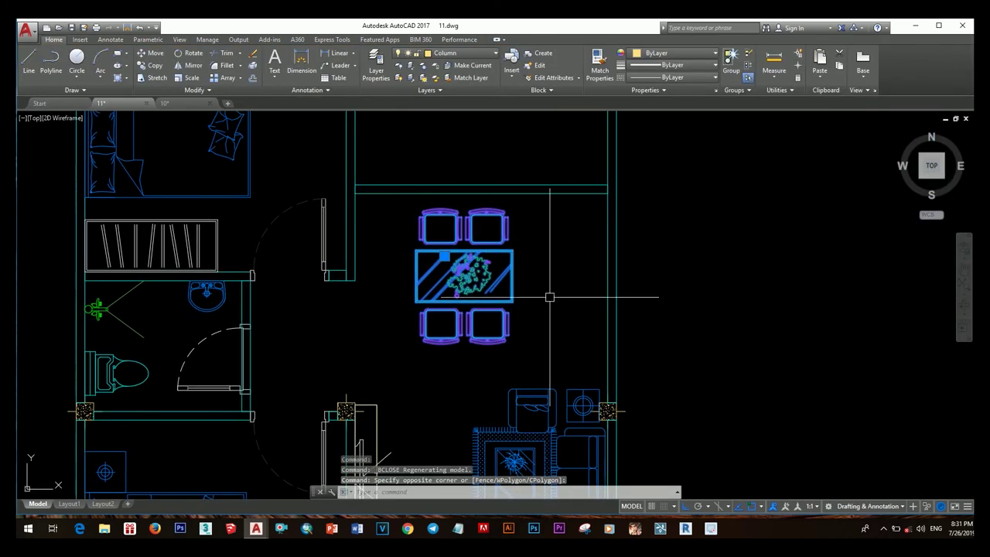
pyautogui.write('ro')
pyautogui.press('Return')
pyautogui.click(550, 297)
pyautogui.click(537, 332)
pyautogui.click(534, 340)
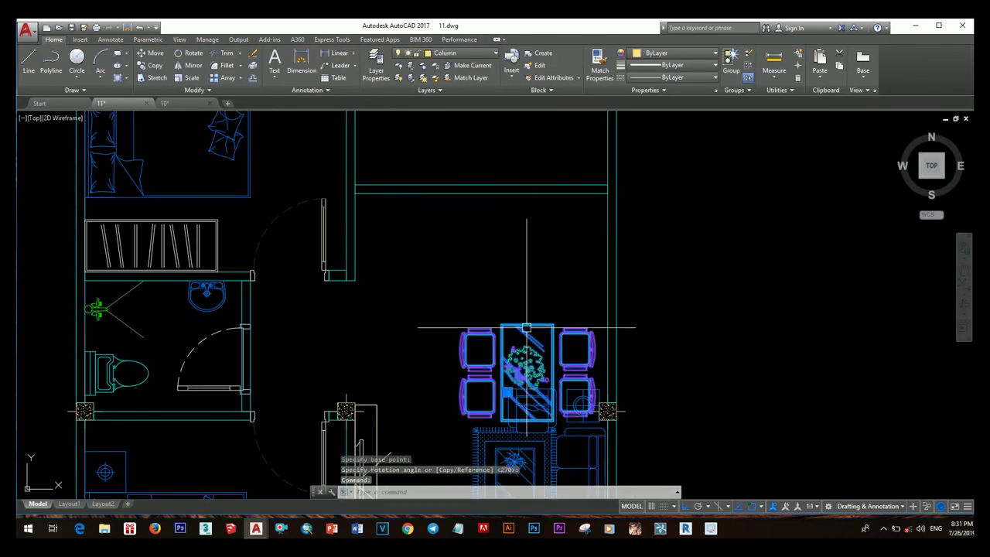
# Move the rotated dining set into the upper-right room.
pyautogui.write('m')
pyautogui.press('Return')
pyautogui.scroll(-2, 369, 184)
pyautogui.scroll(-2, 497, 265)
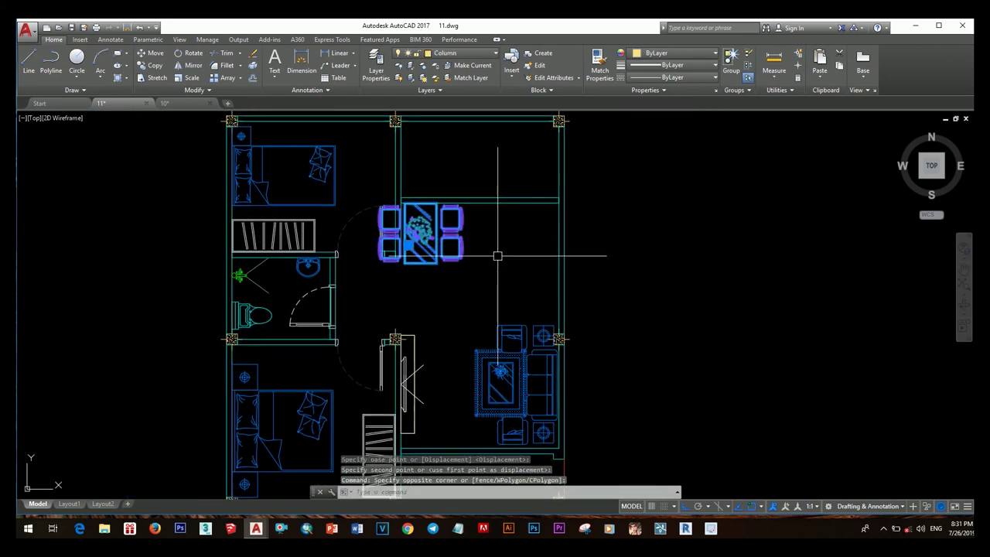
pyautogui.scroll(5, 382, 242)
pyautogui.click(338, 169)
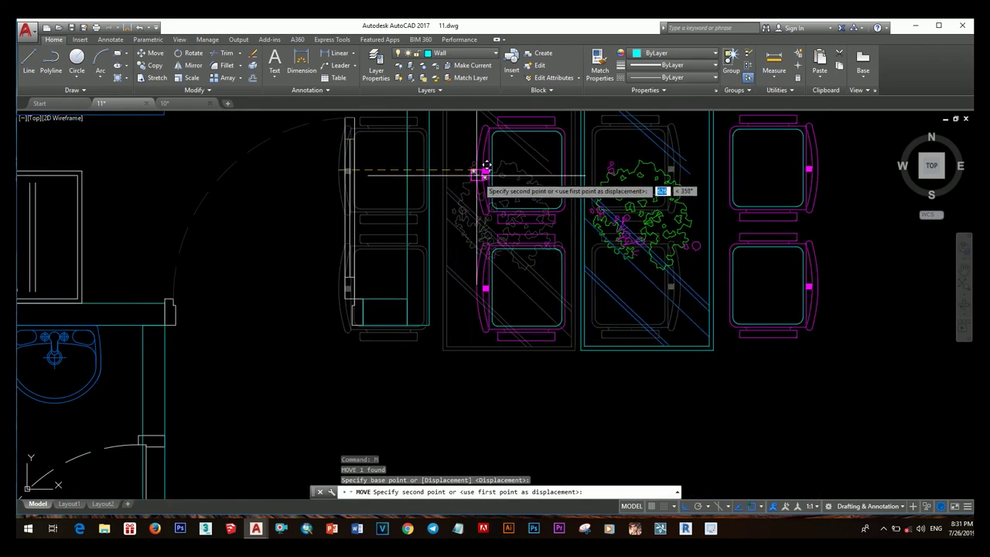
pyautogui.scroll(-6, 469, 264)
pyautogui.click(545, 273)
pyautogui.scroll(-3, 545, 273)
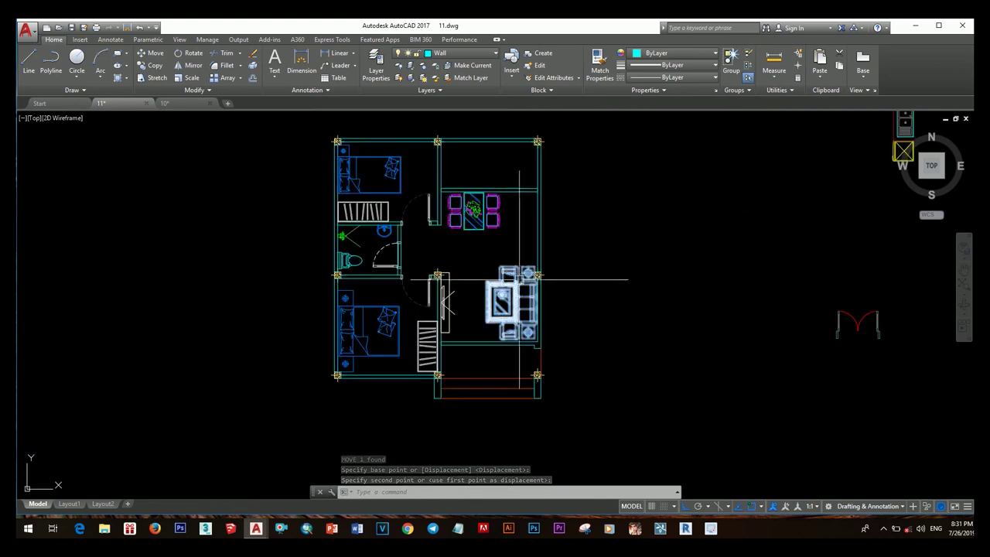
pyautogui.scroll(5, 534, 331)
# Erase the right armchair inside the Sofa block.
pyautogui.doubleClick(510, 322)
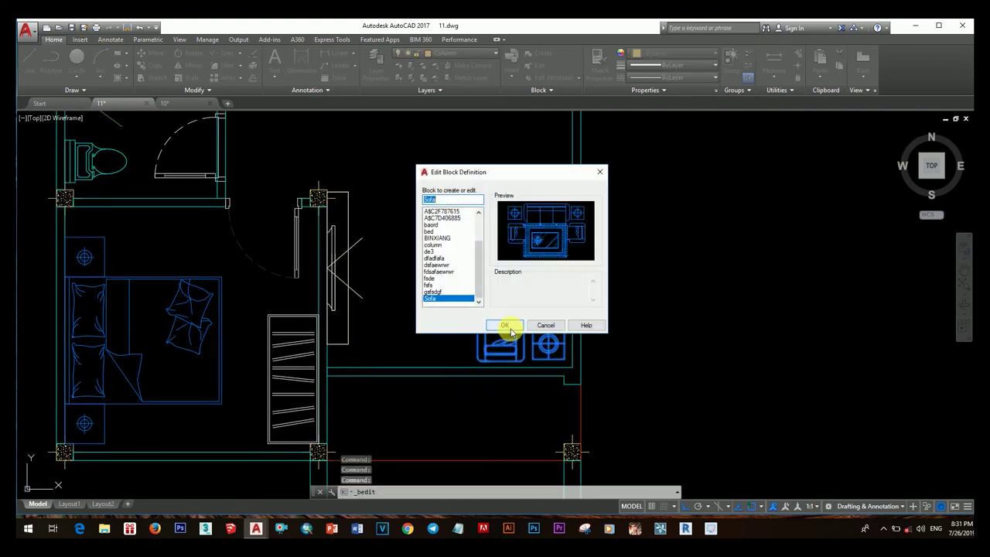
pyautogui.click(509, 327)
pyautogui.click(663, 362)
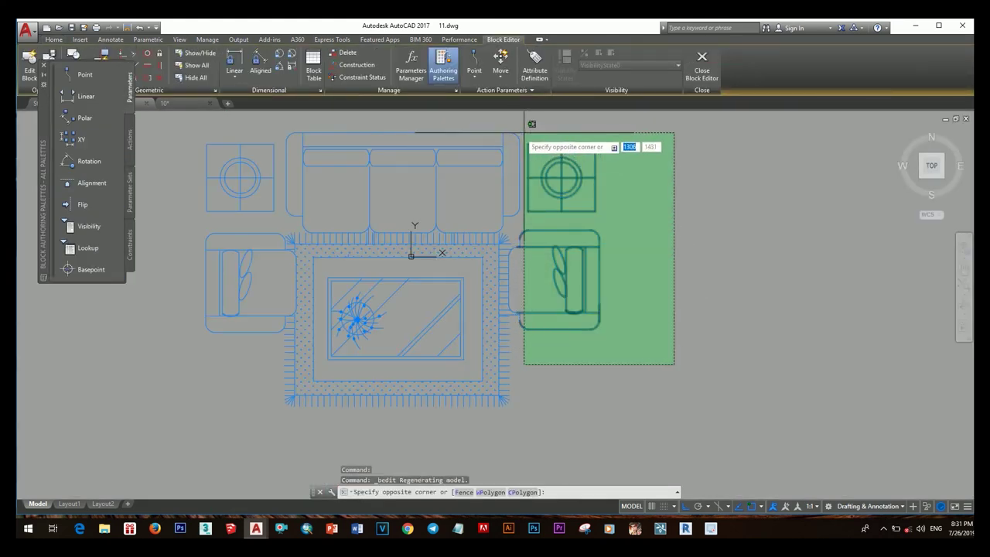
pyautogui.click(523, 137)
pyautogui.write('E')
pyautogui.press('Return')
# Erase the armchair's leftover lines and save the Sofa block changes.
pyautogui.scroll(4, 534, 294)
pyautogui.click(536, 352)
pyautogui.click(503, 343)
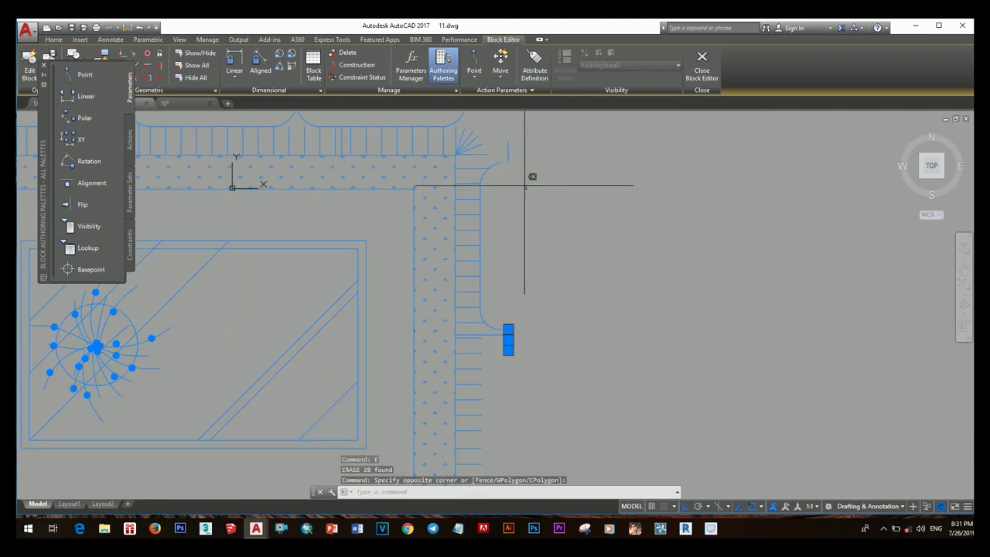
pyautogui.click(490, 137)
pyautogui.press('Return')
pyautogui.click(474, 175)
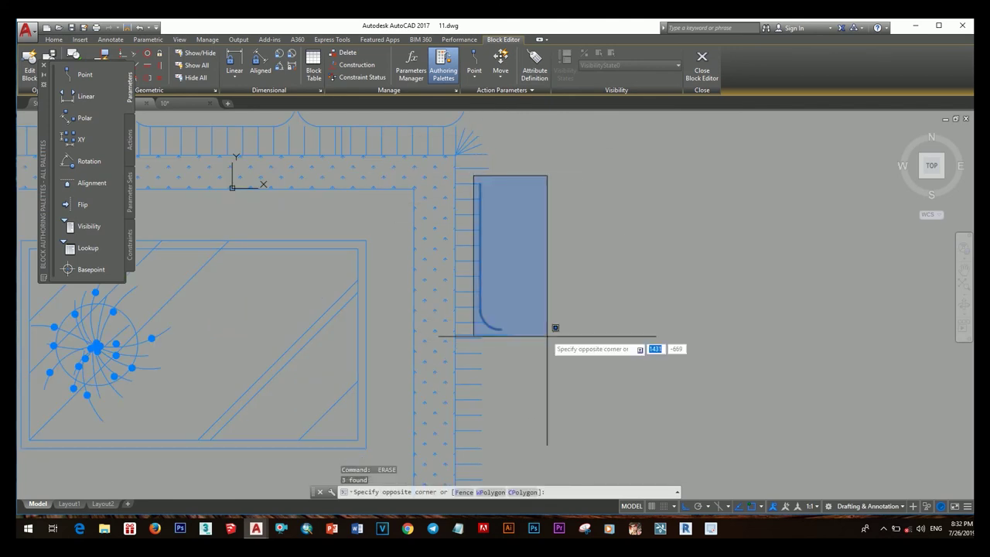
pyautogui.click(704, 74)
pyautogui.click(499, 230)
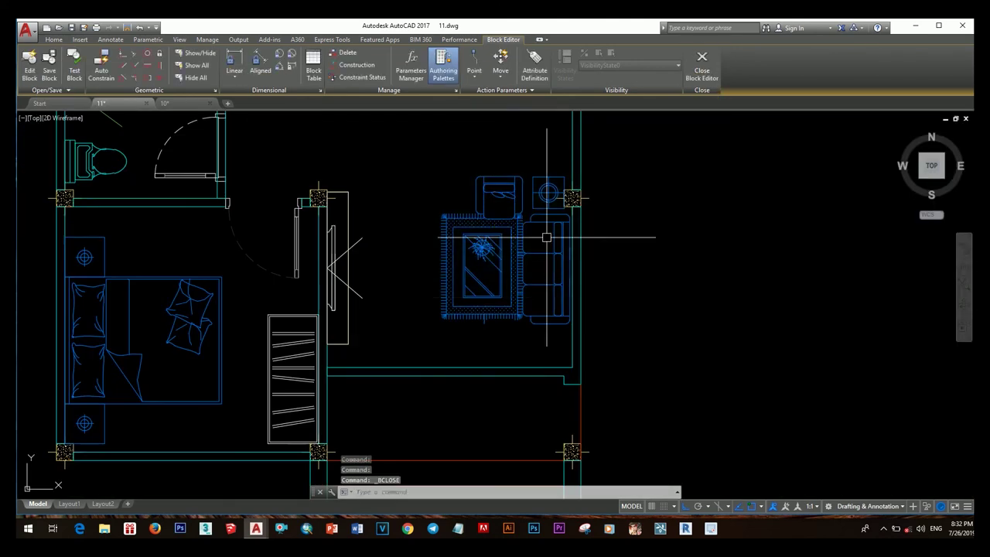
pyautogui.scroll(-2, 499, 326)
# Grip-stretch the wall above the dining table leftward so it ends before the right exterior wall.
pyautogui.moveTo(499, 326); pyautogui.dragTo(486, 320, button='middle')
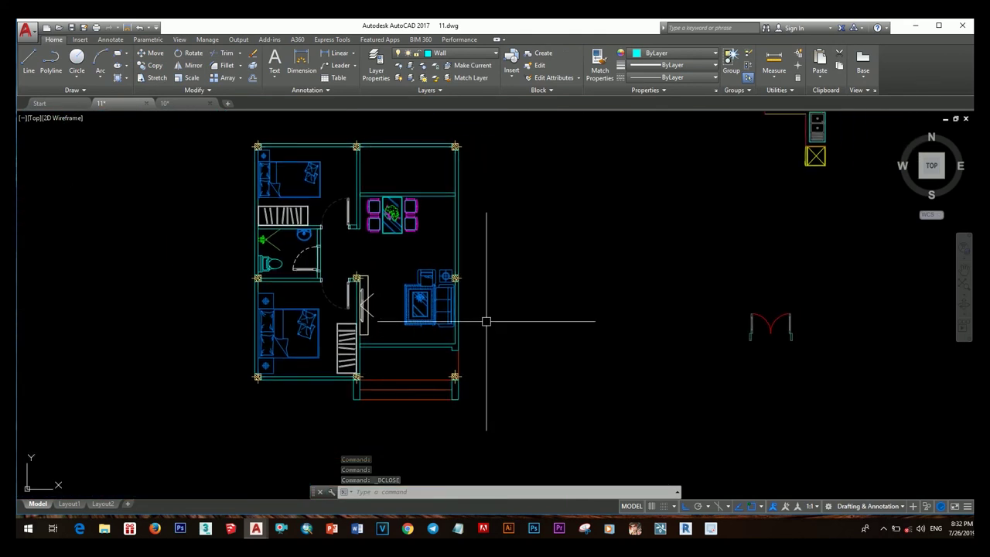
pyautogui.scroll(3, 480, 317)
pyautogui.scroll(2, 470, 308)
pyautogui.click(472, 283)
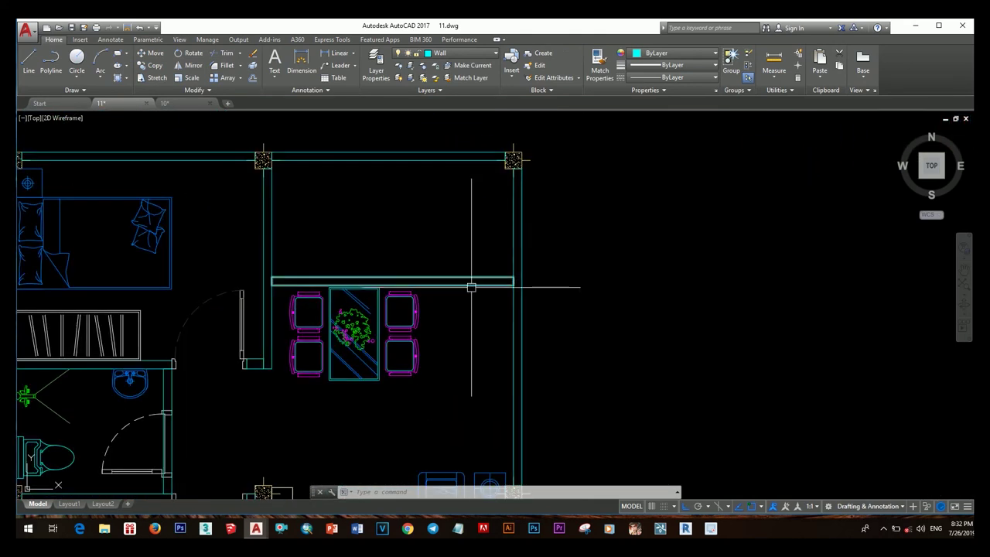
pyautogui.scroll(3, 495, 284)
pyautogui.click(535, 287)
pyautogui.moveTo(514, 280); pyautogui.dragTo(556, 279, button='middle')
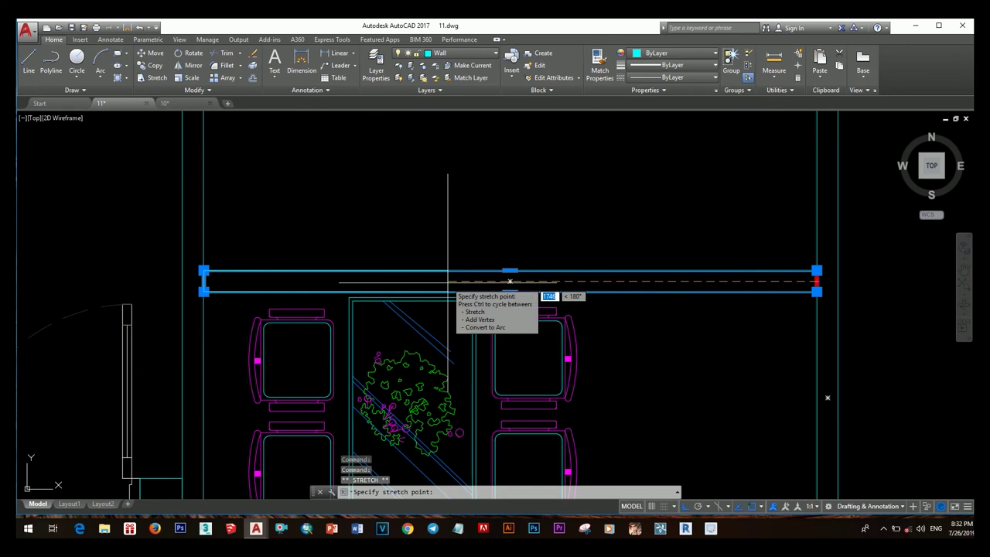
pyautogui.scroll(-3, 510, 281)
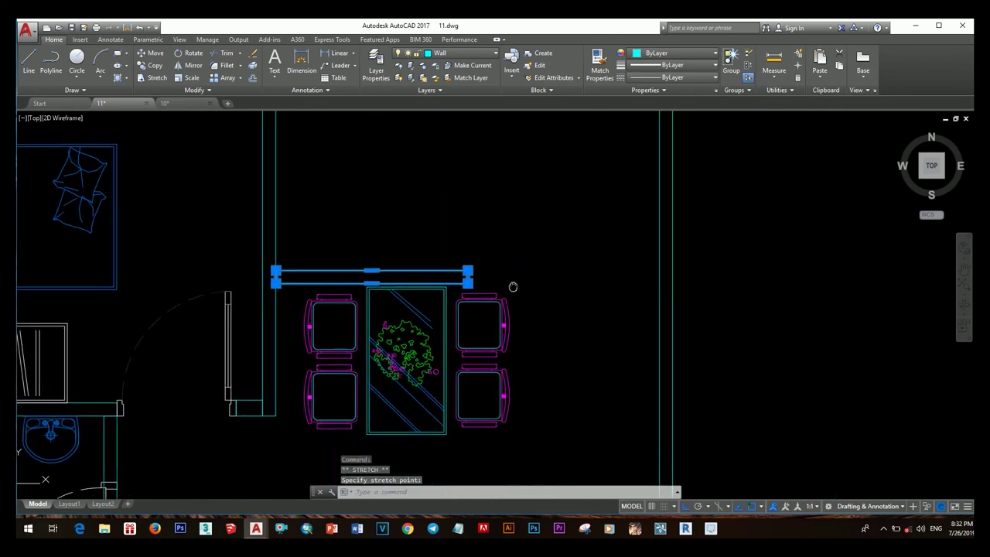
pyautogui.scroll(1, 482, 285)
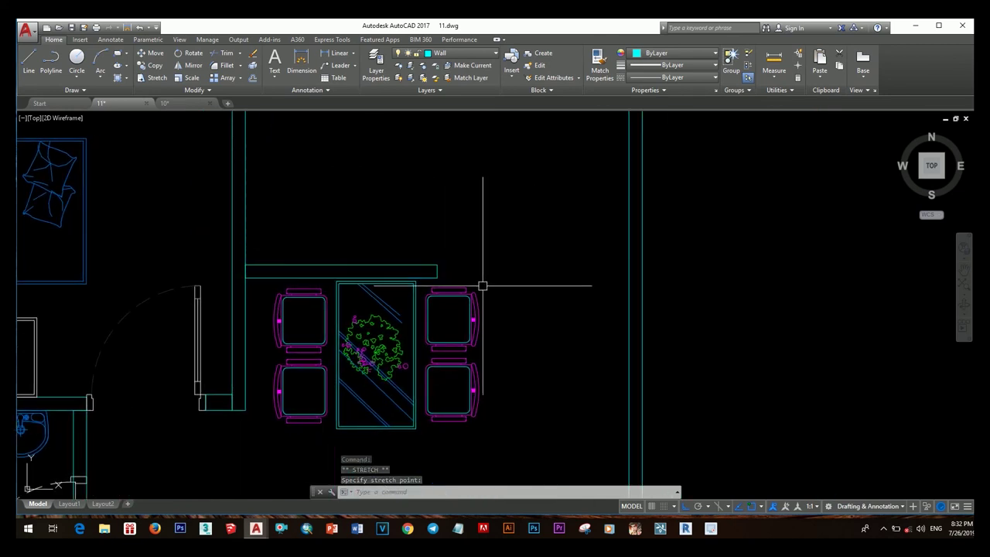
pyautogui.press('Escape')
pyautogui.scroll(-3, 483, 286)
# Window-select the kitchen fixtures and MOVE them from the hob counter into the top-right room corner.
pyautogui.scroll(2, 685, 287)
pyautogui.click(690, 308)
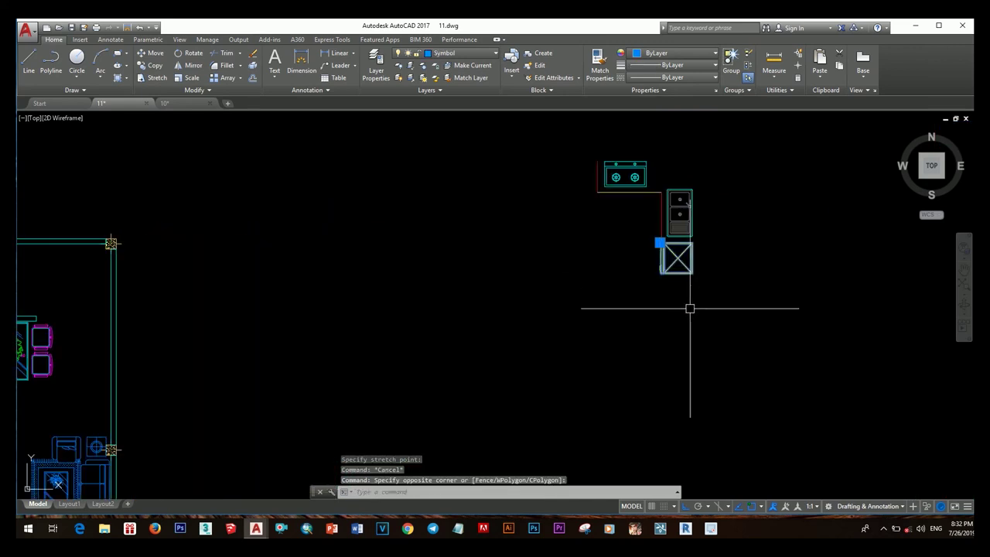
pyautogui.click(585, 160)
pyautogui.write('m')
pyautogui.press('Return')
pyautogui.scroll(2, 693, 186)
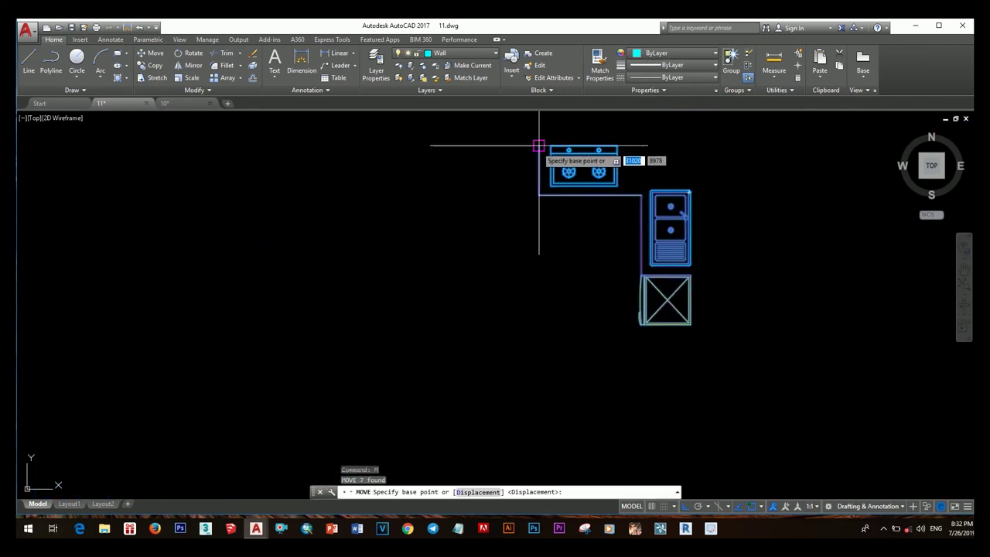
pyautogui.click(540, 145)
pyautogui.scroll(-3, 364, 260)
pyautogui.scroll(3, 347, 217)
pyautogui.click(407, 224)
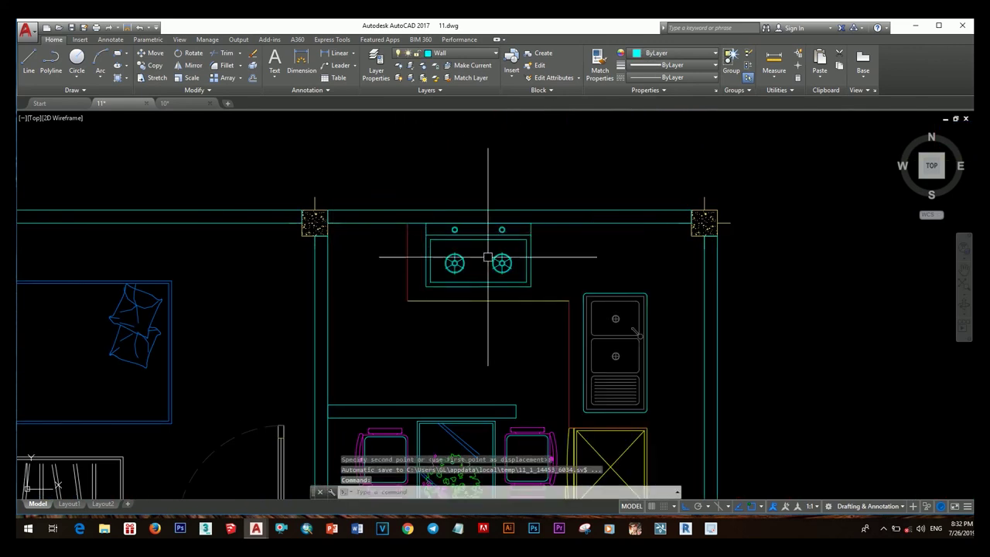
pyautogui.scroll(-3, 488, 257)
pyautogui.scroll(3, 564, 312)
# Reselect the sink cabinet, hob and counter line and move them again to fine-tune their position.
pyautogui.click(565, 312)
pyautogui.click(458, 213)
pyautogui.click(511, 263)
pyautogui.click(404, 242)
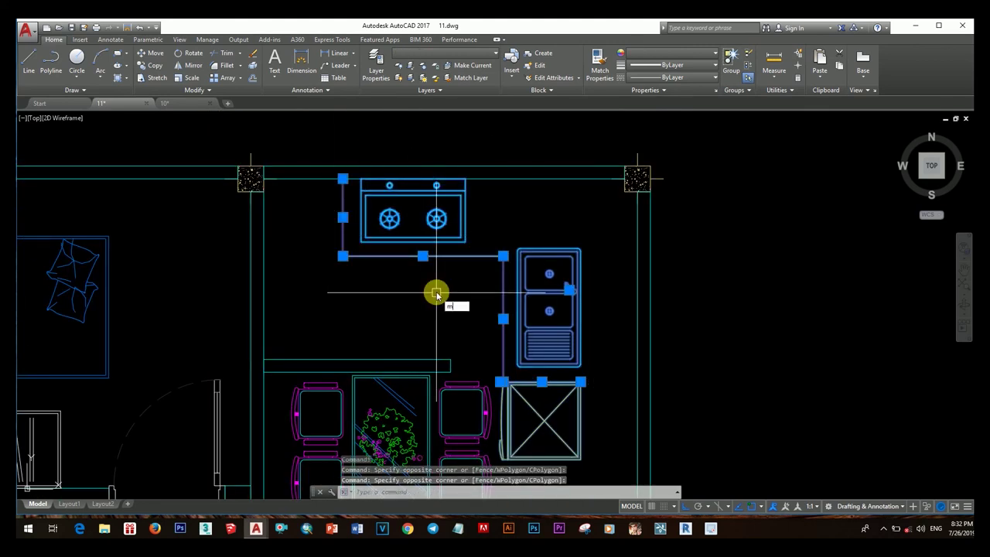
pyautogui.press('Return')
pyautogui.scroll(2, 570, 287)
pyautogui.click(674, 265)
pyautogui.scroll(-4, 538, 241)
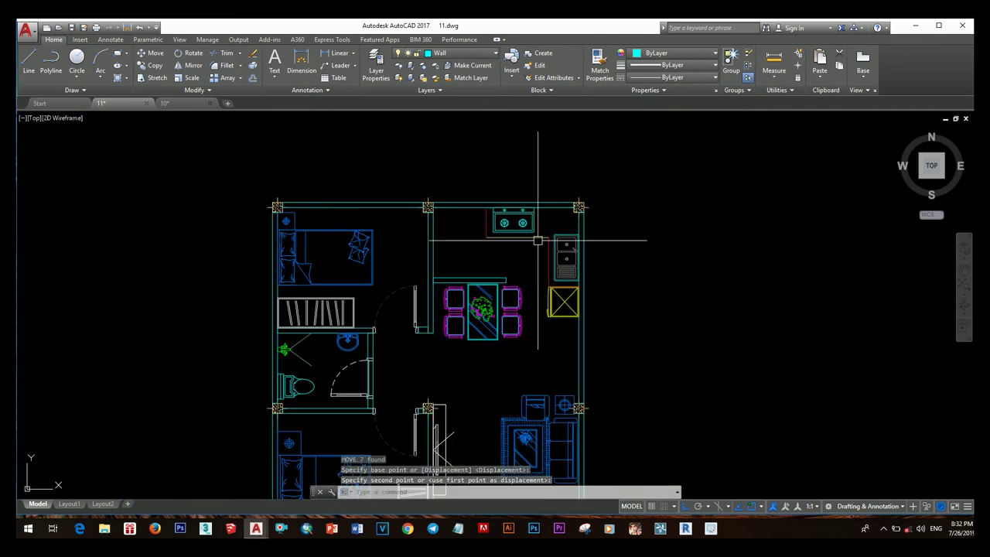
pyautogui.scroll(2, 538, 240)
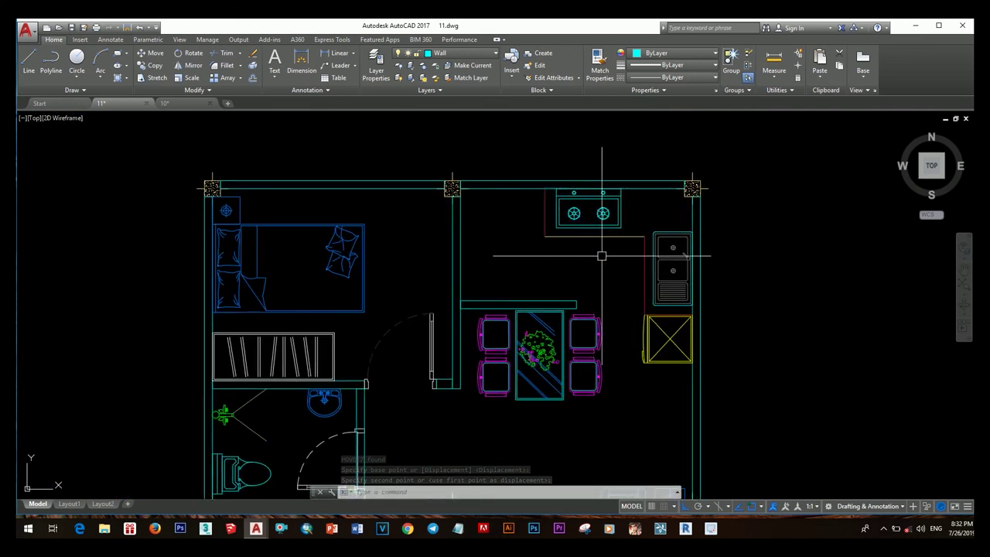
pyautogui.moveTo(598, 265); pyautogui.dragTo(594, 248, button='middle')
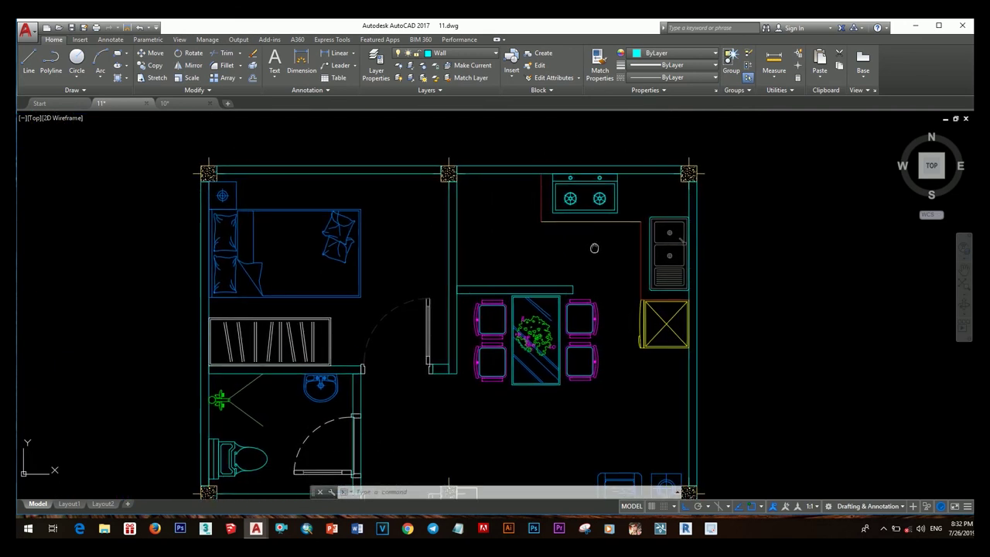
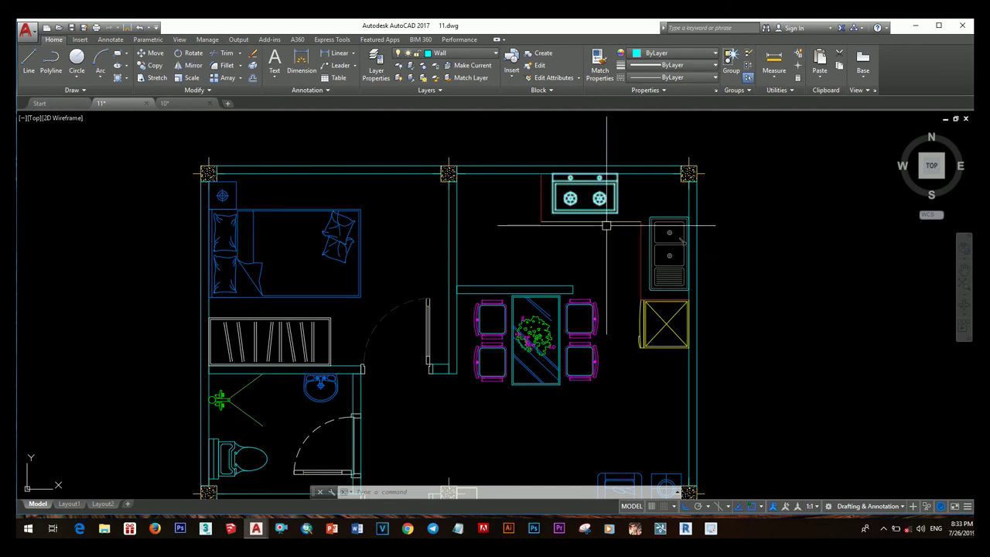
# Select the existing interior door, then start and cancel a move.
pyautogui.scroll(2, 605, 230)
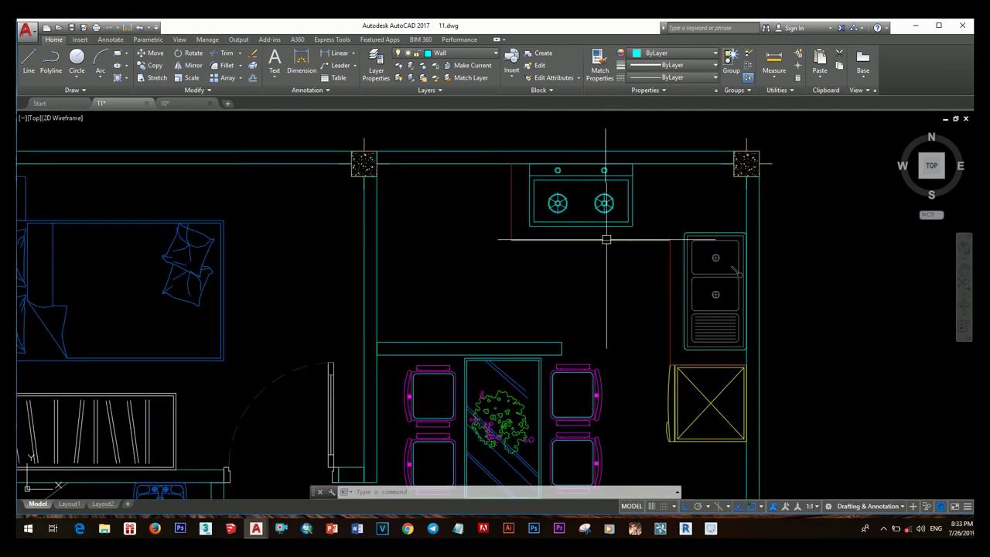
pyautogui.scroll(-4, 595, 225)
pyautogui.scroll(2, 542, 225)
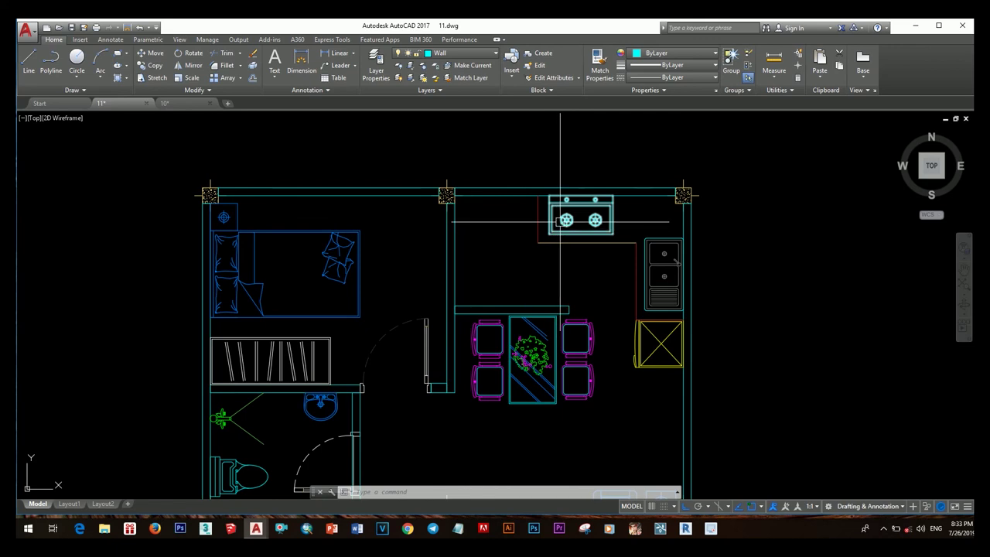
pyautogui.scroll(-4, 560, 222)
pyautogui.scroll(2, 545, 213)
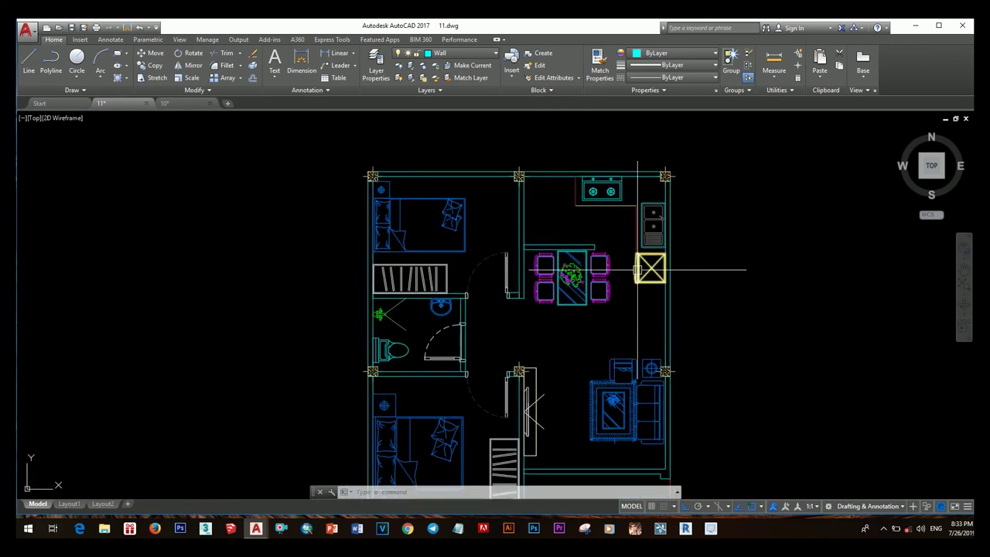
pyautogui.click(593, 317)
pyautogui.write('m')
pyautogui.press('Return')
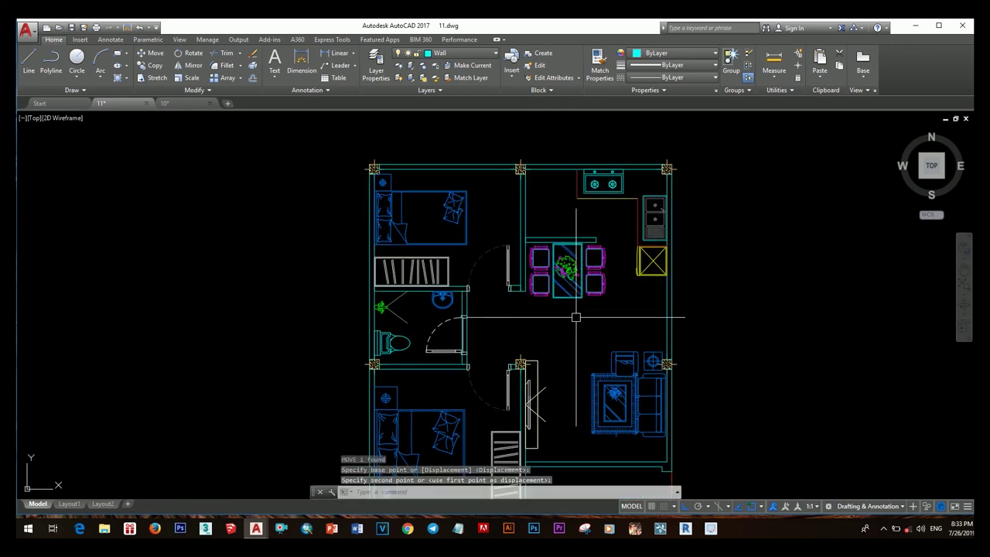
pyautogui.click(577, 314)
pyautogui.scroll(1, 577, 314)
pyautogui.scroll(-2, 577, 314)
pyautogui.scroll(2, 544, 310)
pyautogui.press('Escape')
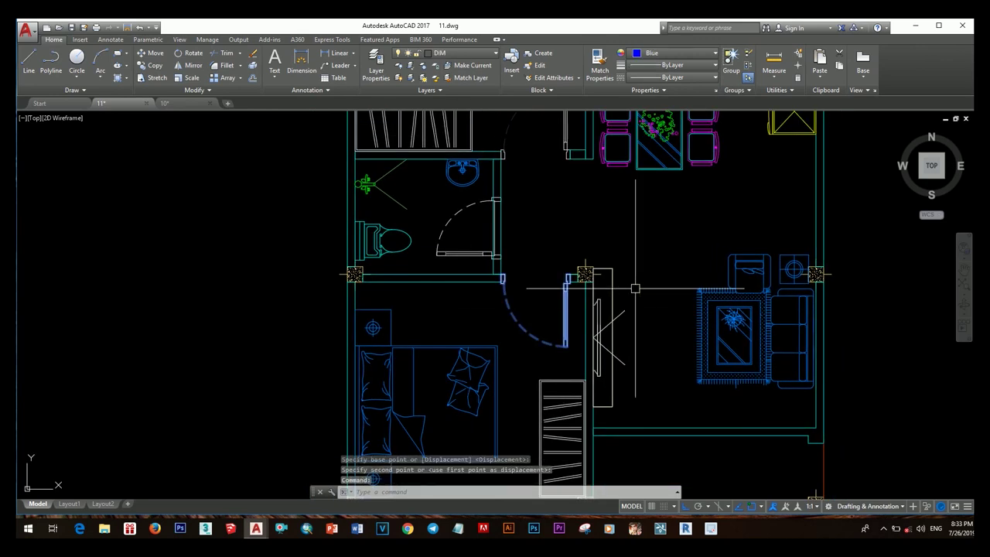
pyautogui.scroll(1, 555, 310)
pyautogui.scroll(1, 556, 310)
# Copy the interior door onto the top wall next to the kitchen.
pyautogui.write('o')
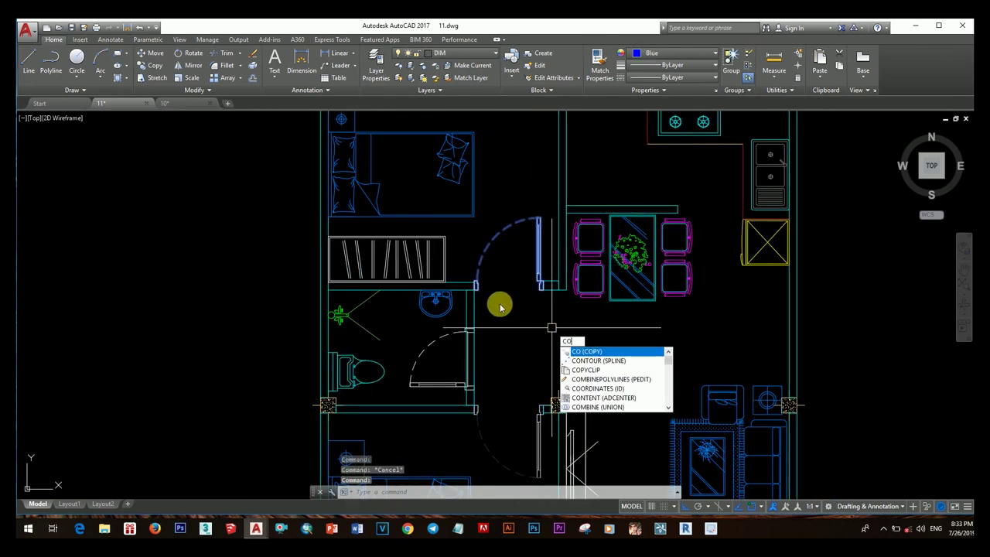
pyautogui.press('Return')
pyautogui.click(554, 317)
pyautogui.moveTo(554, 317); pyautogui.dragTo(511, 445, button='middle')
pyautogui.click(594, 233)
pyautogui.scroll(1, 593, 233)
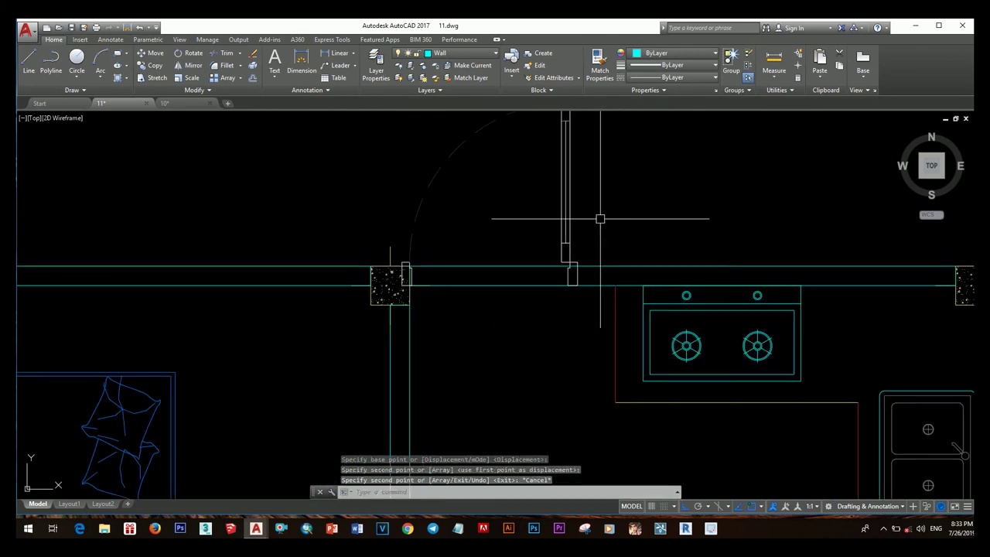
pyautogui.scroll(-1, 572, 250)
# Mirror the copied door so it swings outward, erasing the source door.
pyautogui.write('mi')
pyautogui.press('Return')
pyautogui.click(572, 278)
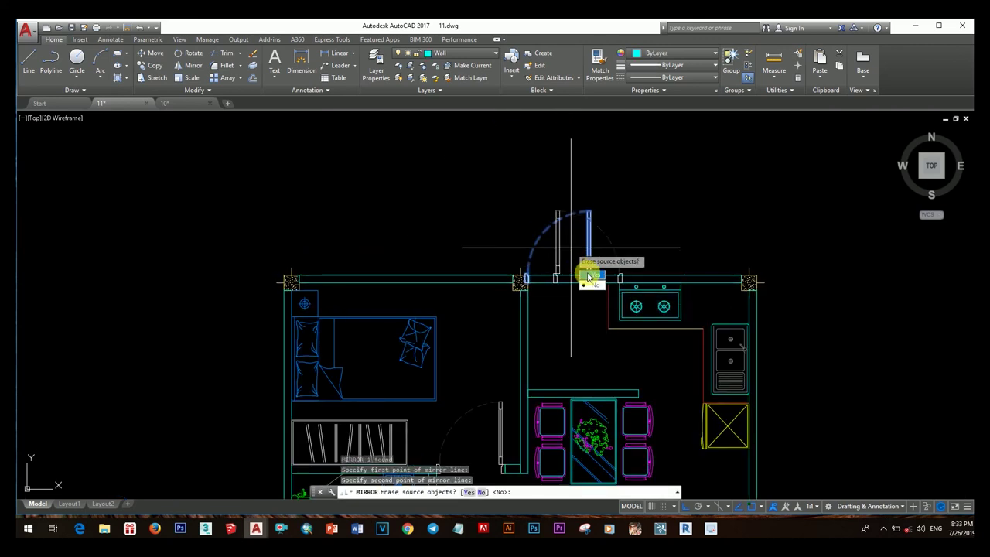
pyautogui.click(590, 275)
pyautogui.click(574, 234)
# Move the wall piece beside the new door to its new position.
pyautogui.click(575, 275)
pyautogui.scroll(5, 556, 274)
pyautogui.write('m')
pyautogui.press('Return')
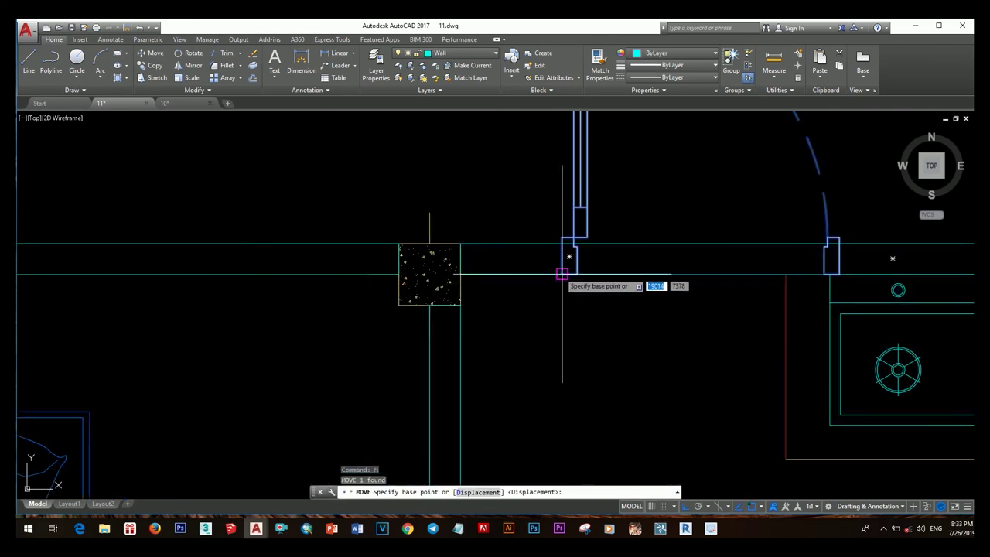
pyautogui.click(563, 274)
pyautogui.click(495, 272)
pyautogui.scroll(-2, 509, 243)
pyautogui.scroll(-2, 686, 238)
# Shift the new top-wall door by 100 units.
pyautogui.click(685, 239)
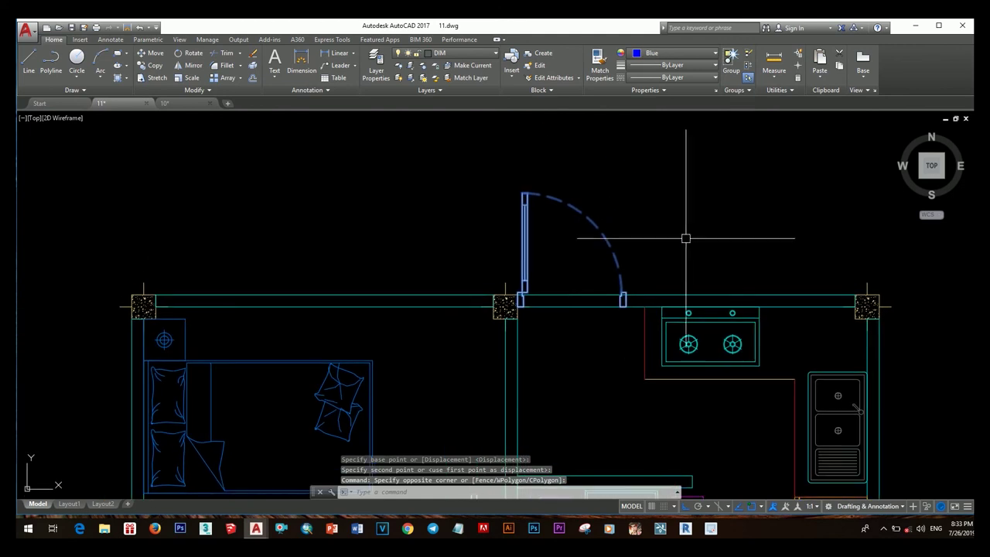
pyautogui.write('m')
pyautogui.press('Return')
pyautogui.click(692, 238)
pyautogui.write('0')
pyautogui.press('Return')
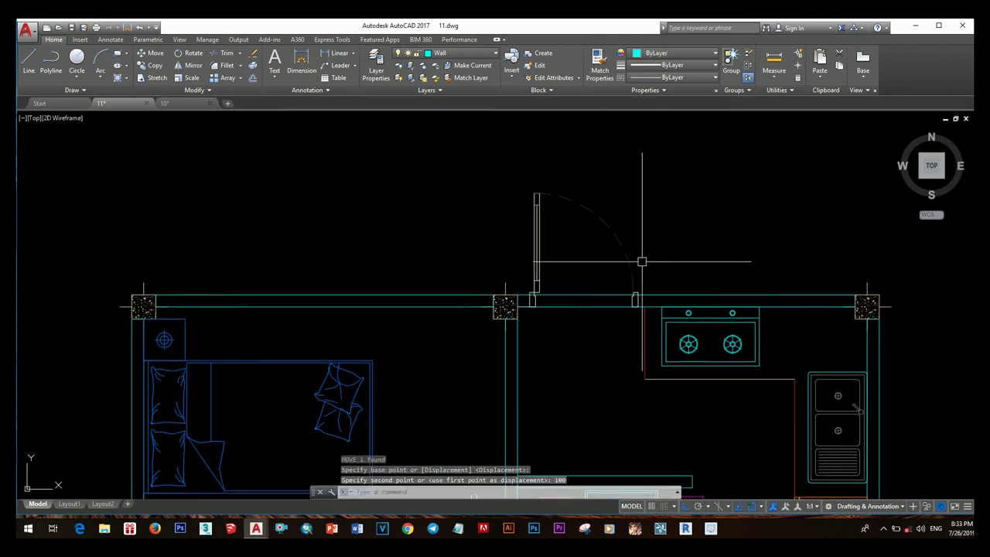
pyautogui.scroll(-2, 646, 275)
pyautogui.scroll(-2, 619, 282)
pyautogui.scroll(-1, 612, 277)
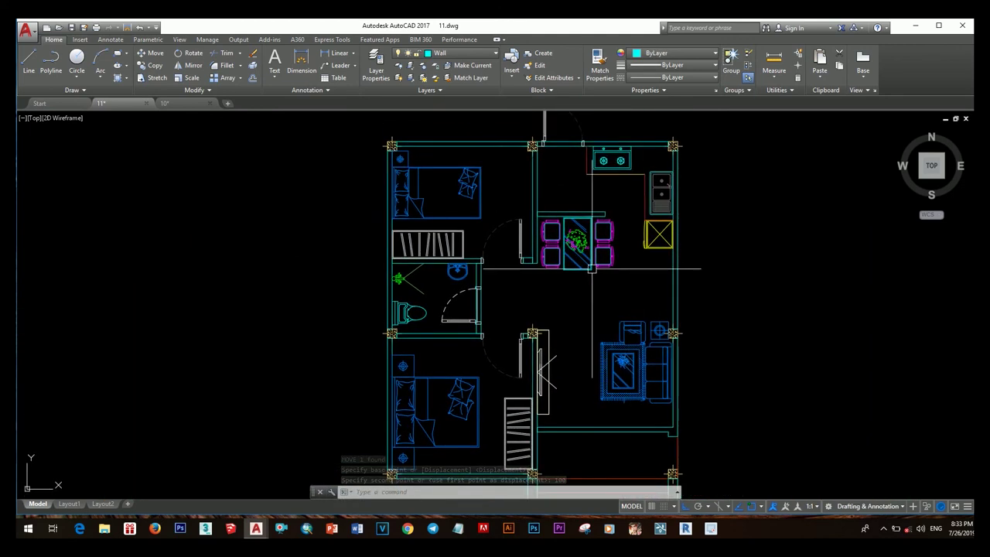
# Move the living-room sofa set to its new position.
pyautogui.scroll(-2, 538, 309)
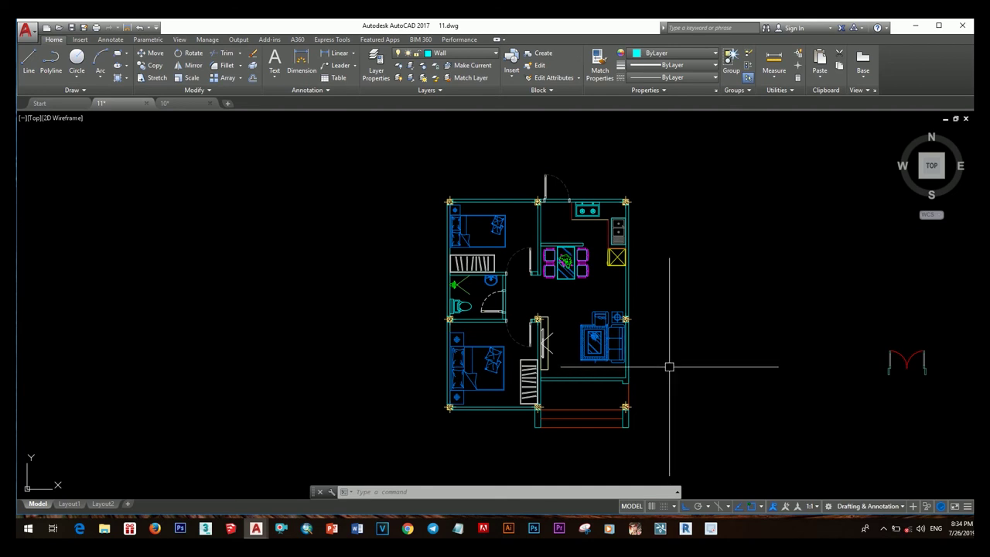
pyautogui.scroll(4, 558, 190)
pyautogui.scroll(-2, 495, 255)
pyautogui.moveTo(503, 255); pyautogui.dragTo(511, 243, button='middle')
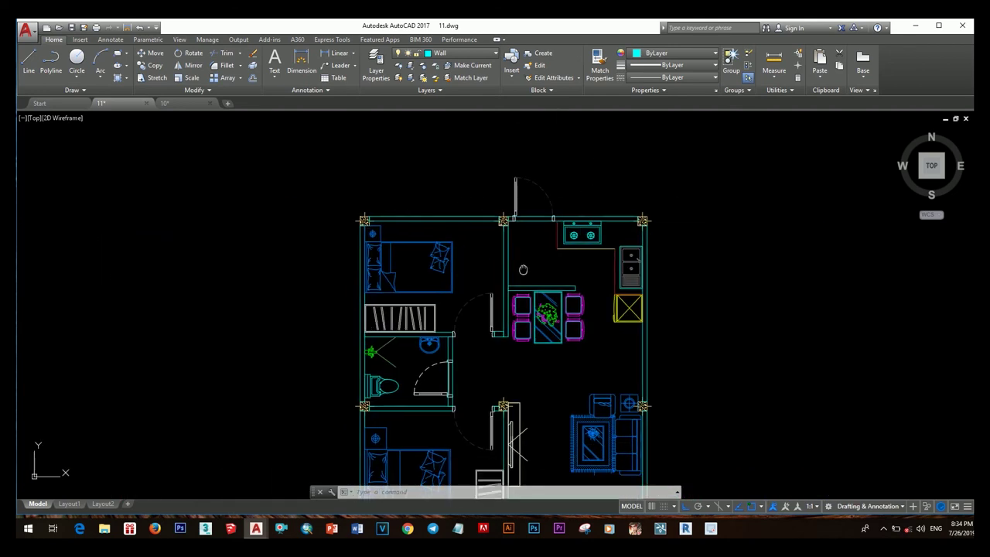
pyautogui.scroll(-2, 570, 254)
pyautogui.moveTo(570, 254); pyautogui.dragTo(570, 271, button='middle')
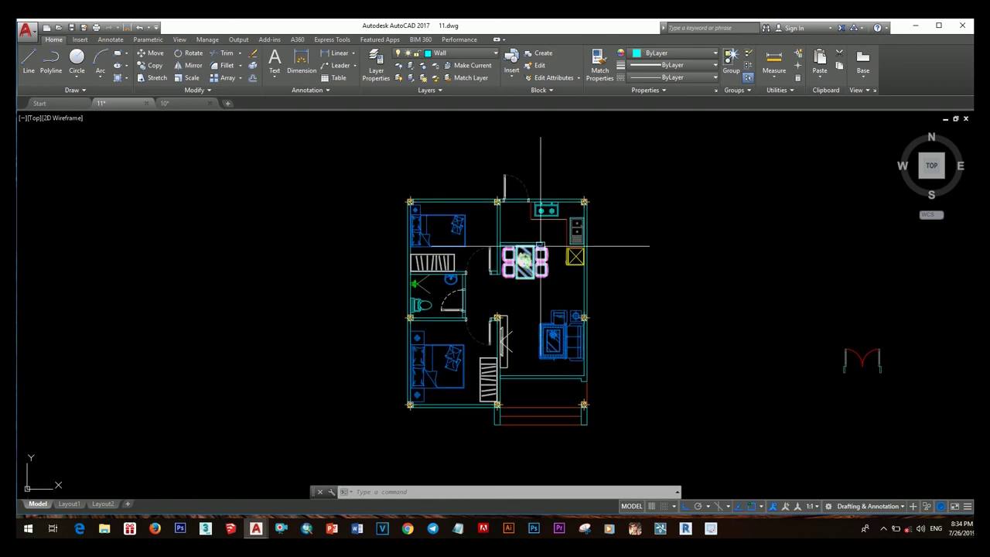
pyautogui.scroll(-3, 513, 276)
pyautogui.scroll(7, 511, 306)
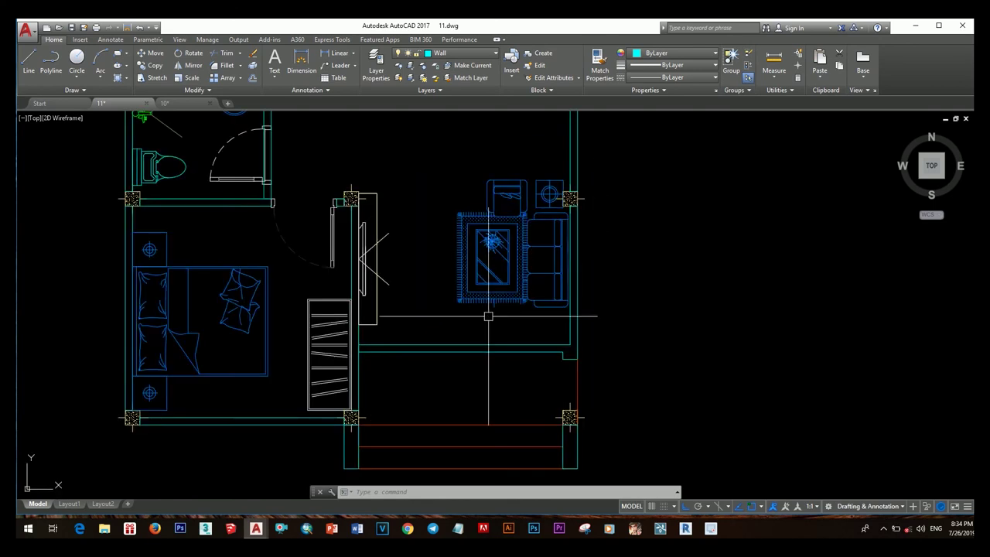
pyautogui.scroll(-2, 488, 315)
pyautogui.press('Return')
pyautogui.click(608, 318)
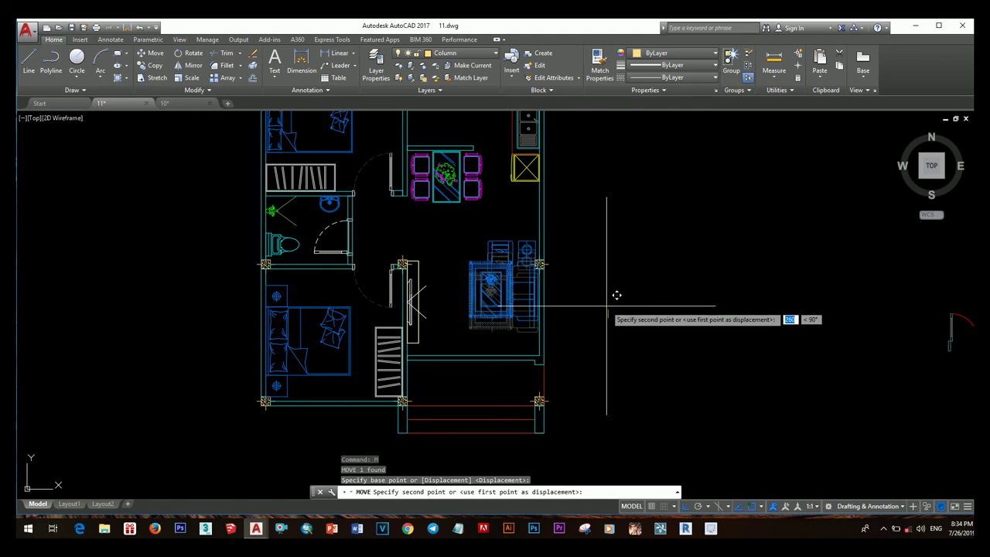
pyautogui.click(614, 294)
pyautogui.scroll(-3, 614, 294)
# Move the double door down to the living room's lower wall.
pyautogui.click(664, 317)
pyautogui.click(679, 314)
pyautogui.press('m')
pyautogui.press('Return')
pyautogui.scroll(4, 674, 313)
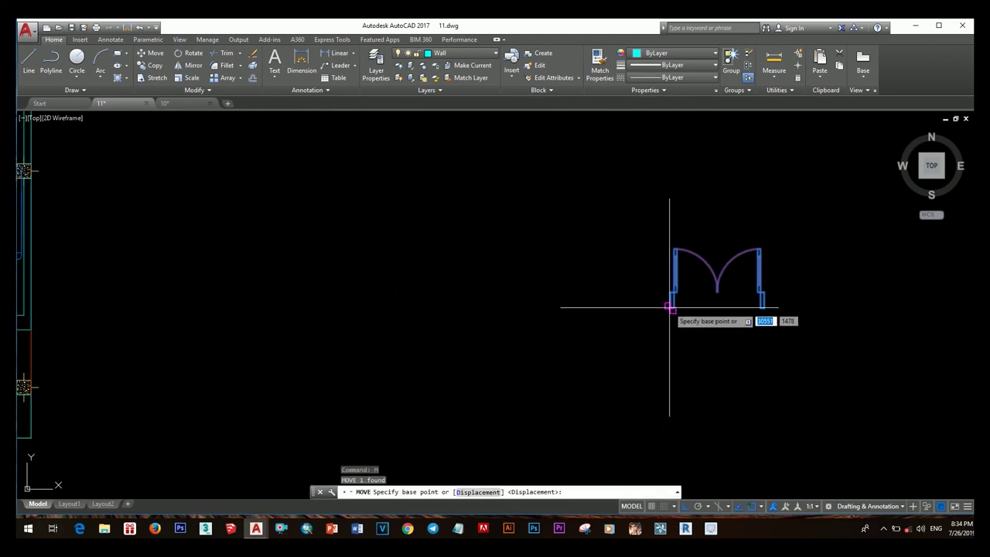
pyautogui.click(665, 310)
pyautogui.scroll(-4, 634, 310)
pyautogui.scroll(5, 464, 324)
pyautogui.click(453, 349)
pyautogui.moveTo(453, 350); pyautogui.dragTo(382, 350, button='middle')
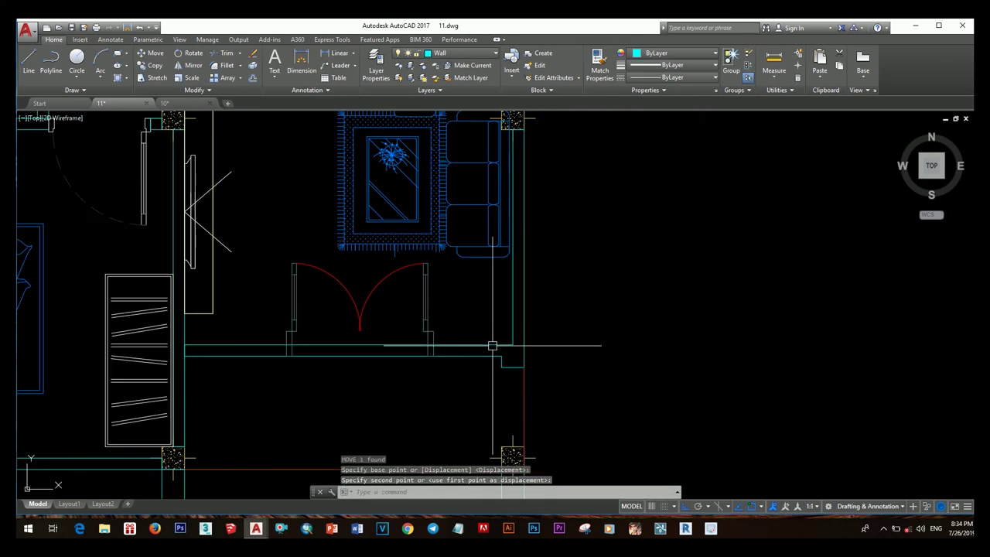
# Reposition the double door precisely into the wall opening.
pyautogui.click(564, 337)
pyautogui.press('Return')
pyautogui.click(540, 363)
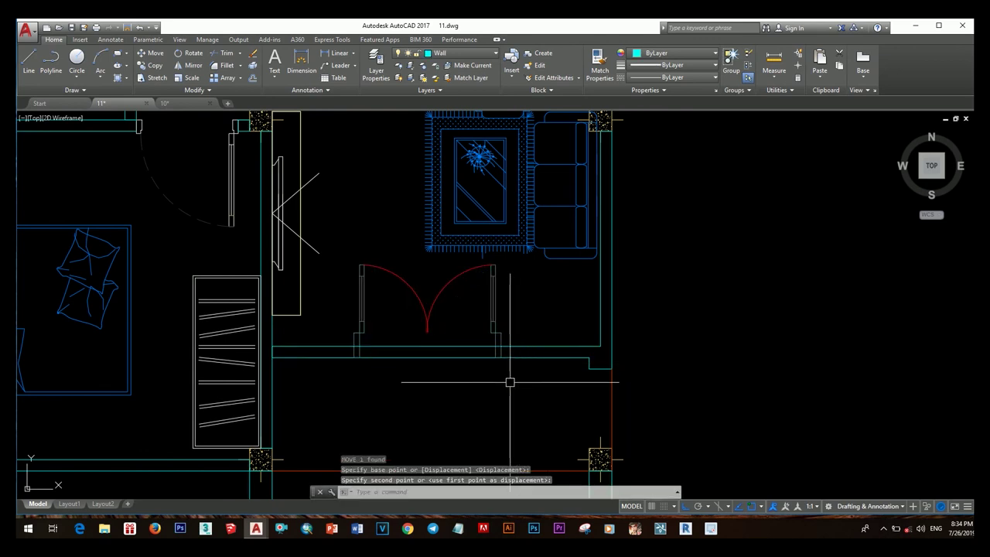
pyautogui.scroll(3, 508, 380)
pyautogui.scroll(2, 560, 347)
pyautogui.click(559, 347)
# Stretch the double-door block's right leaf 100 units in the Block Editor and save the block.
pyautogui.click(561, 345)
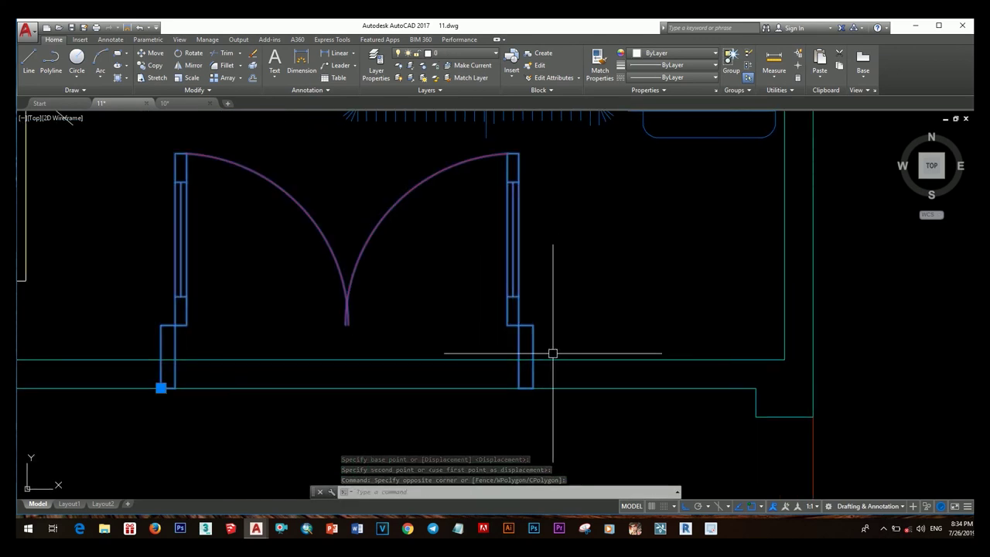
pyautogui.doubleClick(519, 325)
pyautogui.click(505, 320)
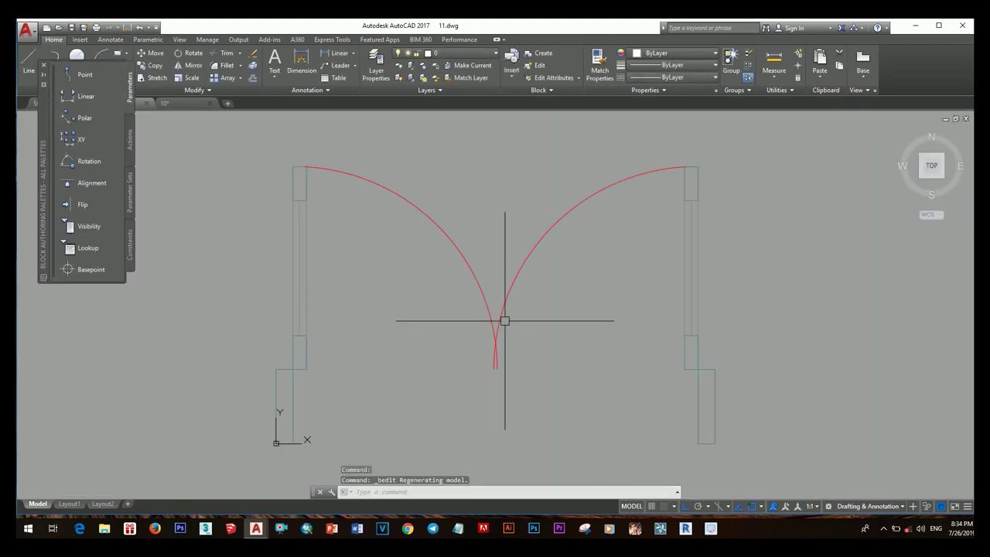
pyautogui.press('Return')
pyautogui.click(573, 338)
pyautogui.click(405, 314)
pyautogui.press('Return')
pyautogui.click(590, 325)
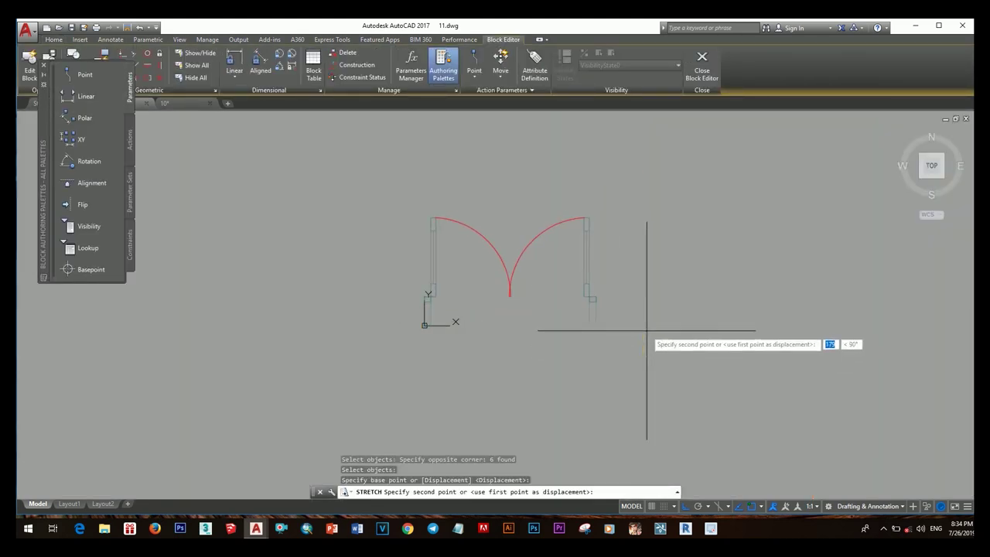
pyautogui.write('100')
pyautogui.press('Return')
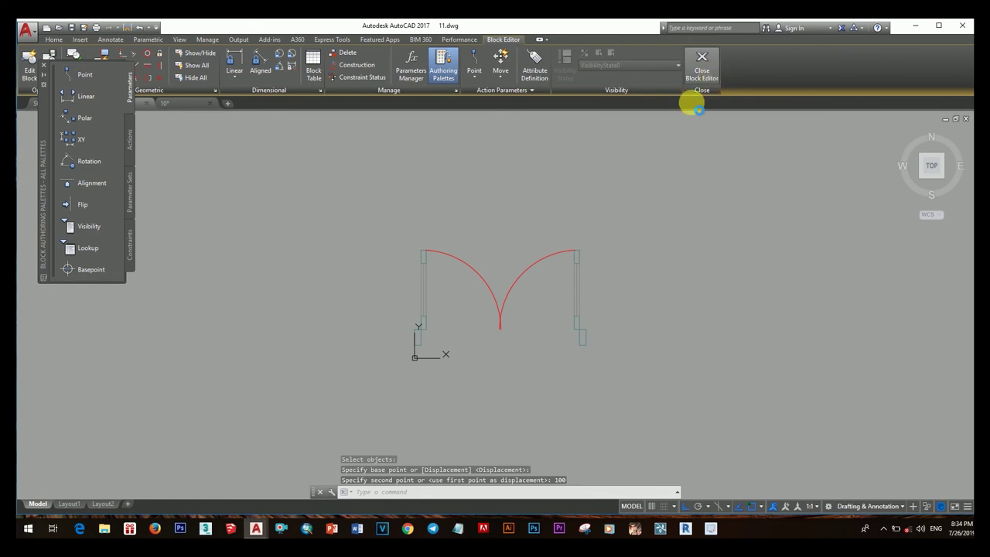
pyautogui.click(702, 65)
pyautogui.click(508, 229)
pyautogui.click(526, 309)
pyautogui.write('m')
pyautogui.press('Return')
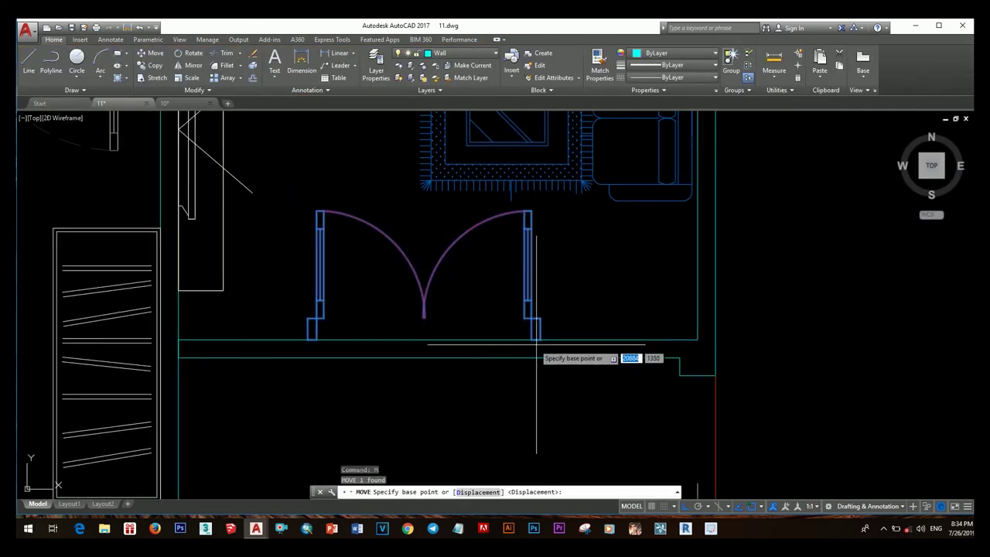
pyautogui.click(536, 345)
pyautogui.click(557, 350)
pyautogui.scroll(-5, 560, 348)
pyautogui.scroll(5, 468, 341)
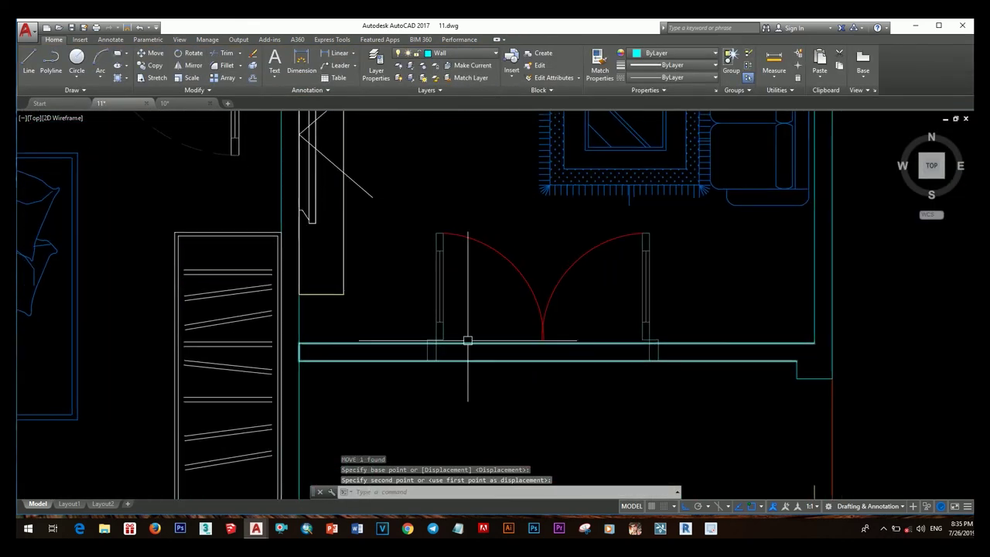
pyautogui.moveTo(467, 340); pyautogui.dragTo(362, 369, button='middle')
pyautogui.scroll(2, 576, 371)
pyautogui.press('Return')
pyautogui.press('Return')
pyautogui.scroll(2, 565, 343)
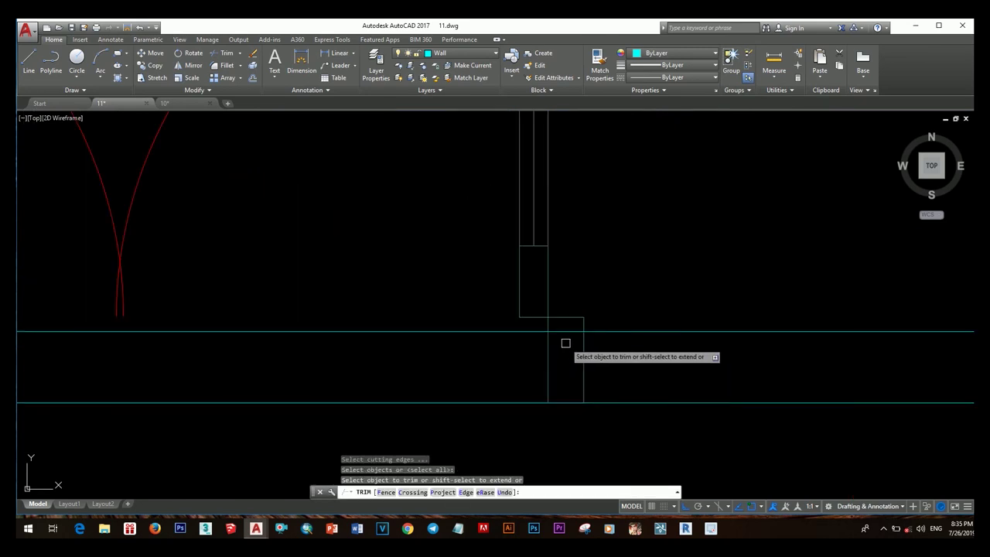
pyautogui.scroll(-3, 557, 361)
pyautogui.scroll(2, 433, 352)
pyautogui.scroll(-4, 464, 346)
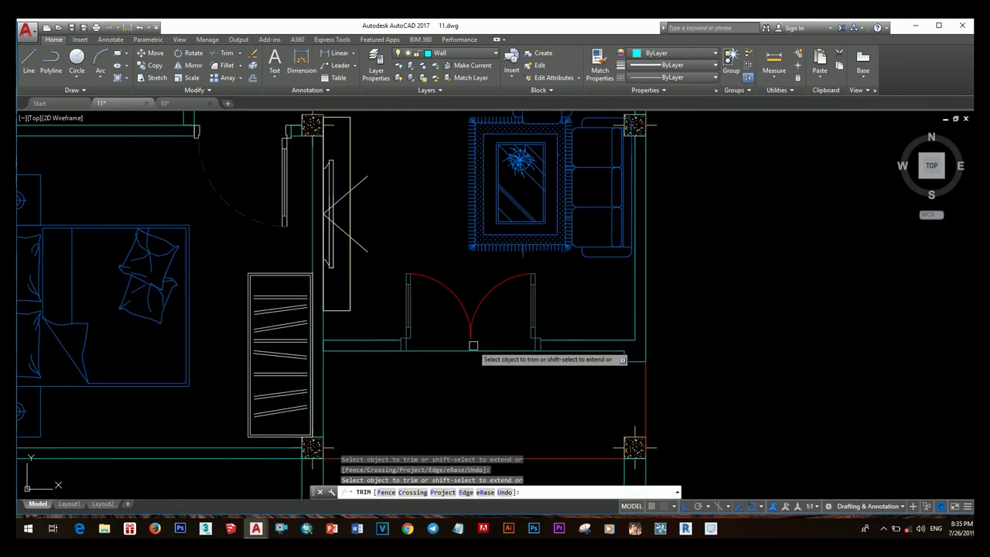
pyautogui.scroll(-2, 469, 357)
pyautogui.scroll(-1, 464, 288)
pyautogui.scroll(6, 370, 300)
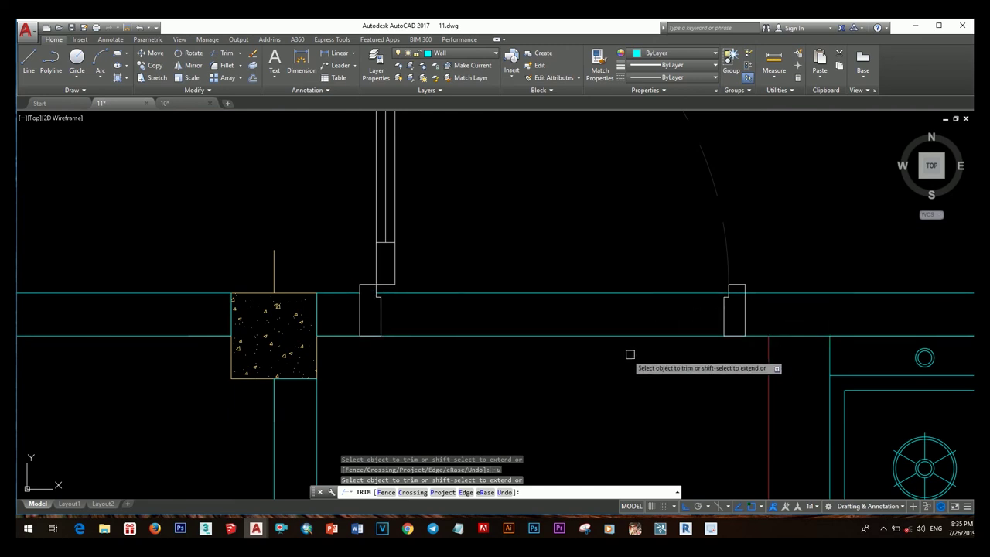
pyautogui.scroll(-3, 630, 354)
pyautogui.scroll(3, 524, 305)
pyautogui.scroll(-3, 524, 294)
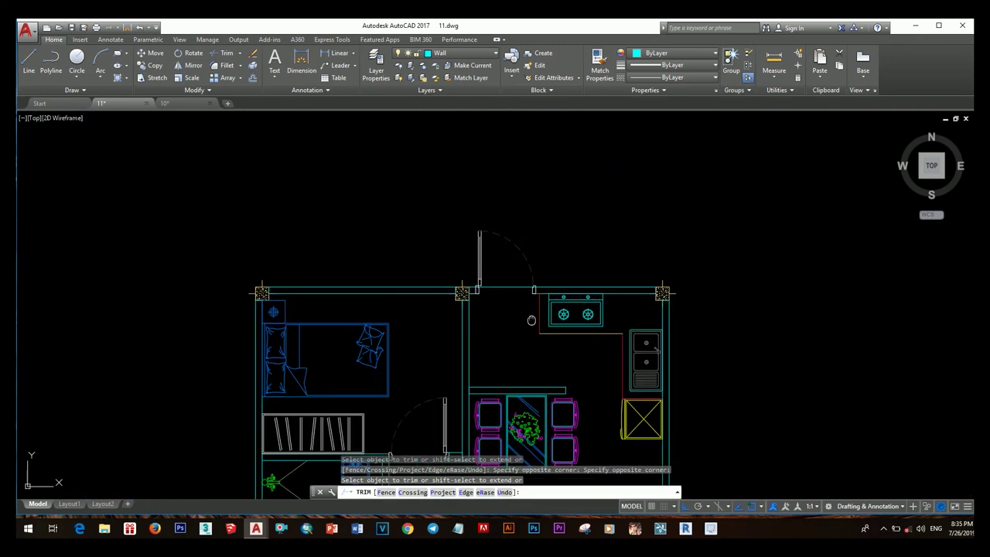
pyautogui.moveTo(532, 319); pyautogui.dragTo(541, 232, button='middle')
pyautogui.scroll(3, 546, 334)
pyautogui.scroll(-2, 503, 294)
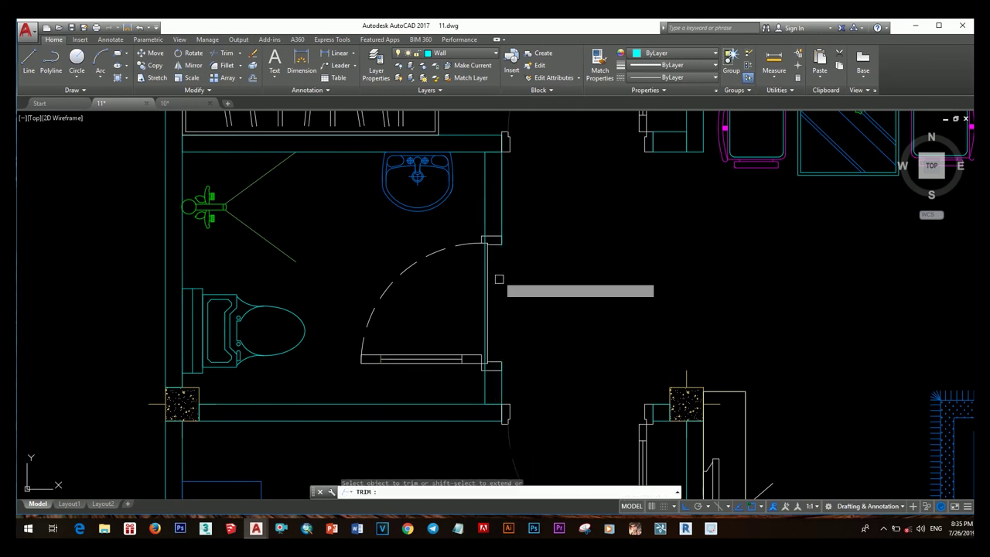
pyautogui.scroll(3, 487, 255)
pyautogui.scroll(-3, 495, 279)
pyautogui.scroll(5, 499, 309)
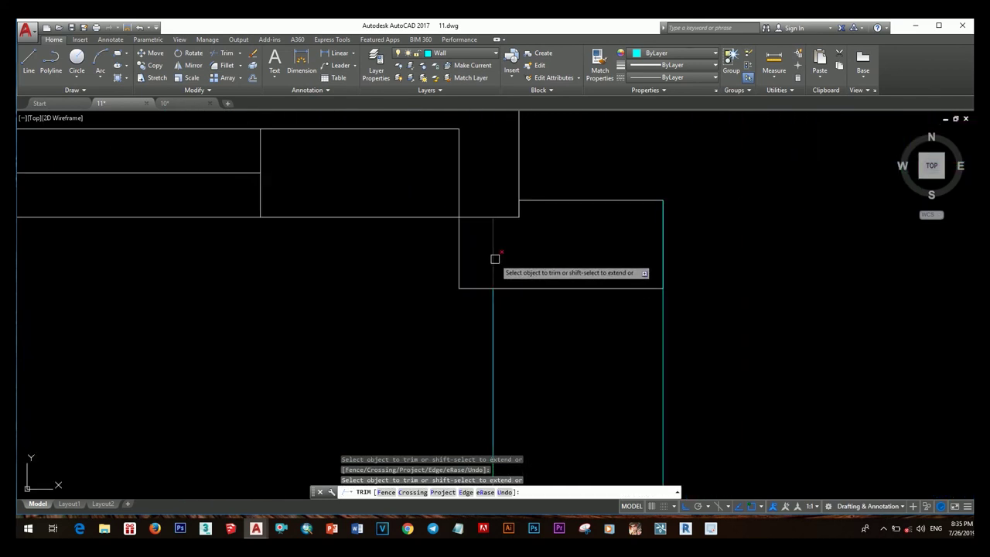
pyautogui.scroll(-3, 541, 294)
pyautogui.scroll(-3, 658, 371)
pyautogui.press('Escape')
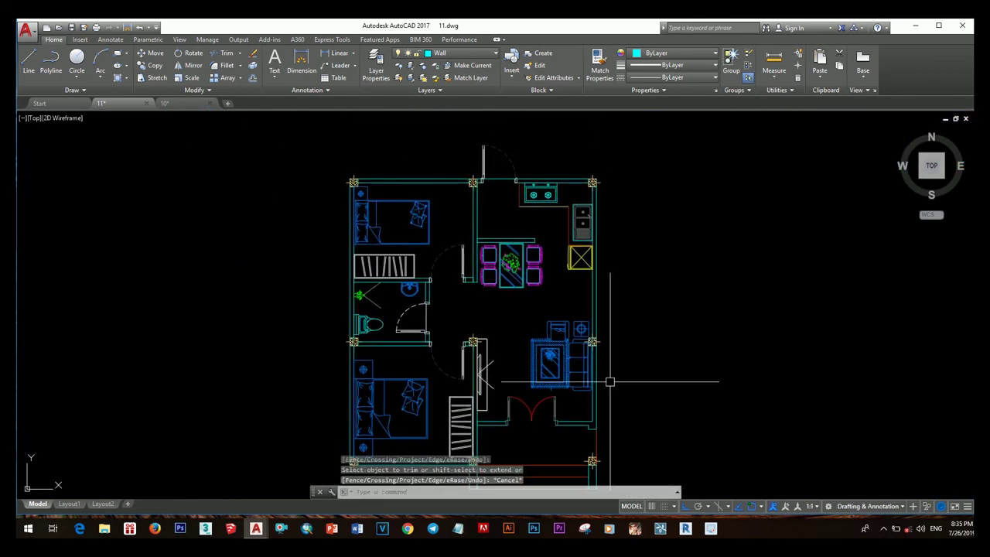
pyautogui.scroll(2, 541, 356)
pyautogui.scroll(4, 464, 363)
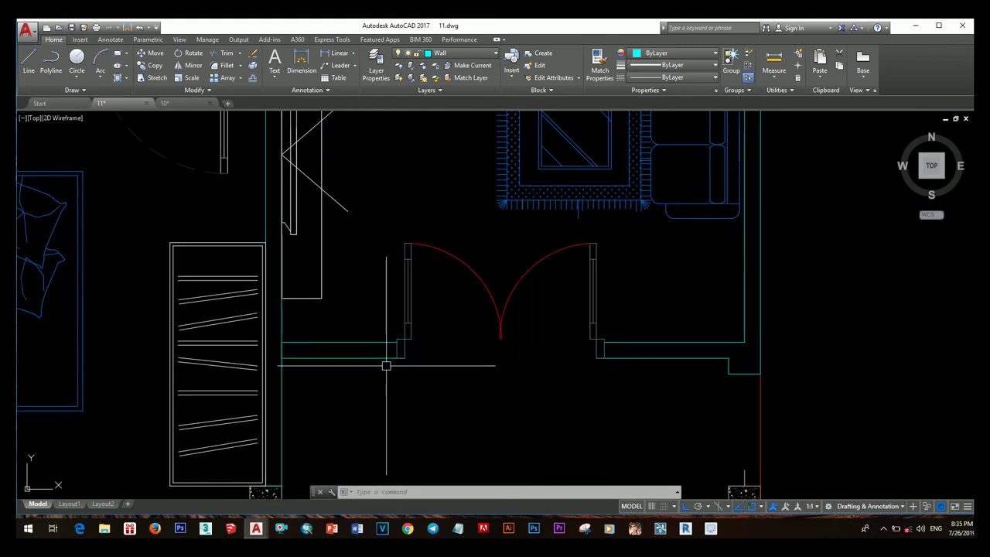
pyautogui.click(372, 356)
pyautogui.click(402, 356)
pyautogui.press('Escape')
pyautogui.press('Escape')
pyautogui.scroll(-5, 550, 378)
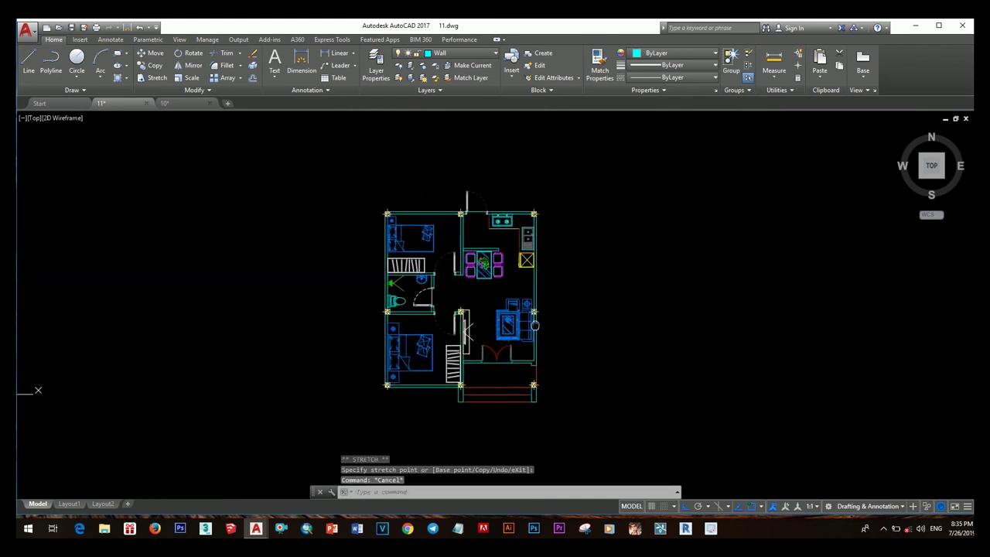
# Make Window the current layer.
pyautogui.moveTo(535, 326); pyautogui.dragTo(513, 284, button='middle')
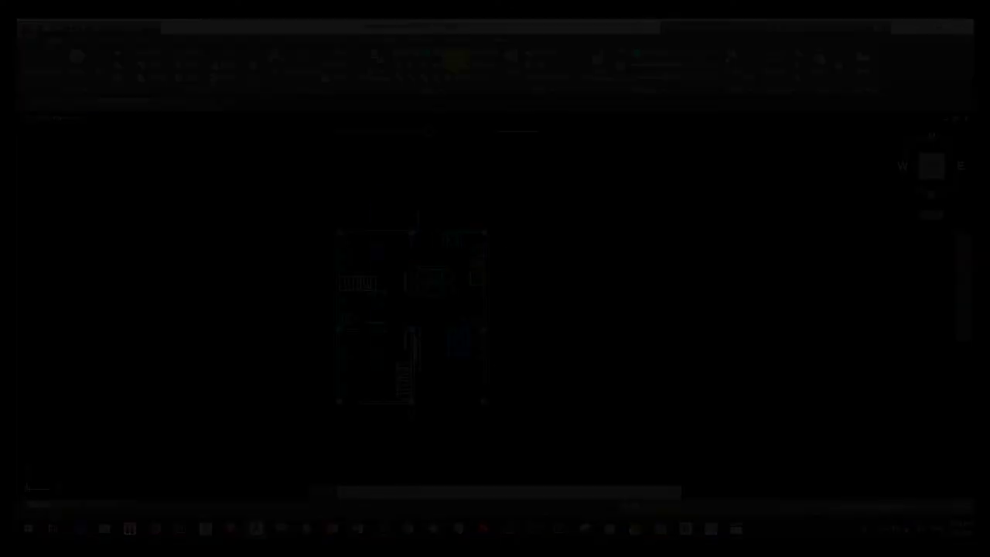
pyautogui.click(449, 239)
pyautogui.scroll(5, 378, 264)
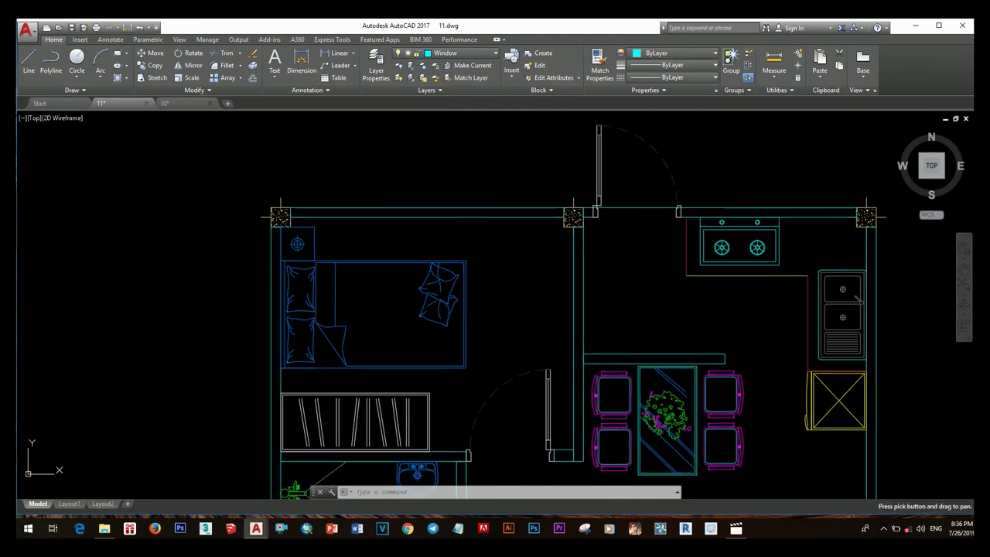
pyautogui.scroll(-2, 378, 264)
pyautogui.scroll(2, 378, 264)
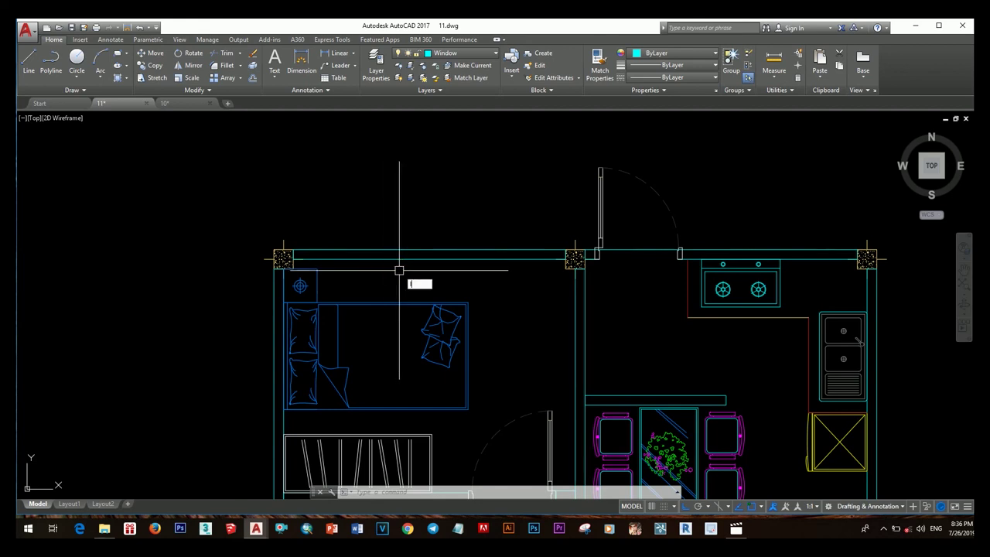
pyautogui.press('Return')
pyautogui.scroll(5, 425, 263)
pyautogui.click(414, 254)
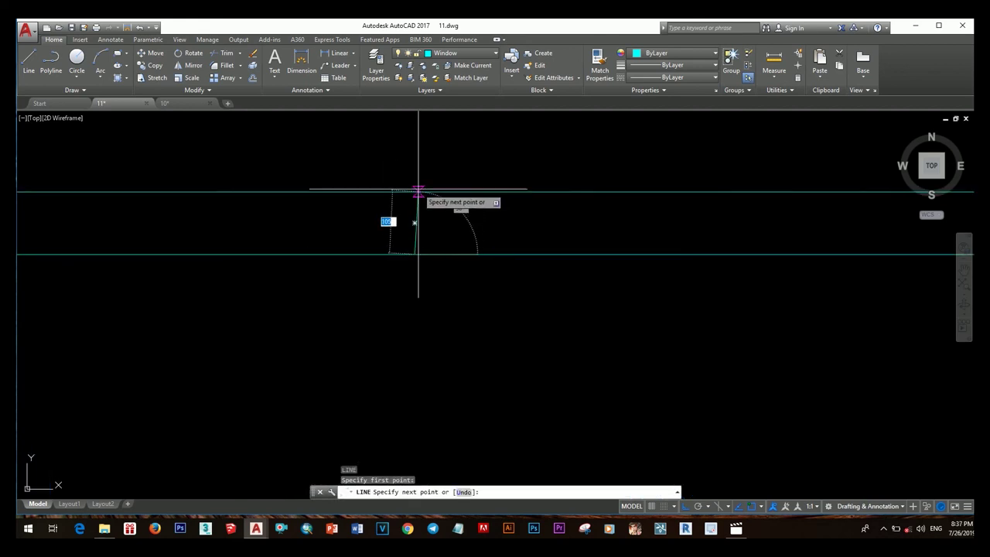
pyautogui.scroll(-3, 442, 243)
pyautogui.press('Escape')
pyautogui.scroll(3, 475, 249)
pyautogui.click(475, 250)
pyautogui.scroll(-3, 485, 303)
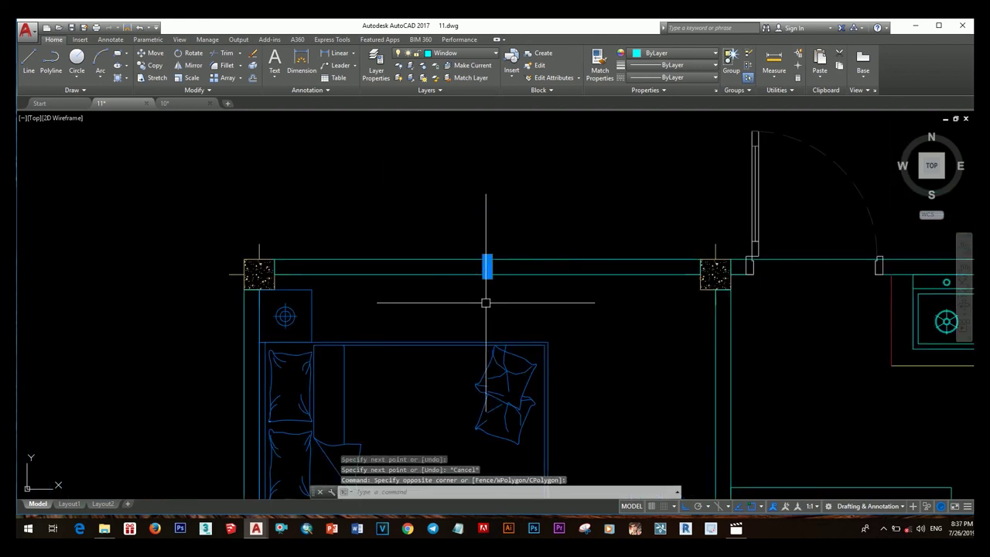
# Offset the wall line 70 and the jamb line 50 to mark the window jambs.
pyautogui.press('Return')
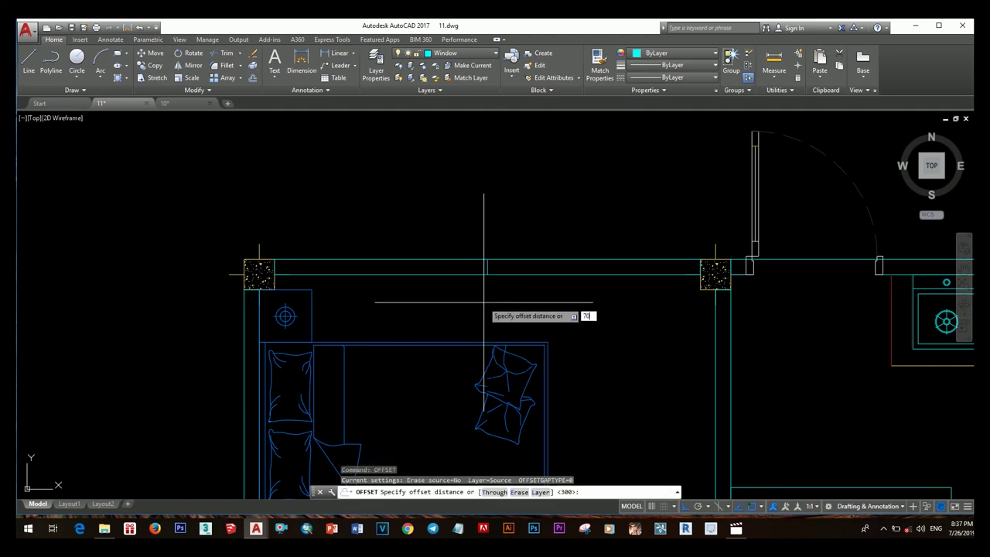
pyautogui.press('Return')
pyautogui.click(487, 267)
pyautogui.click(506, 309)
pyautogui.scroll(5, 514, 305)
pyautogui.click(523, 305)
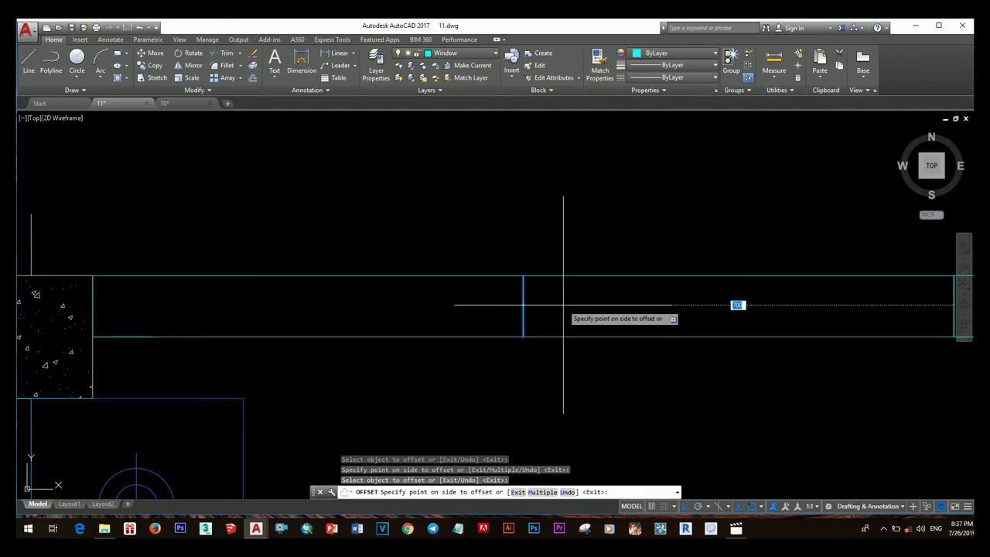
pyautogui.write('0')
pyautogui.press('Return')
pyautogui.click(554, 310)
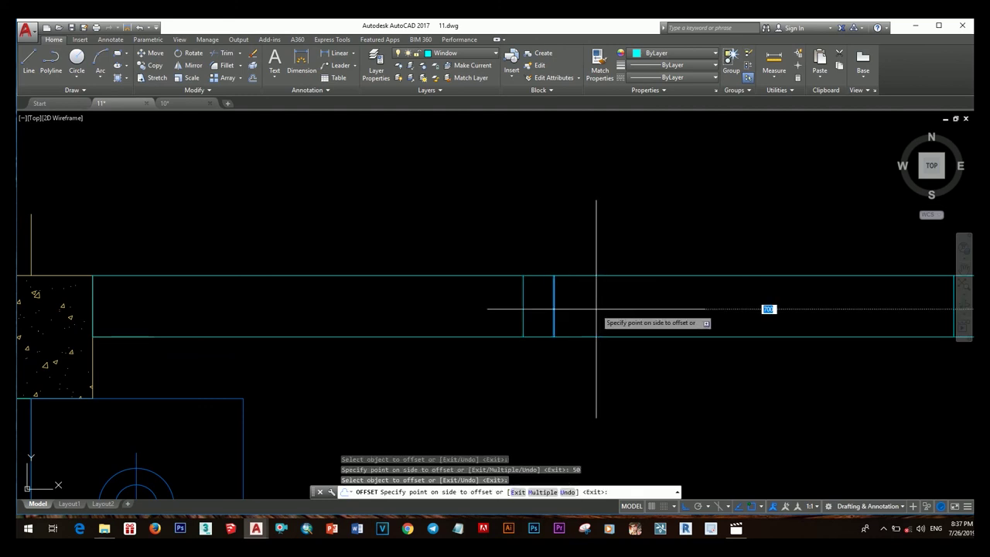
pyautogui.press('Escape')
# Mirror the two jamb lines to mark the opposite side of the opening.
pyautogui.scroll(-3, 482, 321)
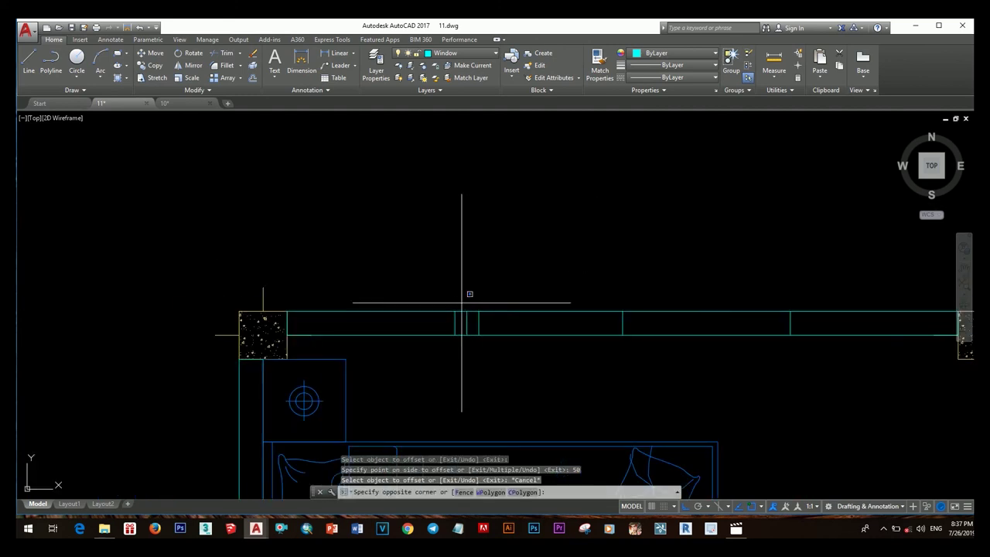
pyautogui.click(502, 352)
pyautogui.write('i')
pyautogui.press('Return')
pyautogui.click(622, 334)
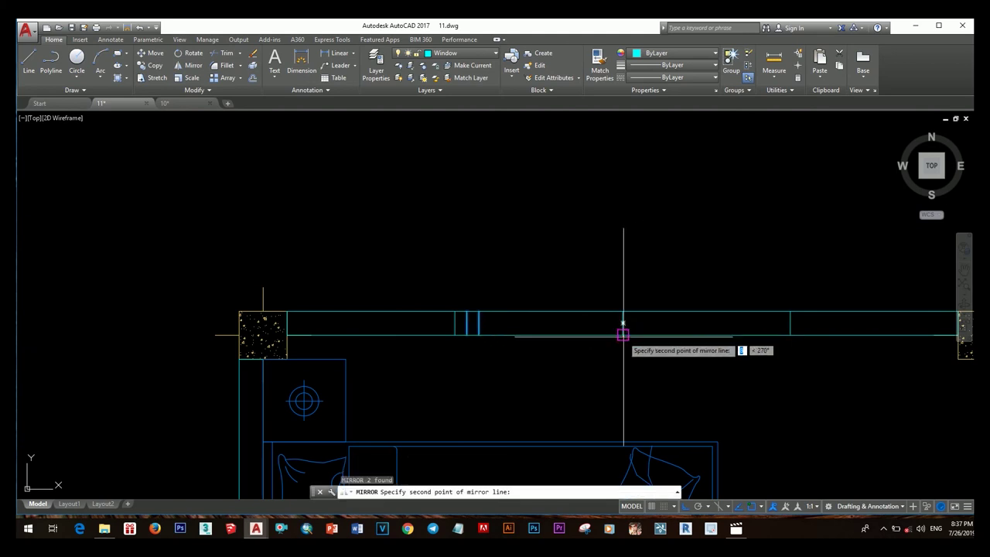
pyautogui.click(624, 322)
pyautogui.click(646, 352)
pyautogui.moveTo(764, 326); pyautogui.dragTo(743, 320, button='middle')
pyautogui.click(745, 320)
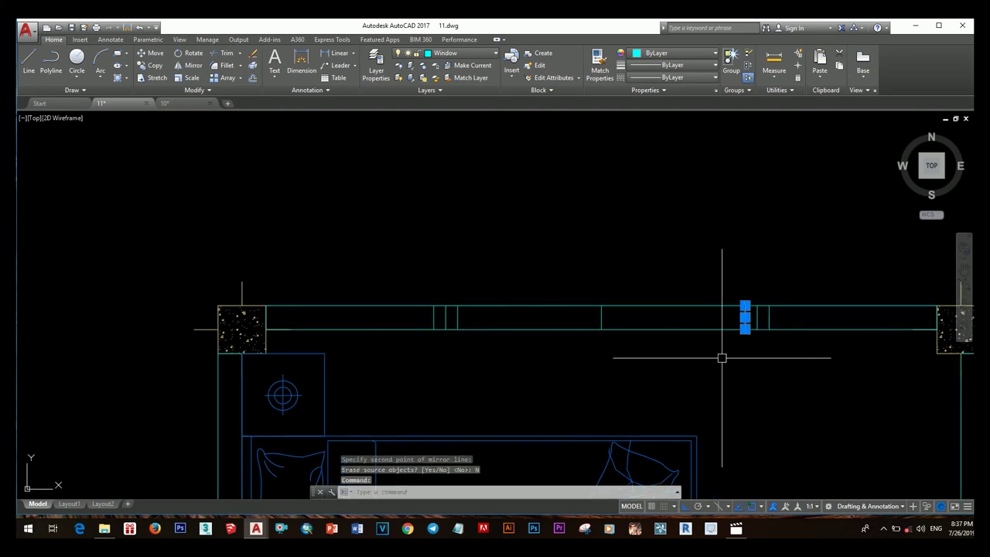
# Copy the two mirrored jamb lines further along the top wall.
pyautogui.write('co')
pyautogui.press('Return')
pyautogui.press('Escape')
pyautogui.click(745, 317)
pyautogui.click(769, 317)
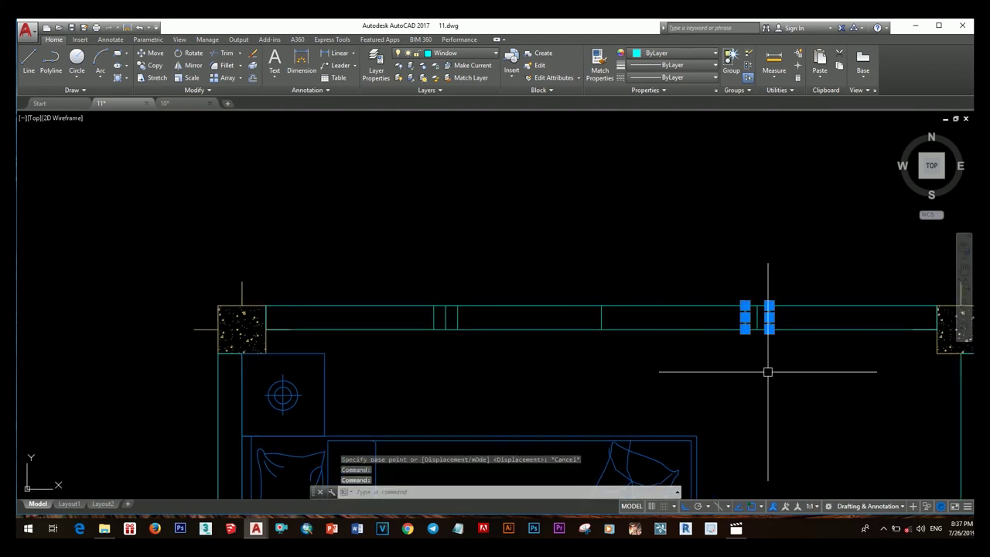
pyautogui.write('o')
pyautogui.press('Return')
pyautogui.click(759, 331)
pyautogui.click(602, 331)
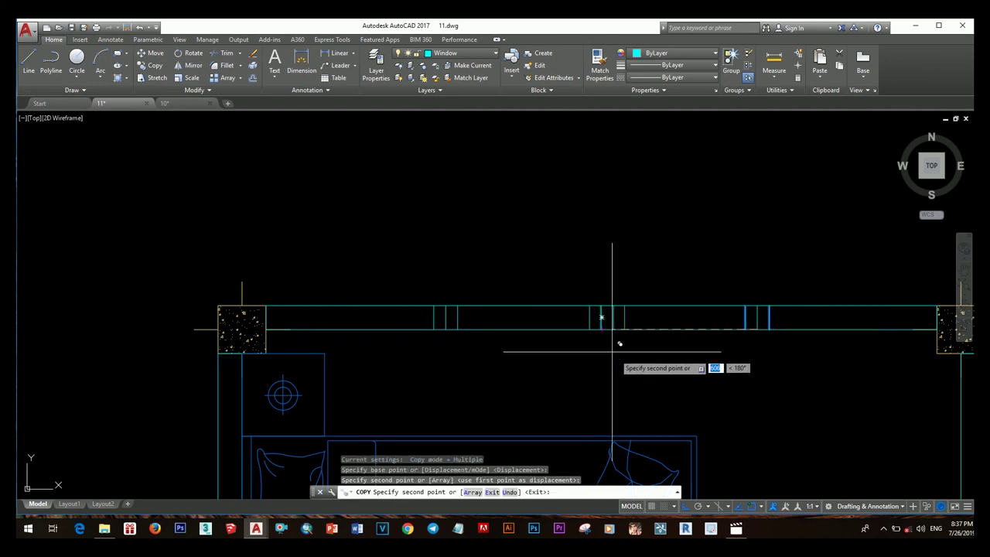
pyautogui.press('Escape')
pyautogui.moveTo(580, 334); pyautogui.dragTo(585, 325, button='middle')
# Draw a sill line across the window opening between the jambs.
pyautogui.write('l')
pyautogui.press('Return')
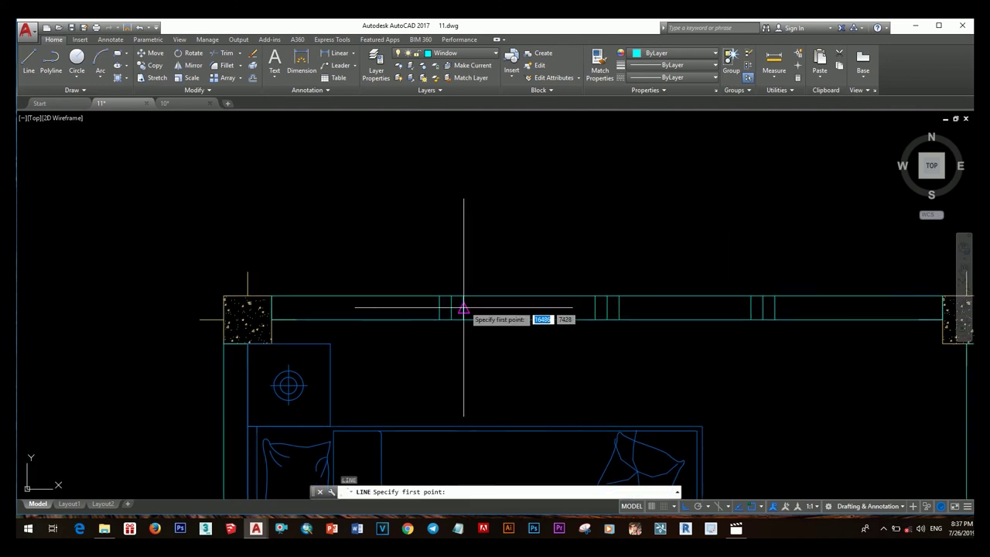
pyautogui.click(463, 312)
pyautogui.click(592, 312)
pyautogui.press('Escape')
pyautogui.click(553, 301)
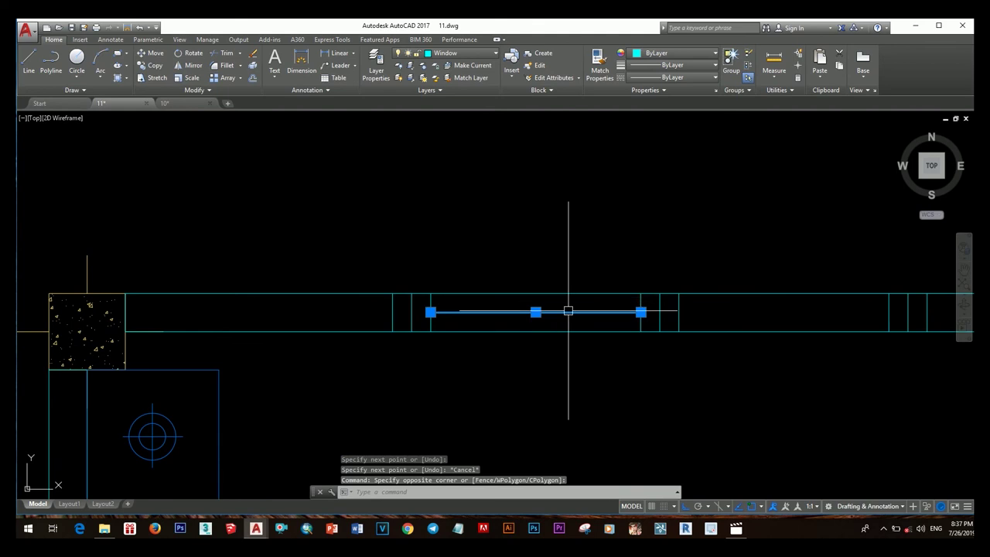
pyautogui.write('c')
# Offset the window sill line by 25 to add a parallel glazing line.
pyautogui.press('Return')
pyautogui.write('25')
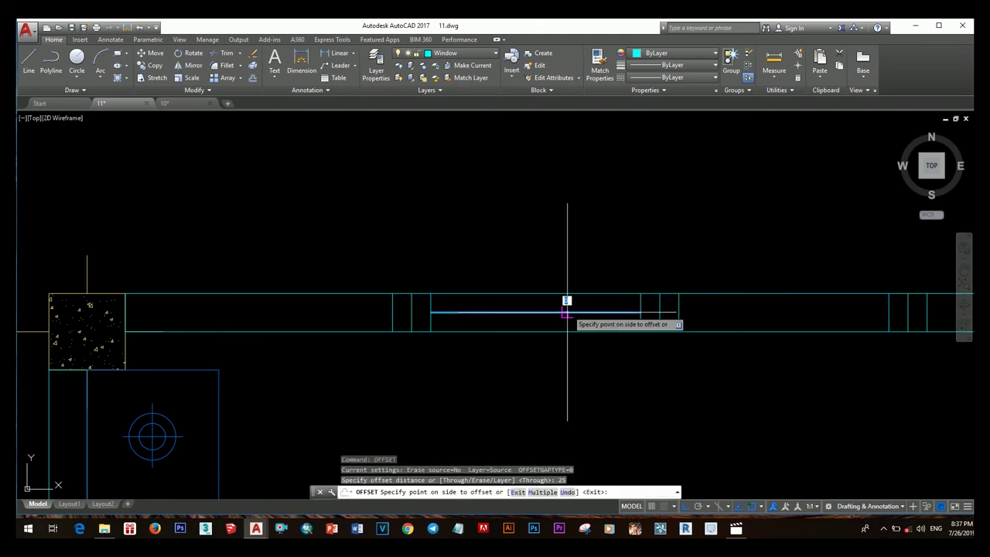
pyautogui.click(567, 313)
pyautogui.scroll(-5, 567, 313)
pyautogui.press('Escape')
pyautogui.scroll(5, 557, 317)
pyautogui.scroll(2, 540, 324)
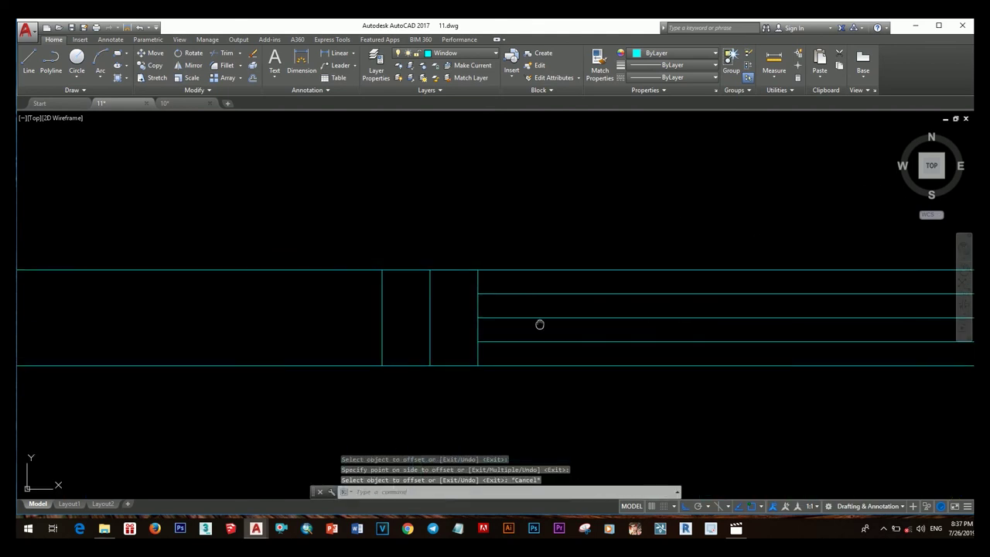
pyautogui.moveTo(540, 324); pyautogui.dragTo(593, 334, button='middle')
# Run EXTEND and TRIM on the window lines to tidy their ends.
pyautogui.press('Return')
pyautogui.scroll(-5, 563, 349)
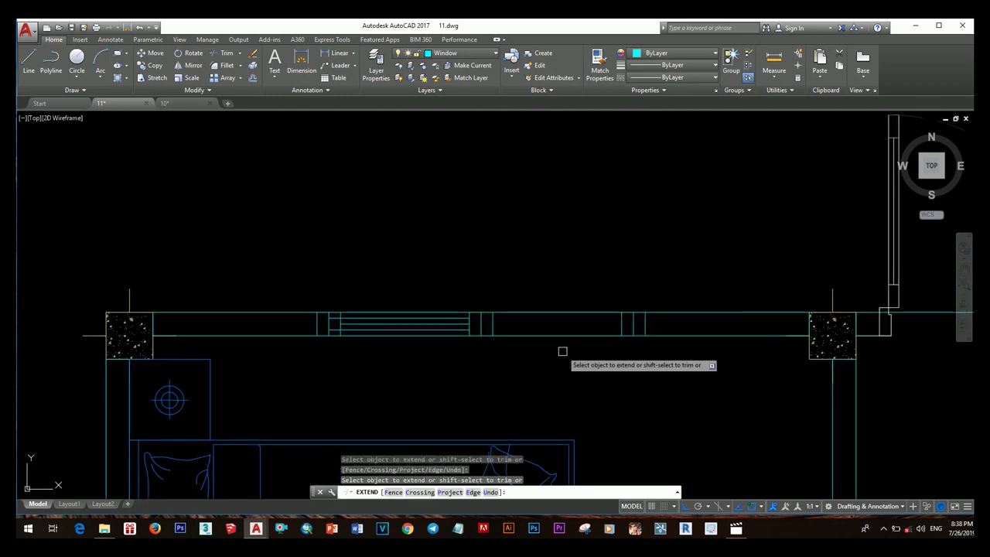
pyautogui.press('Escape')
pyautogui.scroll(5, 563, 349)
pyautogui.press('Return')
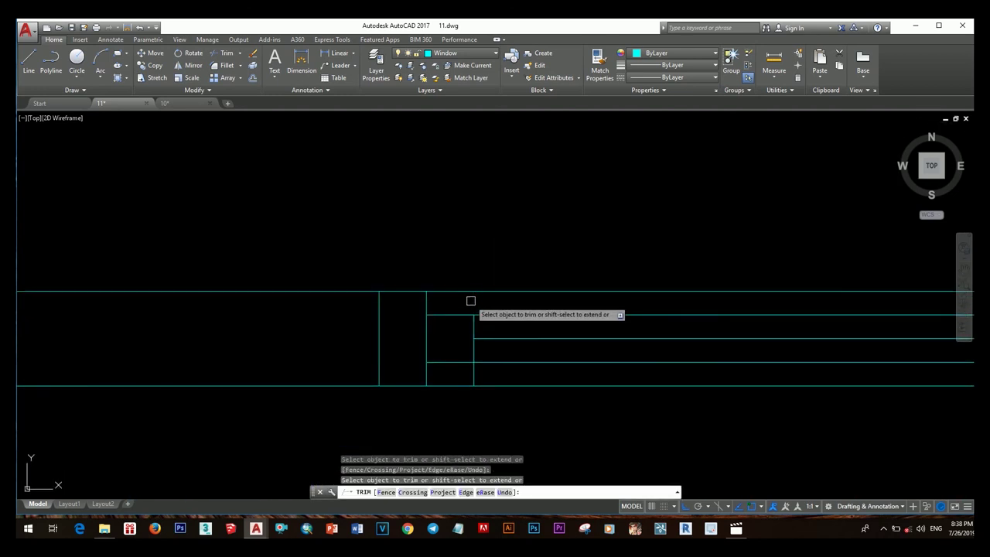
pyautogui.scroll(-3, 518, 341)
pyautogui.scroll(2, 588, 359)
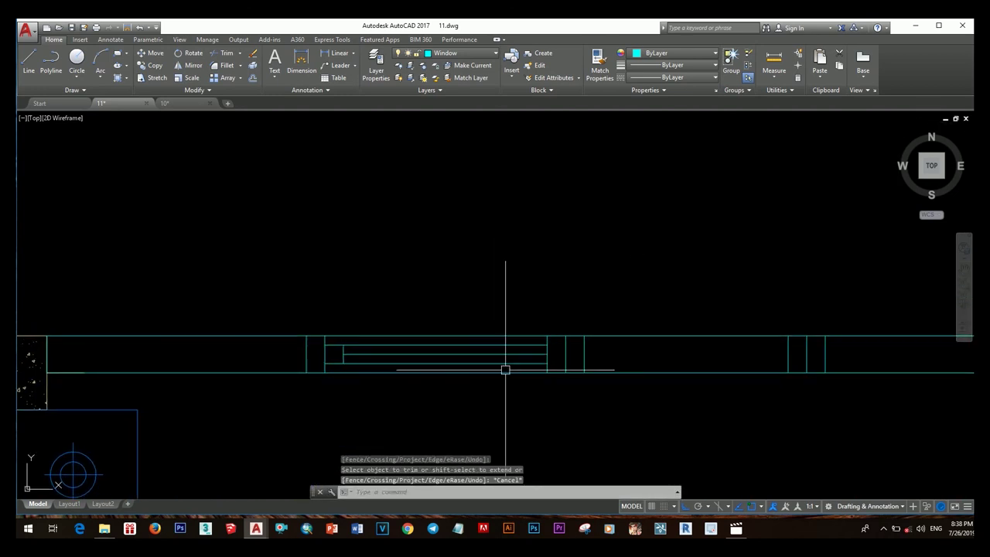
pyautogui.scroll(3, 505, 370)
# Mirror the left window lines across a vertical axis, keeping the originals.
pyautogui.click(479, 323)
pyautogui.click(274, 365)
pyautogui.scroll(-3, 379, 332)
pyautogui.write('m')
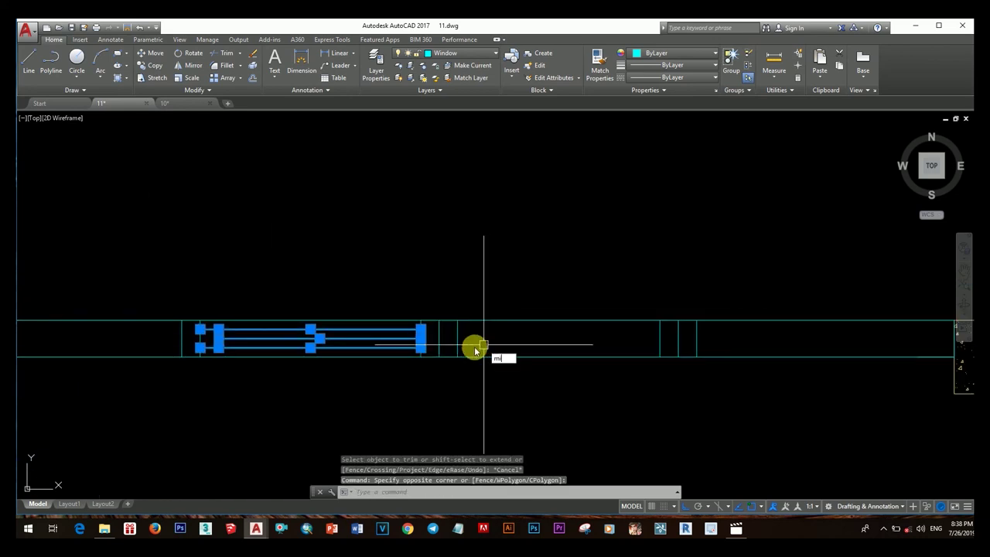
pyautogui.press('Return')
pyautogui.click(438, 354)
pyautogui.click(438, 325)
pyautogui.press('Return')
# Erase the leftover stray line and zoom back out.
pyautogui.scroll(3, 395, 292)
pyautogui.click(395, 291)
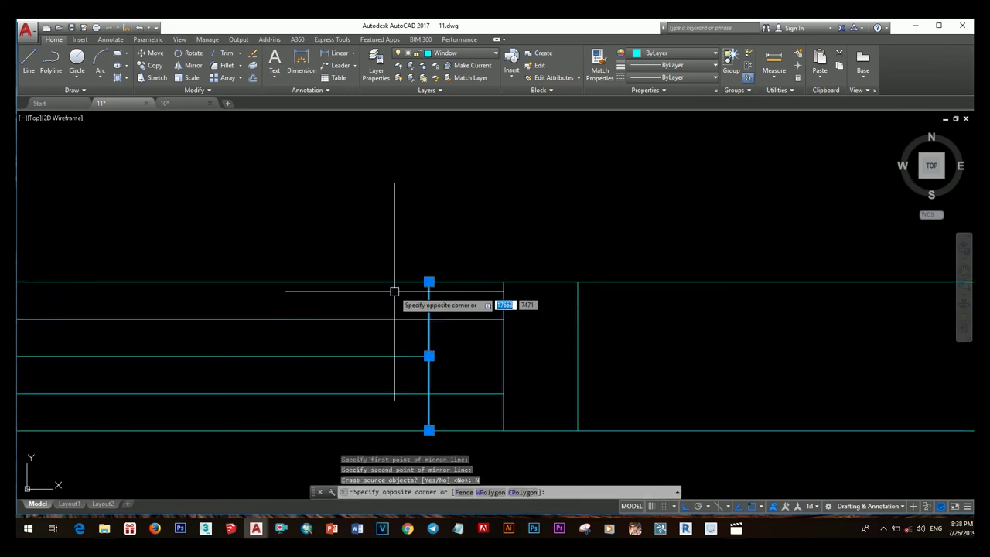
pyautogui.click(440, 301)
pyautogui.write('e')
pyautogui.press('Return')
pyautogui.scroll(-4, 410, 317)
pyautogui.scroll(-4, 505, 337)
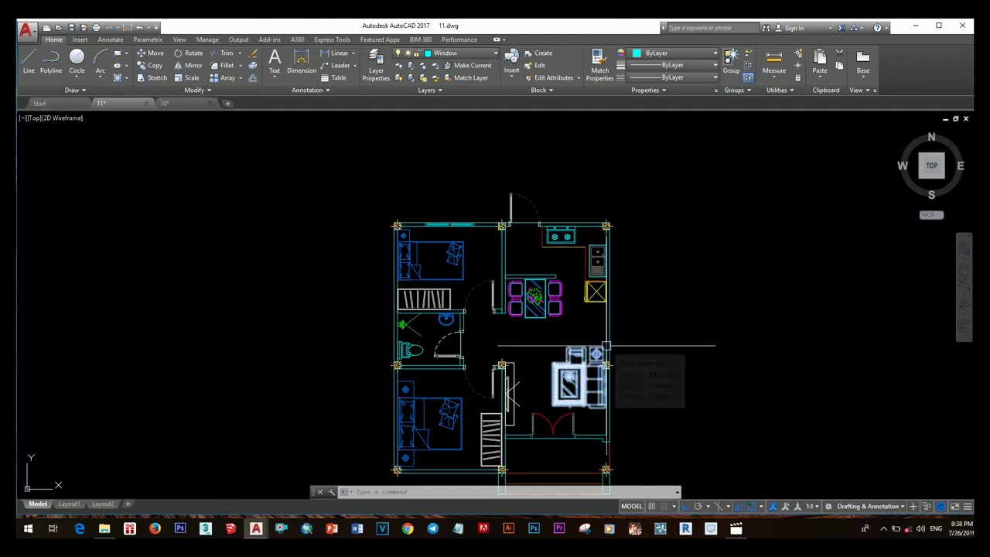
# Copy the top bedroom window into the lower bedroom's bottom wall.
pyautogui.scroll(4, 454, 225)
pyautogui.click(516, 244)
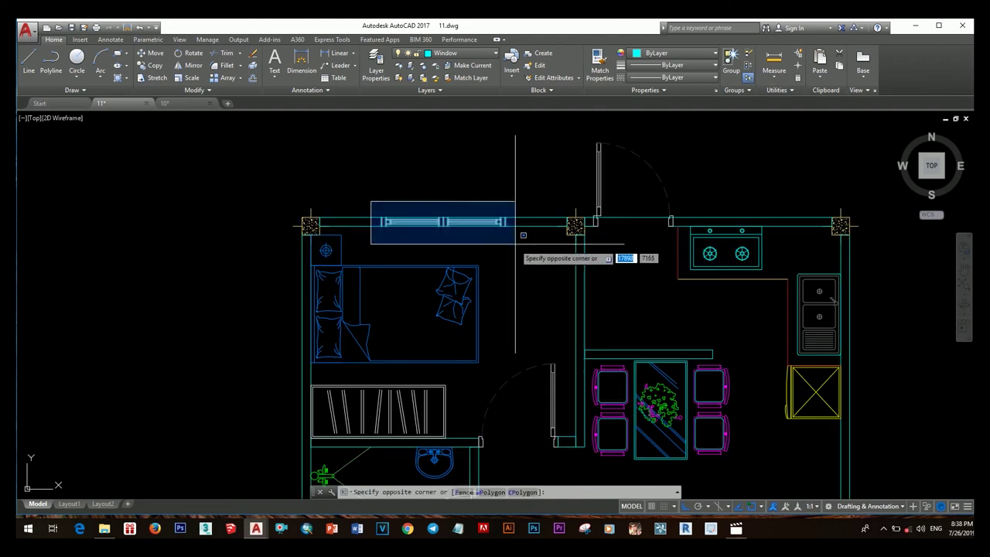
pyautogui.write('CO')
pyautogui.press('Return')
pyautogui.click(443, 222)
pyautogui.scroll(-2, 496, 279)
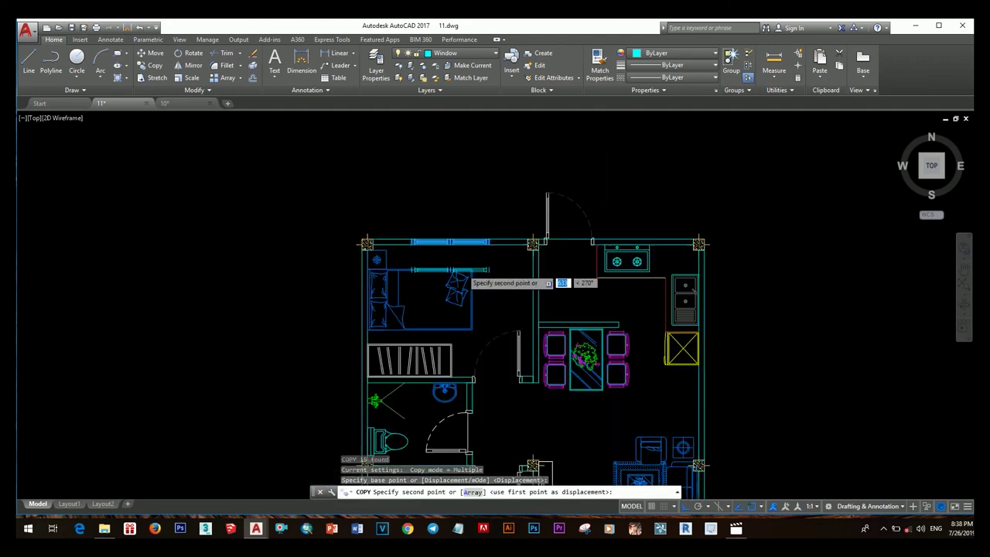
pyautogui.scroll(4, 433, 363)
pyautogui.click(418, 340)
pyautogui.scroll(-3, 418, 341)
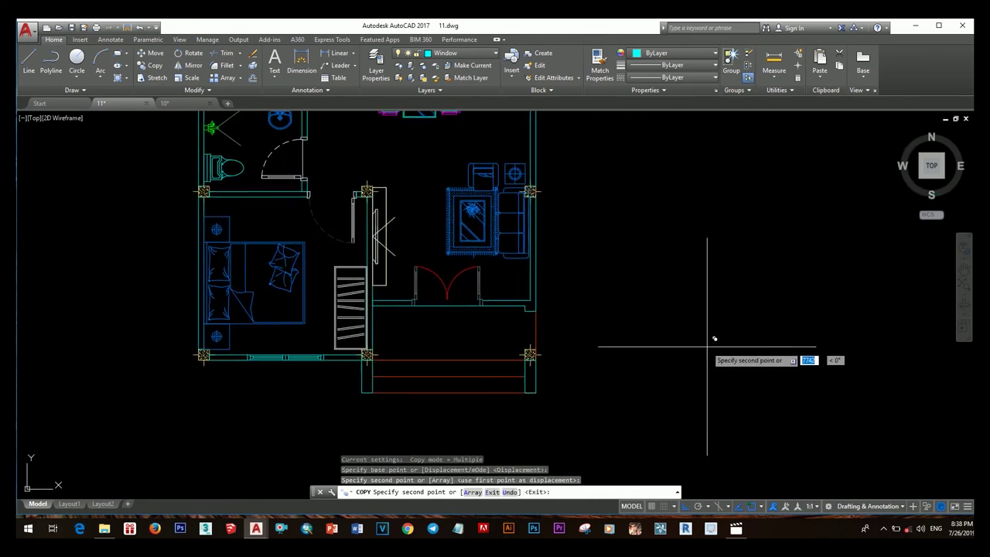
pyautogui.scroll(-3, 707, 347)
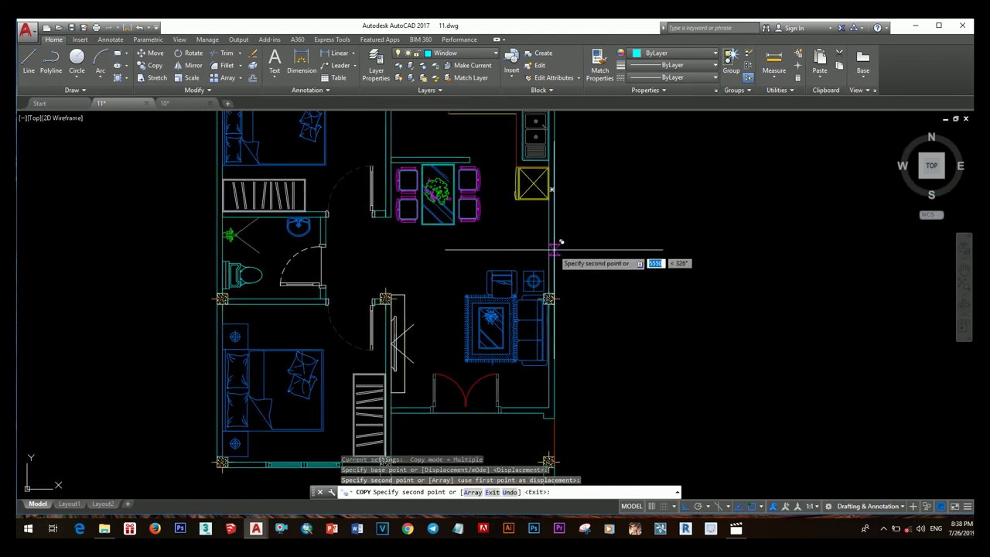
pyautogui.press('Escape')
# Move a window block right of the plan and rotate it 90° upright.
pyautogui.click(507, 237)
pyautogui.press('Return')
pyautogui.click(627, 258)
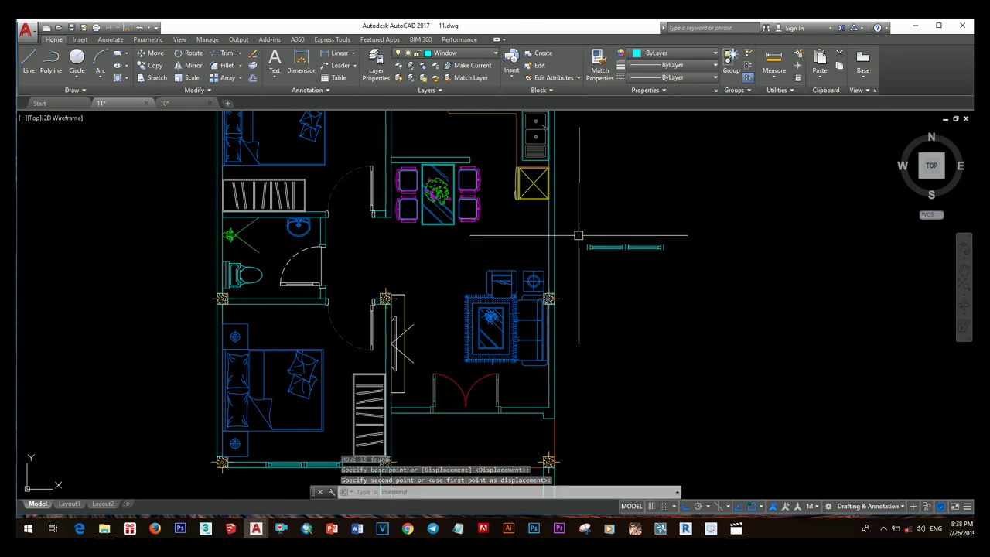
pyautogui.click(697, 256)
pyautogui.write('ro')
pyautogui.press('Return')
pyautogui.click(652, 280)
pyautogui.click(651, 315)
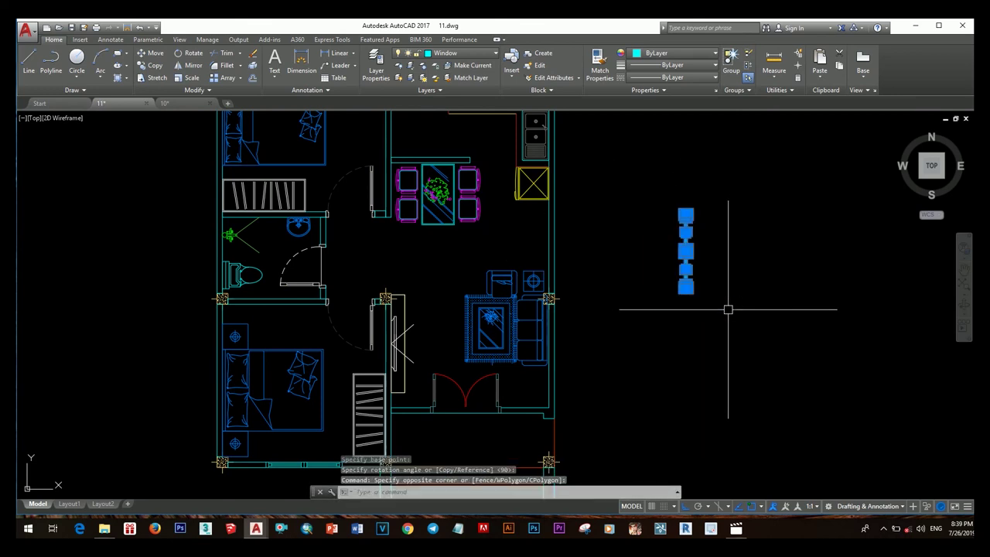
# Move the upright window into the right-hand exterior wall.
pyautogui.press('Return')
pyautogui.scroll(3, 725, 310)
pyautogui.click(680, 291)
pyautogui.scroll(2, 681, 302)
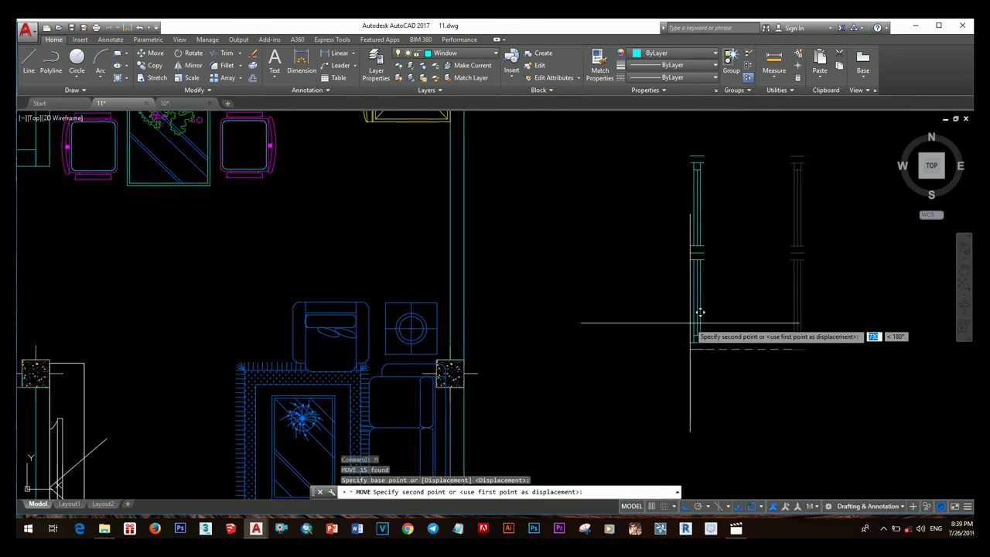
pyautogui.scroll(-1, 619, 310)
pyautogui.click(577, 311)
pyautogui.scroll(-2, 586, 312)
pyautogui.scroll(-1, 604, 325)
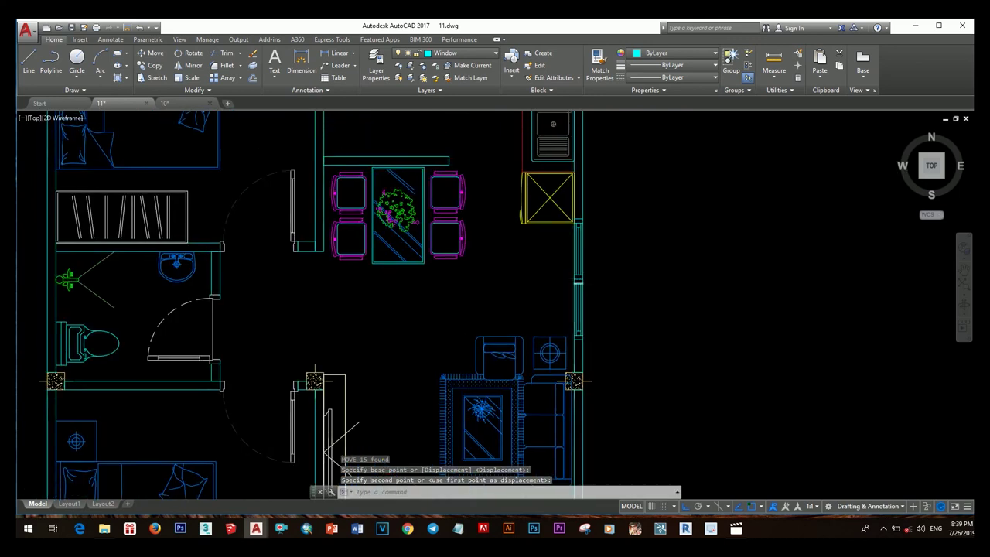
pyautogui.scroll(-2, 638, 358)
# Copy the top bedroom window onto the kitchen's top wall above the stove.
pyautogui.moveTo(638, 358); pyautogui.dragTo(580, 328, button='middle')
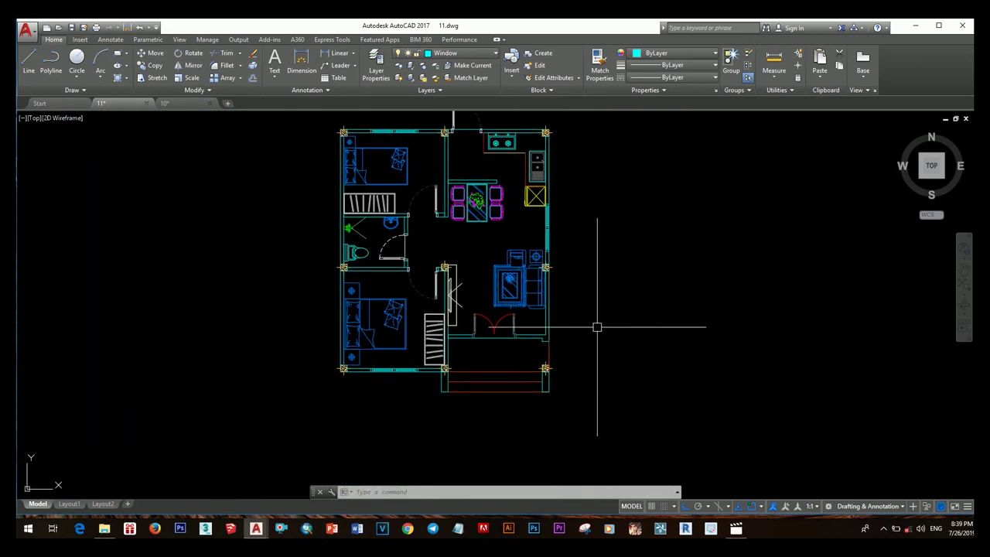
pyautogui.scroll(-2, 597, 327)
pyautogui.scroll(2, 611, 318)
pyautogui.moveTo(642, 259); pyautogui.dragTo(630, 307, button='middle')
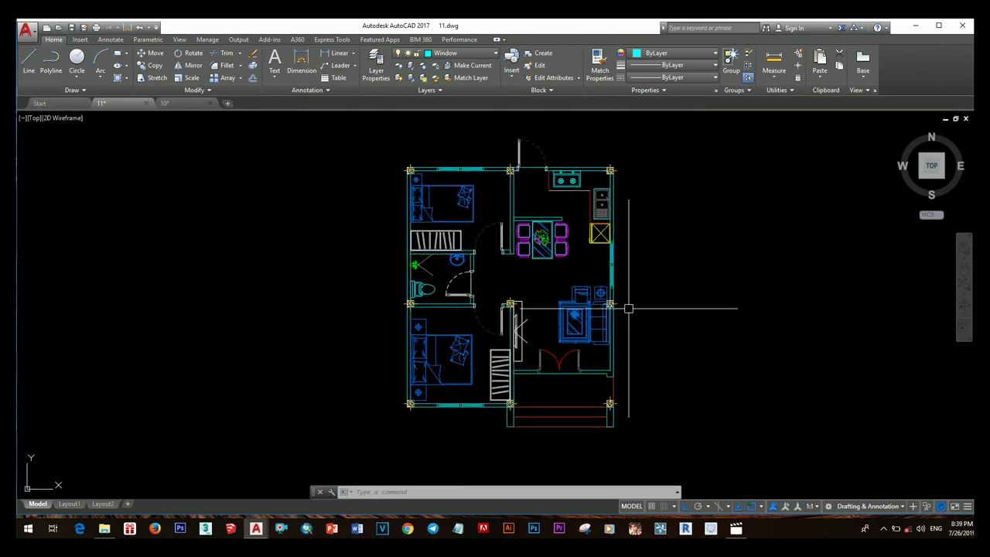
pyautogui.scroll(2, 541, 193)
pyautogui.moveTo(534, 194); pyautogui.dragTo(593, 217, button='middle')
pyautogui.scroll(2, 593, 217)
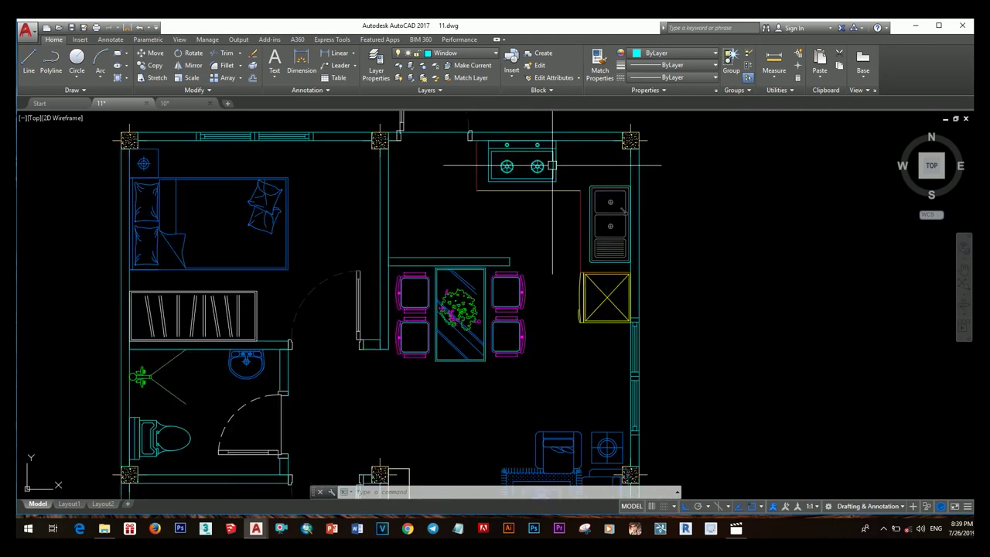
pyautogui.moveTo(499, 190); pyautogui.dragTo(520, 260, button='middle')
pyautogui.moveTo(177, 111); pyautogui.dragTo(374, 177, button='middle')
pyautogui.click(429, 202)
pyautogui.click(497, 226)
pyautogui.write('c')
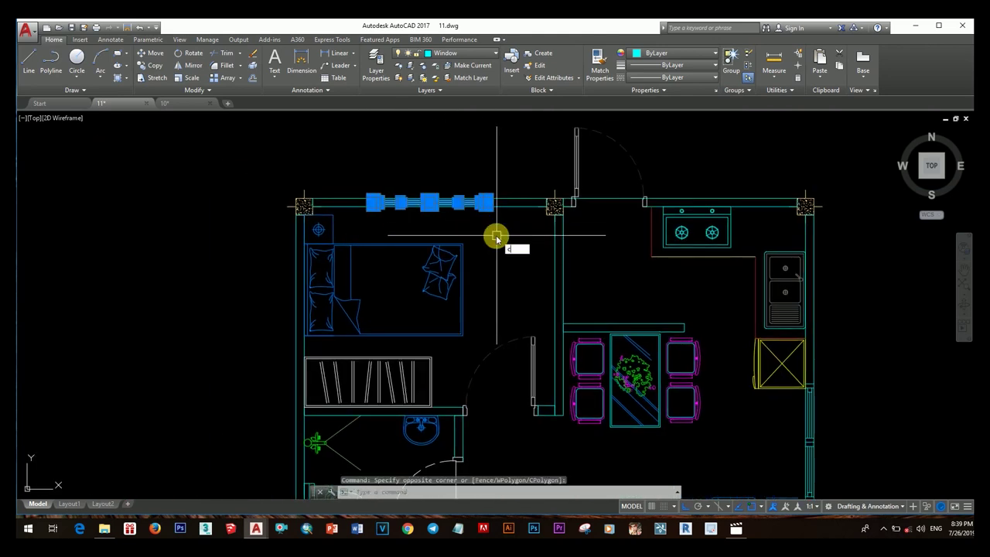
pyautogui.write('o')
pyautogui.press('Return')
pyautogui.scroll(4, 436, 205)
pyautogui.click(526, 217)
pyautogui.moveTo(936, 229); pyautogui.dragTo(414, 256, button='middle')
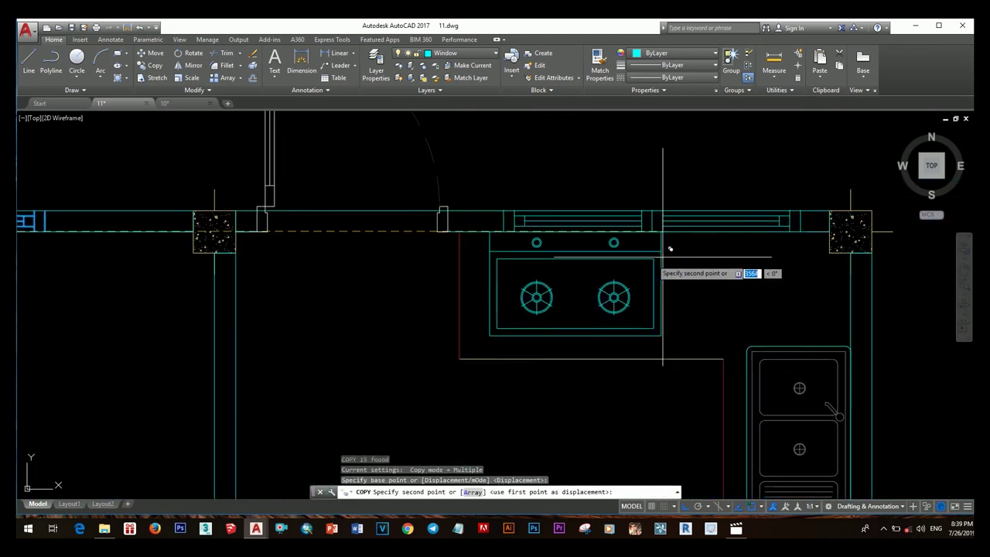
pyautogui.click(612, 241)
pyautogui.press('Escape')
# Pan and zoom to centre the whole floor plan in view.
pyautogui.scroll(-3, 633, 240)
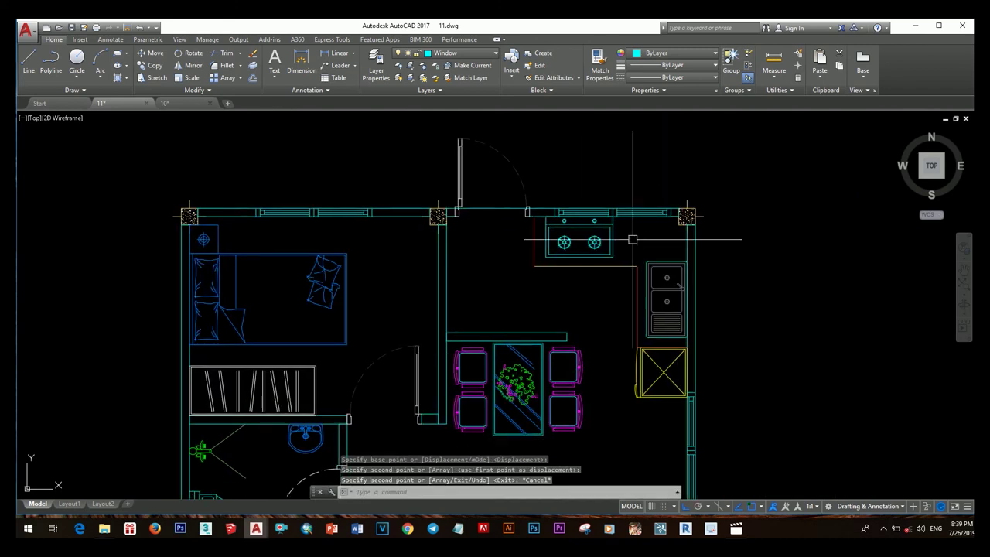
pyautogui.scroll(2, 633, 240)
pyautogui.scroll(2, 577, 227)
pyautogui.scroll(-5, 577, 228)
pyautogui.moveTo(565, 410); pyautogui.dragTo(564, 310, button='middle')
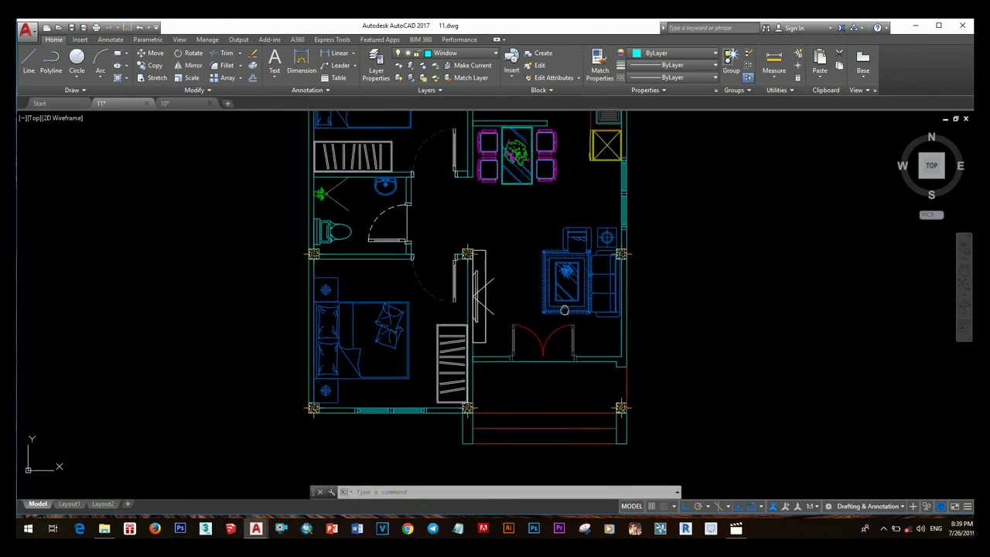
pyautogui.scroll(-2, 625, 332)
pyautogui.moveTo(632, 311)
pyautogui.mouseDown(button='middle')
pyautogui.moveTo(584, 292)
pyautogui.moveTo(590, 286)
pyautogui.moveTo(495, 288)
pyautogui.moveTo(487, 268)
pyautogui.mouseUp(button='middle')
# Make Hatch the current layer.
pyautogui.scroll(4, 467, 364)
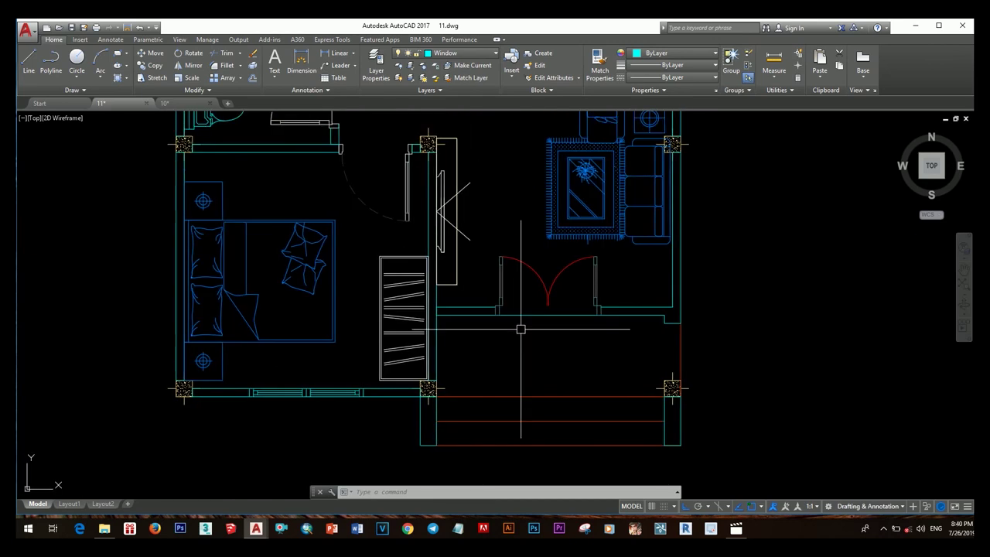
pyautogui.click(445, 53)
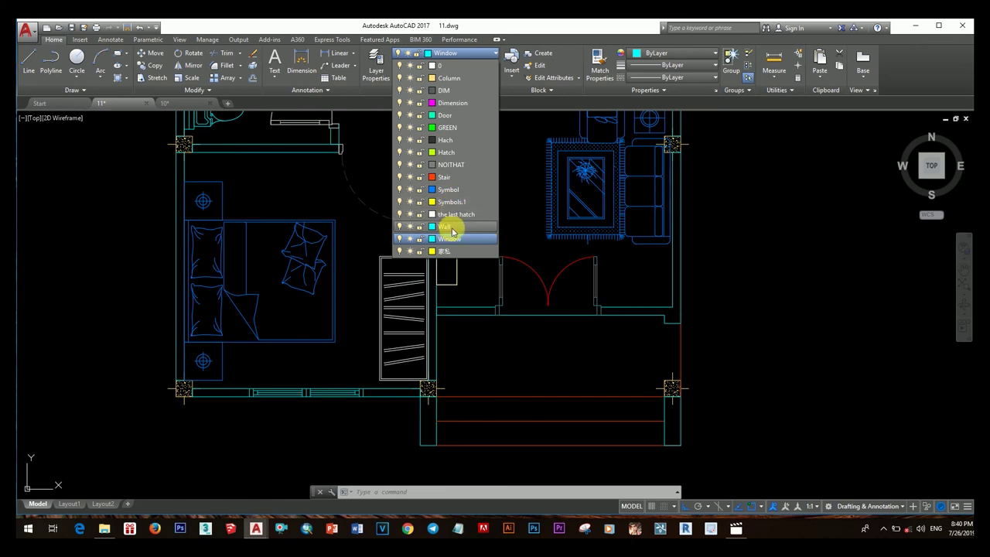
pyautogui.click(451, 153)
pyautogui.moveTo(630, 300); pyautogui.dragTo(559, 311, button='middle')
# Start HATCH with the ANSI31 pattern and fill the short wall beside the stairs.
pyautogui.write('h')
pyautogui.press('Return')
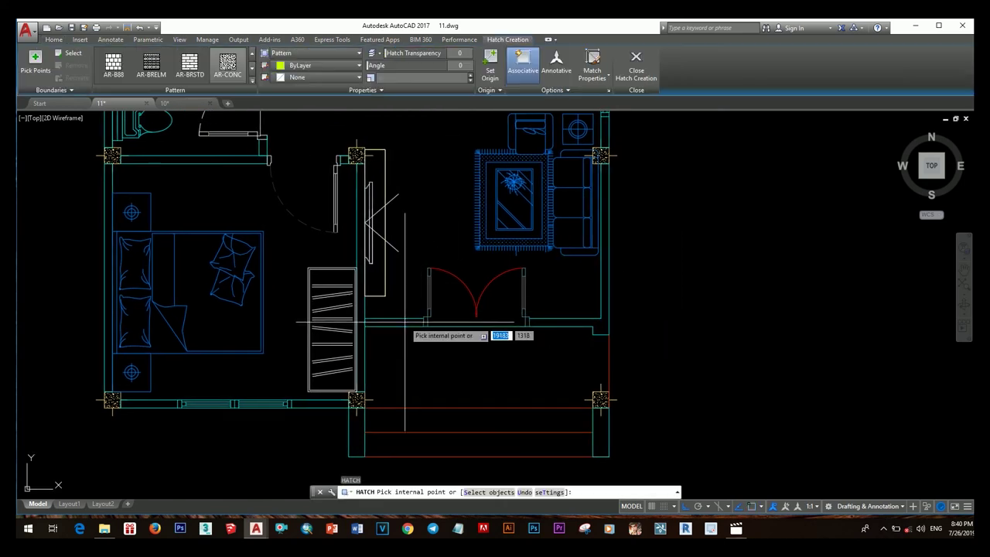
pyautogui.click(253, 79)
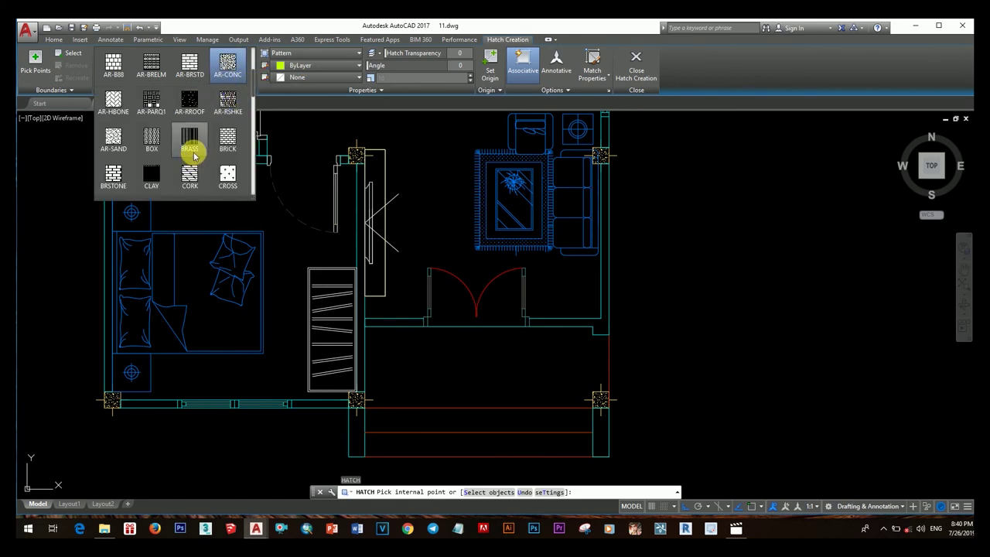
pyautogui.click(190, 66)
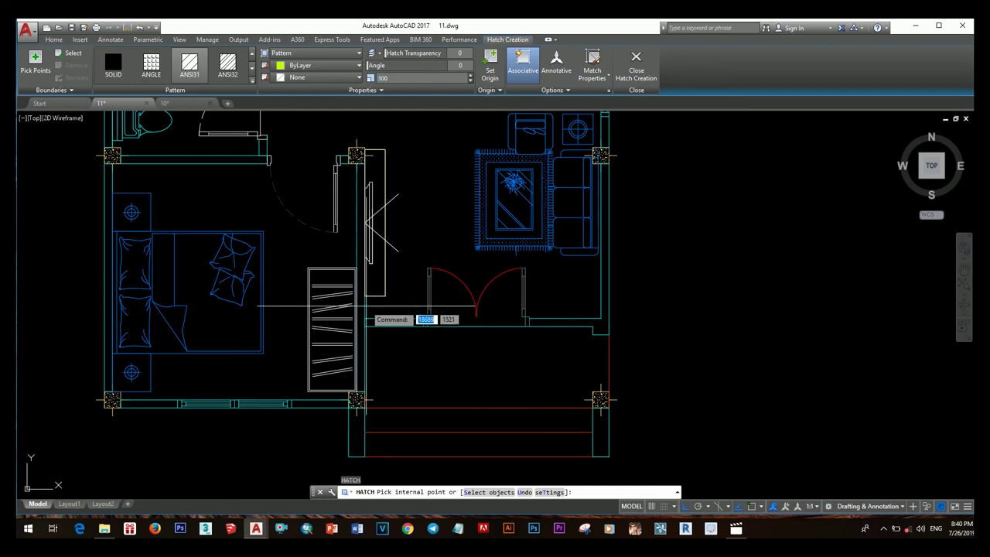
pyautogui.click(387, 322)
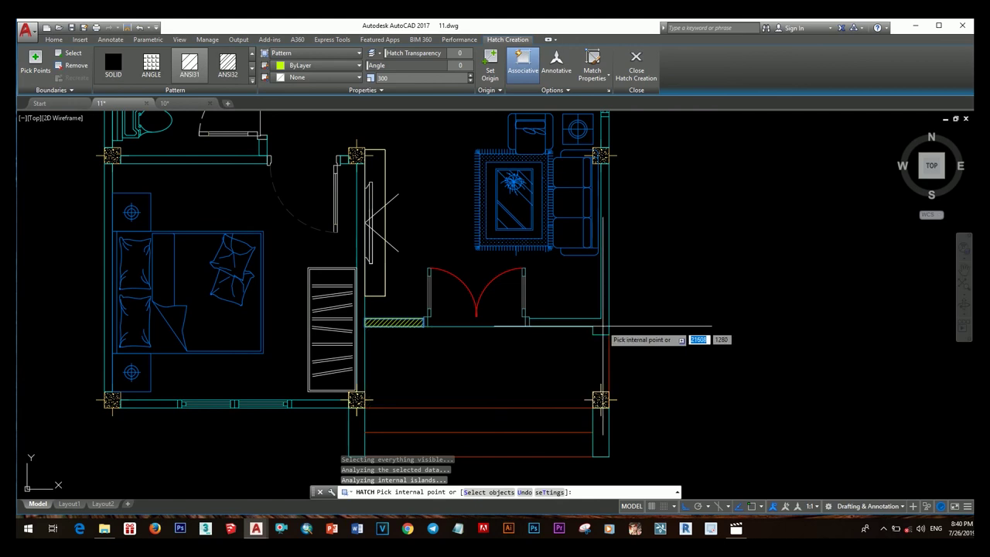
pyautogui.scroll(-2, 598, 317)
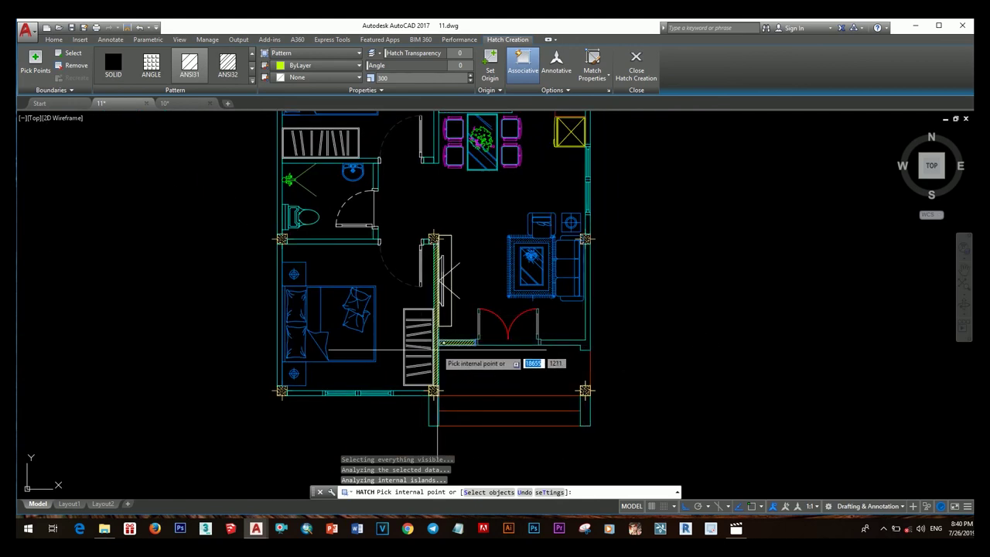
pyautogui.moveTo(452, 406); pyautogui.dragTo(460, 353, button='middle')
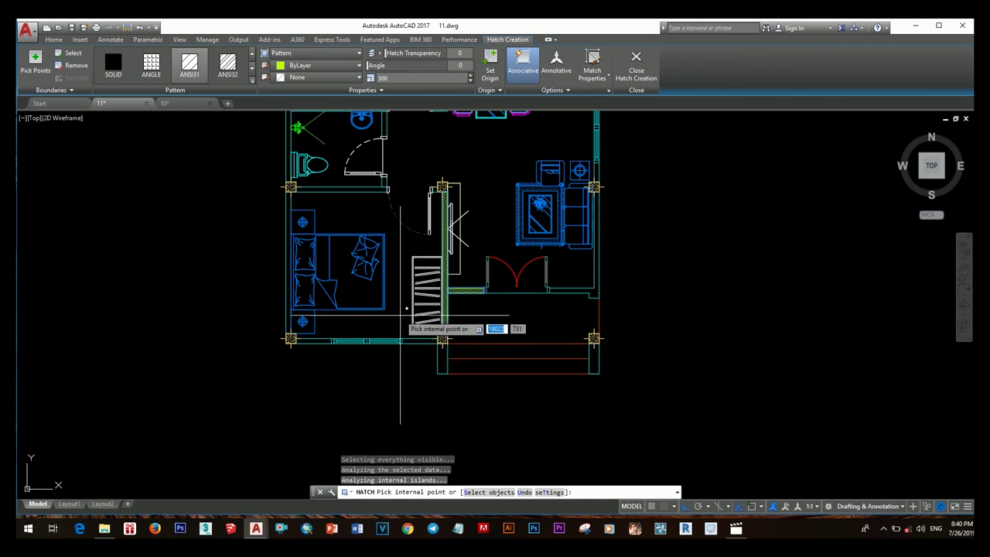
pyautogui.press('Escape')
pyautogui.scroll(2, 419, 382)
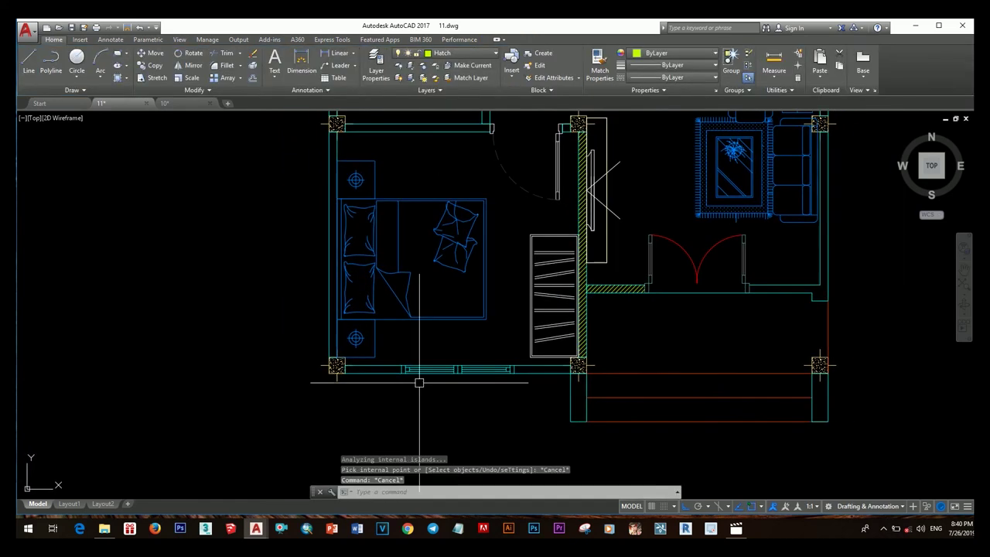
# Hatch the wall above the bathroom and the bathroom's right-hand wall.
pyautogui.press('Return')
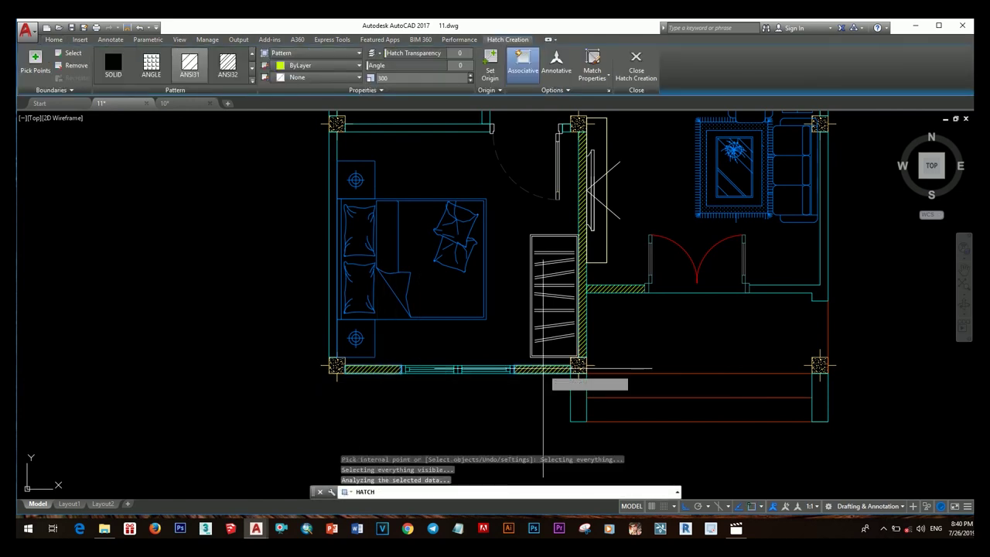
pyautogui.moveTo(338, 304); pyautogui.dragTo(376, 452, button='middle')
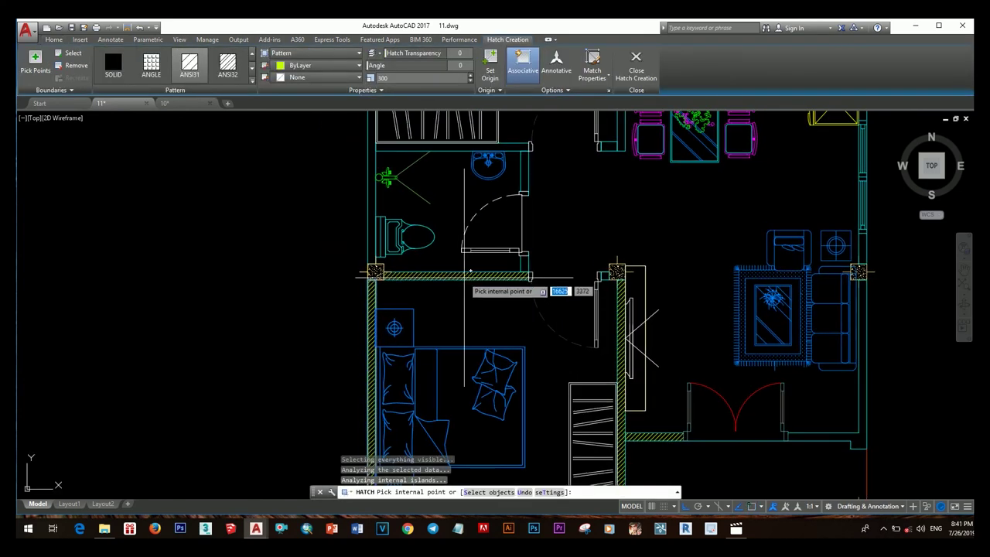
pyautogui.scroll(2, 581, 285)
pyautogui.scroll(2, 657, 325)
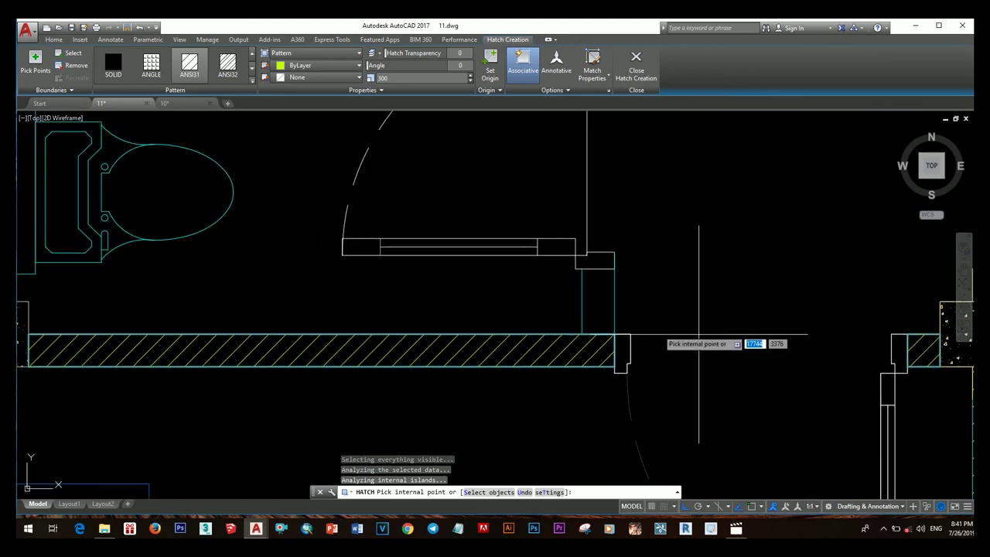
pyautogui.scroll(-1, 503, 321)
pyautogui.scroll(-3, 418, 267)
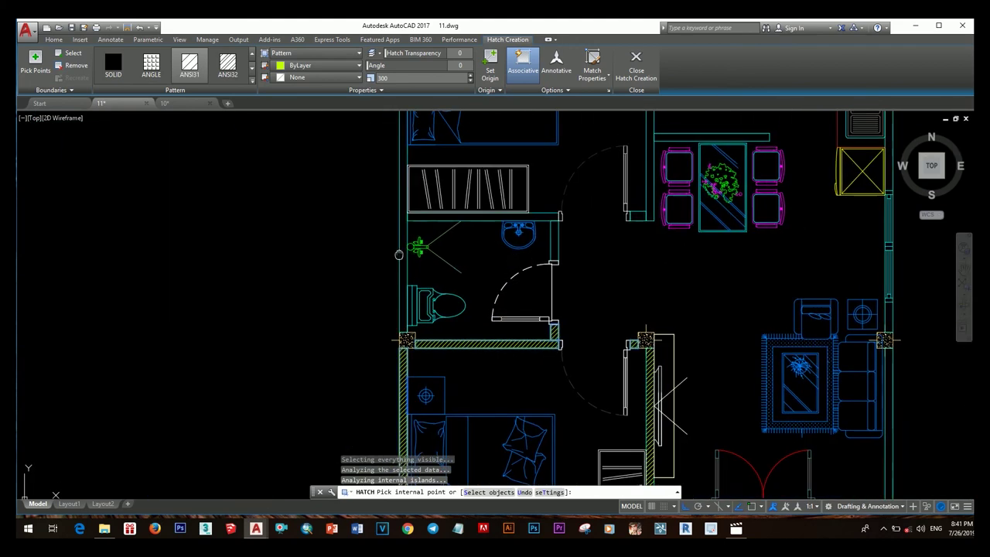
pyautogui.click(470, 263)
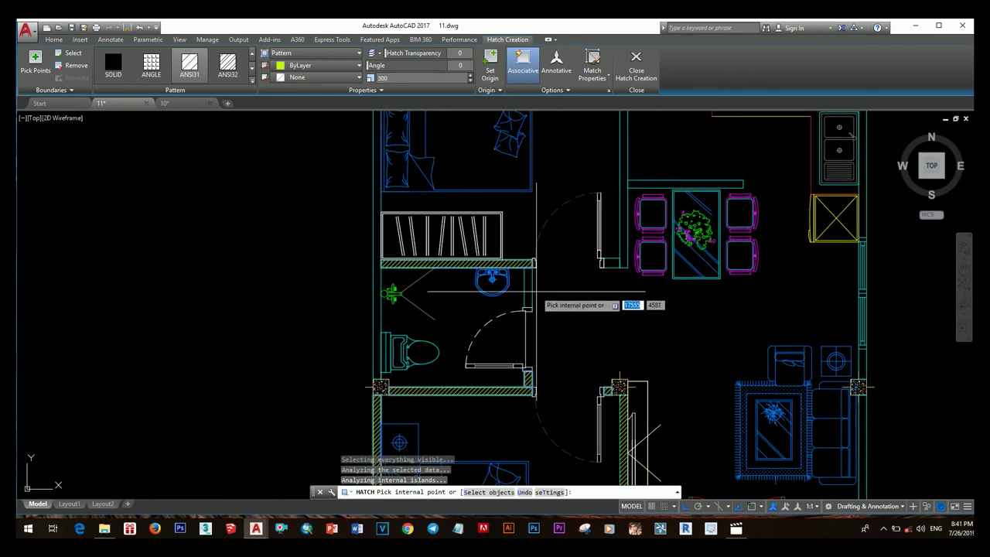
pyautogui.click(532, 292)
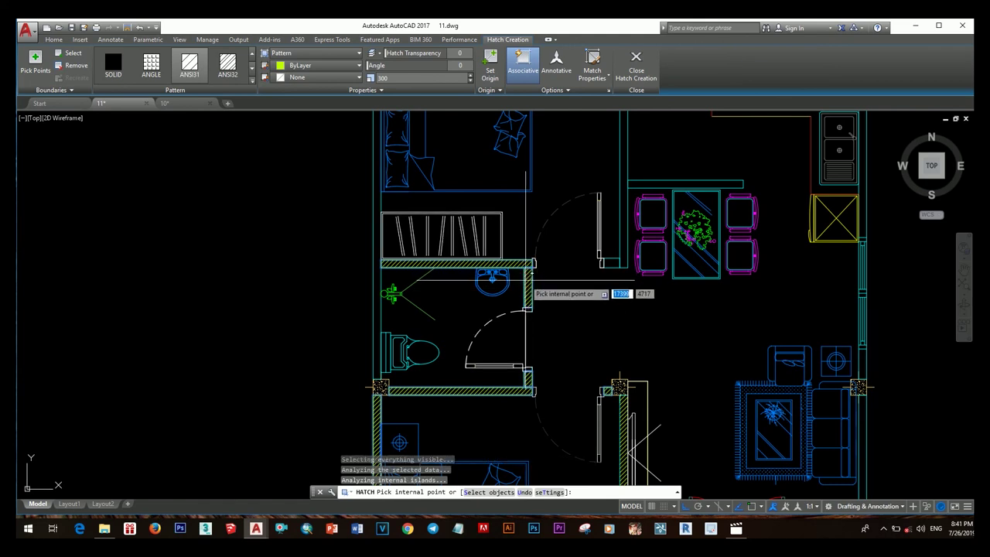
pyautogui.scroll(-2, 613, 262)
pyautogui.moveTo(674, 212)
pyautogui.mouseDown(button='middle')
pyautogui.moveTo(540, 274)
pyautogui.moveTo(546, 333)
pyautogui.mouseUp(button='middle')
pyautogui.scroll(4, 546, 295)
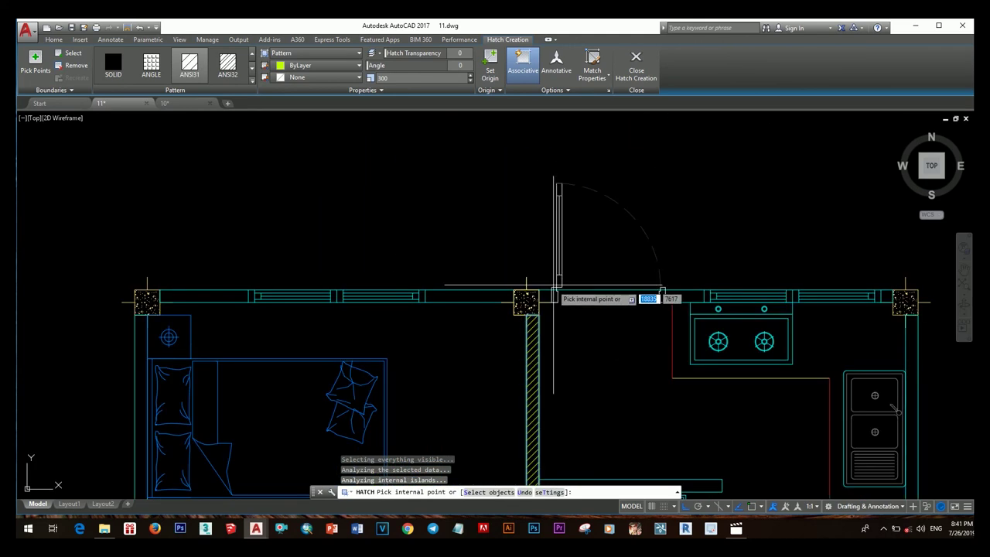
# Hatch both top wall segments of the upper bedroom, then end the hatching.
pyautogui.click(448, 295)
pyautogui.moveTo(449, 295); pyautogui.dragTo(674, 254, button='middle')
pyautogui.click(418, 259)
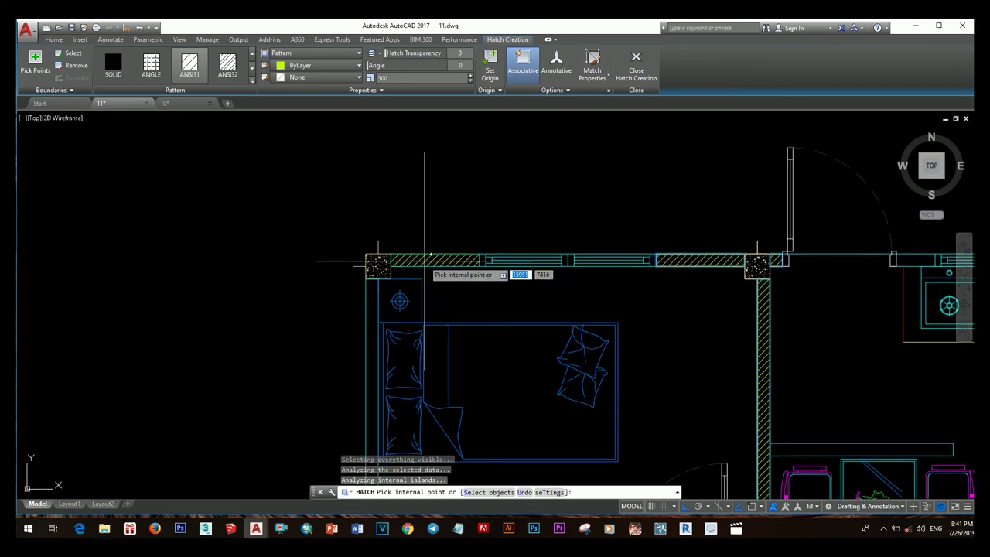
pyautogui.moveTo(446, 352); pyautogui.dragTo(472, 244, button='middle')
pyautogui.scroll(-4, 472, 244)
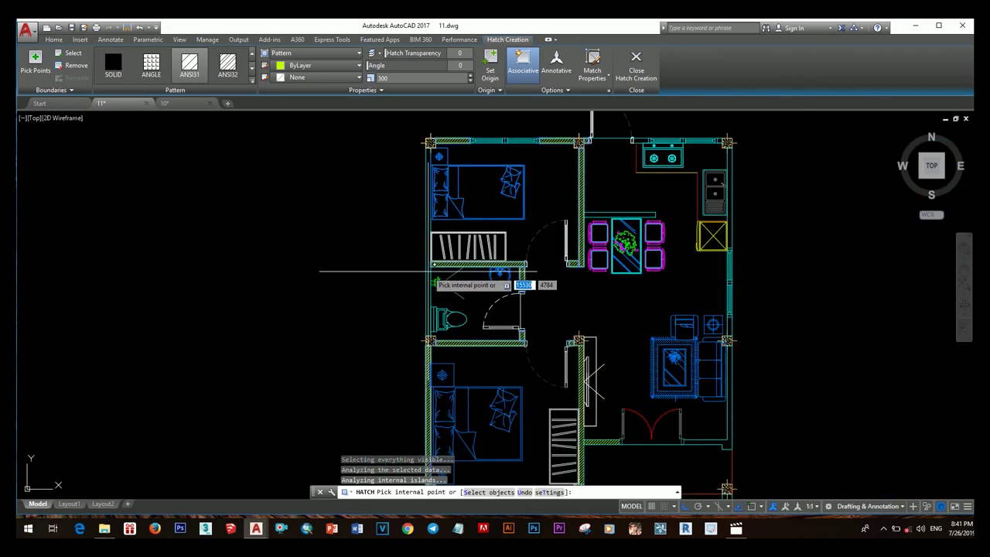
pyautogui.moveTo(728, 183); pyautogui.dragTo(541, 255, button='middle')
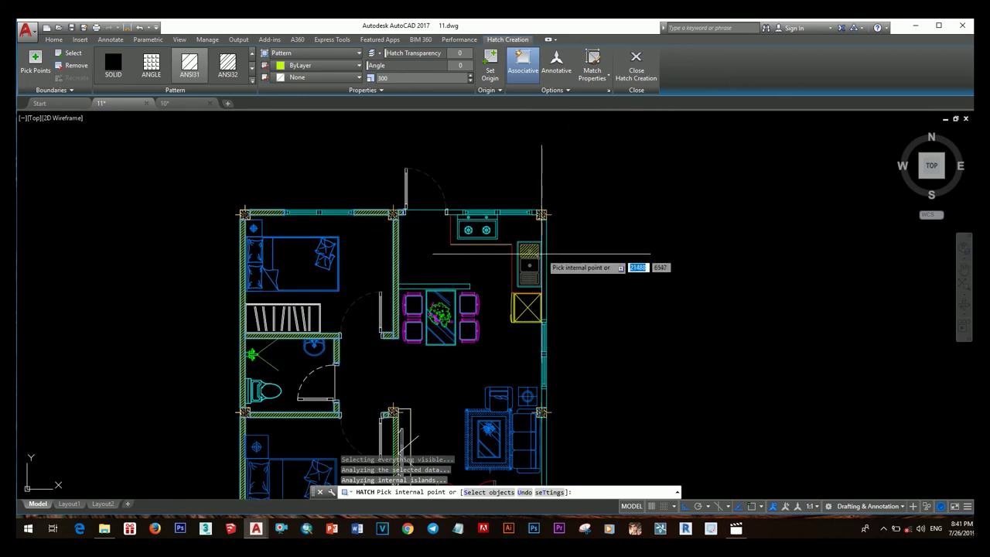
pyautogui.scroll(6, 457, 217)
pyautogui.moveTo(804, 217); pyautogui.dragTo(582, 226, button='middle')
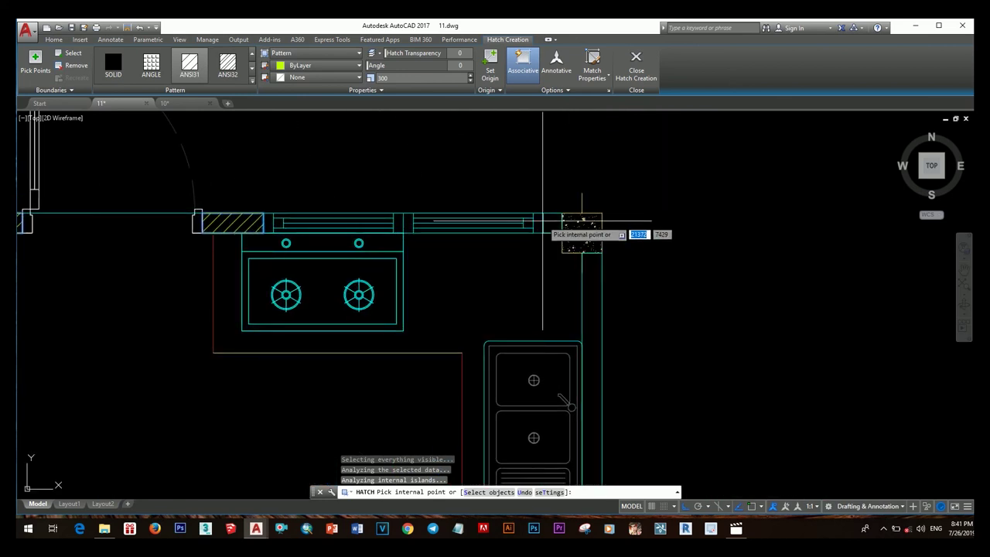
pyautogui.scroll(-6, 582, 226)
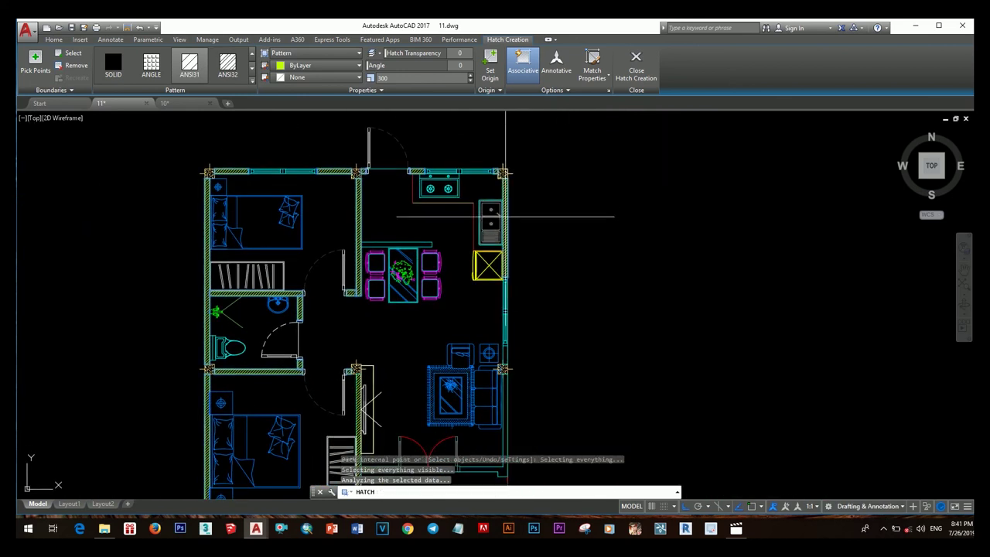
pyautogui.moveTo(539, 319); pyautogui.dragTo(538, 257, button='middle')
pyautogui.scroll(3, 503, 310)
pyautogui.scroll(-5, 503, 312)
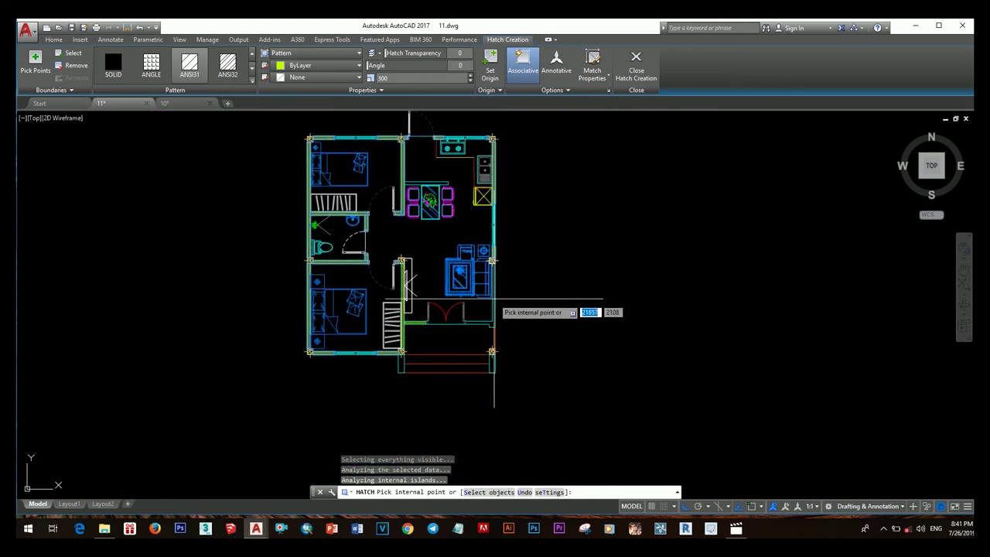
pyautogui.scroll(2, 495, 317)
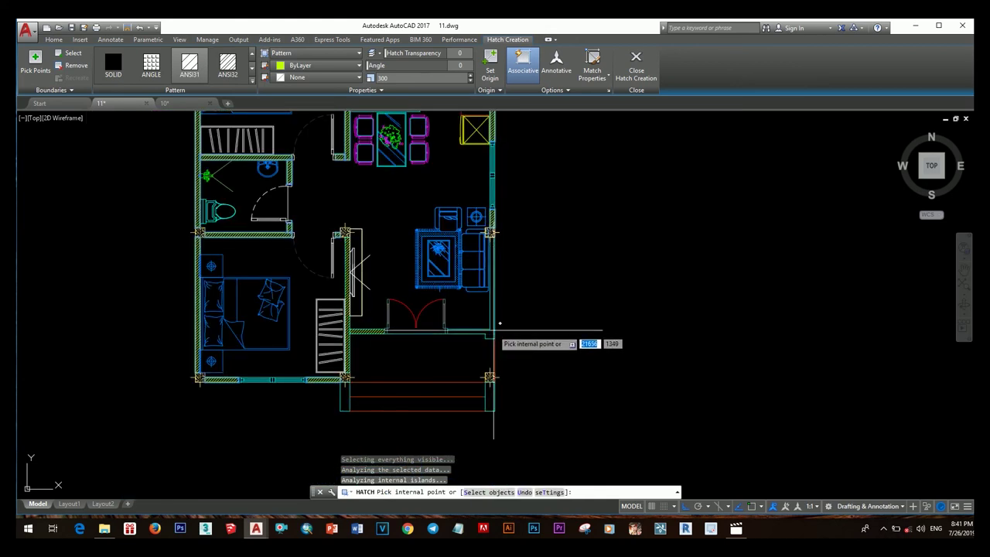
pyautogui.scroll(5, 489, 320)
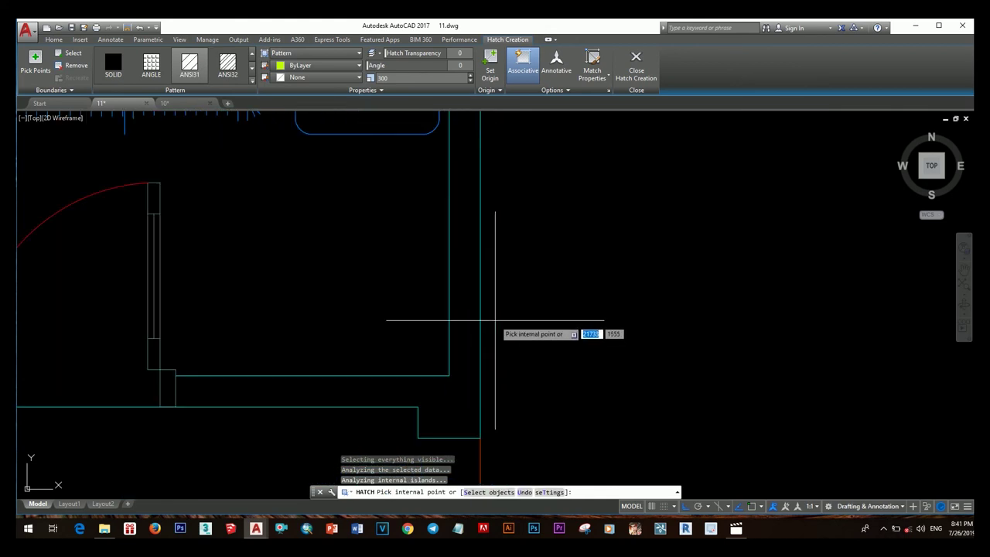
pyautogui.scroll(-4, 484, 316)
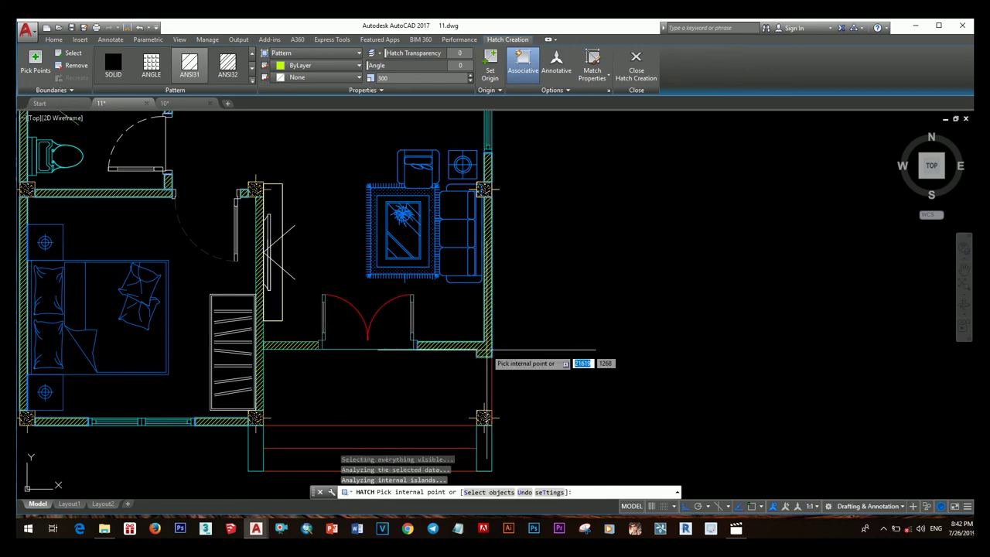
pyautogui.scroll(-6, 486, 350)
pyautogui.scroll(2, 517, 332)
pyautogui.scroll(3, 444, 346)
pyautogui.moveTo(444, 345)
pyautogui.mouseDown(button='middle')
pyautogui.moveTo(594, 352)
pyautogui.moveTo(572, 340)
pyautogui.mouseUp(button='middle')
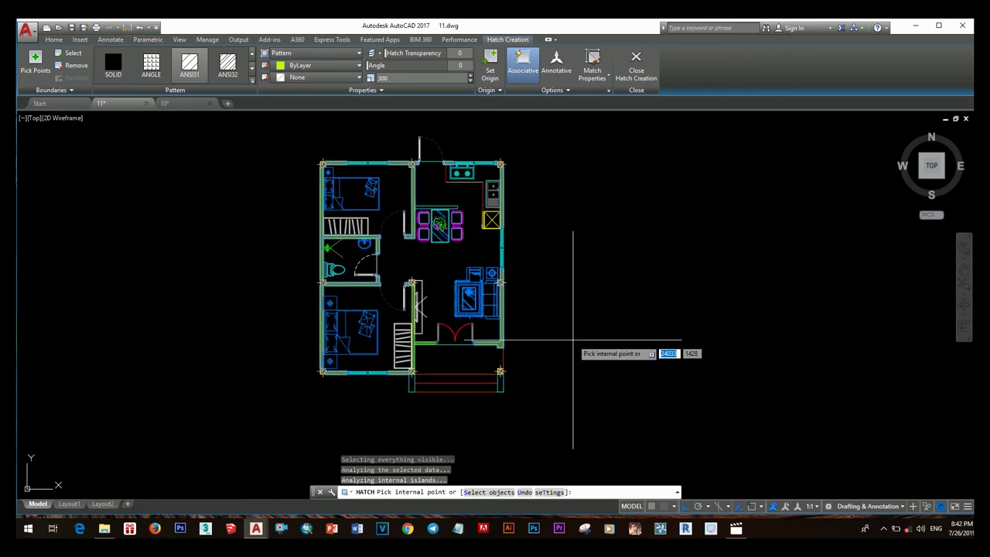
pyautogui.press('Escape')
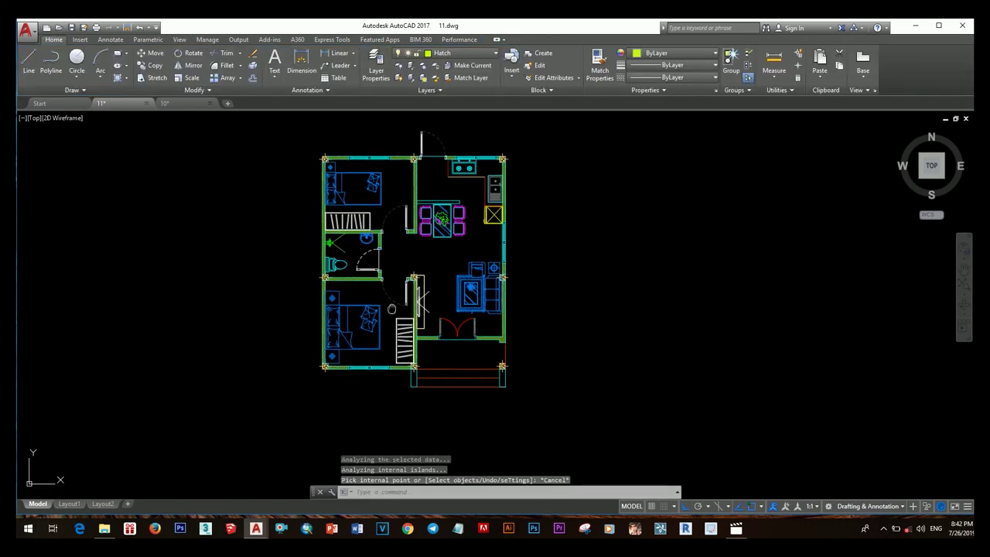
# Repeat HATCH and switch the pattern to ANSI37 crosshatch.
pyautogui.scroll(2, 542, 332)
pyautogui.scroll(3, 518, 327)
pyautogui.rightClick(518, 326)
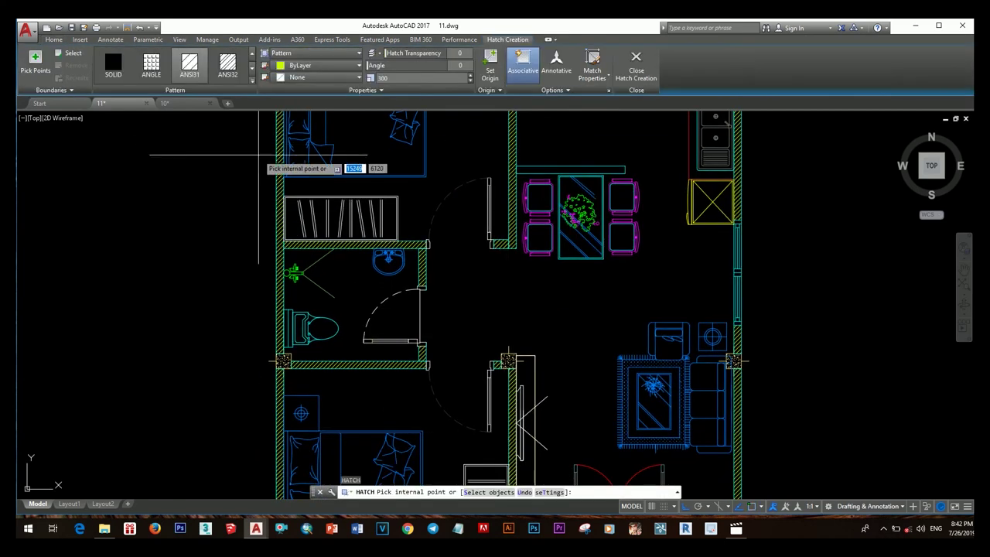
pyautogui.click(333, 68)
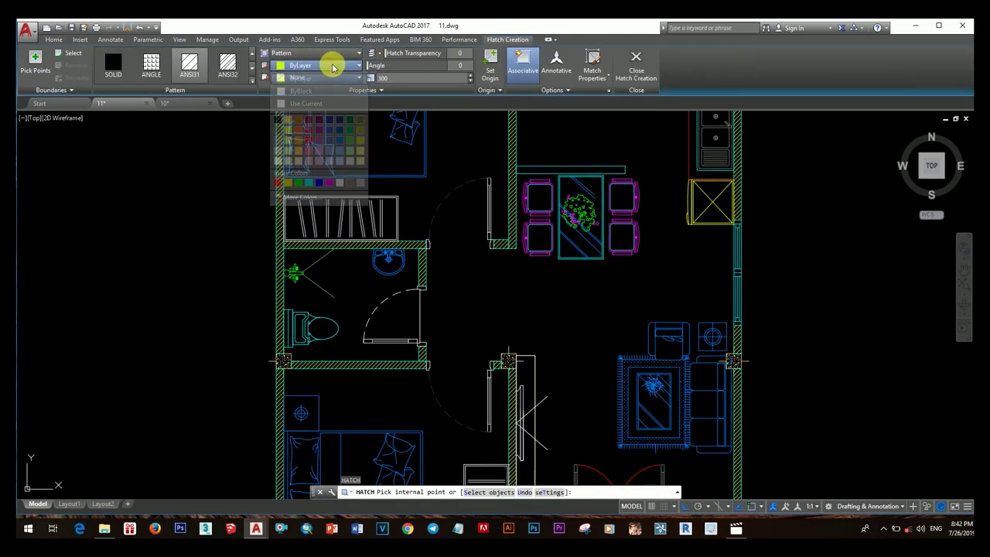
pyautogui.click(251, 79)
pyautogui.click(251, 79)
pyautogui.click(177, 148)
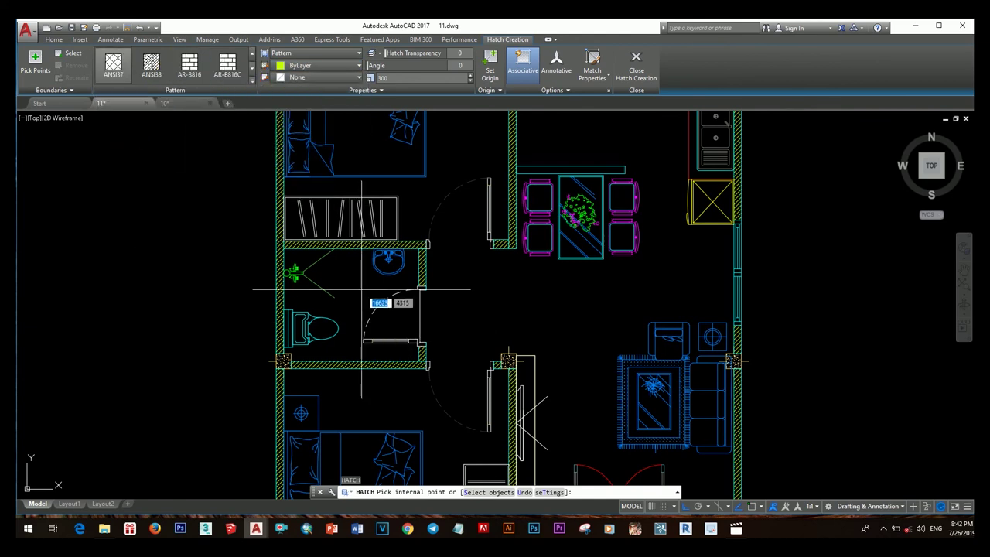
# Crosshatch the triangular bathroom corner and the area near the toilet.
pyautogui.click(362, 292)
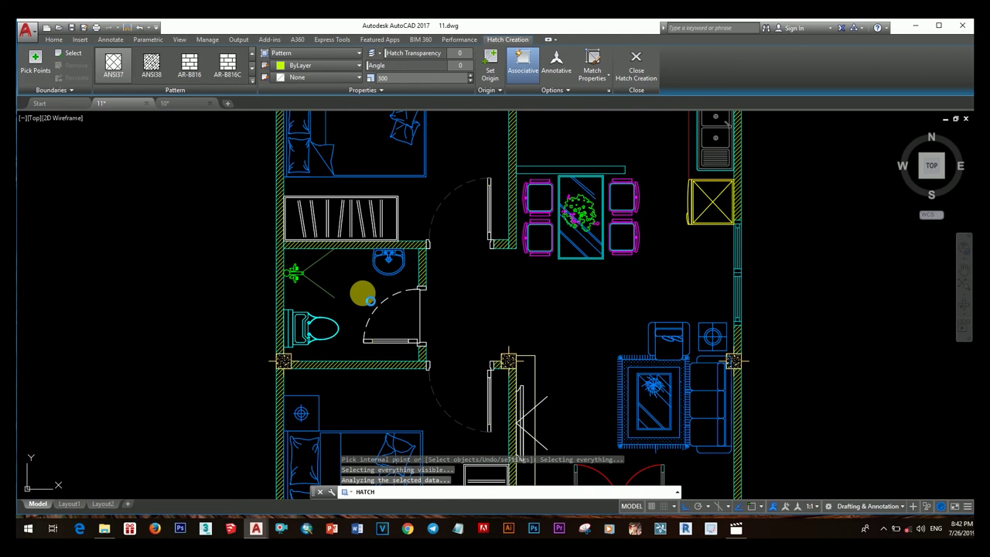
pyautogui.press('Return')
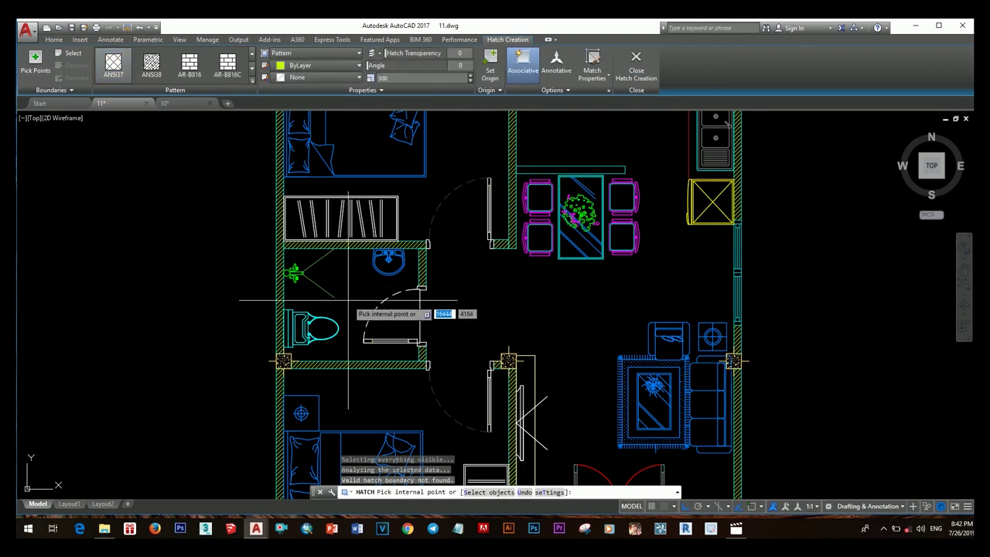
pyautogui.click(303, 258)
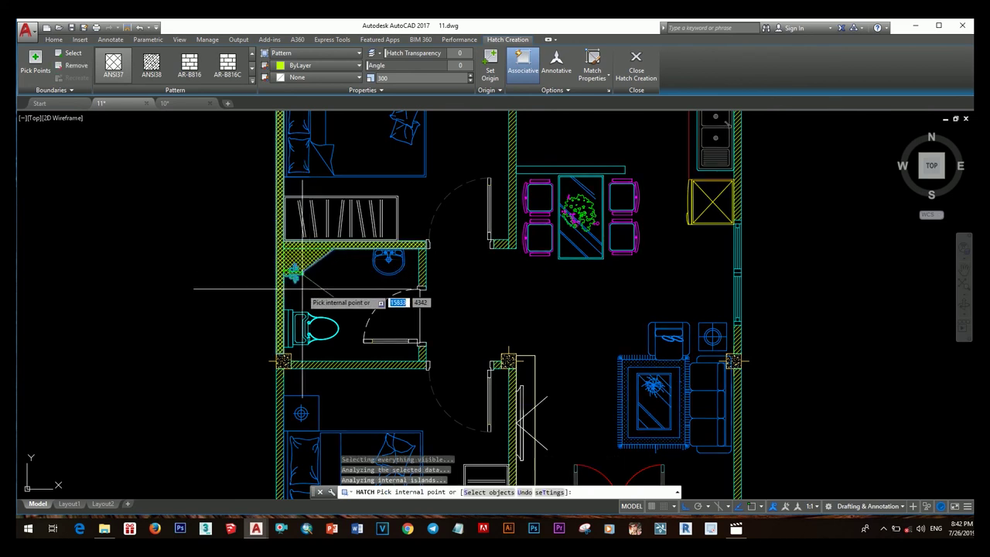
pyautogui.click(306, 299)
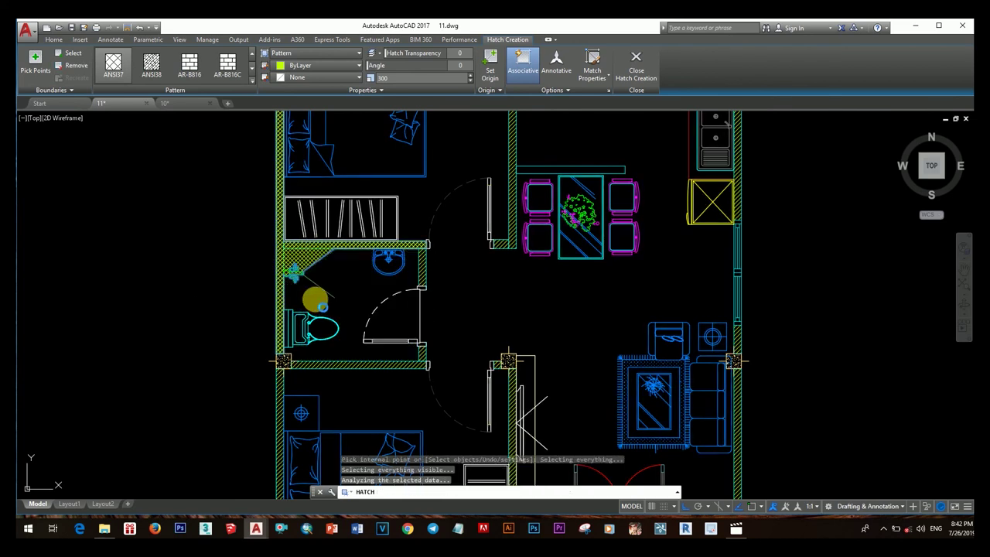
pyautogui.press('Escape')
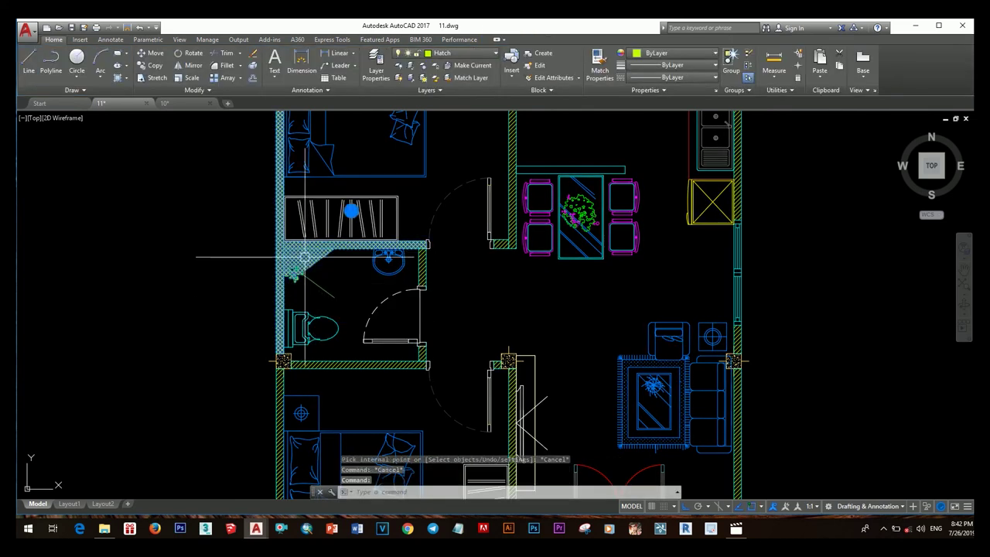
pyautogui.click(288, 271)
# Undo the bathroom crosshatch and make Dimension the current layer.
pyautogui.press('Escape')
pyautogui.hotkey('ctrl', 'z')
pyautogui.scroll(-5, 339, 284)
pyautogui.scroll(2, 431, 332)
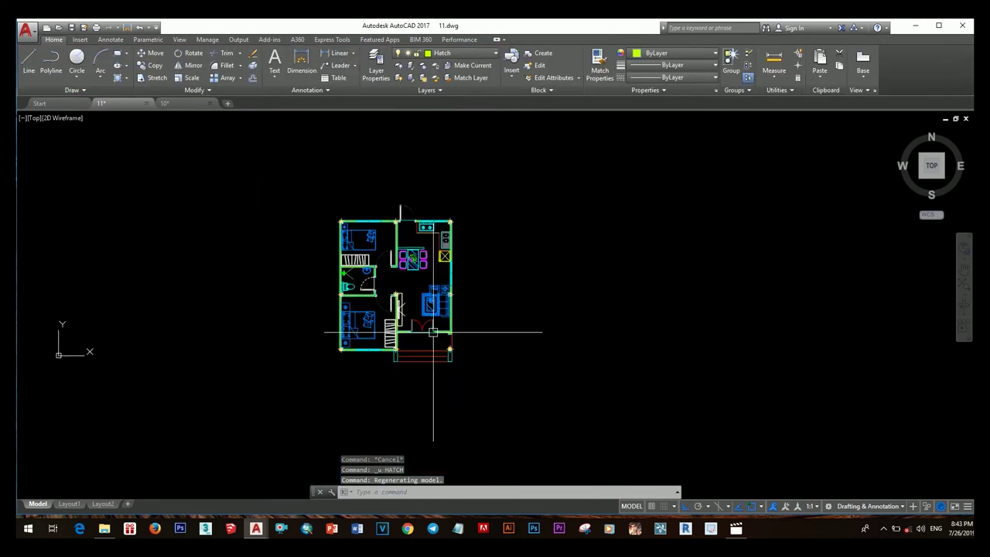
pyautogui.scroll(3, 431, 332)
pyautogui.moveTo(434, 294); pyautogui.dragTo(444, 301, button='middle')
pyautogui.click(475, 53)
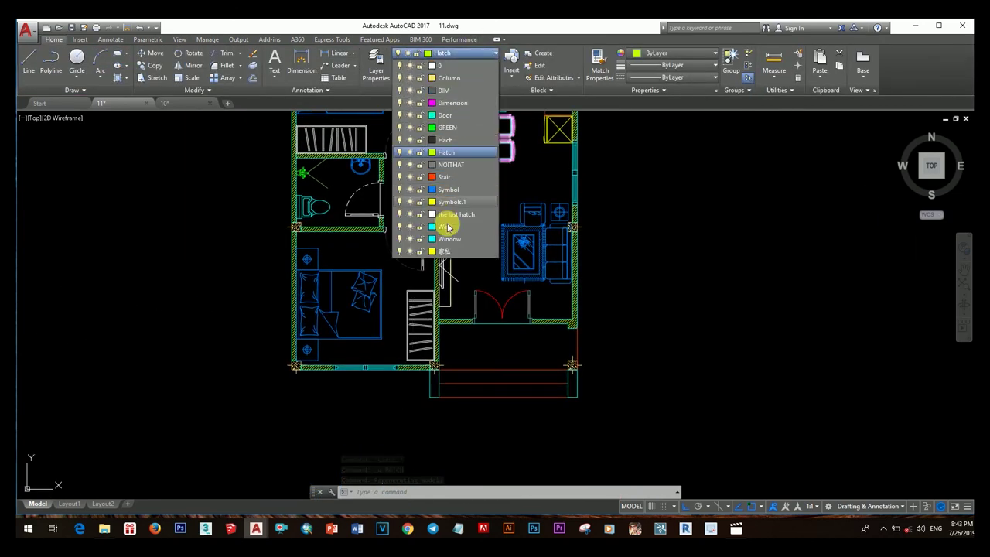
pyautogui.click(457, 96)
pyautogui.moveTo(454, 357); pyautogui.dragTo(484, 331, button='middle')
# Draw four horizontal XLINE construction lines through the column corners and along the top wall.
pyautogui.write('xl')
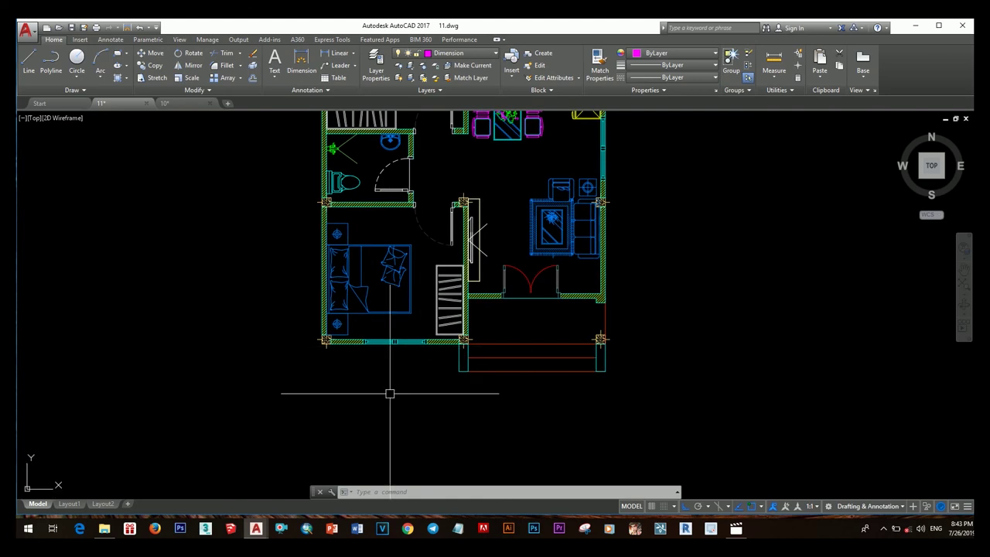
pyautogui.press('Return')
pyautogui.write('h')
pyautogui.press('Return')
pyautogui.scroll(5, 464, 370)
pyautogui.click(440, 371)
pyautogui.scroll(-5, 440, 371)
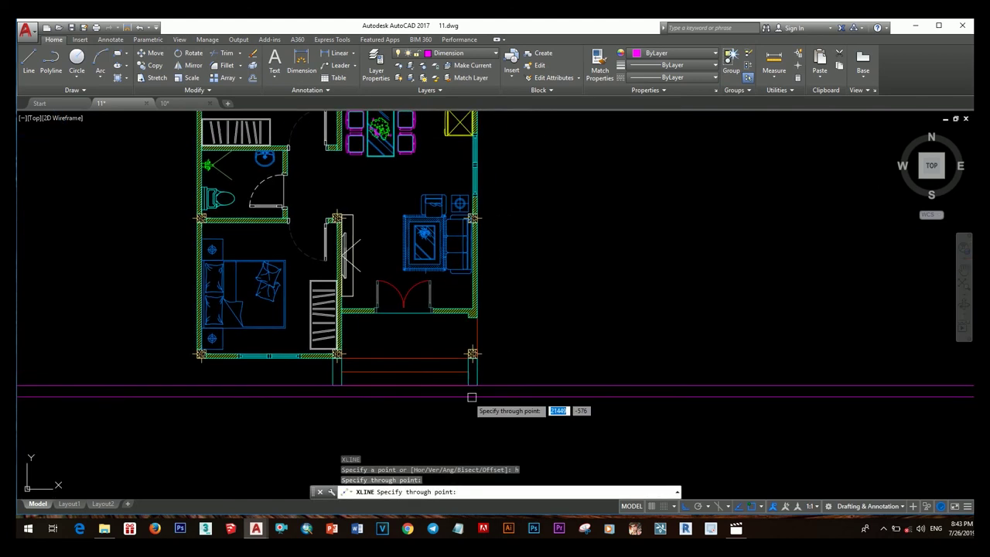
pyautogui.scroll(6, 478, 387)
pyautogui.click(543, 390)
pyautogui.scroll(-5, 542, 390)
pyautogui.scroll(5, 512, 310)
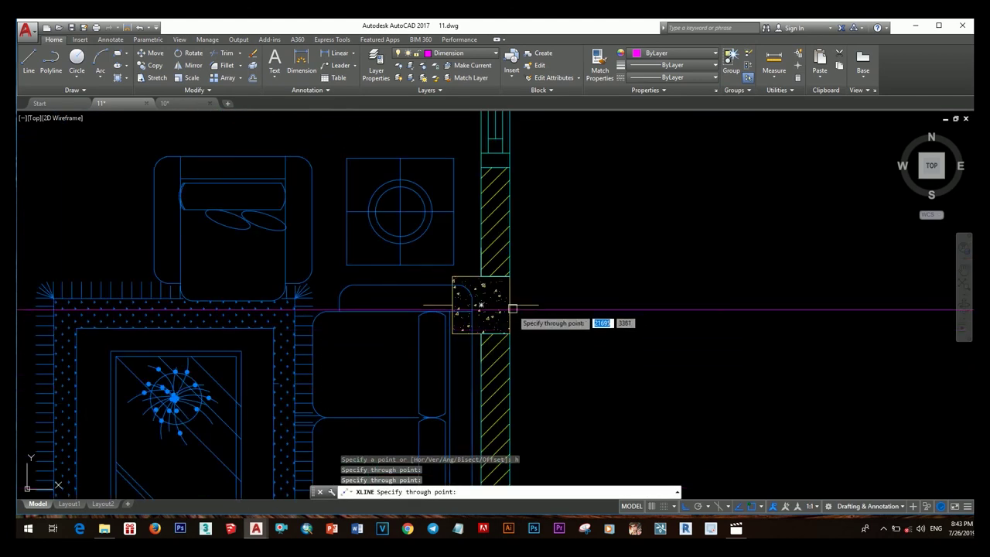
pyautogui.click(512, 308)
pyautogui.scroll(-4, 512, 232)
pyautogui.scroll(5, 511, 230)
pyautogui.scroll(2, 497, 232)
pyautogui.click(500, 250)
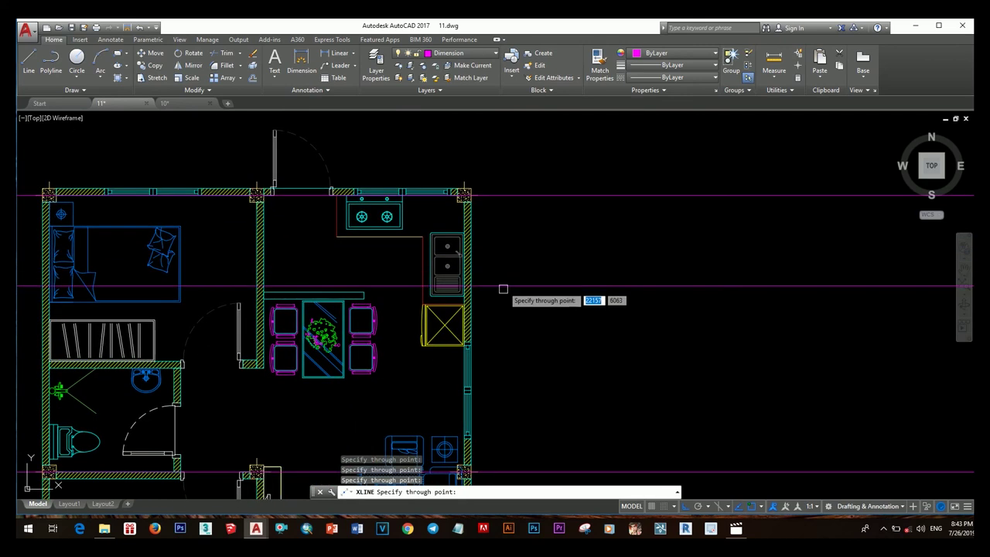
pyautogui.scroll(-6, 518, 341)
pyautogui.press('Escape')
# Draw two vertical construction lines through the plan's columns.
pyautogui.press('Return')
pyautogui.write('v')
pyautogui.press('Return')
pyautogui.scroll(5, 471, 369)
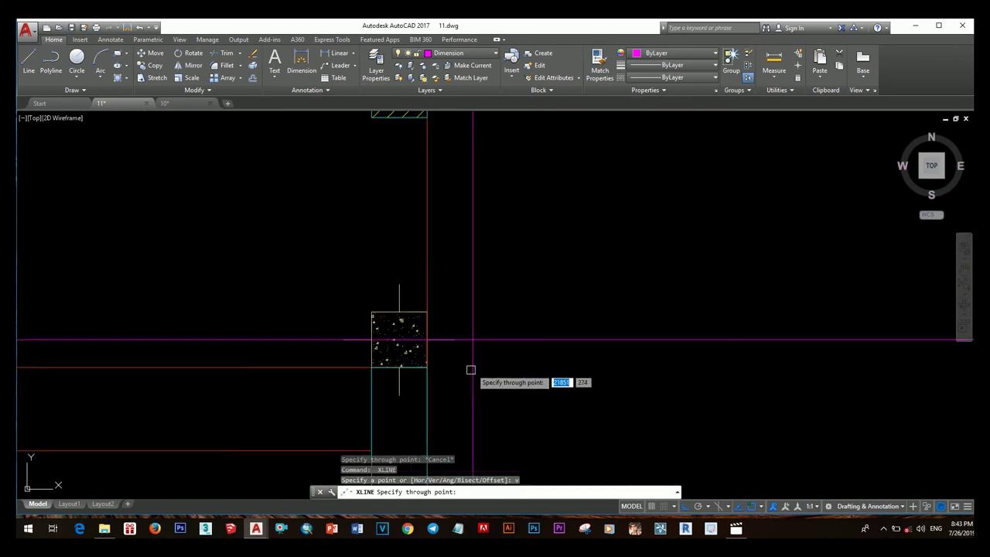
pyautogui.click(428, 337)
pyautogui.scroll(-5, 427, 338)
pyautogui.scroll(5, 488, 345)
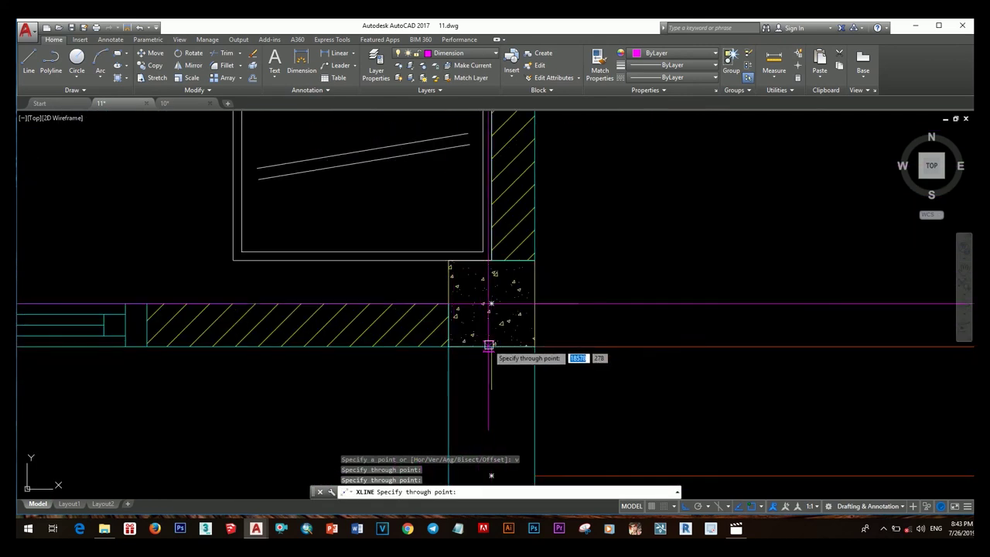
pyautogui.click(488, 345)
pyautogui.scroll(-5, 488, 346)
pyautogui.scroll(5, 298, 356)
pyautogui.press('Escape')
pyautogui.scroll(-3, 506, 349)
pyautogui.scroll(2, 504, 348)
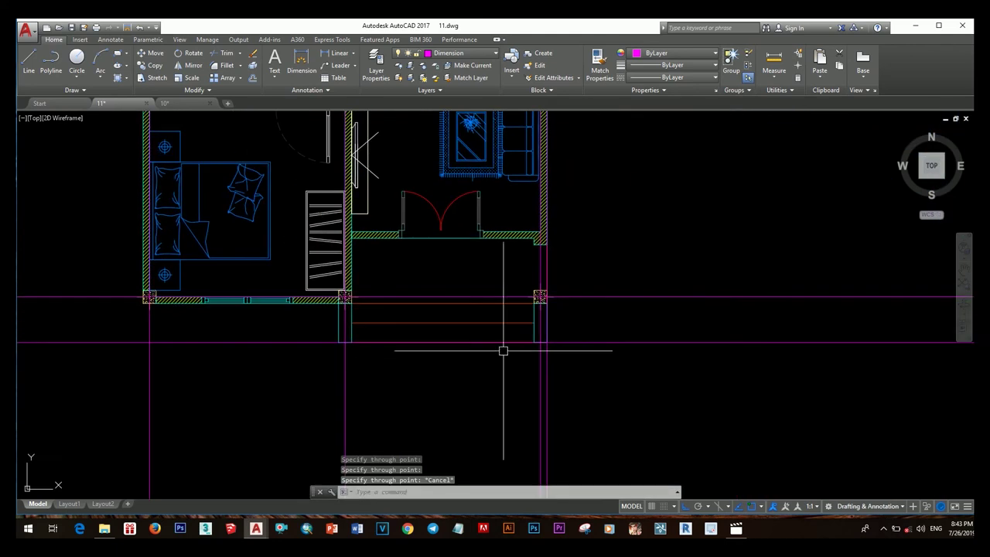
pyautogui.scroll(-3, 515, 325)
pyautogui.scroll(5, 669, 364)
# Offset the bottom and another construction line 600 outward from the plan.
pyautogui.press('Return')
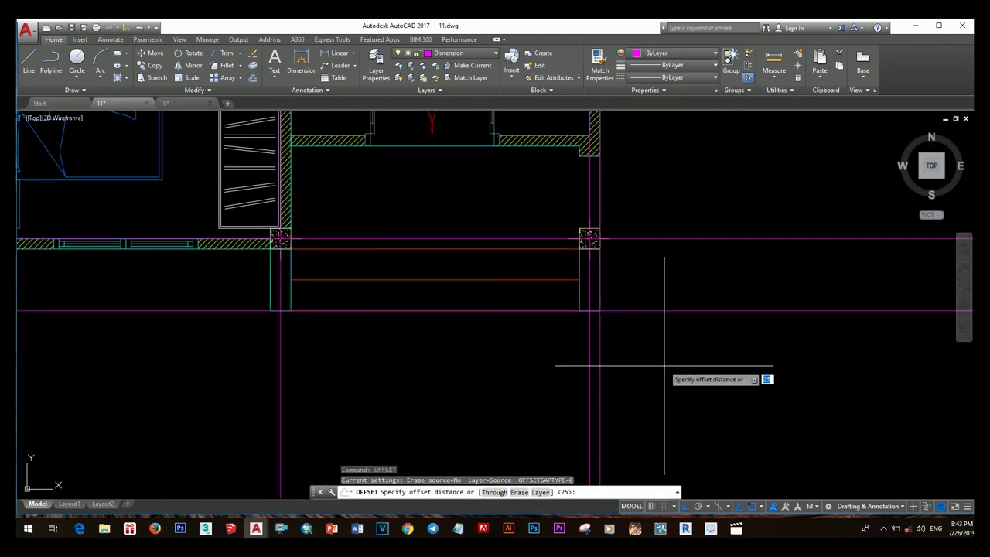
pyautogui.write('6')
pyautogui.press('Return')
pyautogui.click(653, 311)
pyautogui.click(648, 343)
pyautogui.scroll(-3, 647, 343)
pyautogui.click(621, 348)
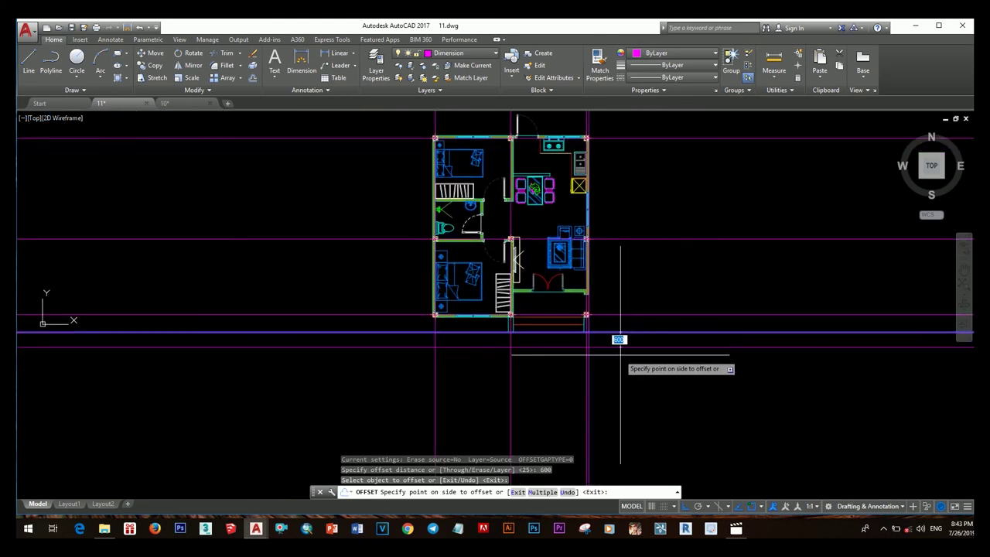
pyautogui.scroll(3, 624, 340)
pyautogui.scroll(2, 580, 349)
pyautogui.scroll(-4, 635, 318)
pyautogui.click(614, 356)
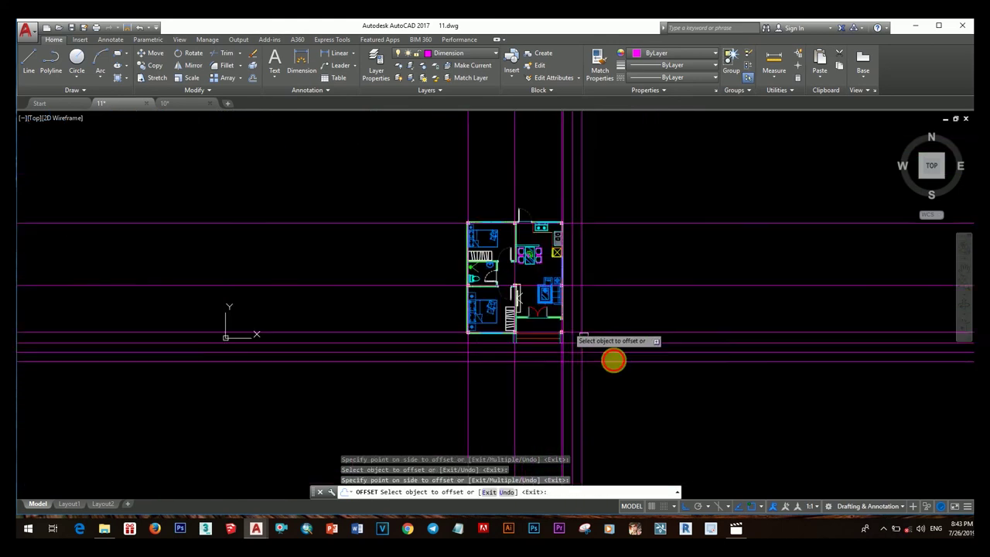
pyautogui.scroll(2, 615, 356)
pyautogui.press('Escape')
pyautogui.scroll(2, 515, 360)
pyautogui.scroll(1, 495, 349)
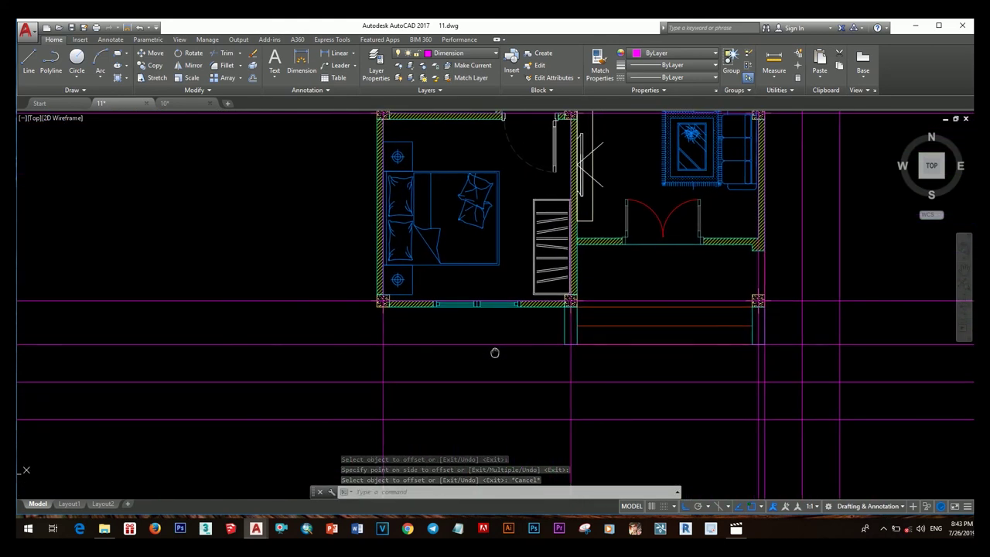
pyautogui.click(493, 355)
# Open dimension styles with D and begin a new style named 11.
pyautogui.write('d')
pyautogui.press('Return')
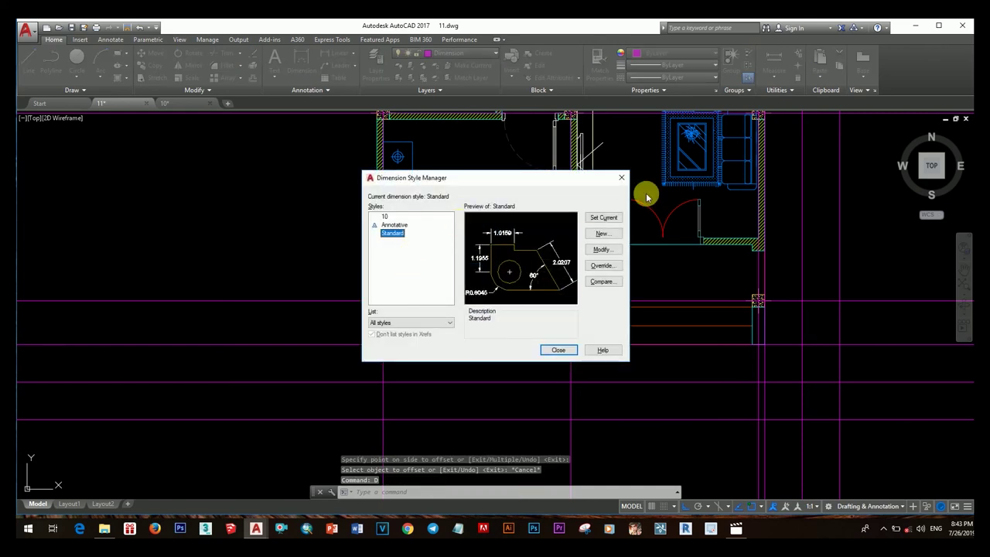
pyautogui.click(601, 233)
pyautogui.write('11')
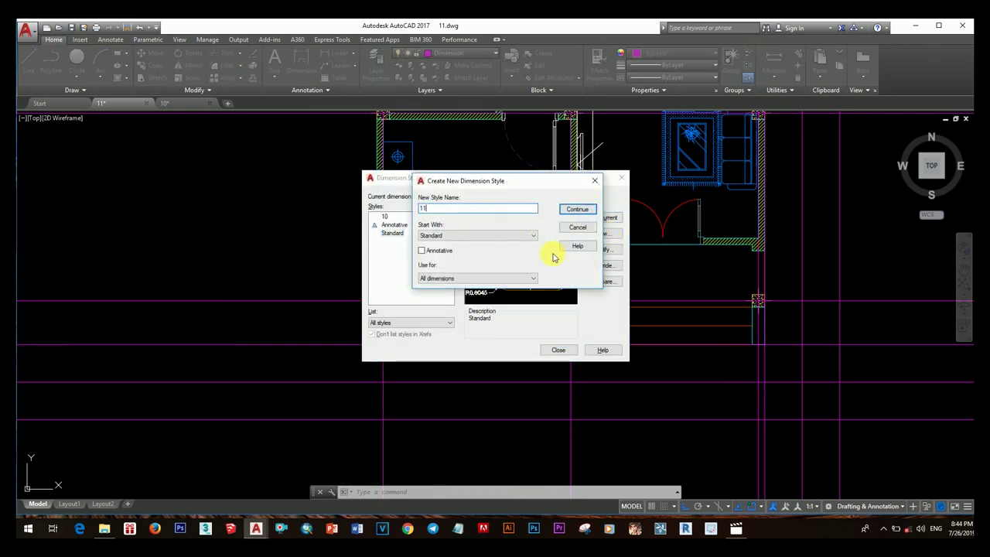
pyautogui.click(577, 210)
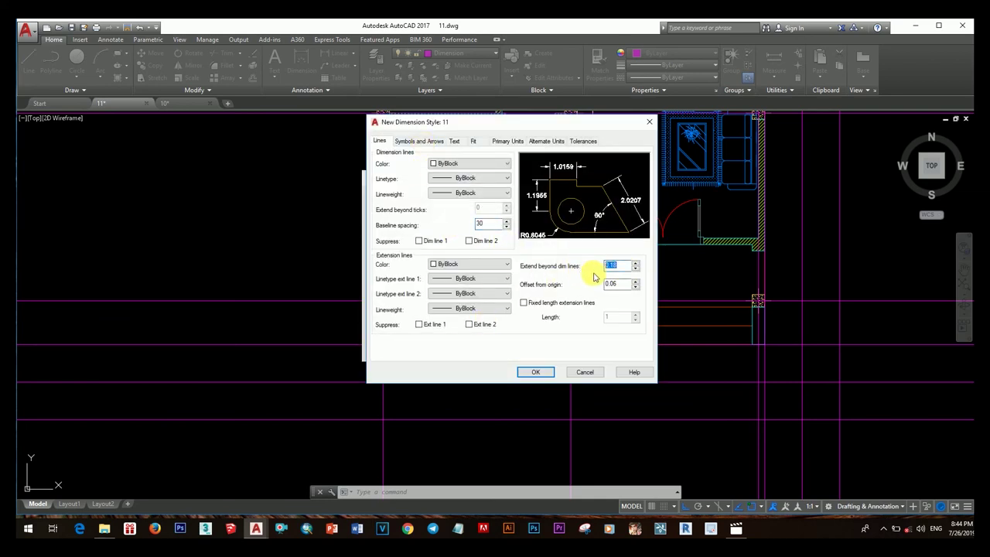
# Set extension extend and offset to 30 and both arrowheads to Architectural tick, size 30.
pyautogui.write('0')
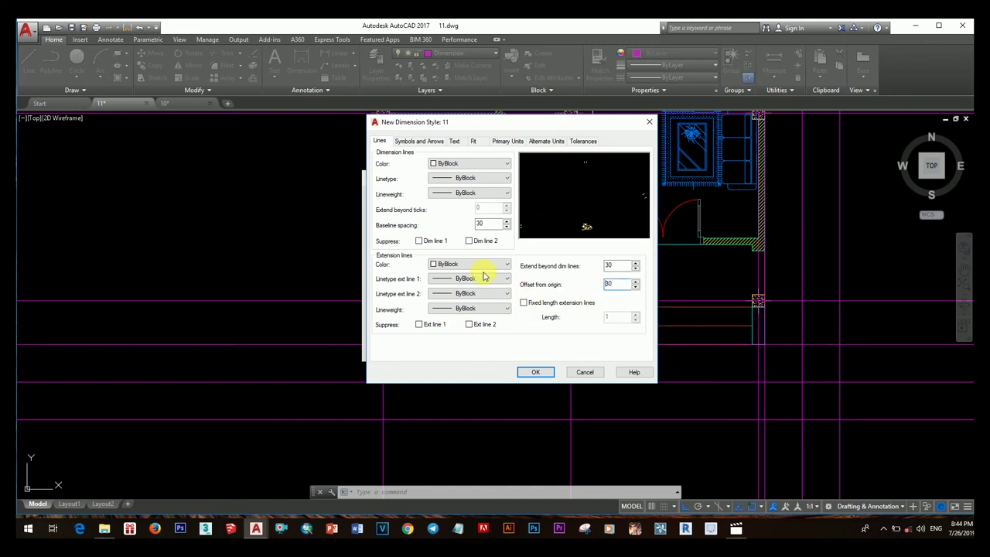
pyautogui.click(418, 141)
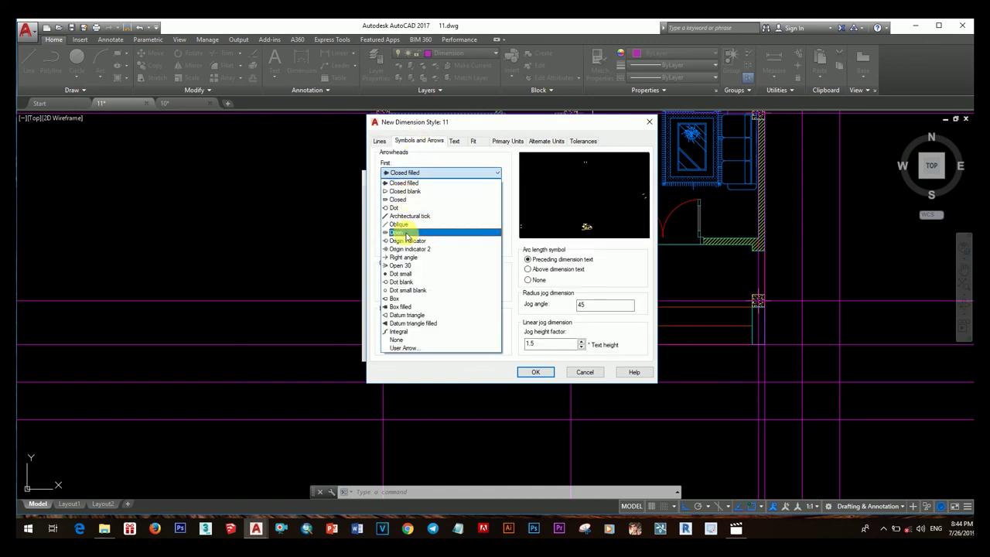
pyautogui.click(420, 219)
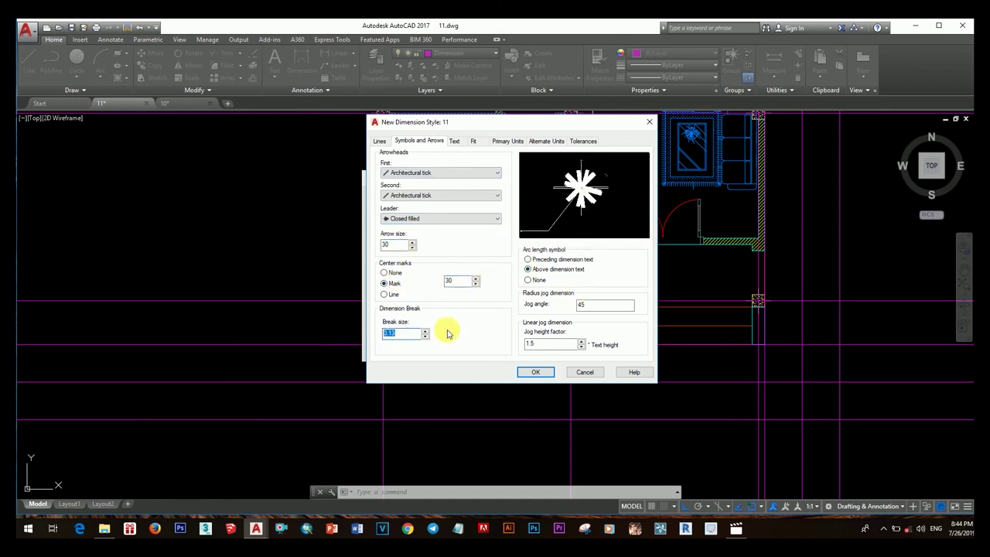
# Give style 11 text height 150, aligned with the dimension line and placed above it.
pyautogui.click(456, 142)
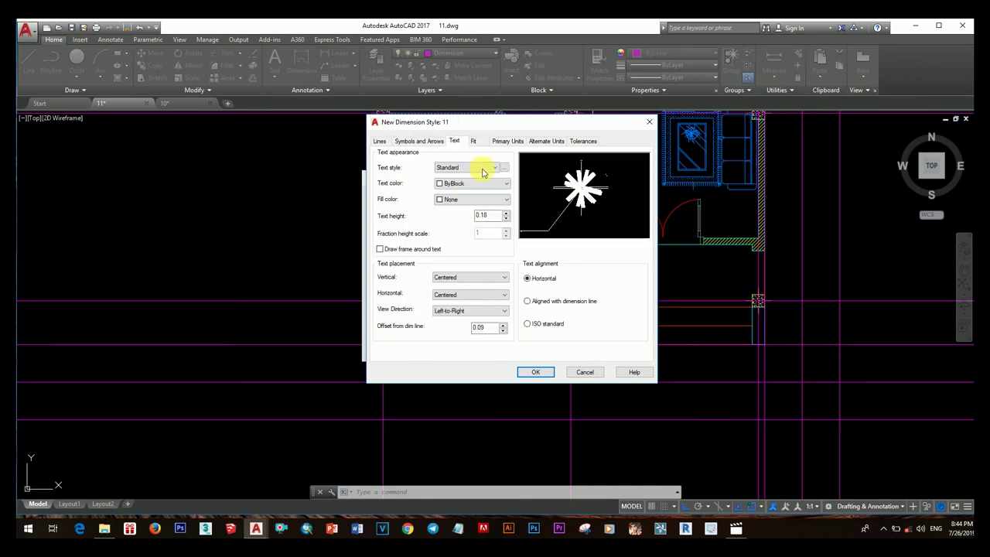
pyautogui.click(503, 170)
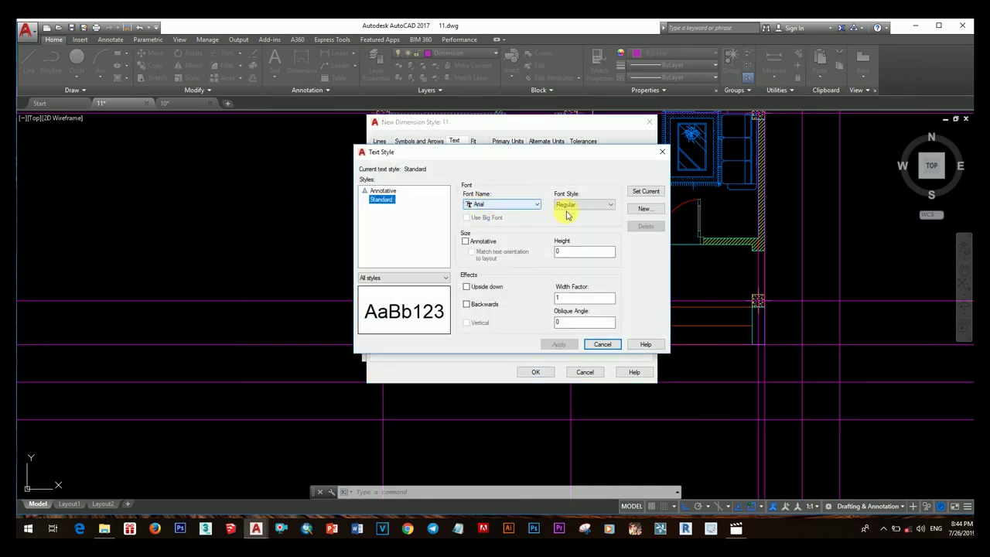
pyautogui.click(665, 153)
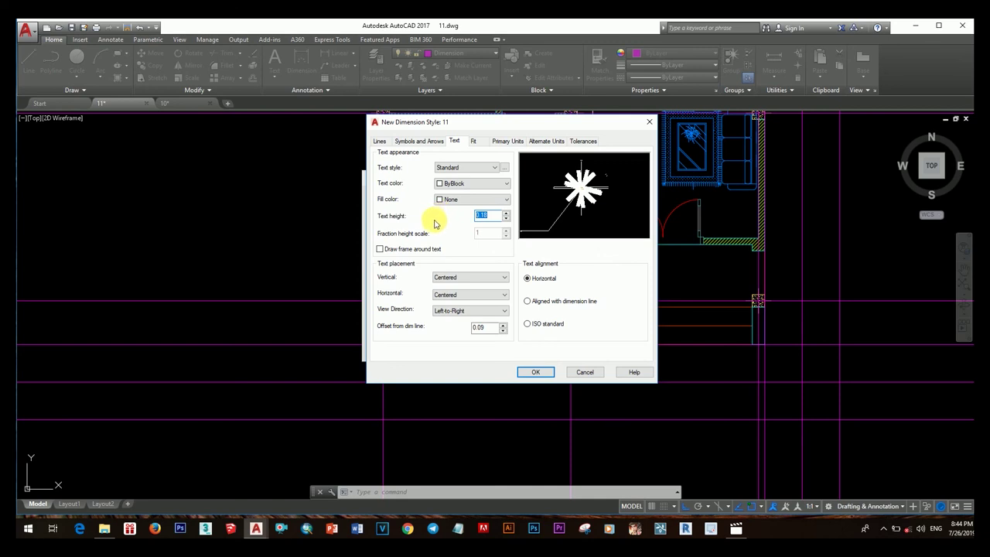
pyautogui.click(527, 301)
pyautogui.click(489, 278)
pyautogui.click(449, 296)
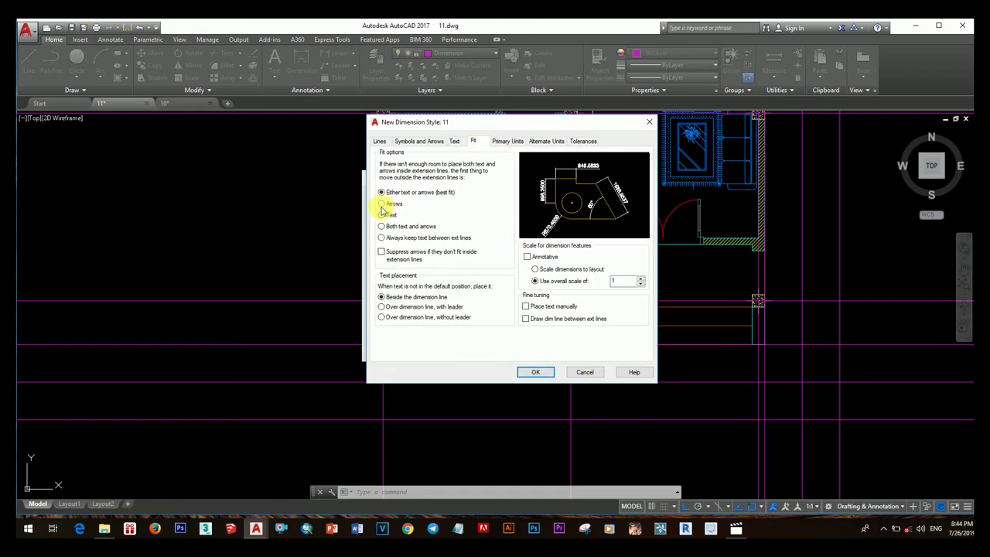
# Set primary unit precision to 0 and save dimension style 11.
pyautogui.click(507, 141)
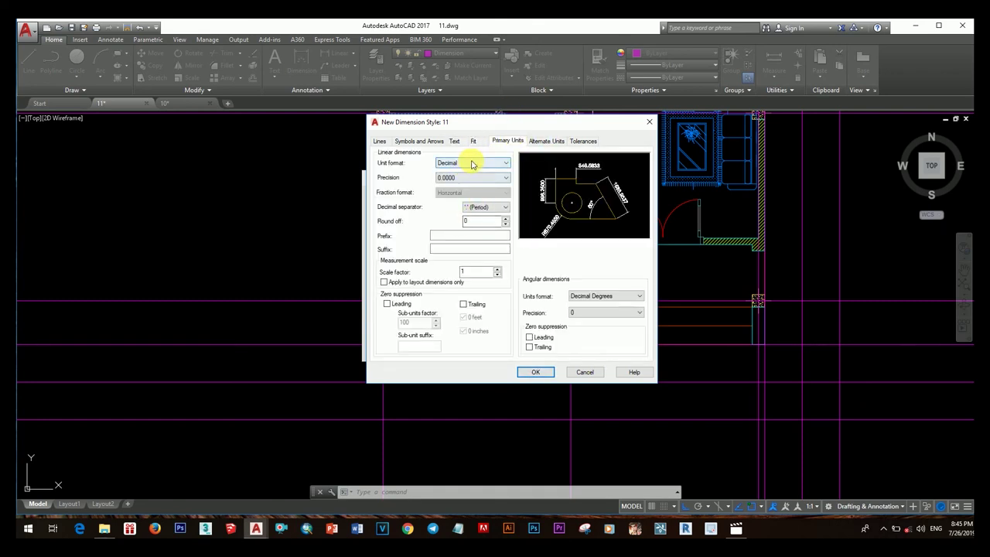
pyautogui.click(441, 187)
pyautogui.click(547, 141)
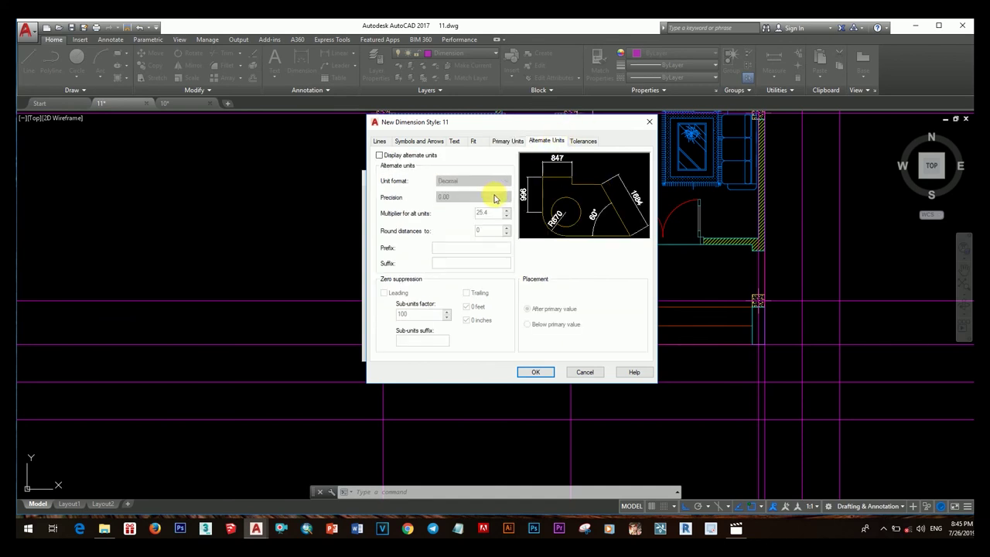
pyautogui.click(583, 141)
pyautogui.click(380, 141)
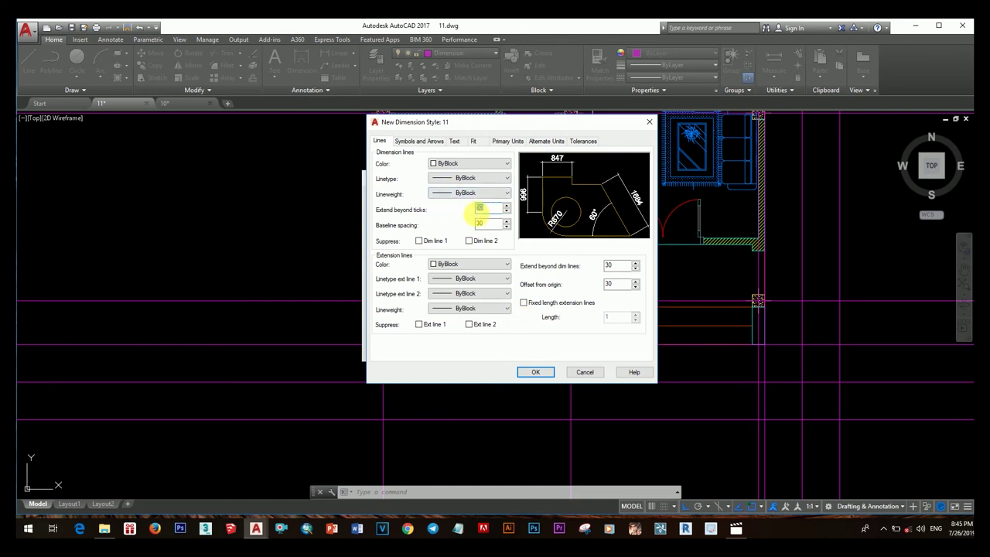
pyautogui.click(538, 373)
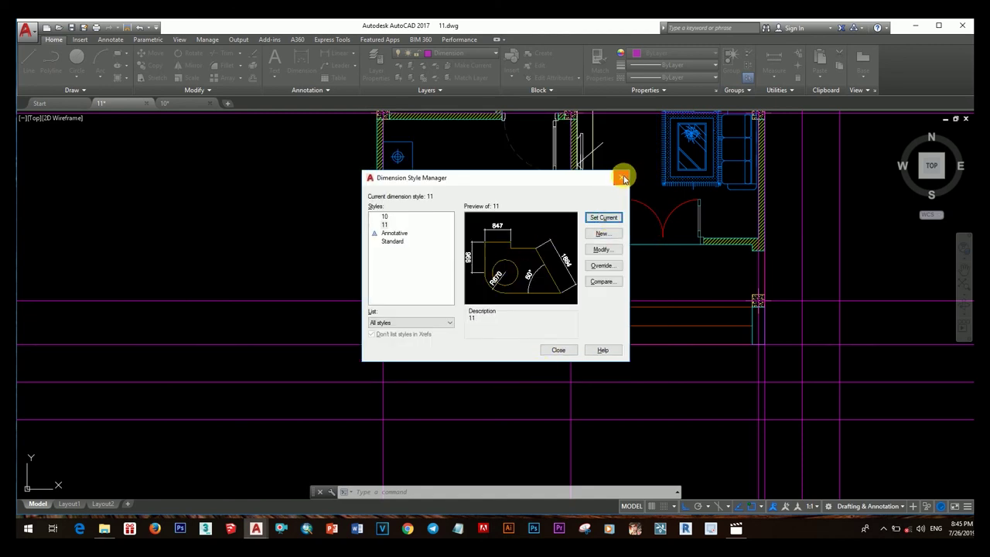
# Dimension the bottom edge with two continued 3000 dimensions.
pyautogui.click(558, 349)
pyautogui.moveTo(460, 364); pyautogui.dragTo(455, 344, button='middle')
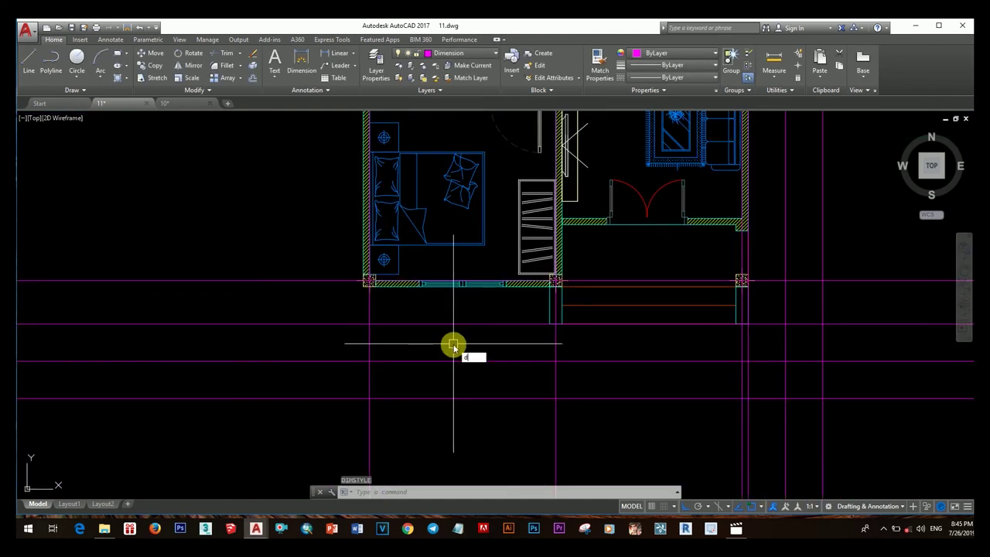
pyautogui.write('li')
pyautogui.press('Return')
pyautogui.click(369, 324)
pyautogui.click(556, 324)
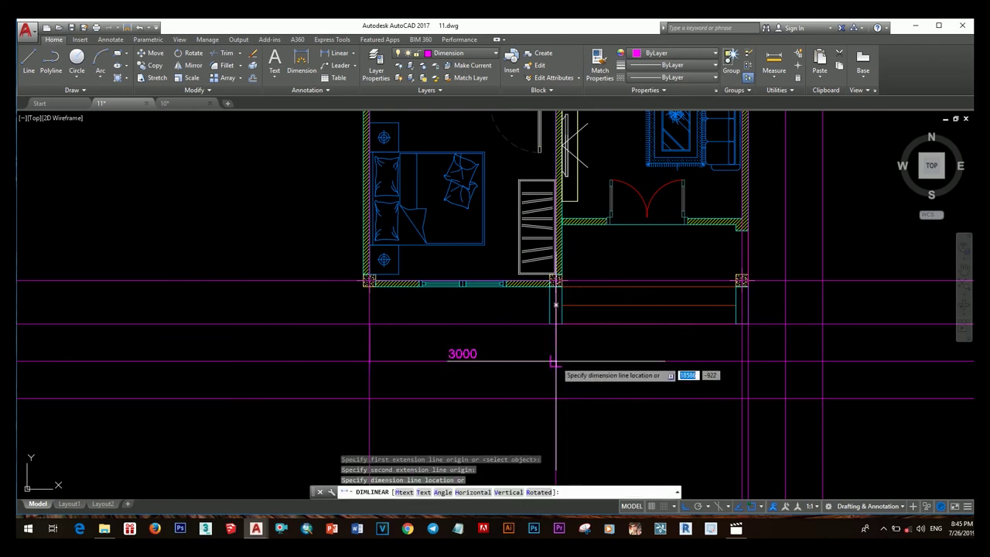
pyautogui.click(556, 362)
pyautogui.moveTo(608, 356); pyautogui.dragTo(555, 362, button='middle')
pyautogui.write('dco')
pyautogui.press('Return')
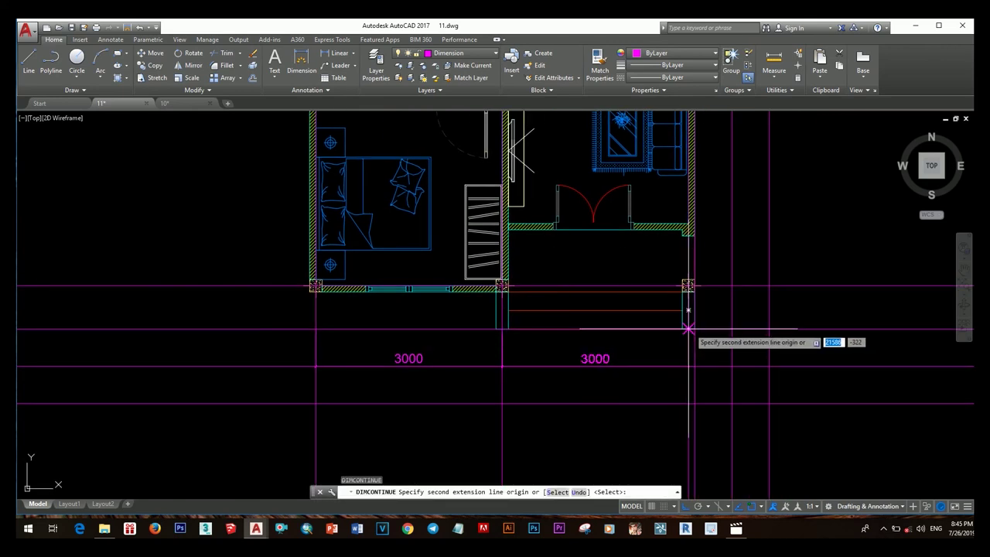
pyautogui.click(688, 330)
pyautogui.scroll(-3, 688, 329)
pyautogui.scroll(3, 593, 349)
pyautogui.press('Escape')
# Add the 6000 overall width dimension below the two 3000s.
pyautogui.write('dli')
pyautogui.press('Return')
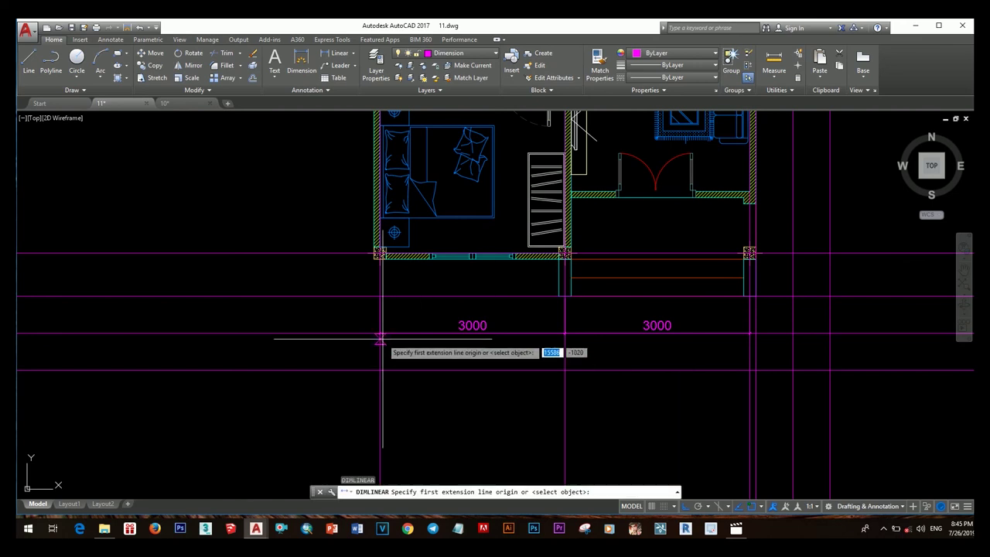
pyautogui.scroll(3, 380, 339)
pyautogui.click(358, 304)
pyautogui.scroll(-3, 358, 305)
pyautogui.scroll(3, 597, 364)
pyautogui.click(570, 325)
pyautogui.scroll(-3, 570, 325)
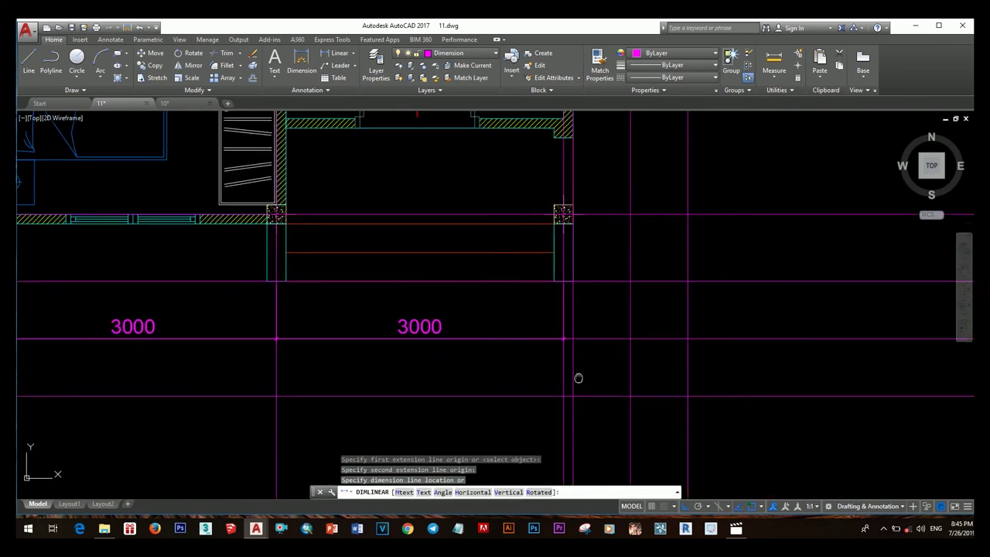
pyautogui.click(570, 356)
pyautogui.scroll(-3, 563, 396)
pyautogui.scroll(2, 552, 389)
pyautogui.scroll(1, 533, 371)
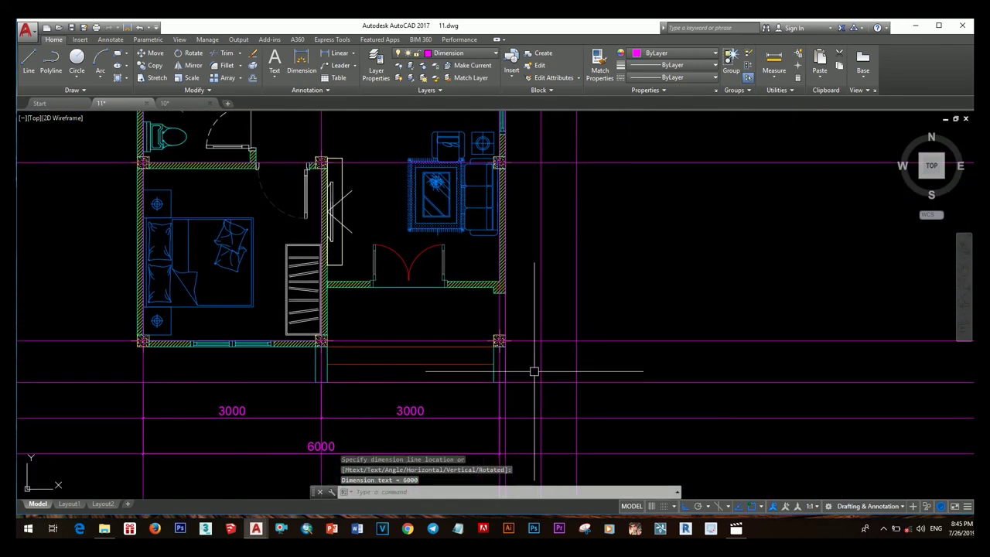
# Dimension the right side with continued 3000 and 4000 depths.
pyautogui.write('li')
pyautogui.press('Return')
pyautogui.scroll(3, 510, 344)
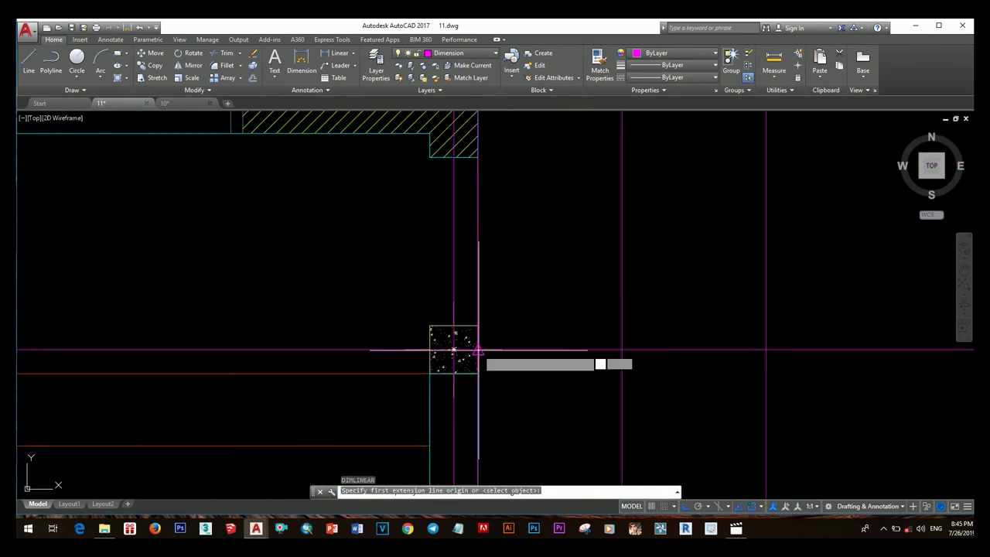
pyautogui.click(477, 350)
pyautogui.scroll(-3, 477, 350)
pyautogui.scroll(3, 537, 287)
pyautogui.click(652, 266)
pyautogui.moveTo(652, 265); pyautogui.dragTo(673, 292, button='middle')
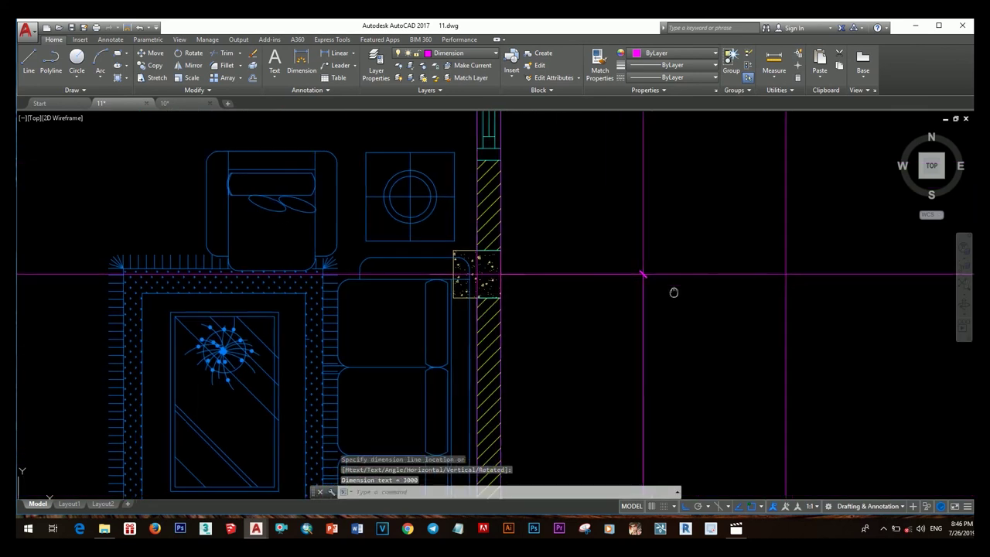
pyautogui.scroll(-2, 610, 346)
pyautogui.press('Return')
pyautogui.scroll(2, 588, 325)
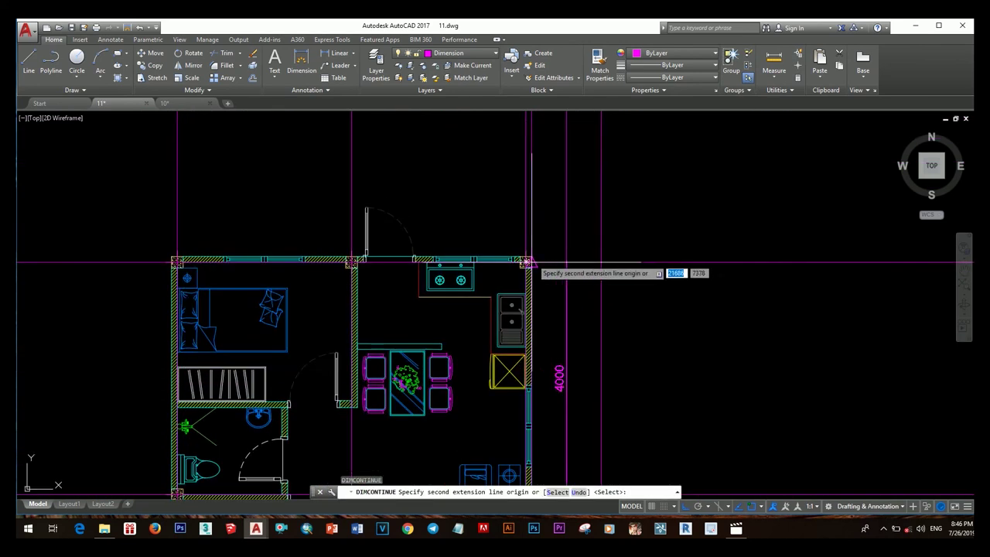
pyautogui.scroll(2, 542, 271)
pyautogui.scroll(-2, 512, 259)
pyautogui.scroll(-3, 627, 348)
pyautogui.scroll(4, 552, 343)
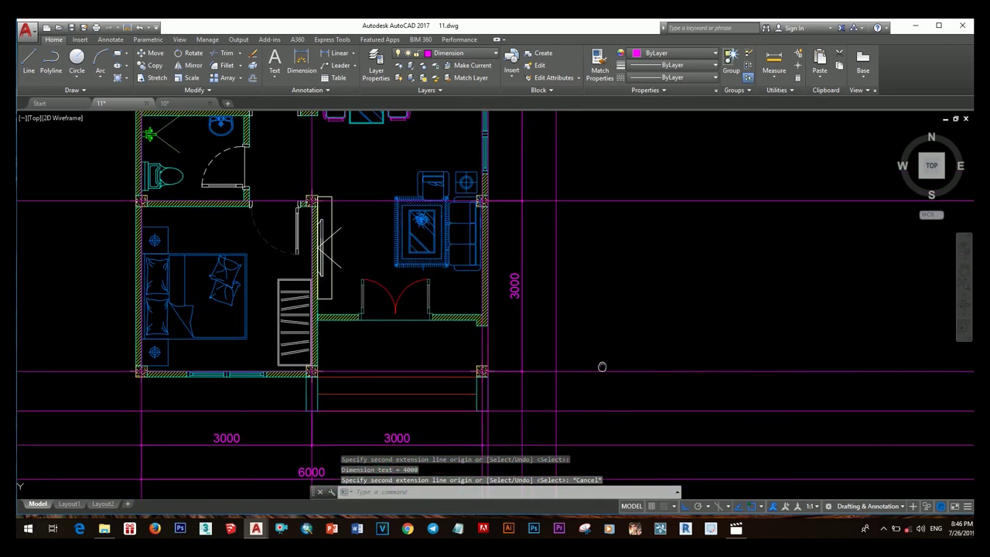
pyautogui.press('Escape')
# Add the 7000 overall depth dimension on the right side.
pyautogui.write('dli')
pyautogui.press('Return')
pyautogui.scroll(-4, 555, 372)
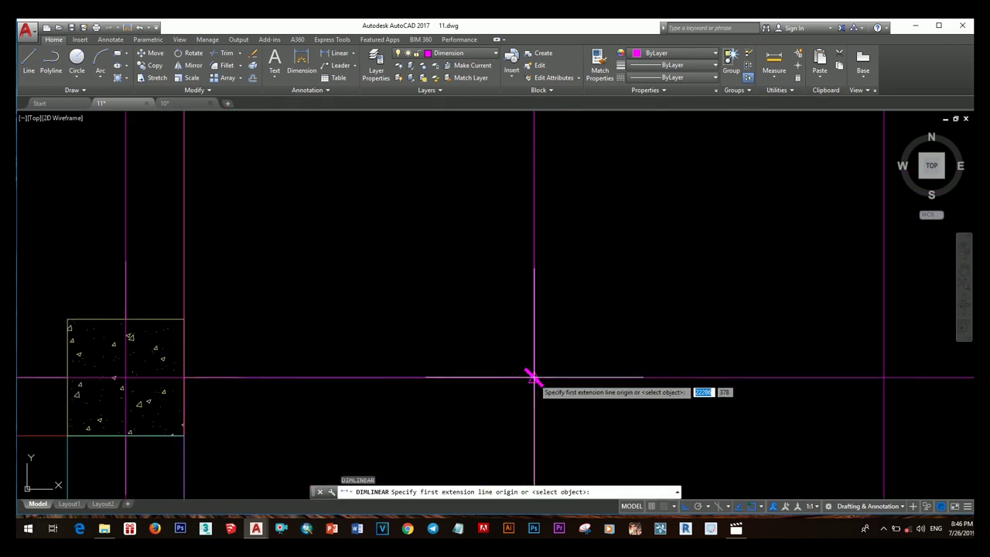
pyautogui.click(531, 380)
pyautogui.scroll(4, 531, 310)
pyautogui.scroll(4, 501, 201)
pyautogui.click(491, 155)
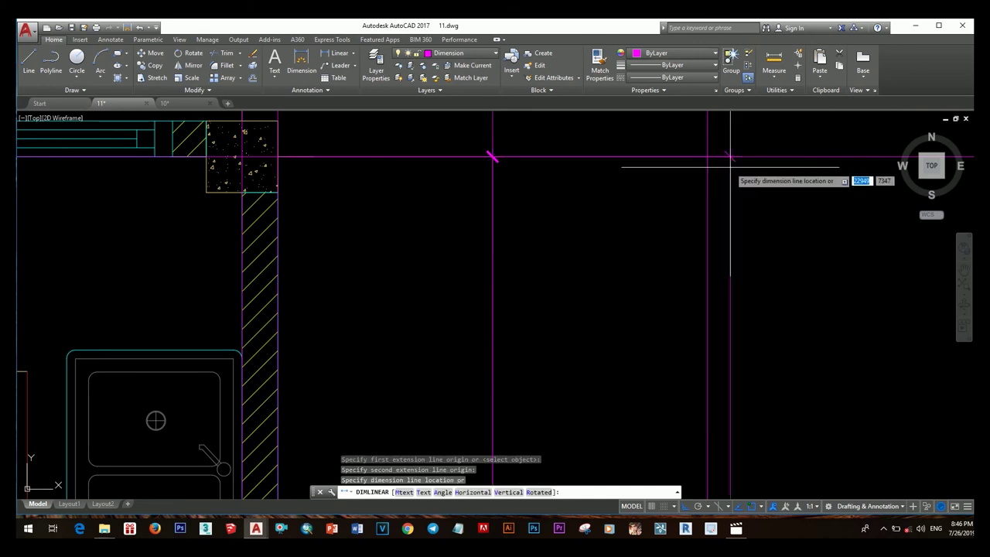
pyautogui.click(655, 221)
pyautogui.scroll(-5, 625, 300)
# Window-select the magenta construction lines and delete them.
pyautogui.click(699, 393)
pyautogui.click(645, 261)
pyautogui.click(612, 212)
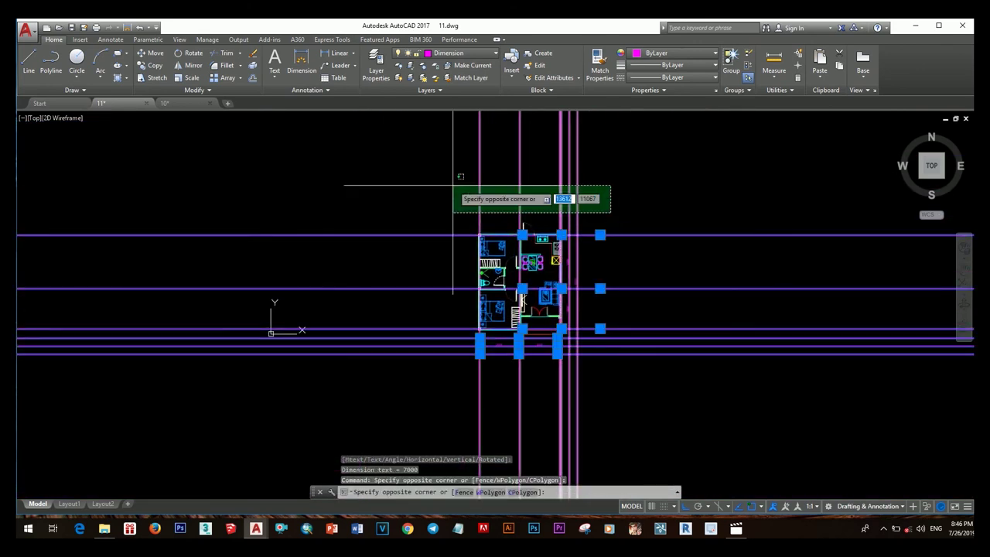
pyautogui.click(457, 186)
pyautogui.press('Delete')
pyautogui.scroll(5, 629, 353)
pyautogui.scroll(-4, 629, 353)
pyautogui.moveTo(356, 410)
pyautogui.mouseDown(button='middle')
pyautogui.moveTo(389, 341)
pyautogui.moveTo(480, 332)
pyautogui.mouseUp(button='middle')
pyautogui.scroll(6, 389, 340)
pyautogui.scroll(-3, 389, 341)
# Draw a circle centred at the dimension corner.
pyautogui.write('c')
pyautogui.press('Return')
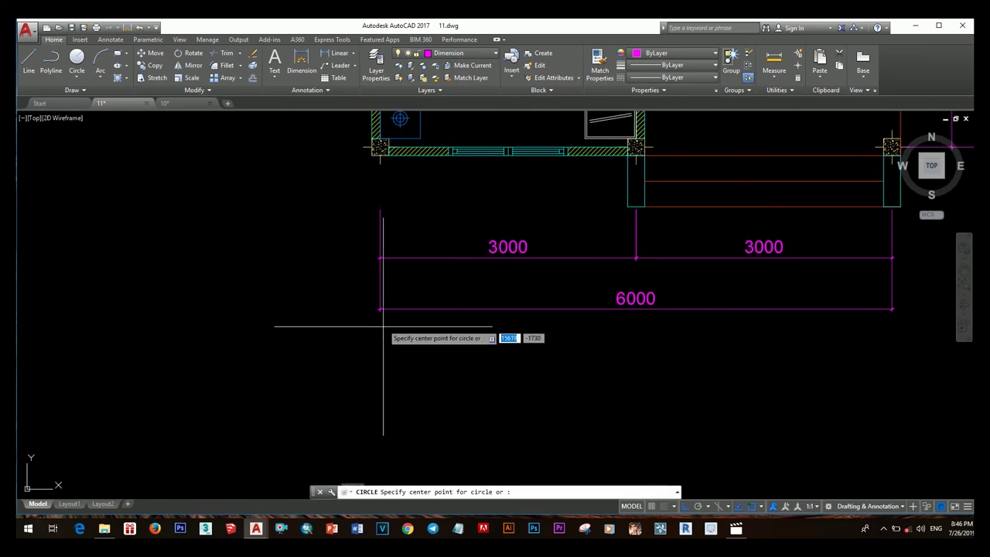
pyautogui.scroll(5, 344, 331)
pyautogui.click(345, 332)
pyautogui.scroll(-2, 345, 332)
pyautogui.click(433, 341)
pyautogui.scroll(-3, 444, 360)
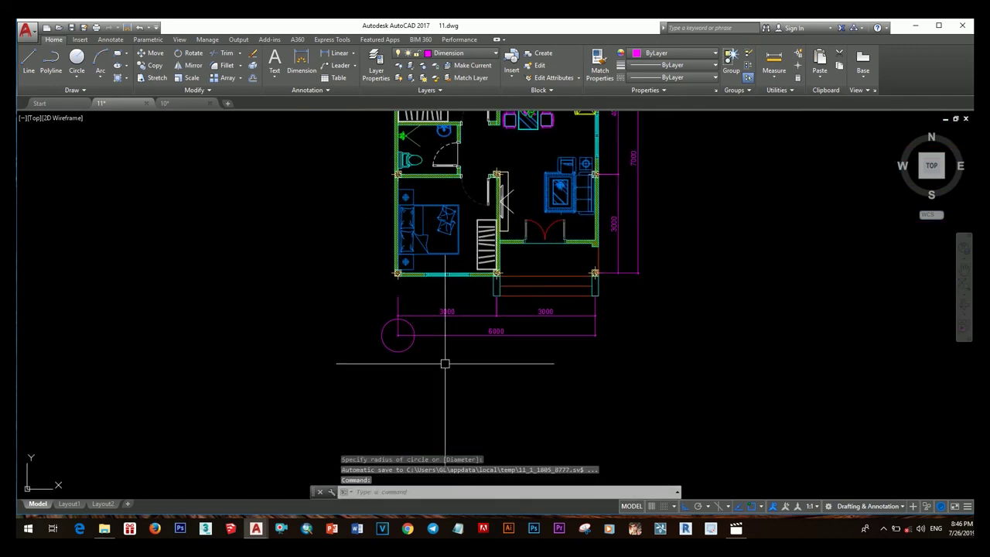
pyautogui.scroll(3, 391, 348)
# Move the circle down to sit below the dimension corner.
pyautogui.click(392, 325)
pyautogui.click(393, 341)
pyautogui.scroll(2, 465, 379)
pyautogui.scroll(1, 340, 371)
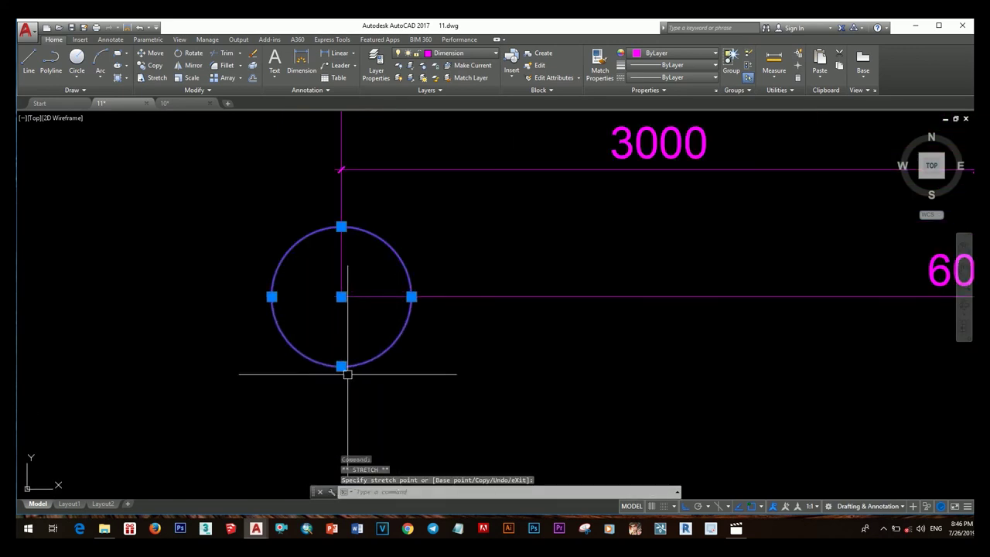
pyautogui.scroll(-2, 341, 368)
pyautogui.press('m')
pyautogui.press('Return')
pyautogui.click(482, 375)
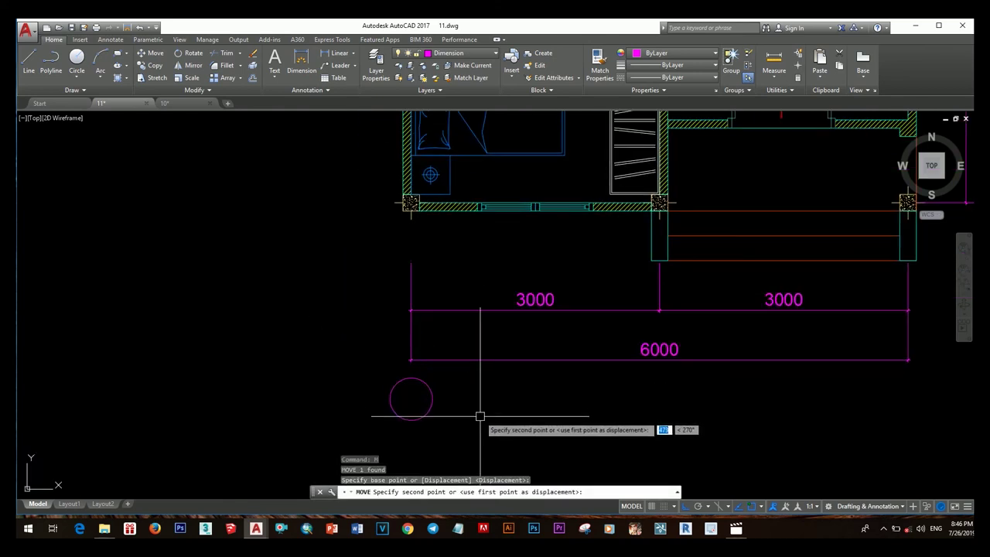
pyautogui.click(480, 413)
pyautogui.scroll(-3, 487, 360)
pyautogui.scroll(3, 464, 358)
pyautogui.click(464, 359)
# Offset the circle outward twice to form a double ring, 50 apart.
pyautogui.write('o')
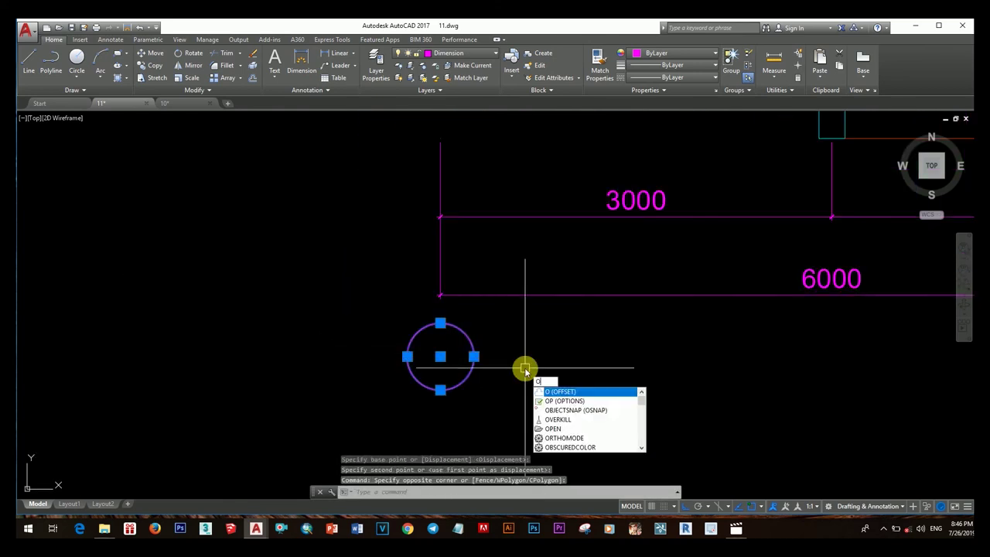
pyautogui.press('Return')
pyautogui.press('Return')
pyautogui.click(470, 354)
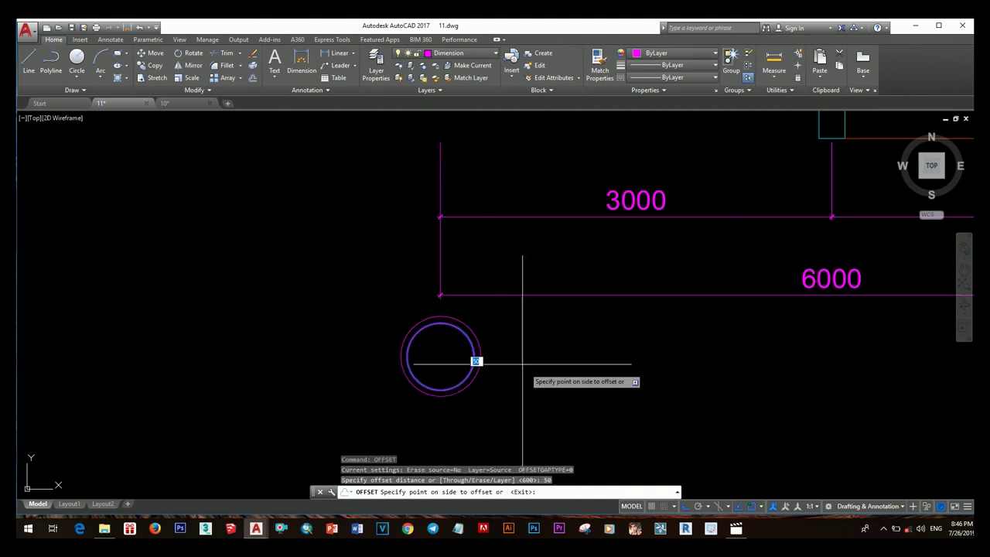
pyautogui.click(476, 350)
pyautogui.click(480, 357)
pyautogui.click(486, 369)
pyautogui.press('Escape')
pyautogui.press('Escape')
pyautogui.click(490, 366)
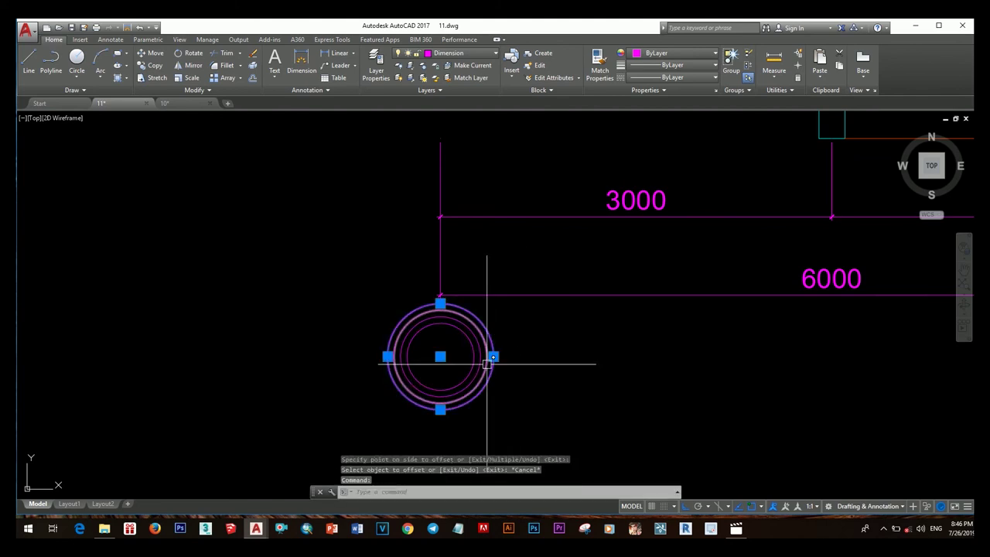
# Draw a tick line from the dimension line to the circle top, and a horizontal line to the outer circle.
pyautogui.write('l')
pyautogui.press('Return')
pyautogui.scroll(3, 441, 336)
pyautogui.click(435, 254)
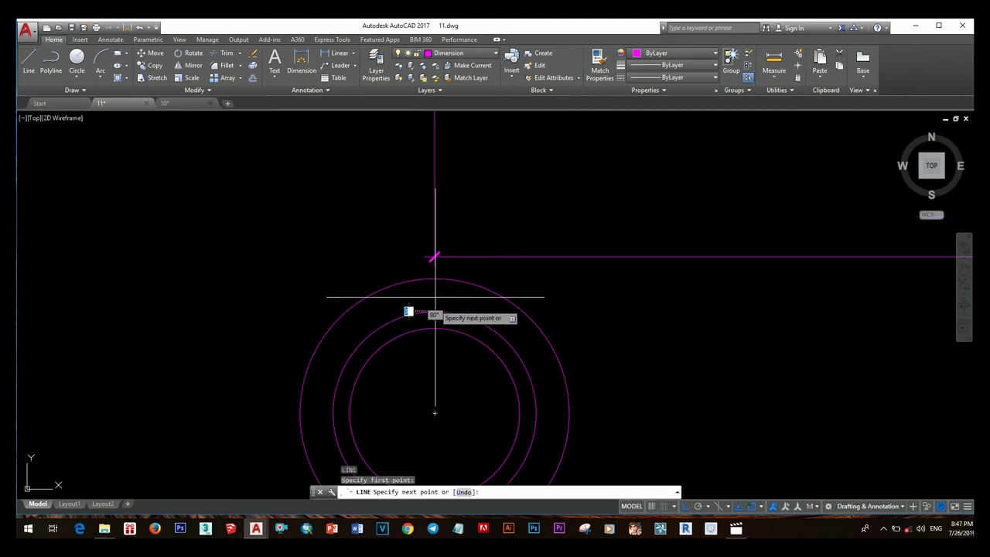
pyautogui.click(435, 310)
pyautogui.press('Escape')
pyautogui.press('Return')
pyautogui.click(445, 357)
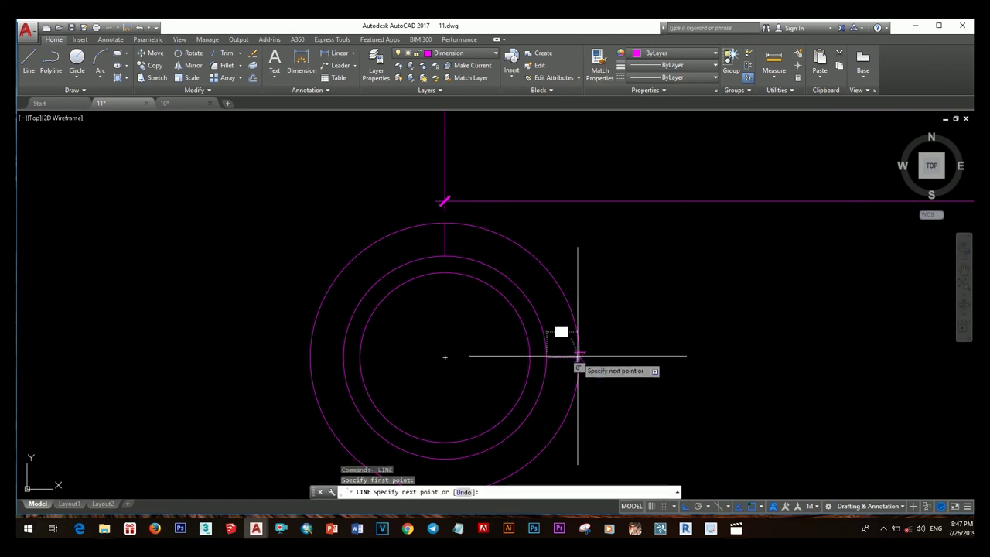
pyautogui.click(580, 357)
pyautogui.press('Escape')
# Add tick lines on the circle's bottom and left sides.
pyautogui.press('Return')
pyautogui.scroll(2, 439, 366)
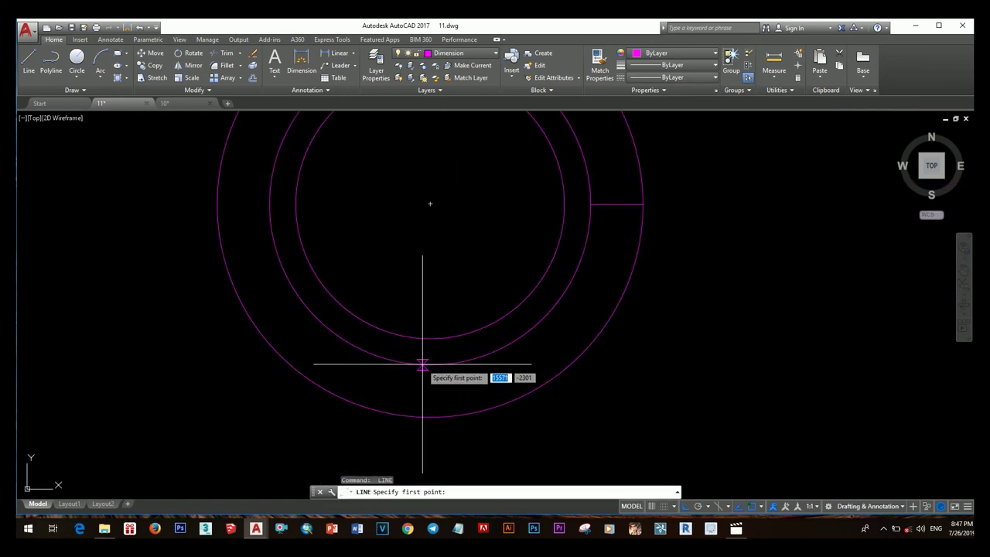
pyautogui.click(423, 364)
pyautogui.press('Escape')
pyautogui.press('Return')
pyautogui.moveTo(444, 369); pyautogui.dragTo(445, 293, button='middle')
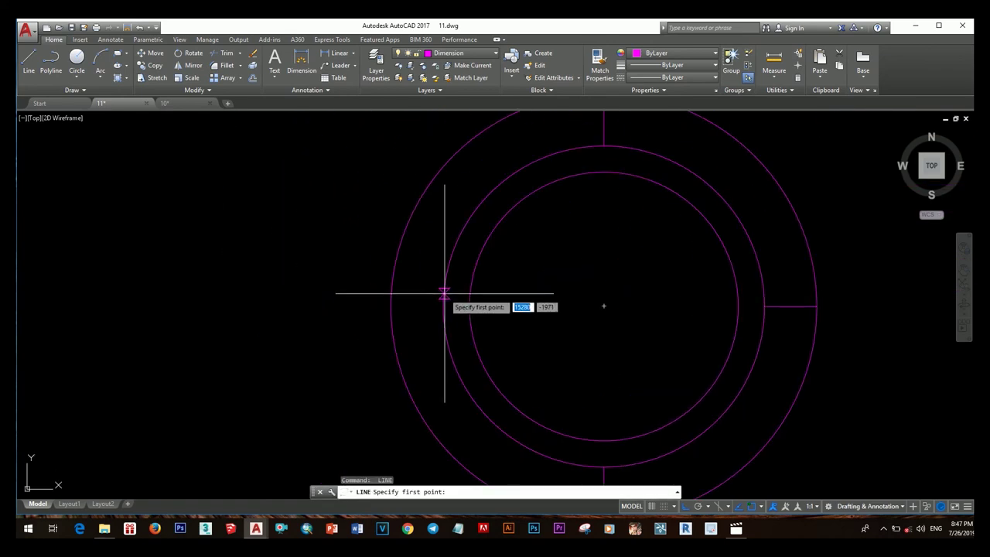
pyautogui.scroll(-5, 393, 302)
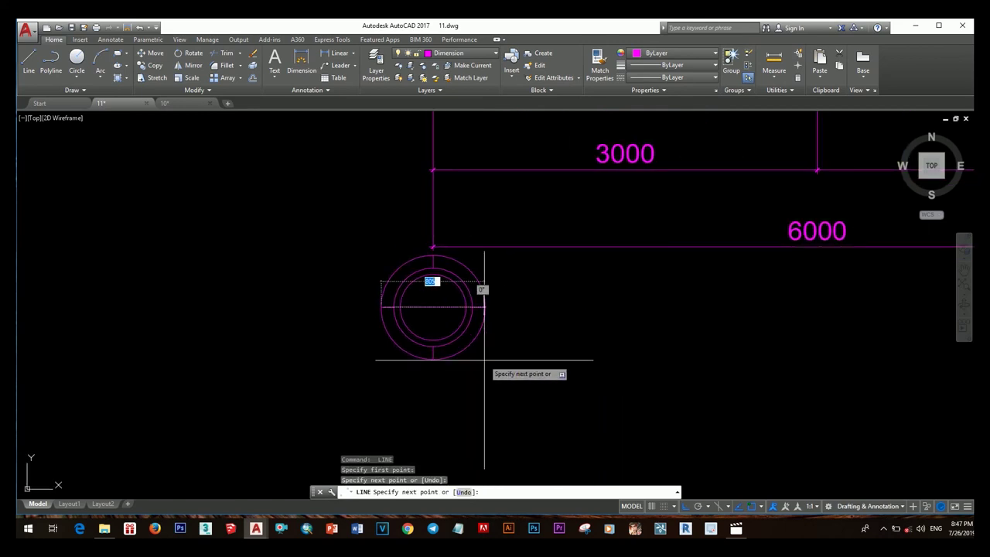
pyautogui.press('Escape')
pyautogui.click(479, 279)
pyautogui.press('Return')
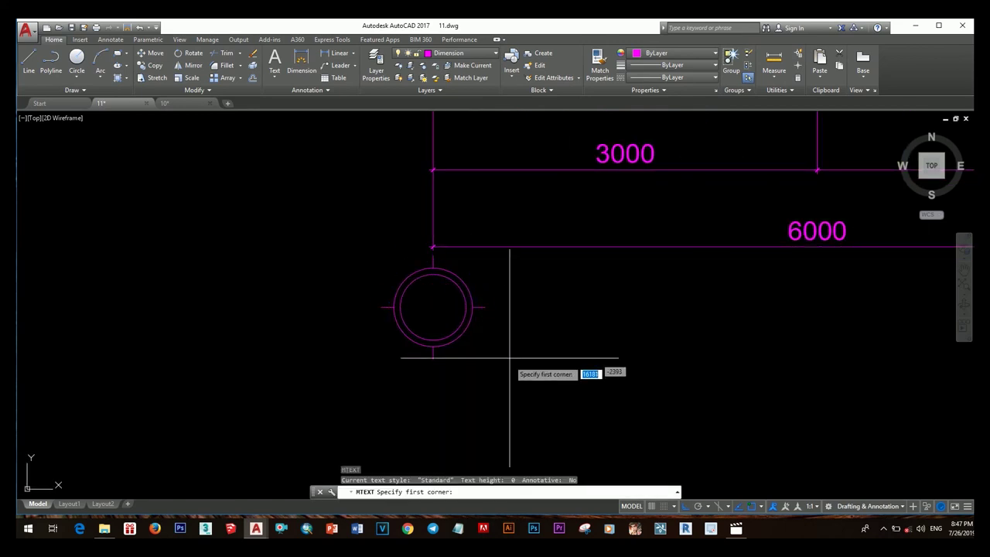
# Create a multiline text letter 'A' with height 300 beside the bubble.
pyautogui.doubleClick(480, 290)
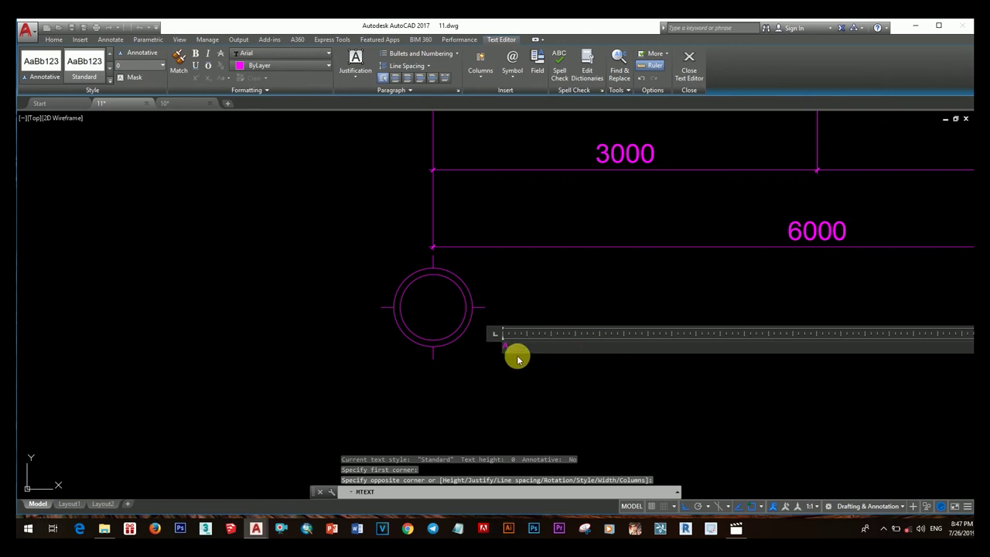
pyautogui.click(132, 66)
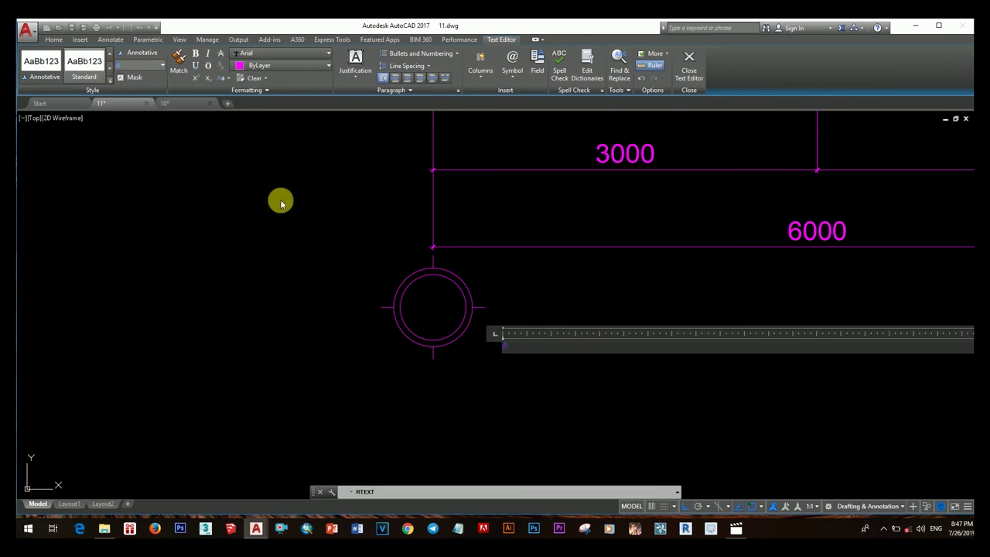
pyautogui.write('3A')
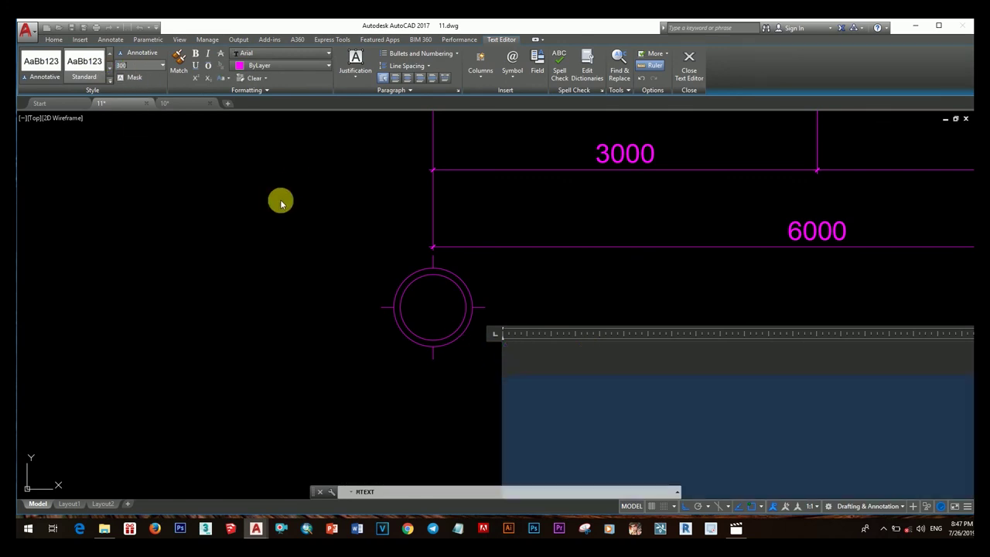
pyautogui.click(281, 203)
# Move the letter A into the centre of the grid bubble.
pyautogui.click(517, 362)
pyautogui.press('m')
pyautogui.press('Return')
pyautogui.click(537, 364)
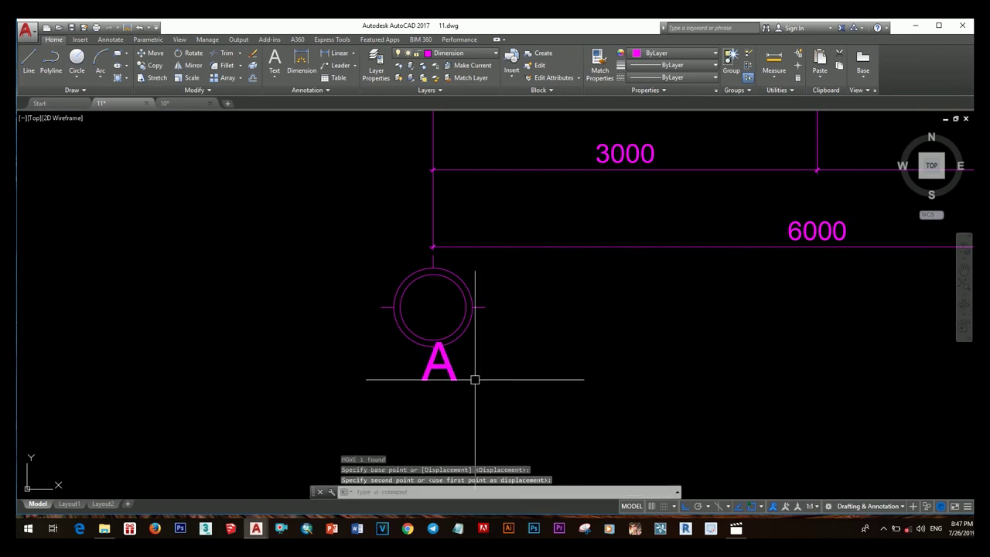
pyautogui.click(438, 307)
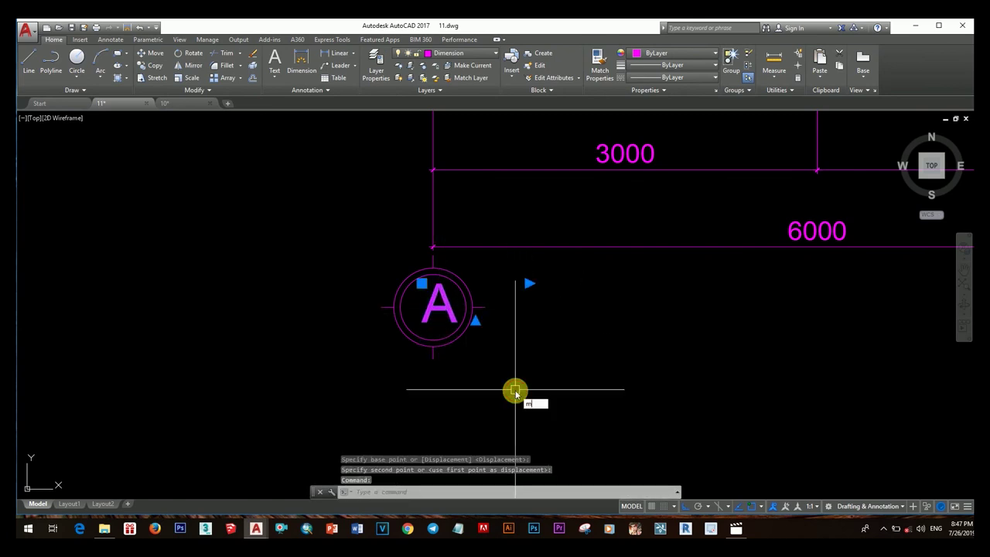
pyautogui.scroll(-2, 487, 367)
# Move the circled A bubble under the left end of the dimension line.
pyautogui.moveTo(418, 309); pyautogui.dragTo(518, 389)
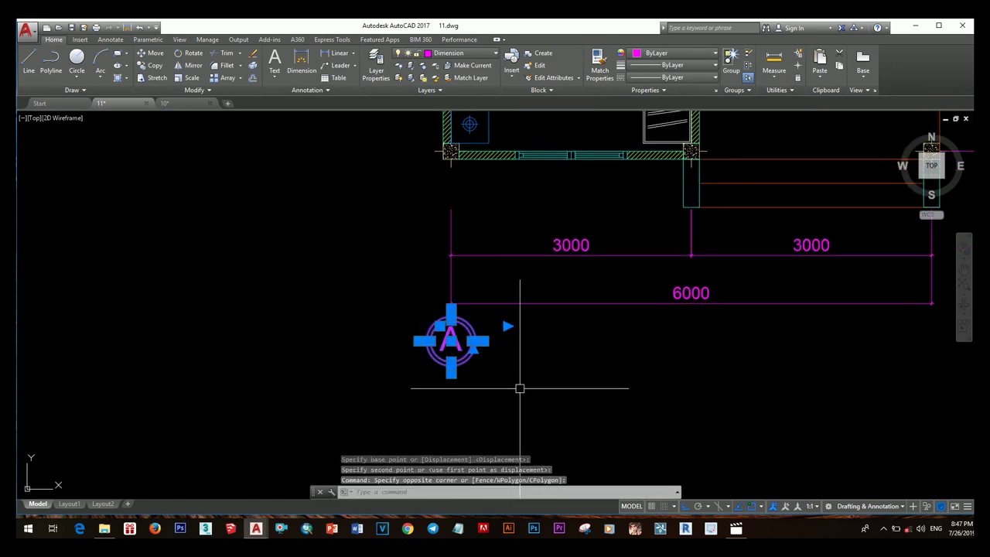
pyautogui.scroll(2, 517, 390)
pyautogui.press('m')
pyautogui.press('Return')
pyautogui.click(453, 305)
pyautogui.scroll(1, 453, 304)
pyautogui.press('Escape')
pyautogui.scroll(-2, 472, 341)
pyautogui.click(389, 276)
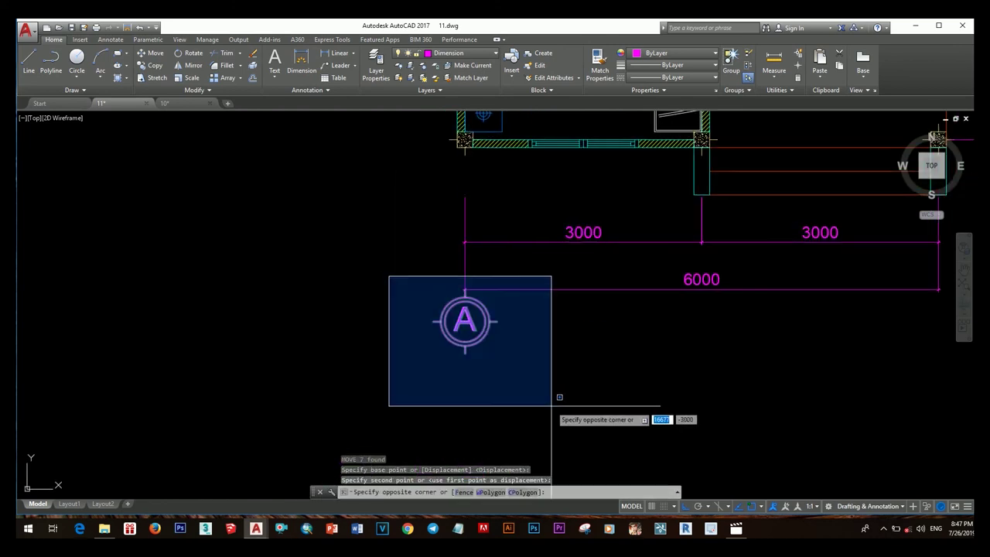
pyautogui.click(550, 402)
pyautogui.rightClick(553, 397)
pyautogui.click(552, 397)
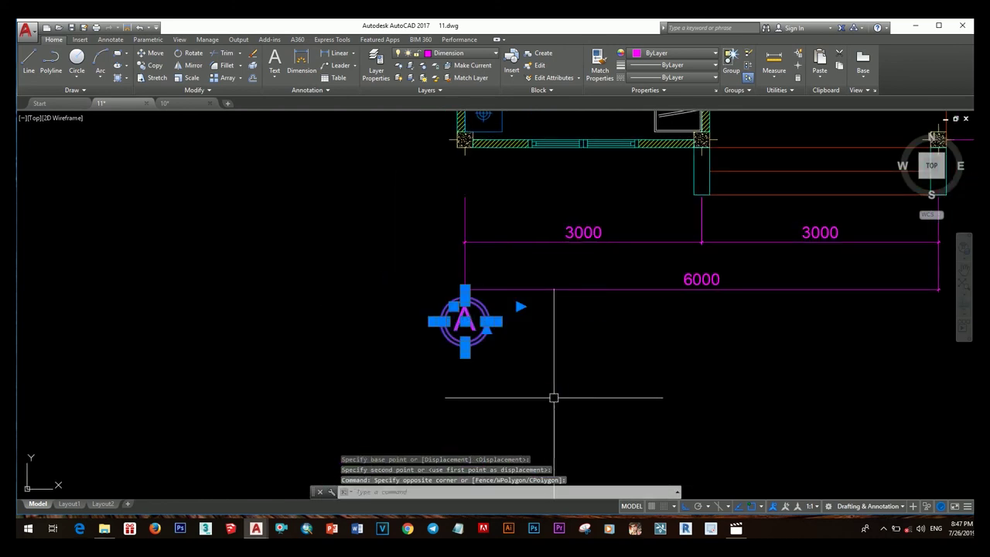
# Copy the bubble, from its top point, to the right end of the 6000 dimension.
pyautogui.write('co')
pyautogui.press('Return')
pyautogui.scroll(2, 464, 243)
pyautogui.click(433, 243)
pyautogui.scroll(-2, 748, 312)
pyautogui.scroll(3, 474, 303)
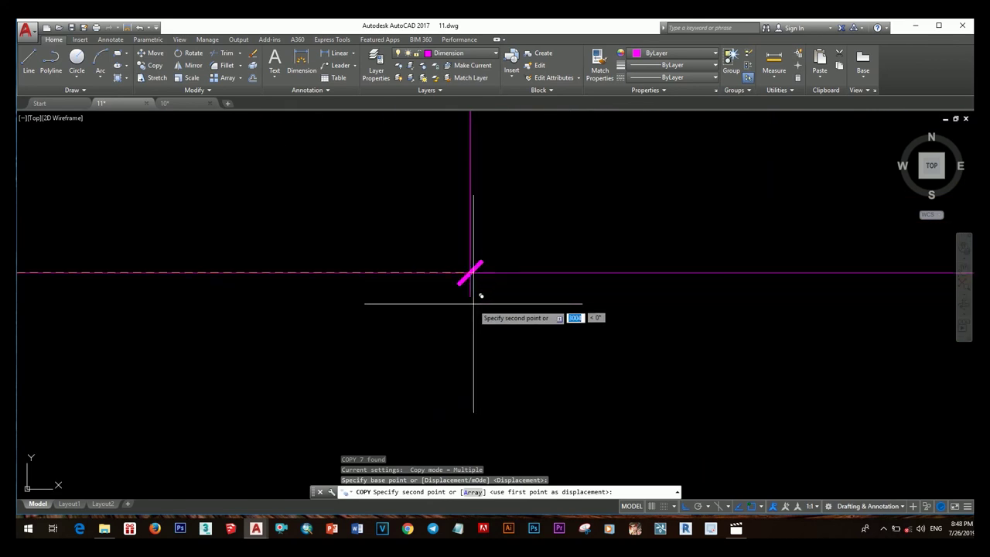
pyautogui.click(475, 303)
pyautogui.scroll(-3, 655, 309)
pyautogui.scroll(3, 648, 294)
pyautogui.scroll(-3, 648, 367)
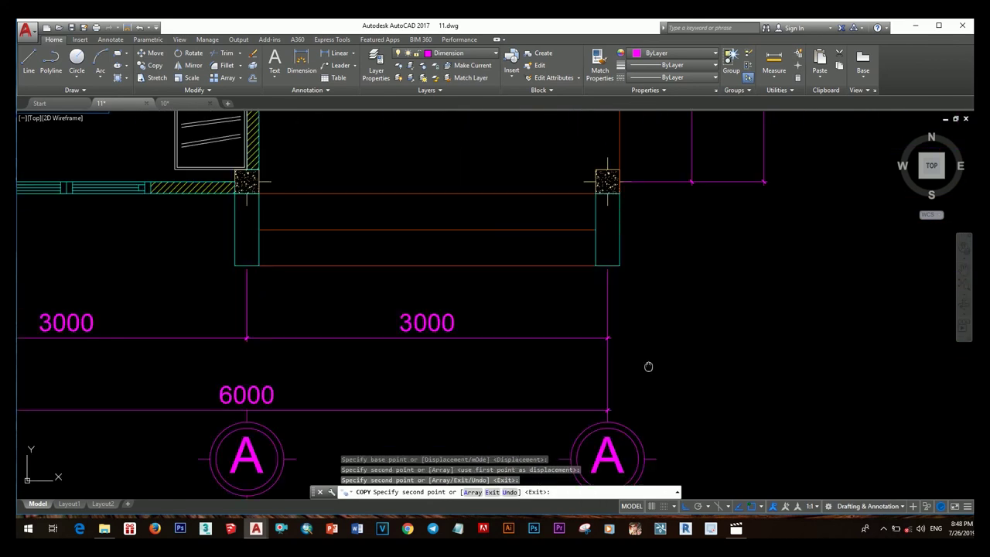
pyautogui.scroll(-3, 649, 367)
pyautogui.scroll(-2, 635, 369)
pyautogui.scroll(5, 635, 369)
pyautogui.press('Escape')
# Copy the right-hand bubble up to the top of the 4000 vertical dimension.
pyautogui.click(575, 348)
pyautogui.click(693, 427)
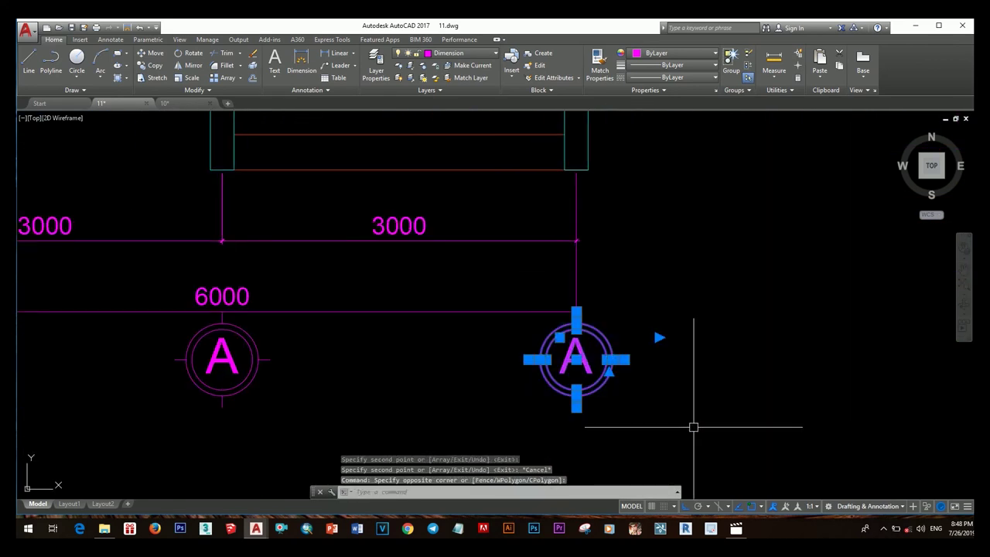
pyautogui.write('o')
pyautogui.press('Return')
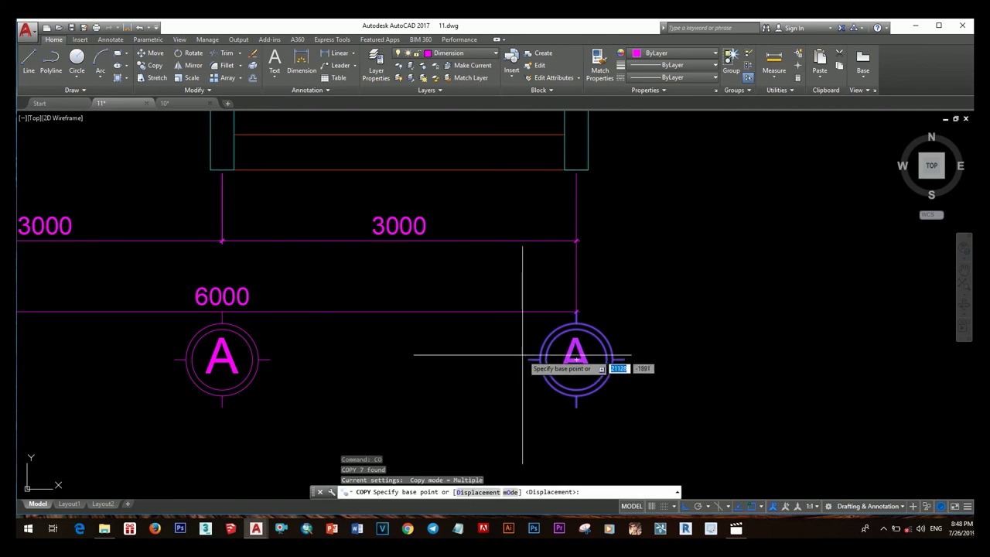
pyautogui.click(577, 314)
pyautogui.scroll(-3, 634, 202)
pyautogui.scroll(3, 623, 375)
pyautogui.scroll(3, 560, 380)
pyautogui.scroll(-3, 560, 380)
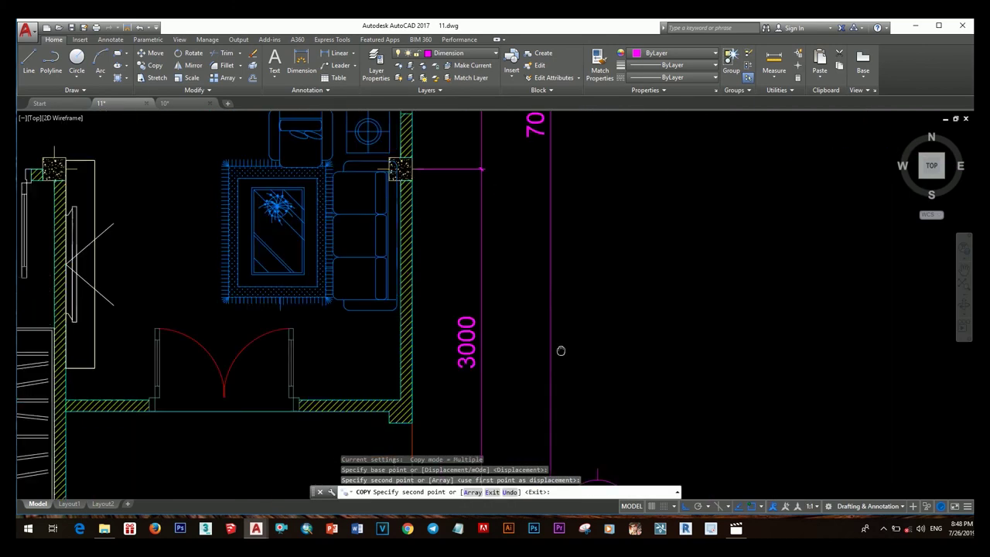
pyautogui.scroll(-3, 544, 310)
pyautogui.press('Escape')
pyautogui.scroll(4, 542, 331)
pyautogui.click(505, 284)
pyautogui.click(645, 383)
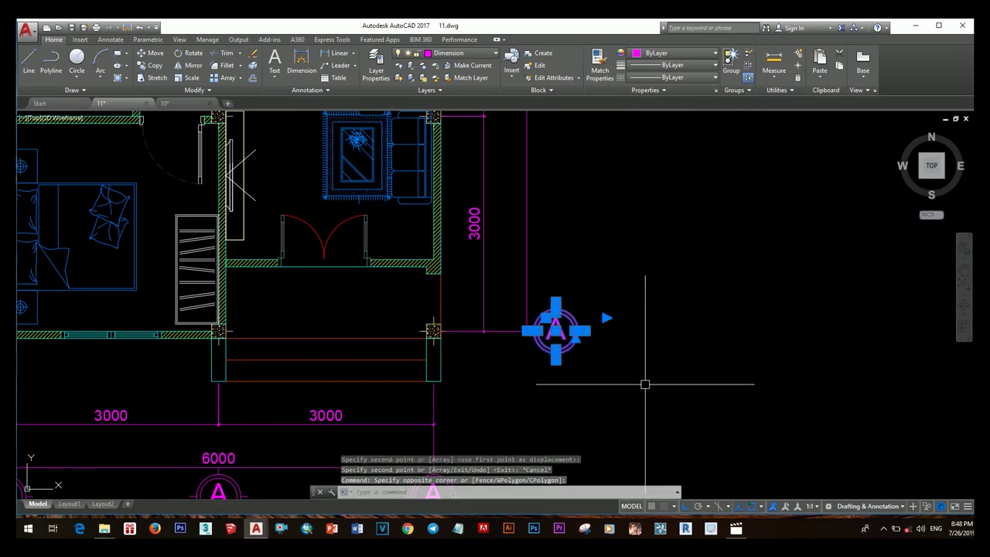
pyautogui.write('CO')
pyautogui.press('Return')
pyautogui.scroll(5, 644, 384)
pyautogui.click(488, 353)
pyautogui.scroll(-4, 575, 309)
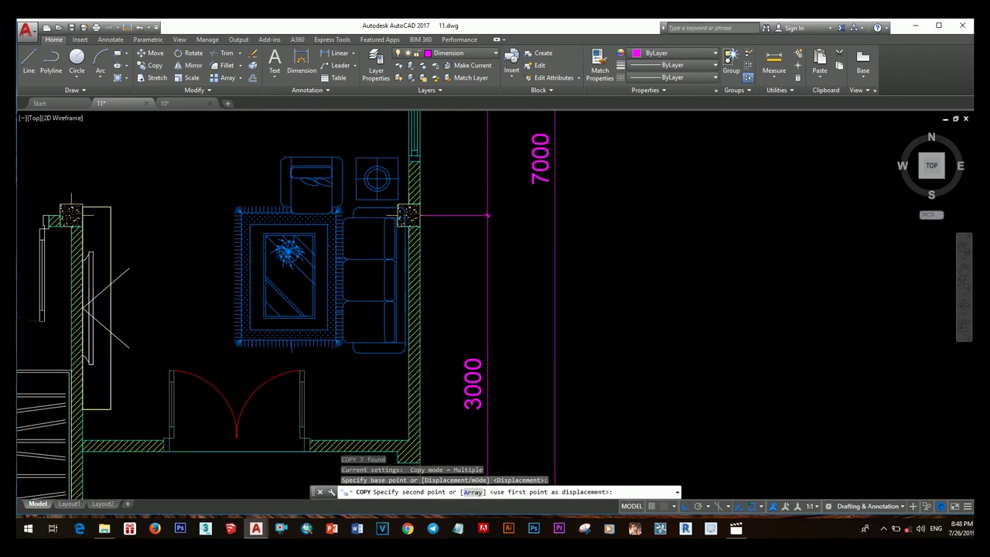
pyautogui.scroll(4, 479, 241)
pyautogui.scroll(-3, 477, 252)
pyautogui.scroll(2, 477, 259)
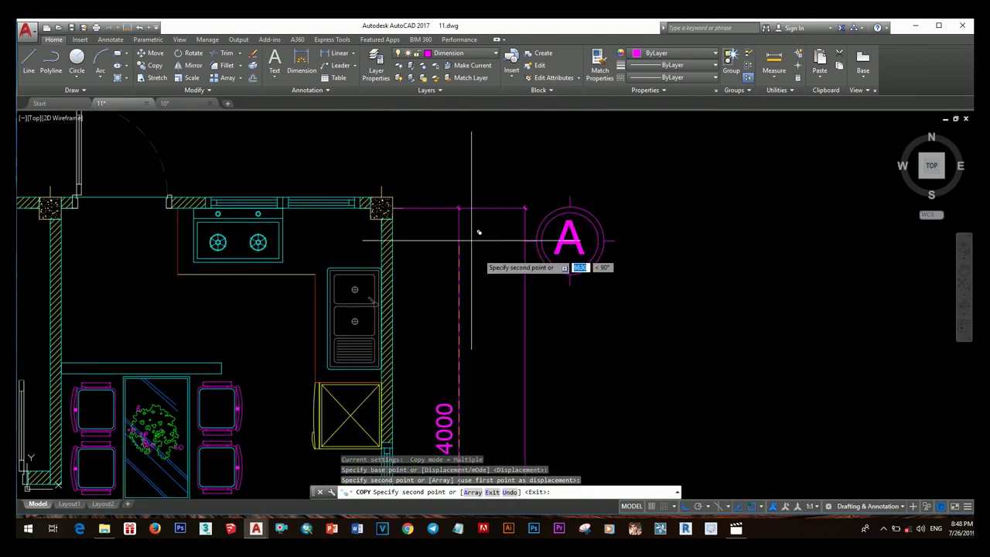
pyautogui.scroll(2, 476, 259)
pyautogui.click(414, 220)
pyautogui.scroll(-3, 503, 279)
pyautogui.scroll(-2, 530, 303)
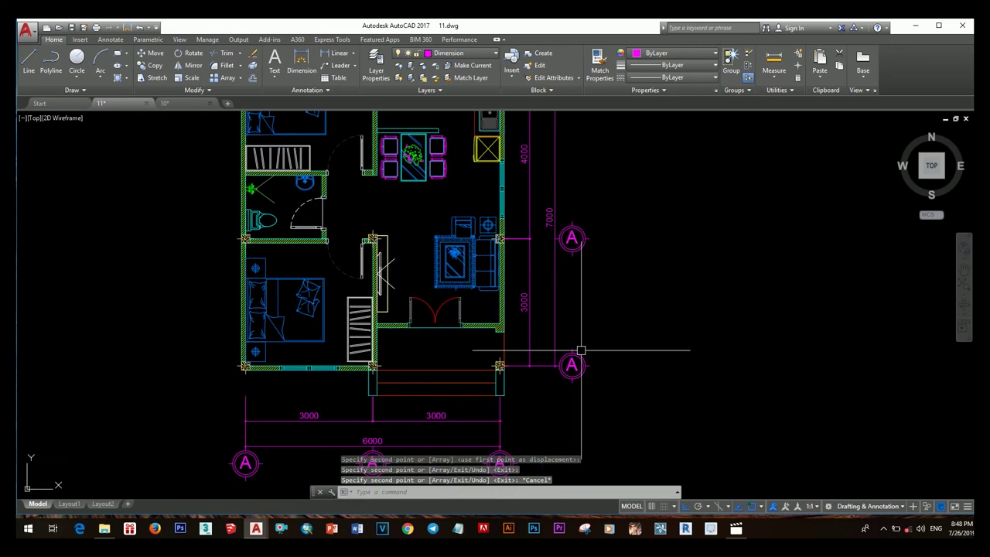
# End the copy and confirm the middle bottom grid bubble reads B.
pyautogui.scroll(5, 579, 354)
pyautogui.press('Escape')
pyautogui.doubleClick(427, 348)
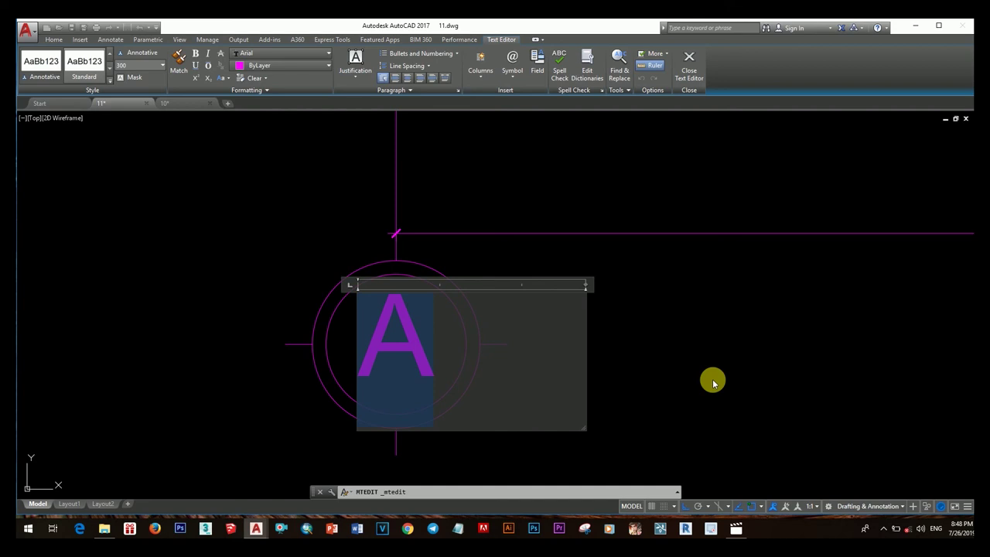
pyautogui.click(713, 382)
pyautogui.scroll(-2, 577, 361)
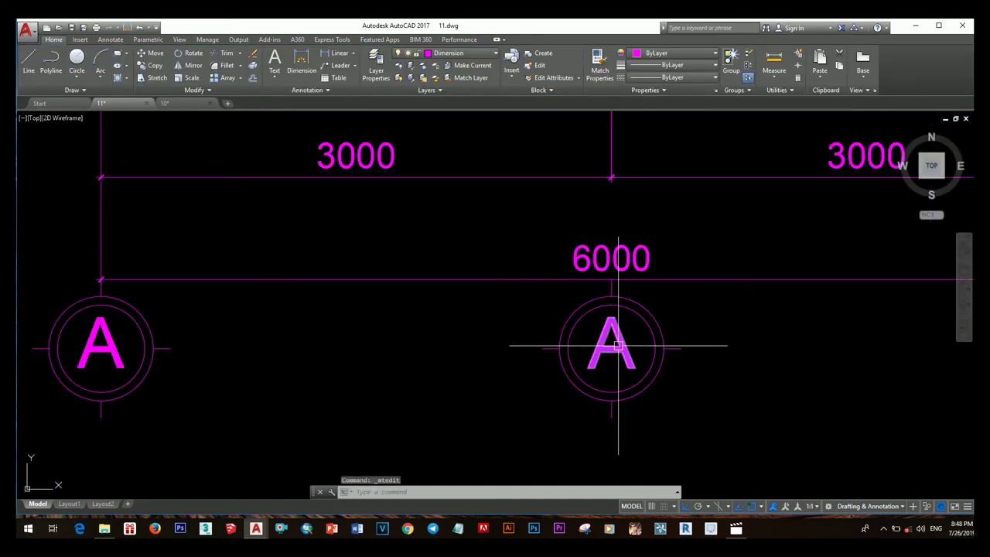
pyautogui.doubleClick(619, 348)
pyautogui.click(797, 403)
# Retype the right bottom grid bubble's letter as C.
pyautogui.scroll(-4, 640, 380)
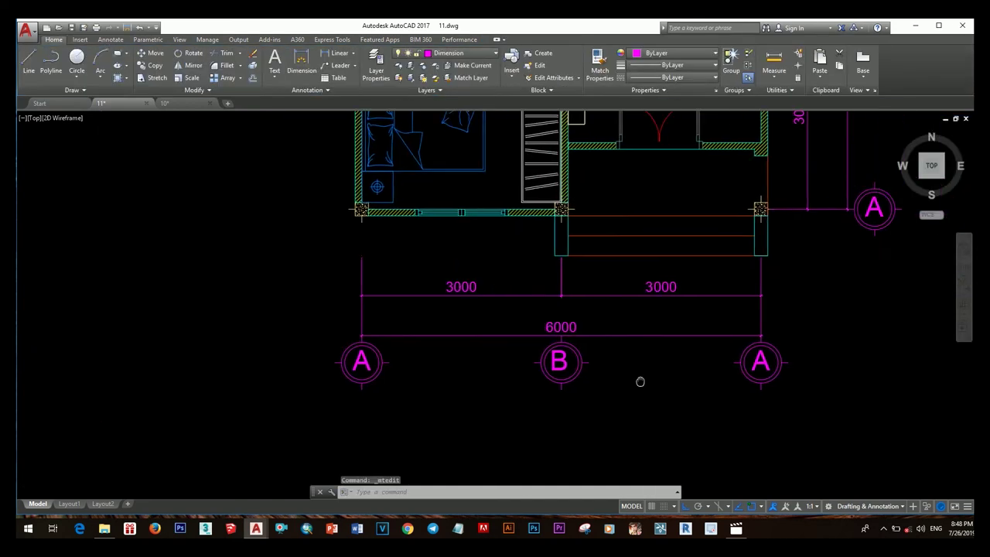
pyautogui.scroll(6, 648, 336)
pyautogui.doubleClick(669, 338)
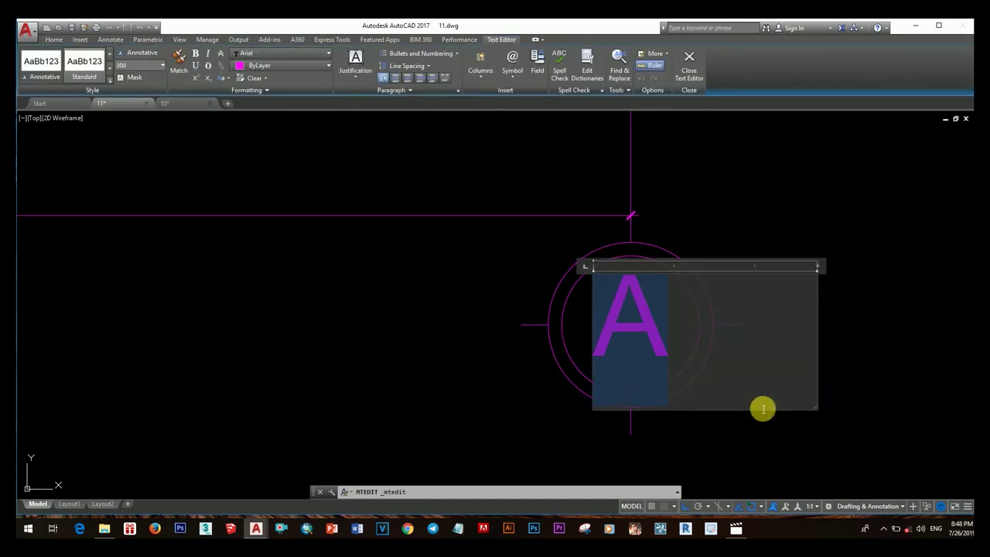
pyautogui.write('C')
pyautogui.click(772, 448)
pyautogui.scroll(-4, 772, 449)
pyautogui.scroll(5, 779, 376)
# Move the B label so it sits centred in its bubble.
pyautogui.write('m')
pyautogui.press('Return')
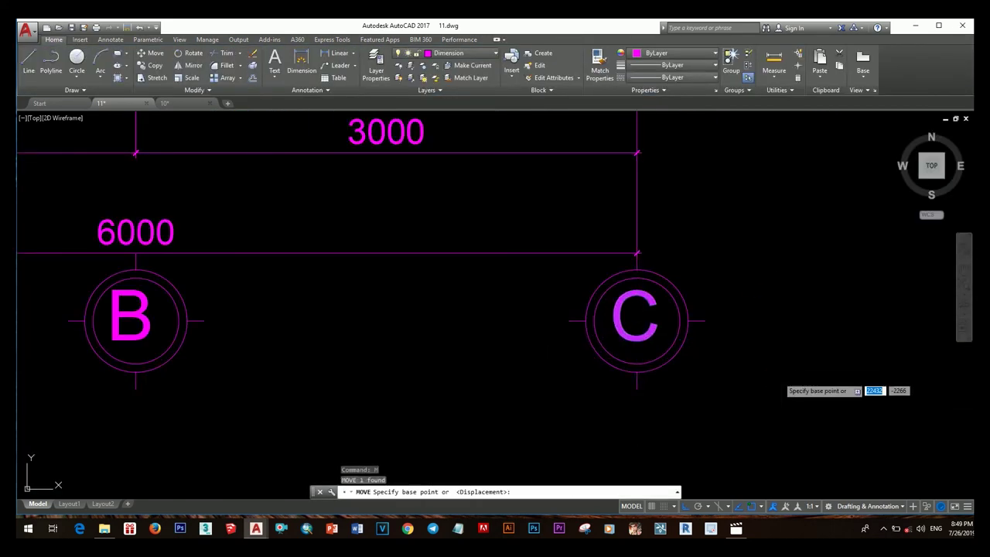
pyautogui.click(774, 378)
pyautogui.click(773, 378)
pyautogui.scroll(-4, 774, 377)
pyautogui.scroll(5, 541, 340)
pyautogui.click(593, 340)
pyautogui.moveTo(698, 421); pyautogui.dragTo(604, 374, button='middle')
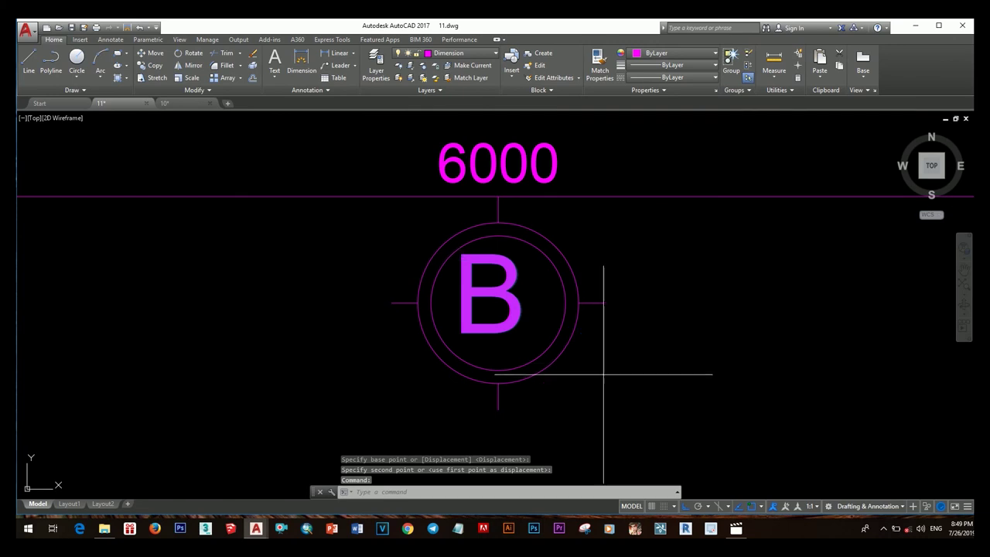
pyautogui.scroll(-4, 598, 359)
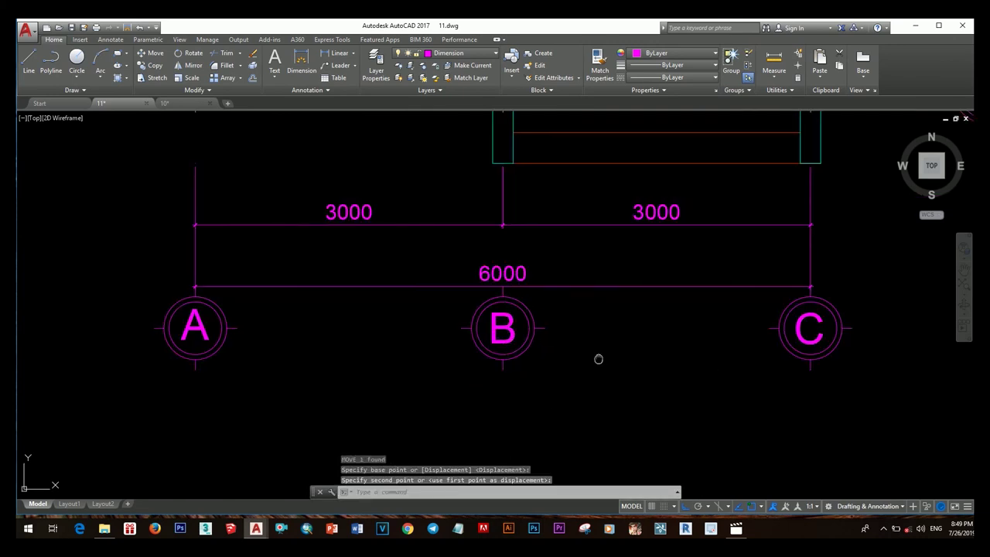
pyautogui.scroll(-3, 598, 359)
pyautogui.scroll(4, 637, 338)
pyautogui.scroll(3, 596, 376)
# Relabel the first right-side grid bubble as 1.
pyautogui.doubleClick(691, 398)
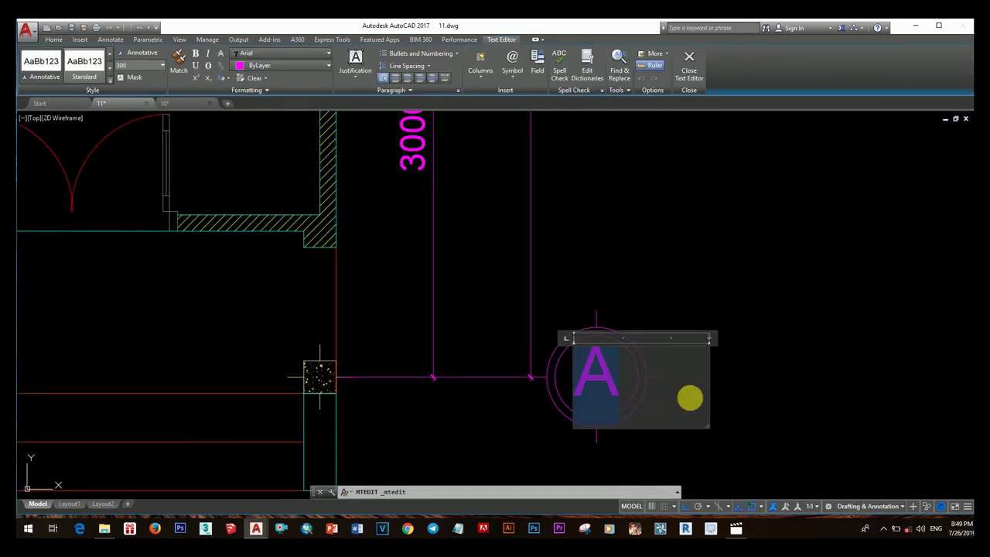
pyautogui.write('1')
pyautogui.click(742, 381)
pyautogui.scroll(-3, 743, 381)
pyautogui.scroll(4, 570, 364)
pyautogui.click(570, 363)
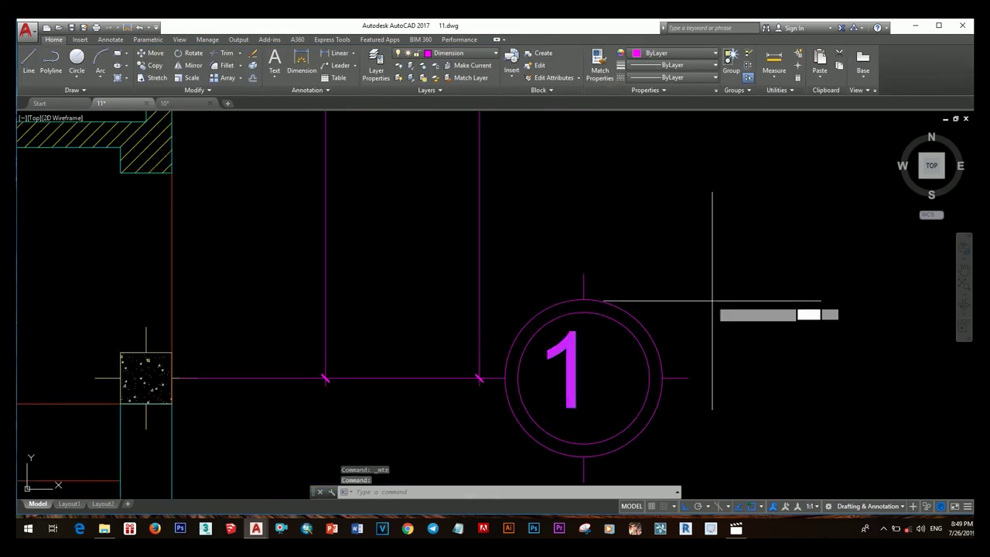
pyautogui.scroll(-3, 657, 310)
pyautogui.scroll(3, 656, 276)
# Relabel the next right-side bubble as 2 and move it into its circle.
pyautogui.doubleClick(608, 281)
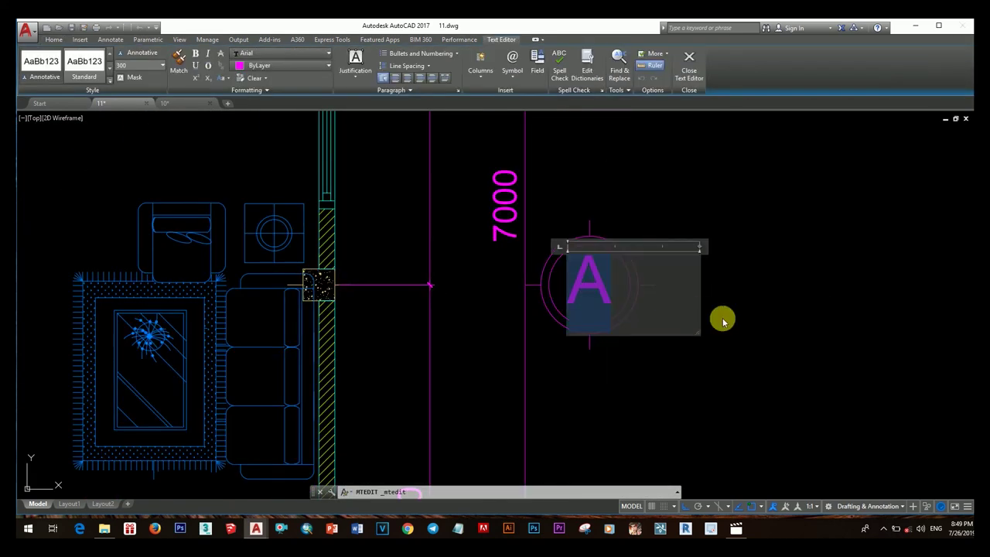
pyautogui.write('2')
pyautogui.click(785, 298)
pyautogui.click(579, 283)
pyautogui.press('m')
pyautogui.press('space')
pyautogui.click(579, 283)
pyautogui.scroll(-3, 595, 370)
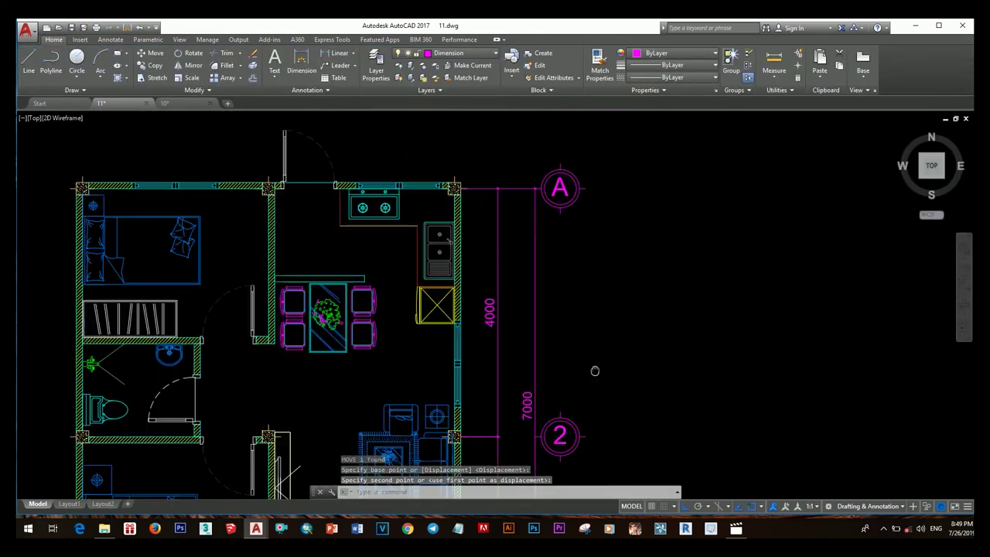
pyautogui.scroll(3, 595, 370)
# Relabel the third right-side bubble as 3 and centre it in its circle.
pyautogui.doubleClick(534, 288)
pyautogui.click(696, 379)
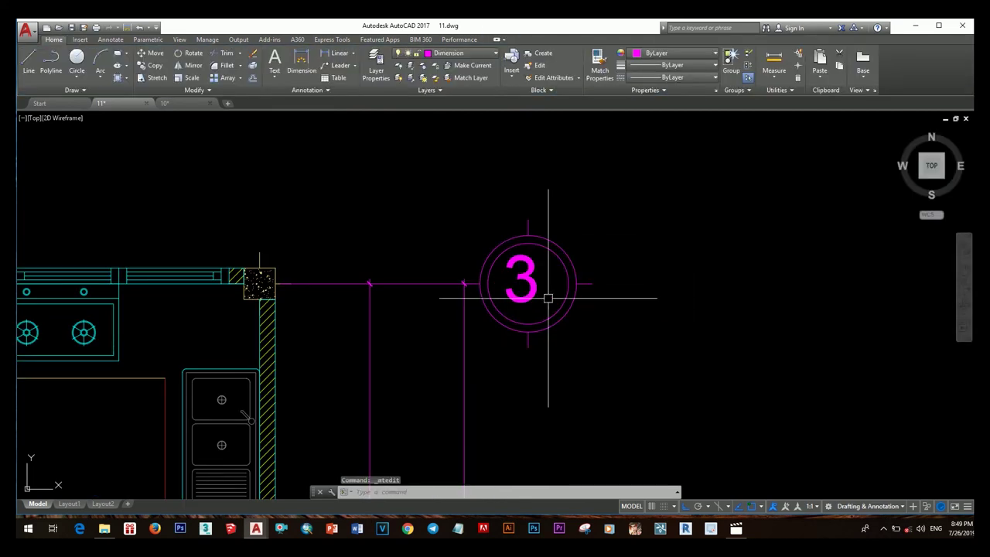
pyautogui.press('m')
pyautogui.press('space')
pyautogui.click(641, 369)
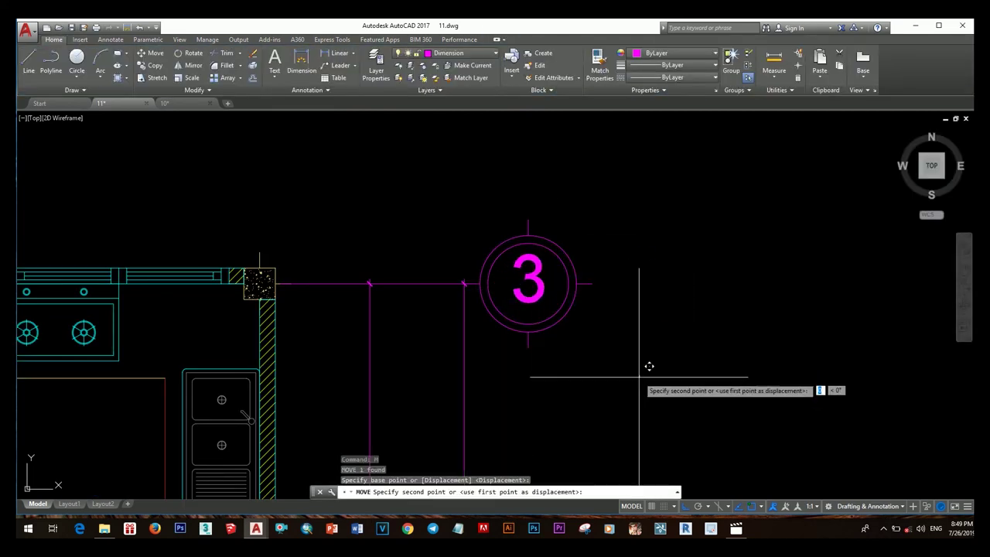
pyautogui.click(542, 332)
pyautogui.scroll(-5, 542, 332)
pyautogui.scroll(2, 531, 354)
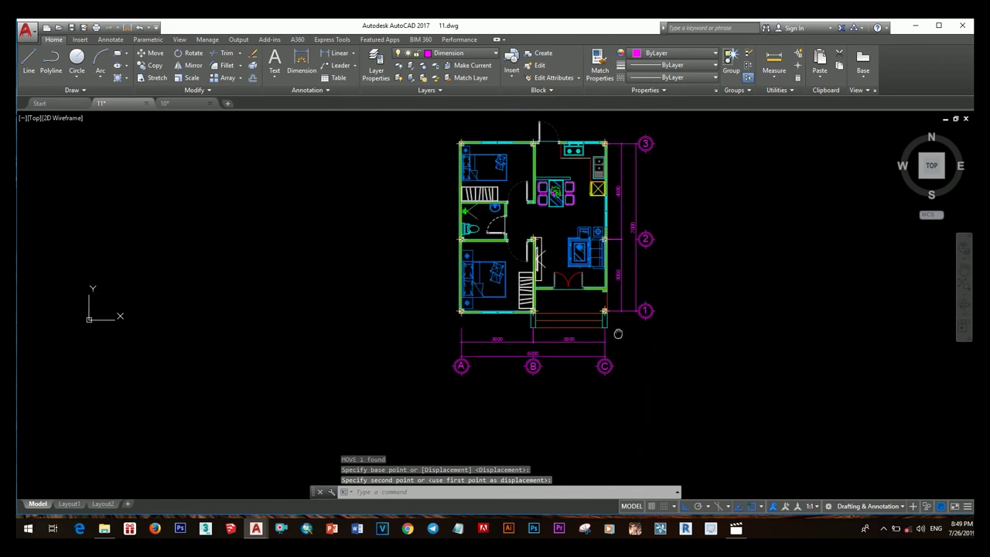
pyautogui.scroll(5, 525, 369)
pyautogui.scroll(-5, 524, 369)
# Copy the A grid label to a spot below bubble B.
pyautogui.write('co')
pyautogui.press('Return')
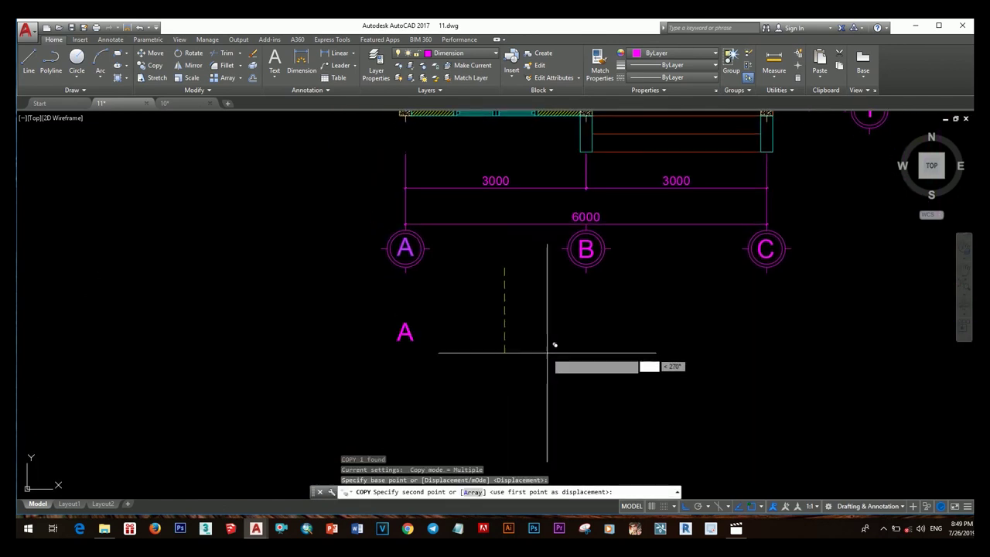
pyautogui.click(550, 347)
pyautogui.press('Escape')
pyautogui.click(375, 323)
pyautogui.press('m')
pyautogui.press('space')
pyautogui.click(508, 389)
pyautogui.click(680, 389)
# Rewrite the copied label as 'Ground Floor', widened to fit one line.
pyautogui.scroll(2, 578, 333)
pyautogui.doubleClick(571, 332)
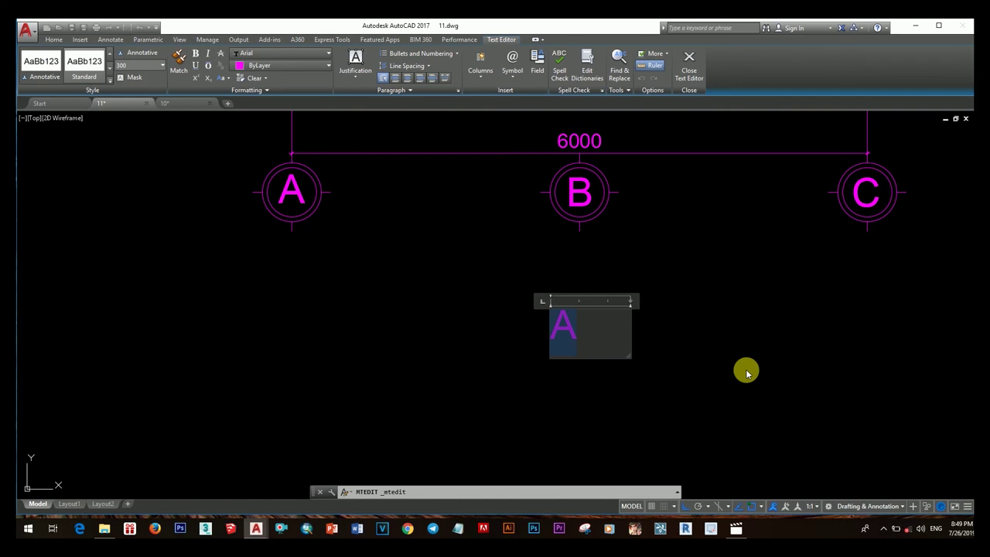
pyautogui.write('Ground')
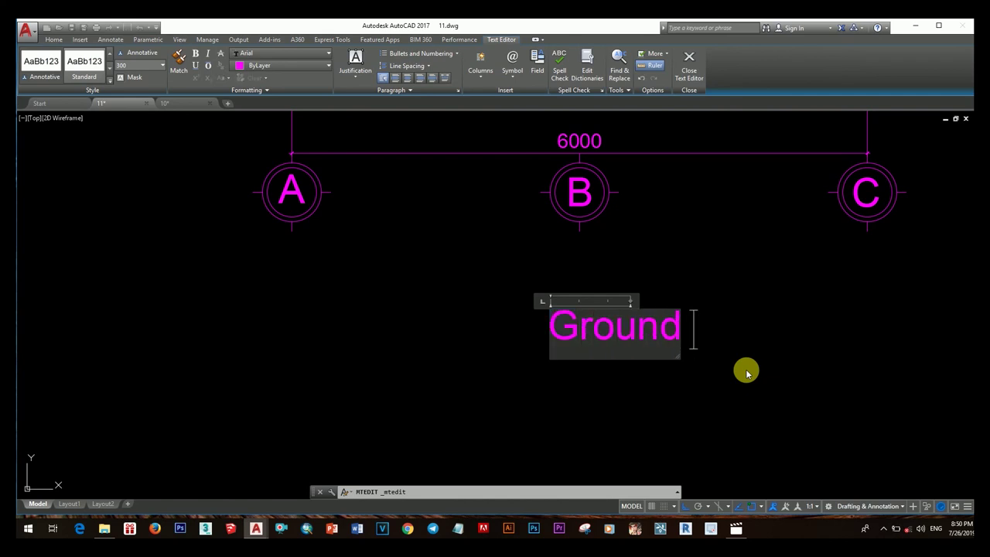
pyautogui.press('Return')
pyautogui.write('P')
pyautogui.press('BackSpace')
pyautogui.press('BackSpace')
pyautogui.press('Return')
pyautogui.write('Flo')
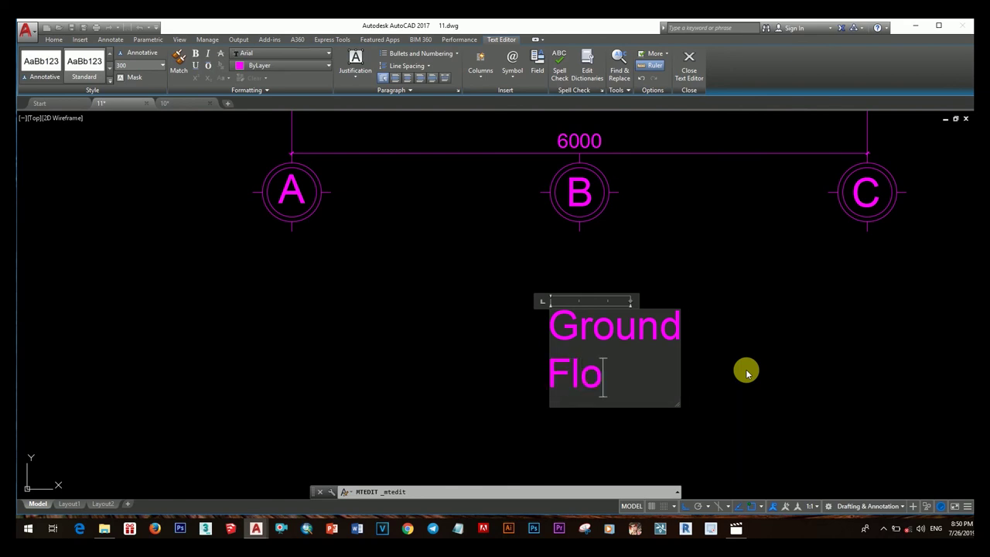
pyautogui.write('or')
pyautogui.moveTo(681, 360); pyautogui.dragTo(872, 369)
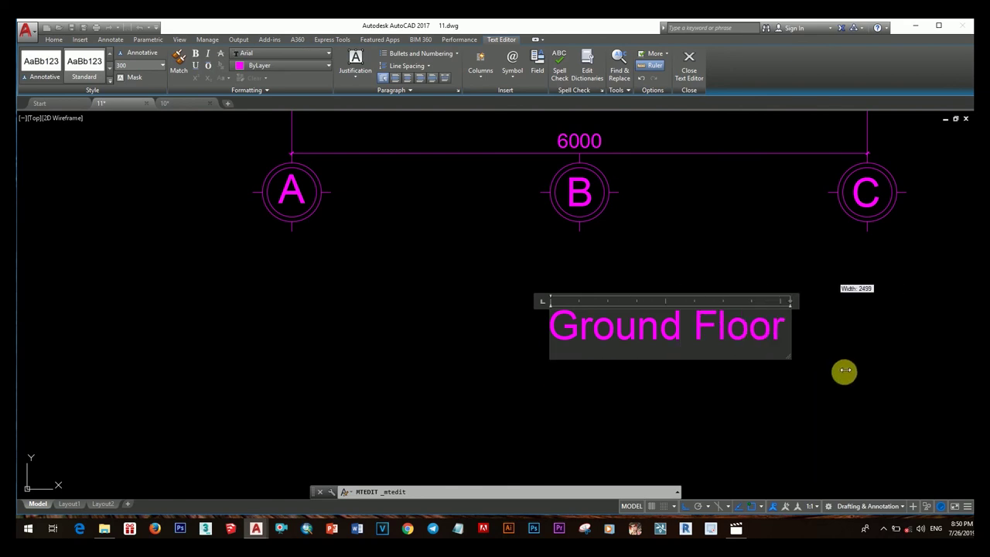
pyautogui.click(707, 348)
# Move 'Ground Floor' so it is centred under bubble B.
pyautogui.click(643, 327)
pyautogui.press('m')
pyautogui.press('Return')
pyautogui.click(740, 387)
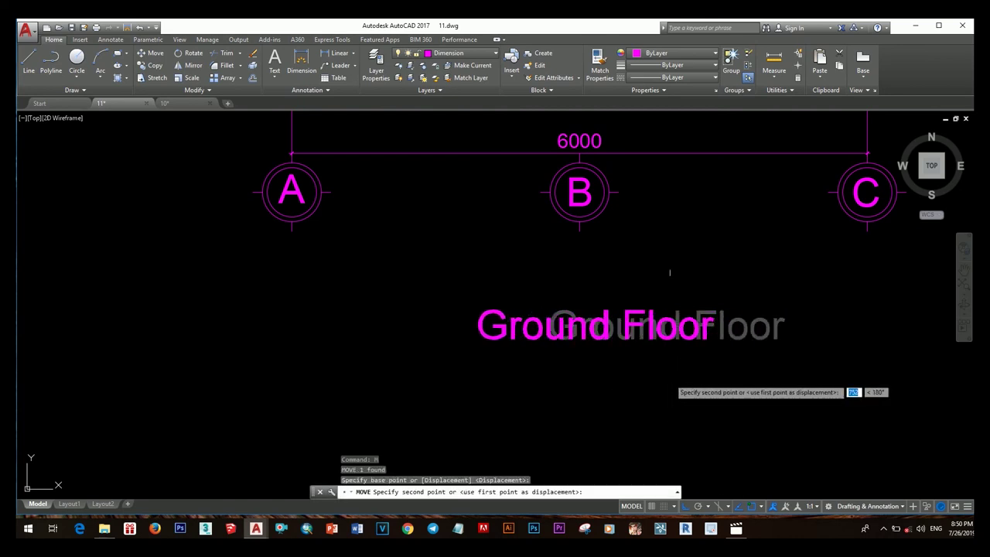
pyautogui.click(667, 387)
pyautogui.click(693, 376)
# Copy 'Ground Floor' just below and change it to a smaller 'Scale 1/100'.
pyautogui.write('co')
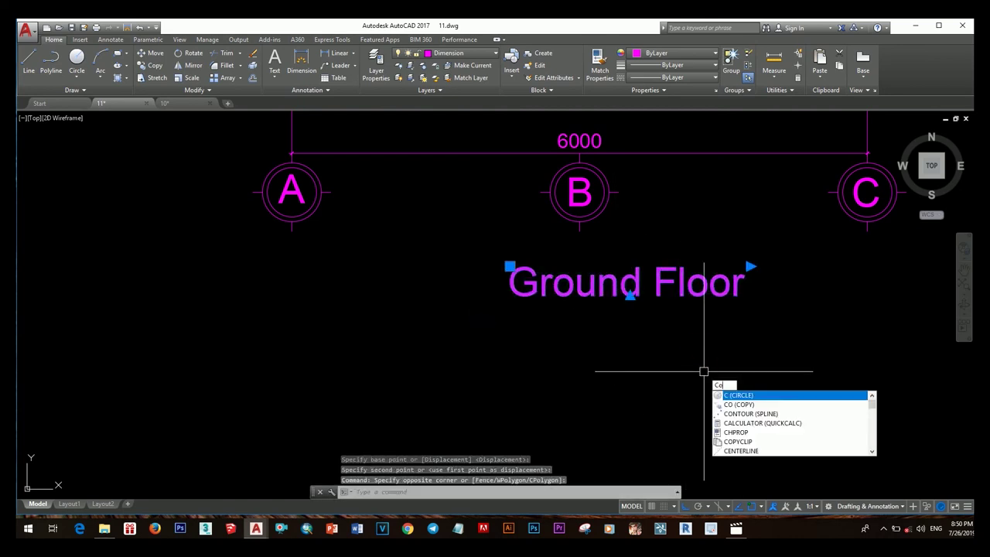
pyautogui.press('Return')
pyautogui.click(694, 337)
pyautogui.click(706, 380)
pyautogui.press('Escape')
pyautogui.doubleClick(745, 338)
pyautogui.write('Scale 1/100')
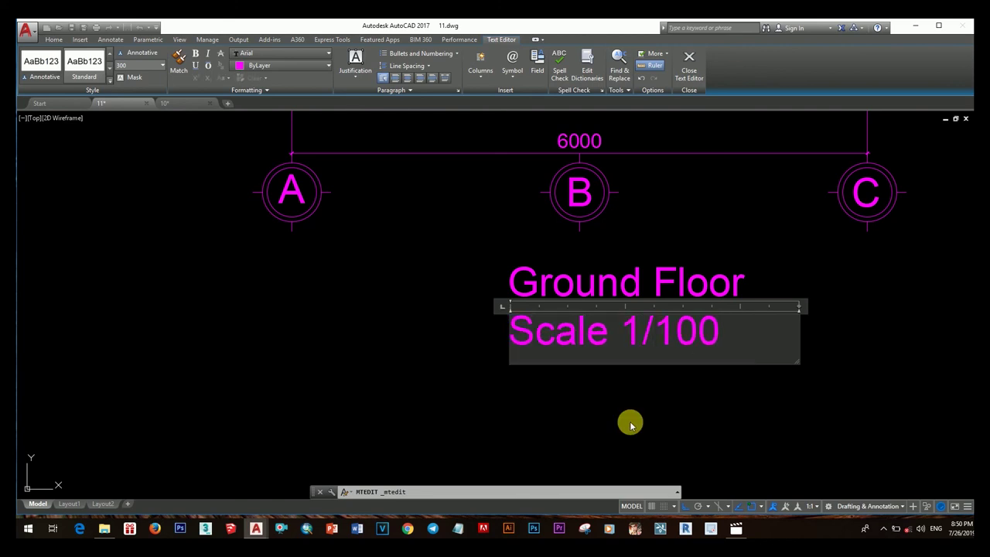
pyautogui.click(843, 411)
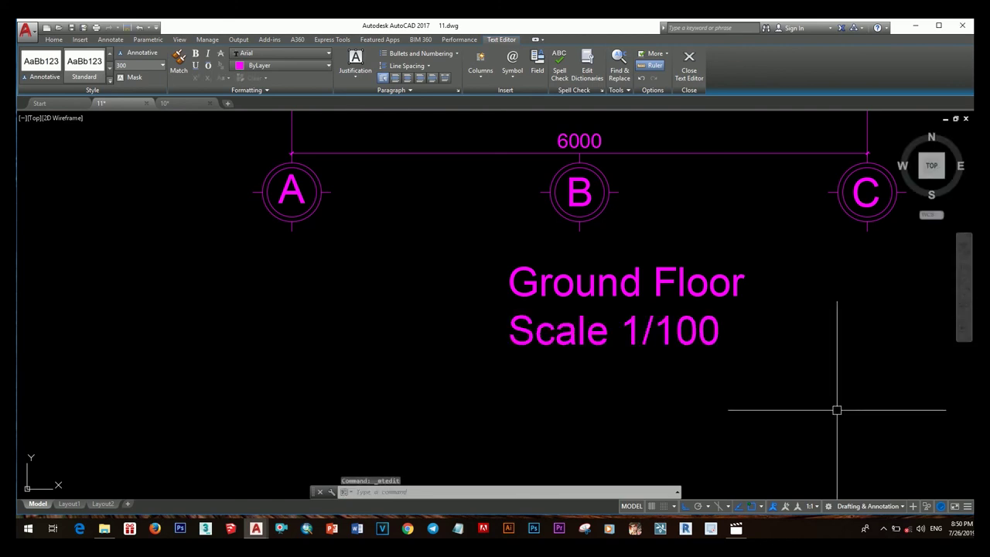
pyautogui.scroll(-5, 526, 376)
pyautogui.scroll(5, 571, 358)
pyautogui.doubleClick(612, 354)
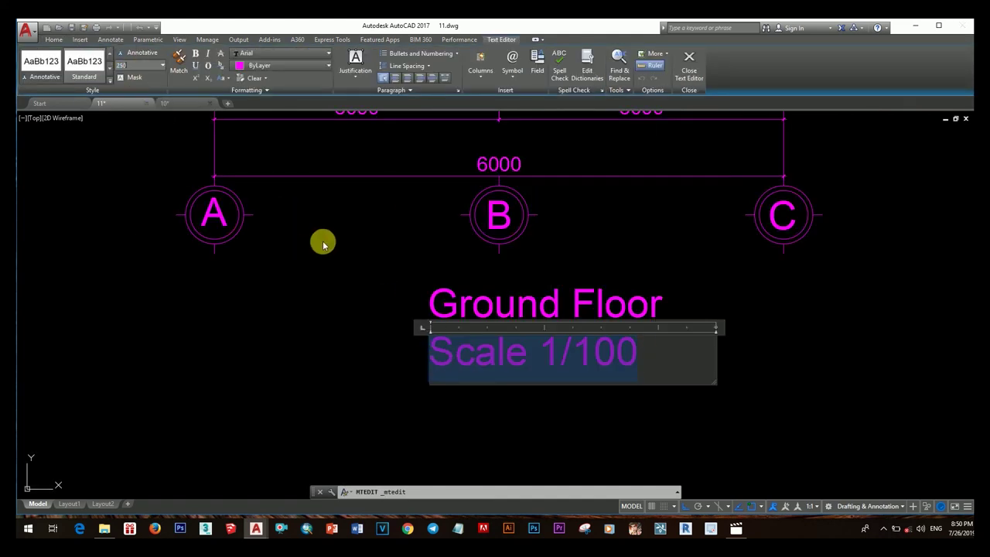
pyautogui.click(393, 265)
# Move the 'Scale 1/100' text into position beneath the title.
pyautogui.click(504, 356)
pyautogui.write('m')
pyautogui.press('Return')
pyautogui.click(542, 372)
pyautogui.scroll(-4, 537, 359)
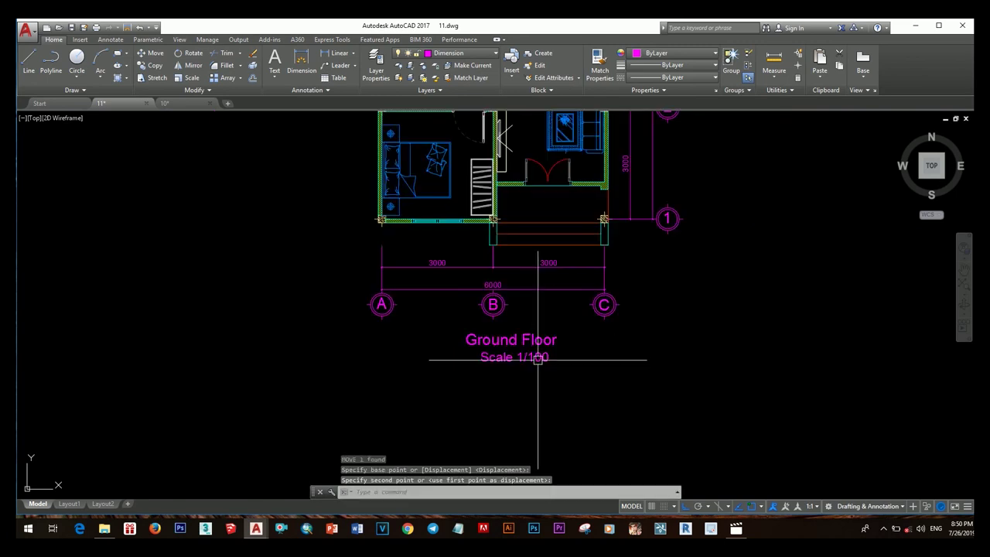
pyautogui.scroll(-2, 538, 378)
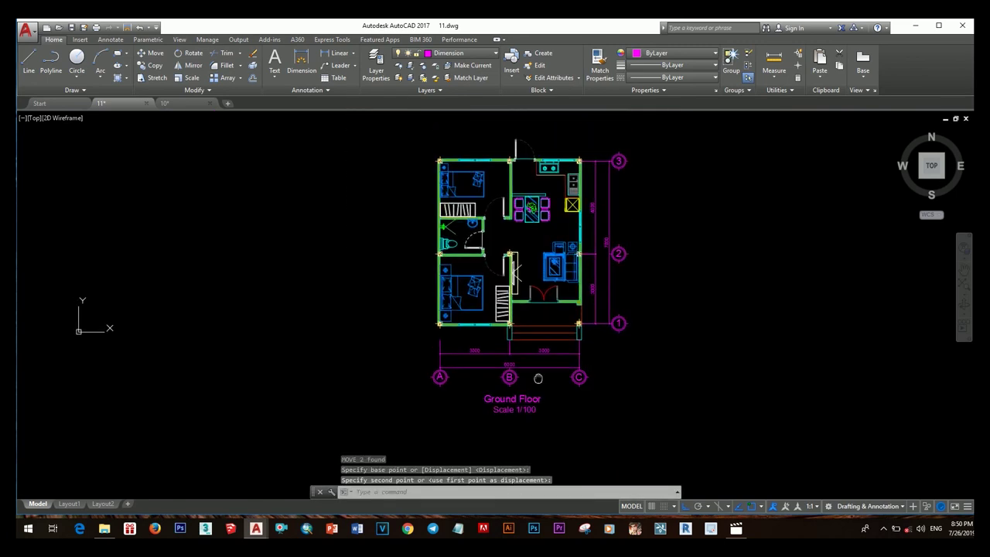
pyautogui.scroll(5, 475, 387)
# Paste the circular symbol to the left of 'Ground Floor'.
pyautogui.hotkey('ctrl', 'v')
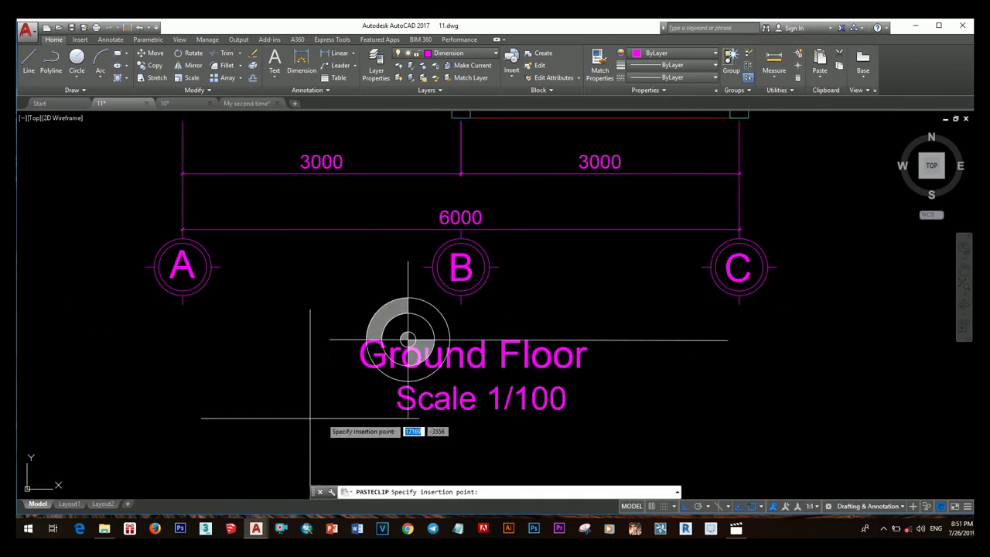
pyautogui.scroll(-5, 408, 339)
pyautogui.click(364, 331)
pyautogui.scroll(-2, 365, 331)
pyautogui.moveTo(461, 337)
pyautogui.mouseDown(button='middle')
pyautogui.moveTo(484, 395)
pyautogui.moveTo(499, 401)
pyautogui.mouseUp(button='middle')
pyautogui.scroll(5, 550, 402)
# Copy the 'Ground Floor' text to a spot above the floor plan.
pyautogui.write('co')
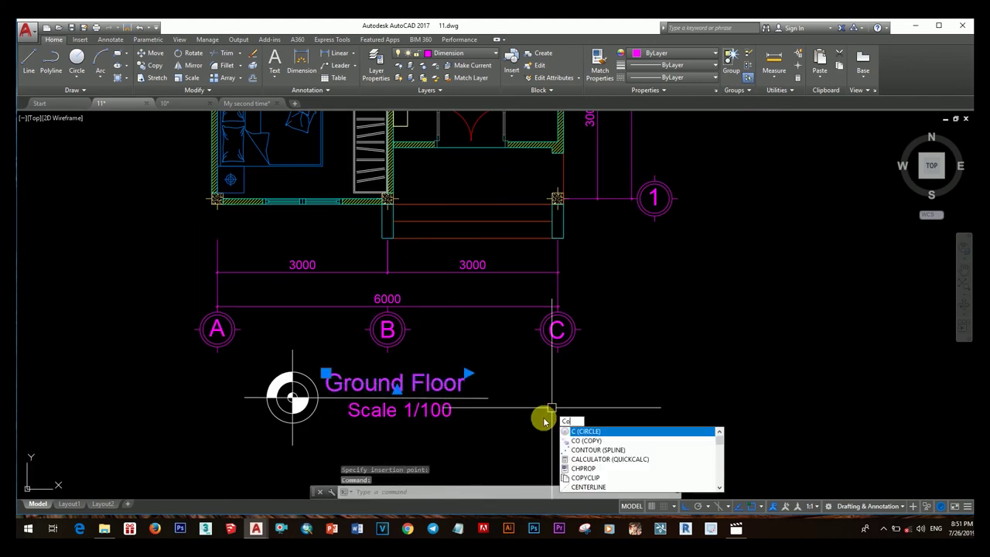
pyautogui.press('Return')
pyautogui.click(551, 407)
pyautogui.scroll(-3, 534, 386)
pyautogui.click(475, 326)
# Retype the copy above the plan as 'Project: Villa 2 Bedrooms 6m x 7m' and widen it to one line.
pyautogui.press('Escape')
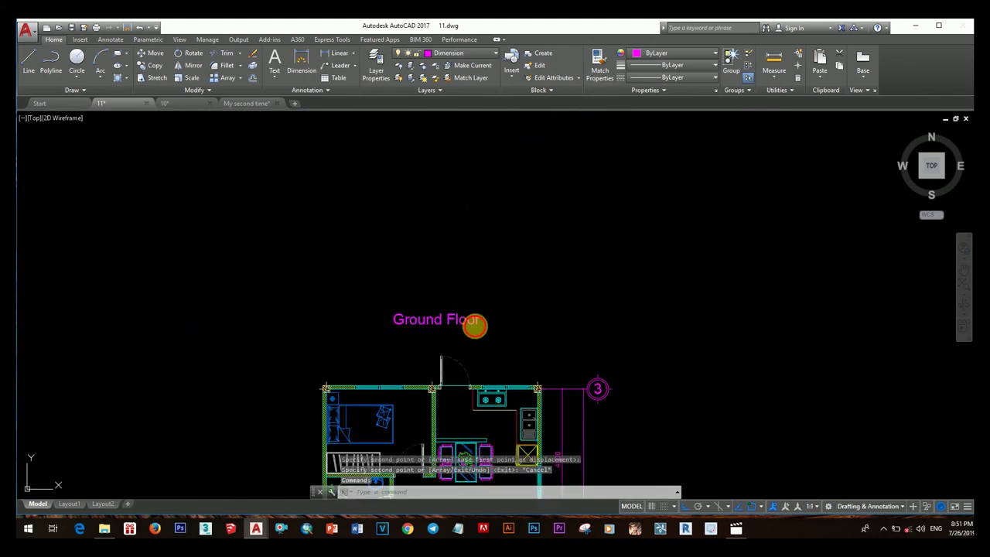
pyautogui.doubleClick(475, 326)
pyautogui.write('Project: Villa 2 Bedrooms 6m x 7m')
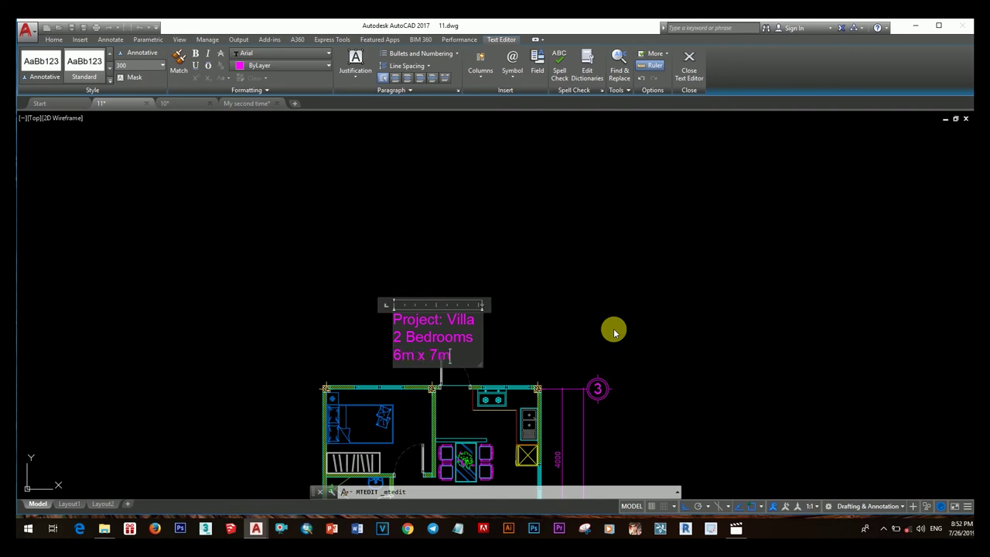
pyautogui.moveTo(597, 333); pyautogui.dragTo(624, 331)
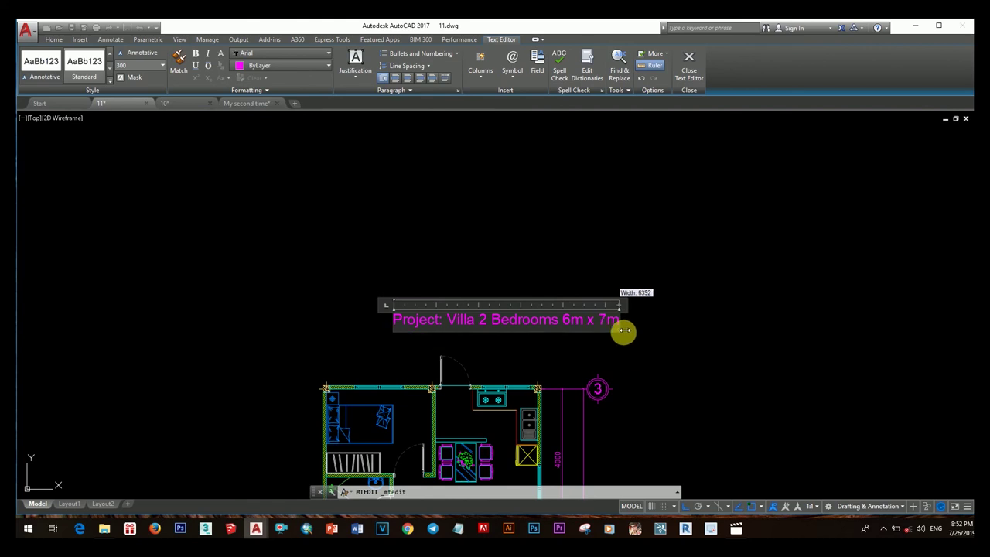
pyautogui.click(580, 332)
pyautogui.click(580, 323)
# Move the project title so it sits centred above the plan.
pyautogui.write('m')
pyautogui.press('Return')
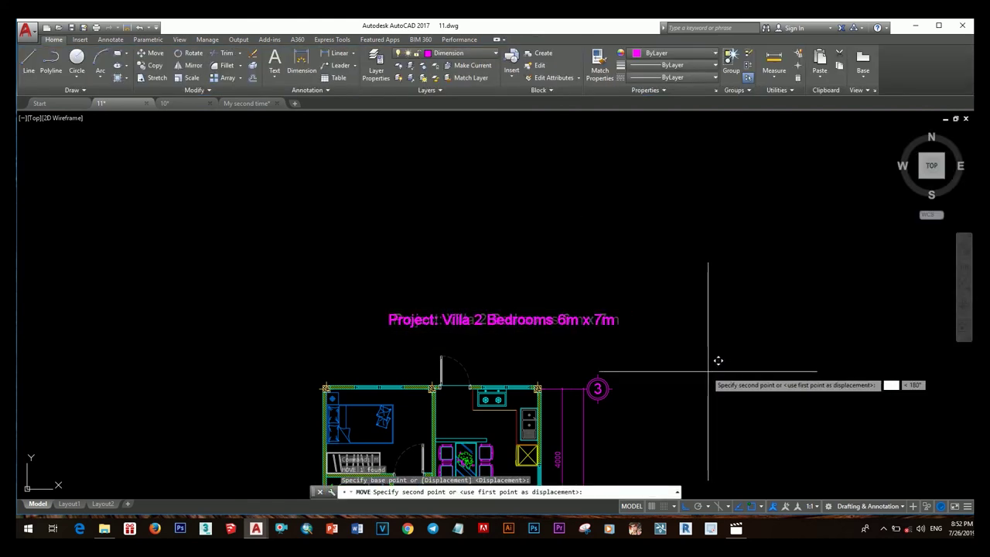
pyautogui.click(550, 359)
pyautogui.click(520, 359)
pyautogui.scroll(-5, 449, 382)
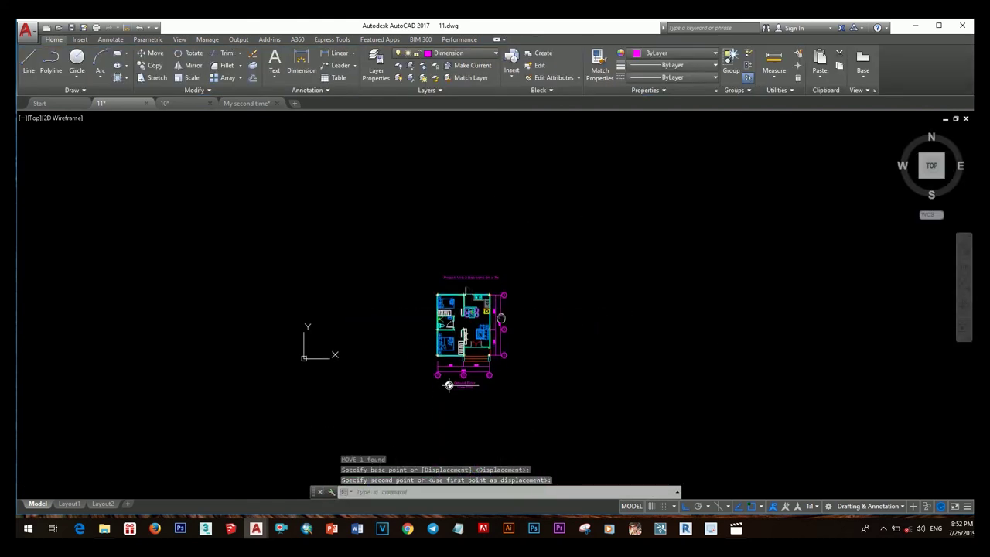
pyautogui.scroll(2, 418, 394)
# Select the whole floor plan and move it to its new position.
pyautogui.moveTo(417, 393); pyautogui.dragTo(542, 409)
pyautogui.write('m')
pyautogui.press('Return')
pyautogui.scroll(3, 457, 392)
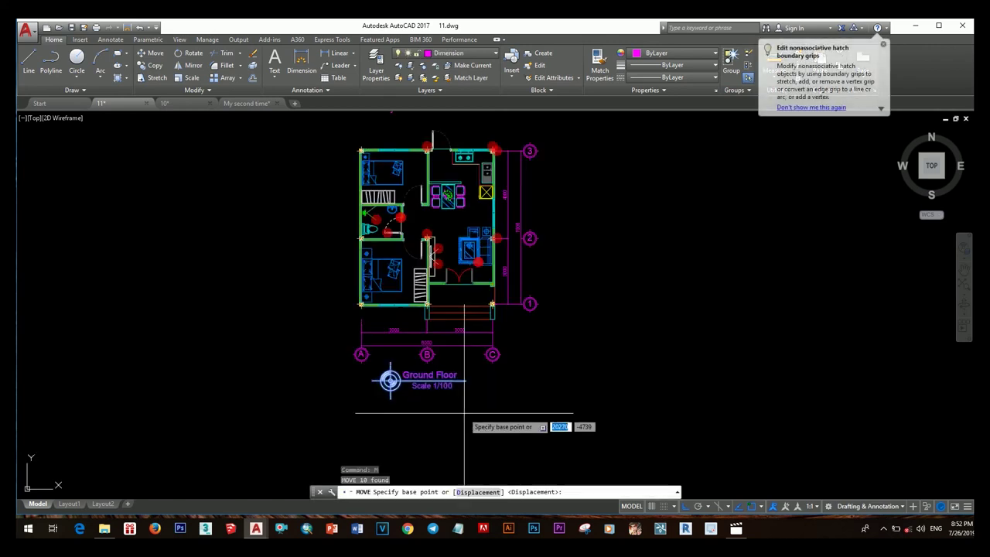
pyautogui.click(458, 392)
pyautogui.click(457, 392)
pyautogui.scroll(-4, 431, 405)
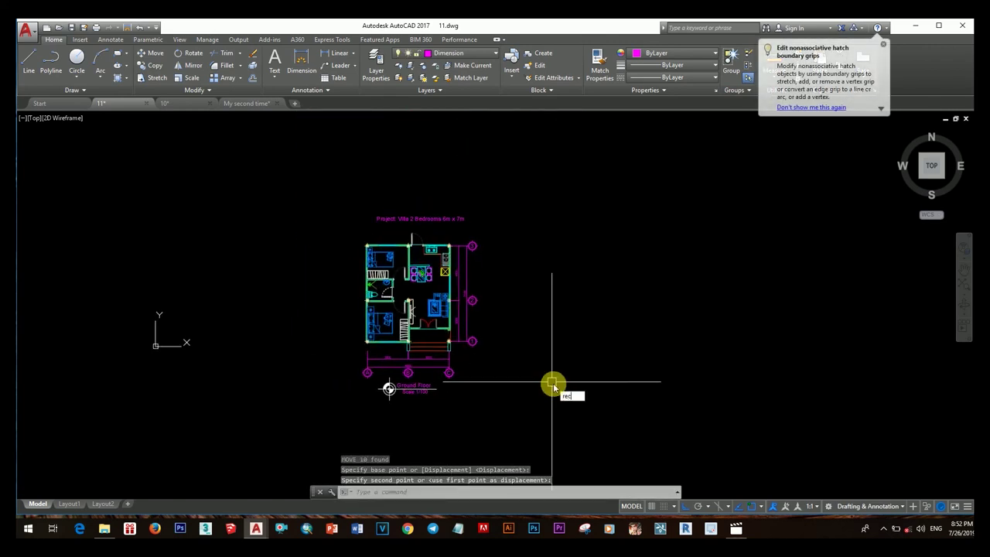
# Draw a rectangle border from above-left of the title to below-right of the plan.
pyautogui.write('rec')
pyautogui.press('Return')
pyautogui.click(327, 204)
pyautogui.click(496, 415)
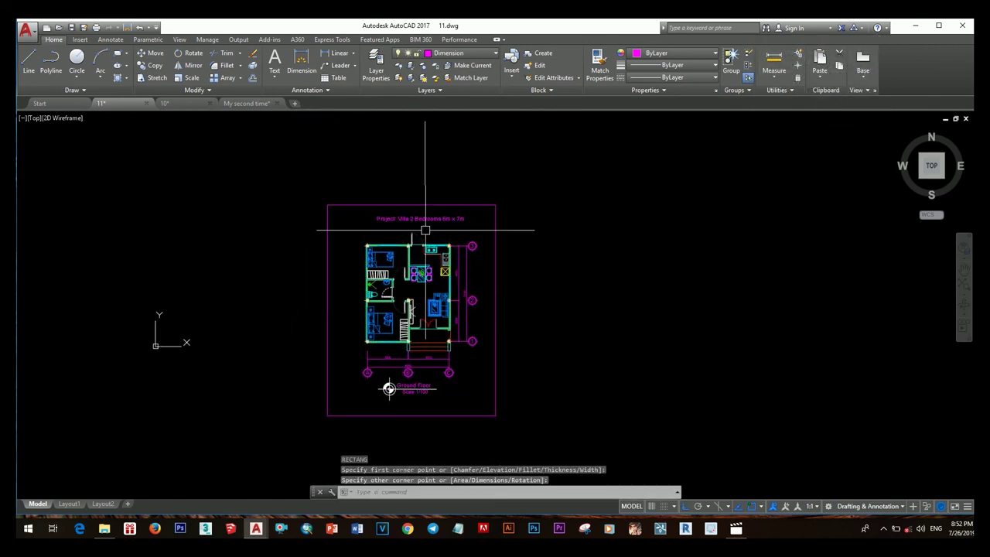
# Set the title text height to 500 and widen its box to fit one line.
pyautogui.doubleClick(453, 220)
pyautogui.moveTo(464, 222); pyautogui.dragTo(368, 220)
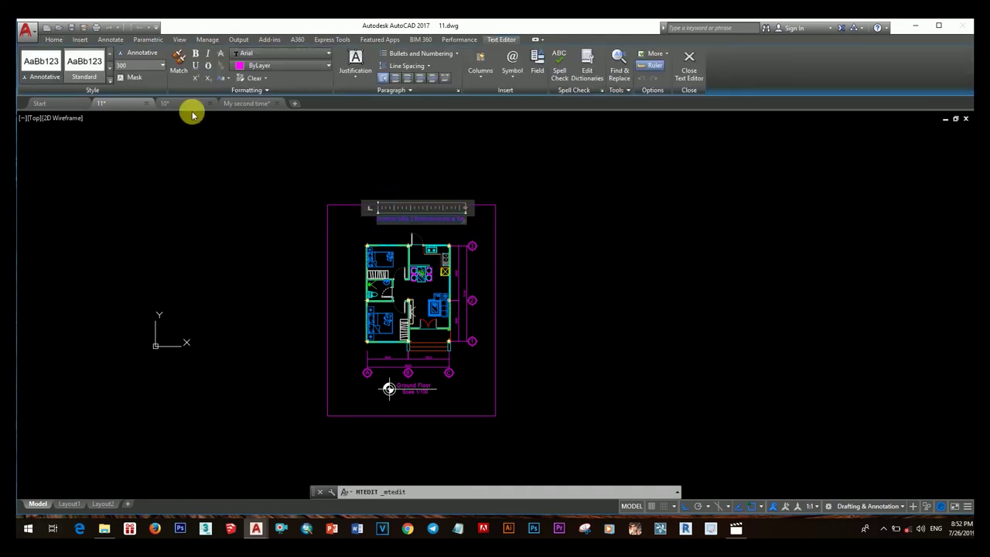
pyautogui.click(133, 66)
pyautogui.write('500')
pyautogui.press('Return')
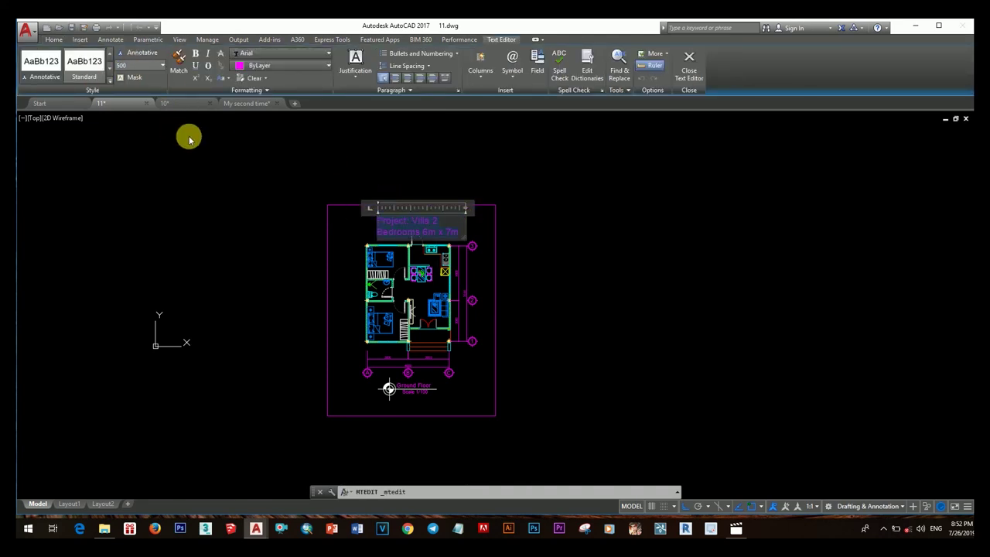
pyautogui.moveTo(469, 221); pyautogui.dragTo(529, 223)
pyautogui.click(509, 236)
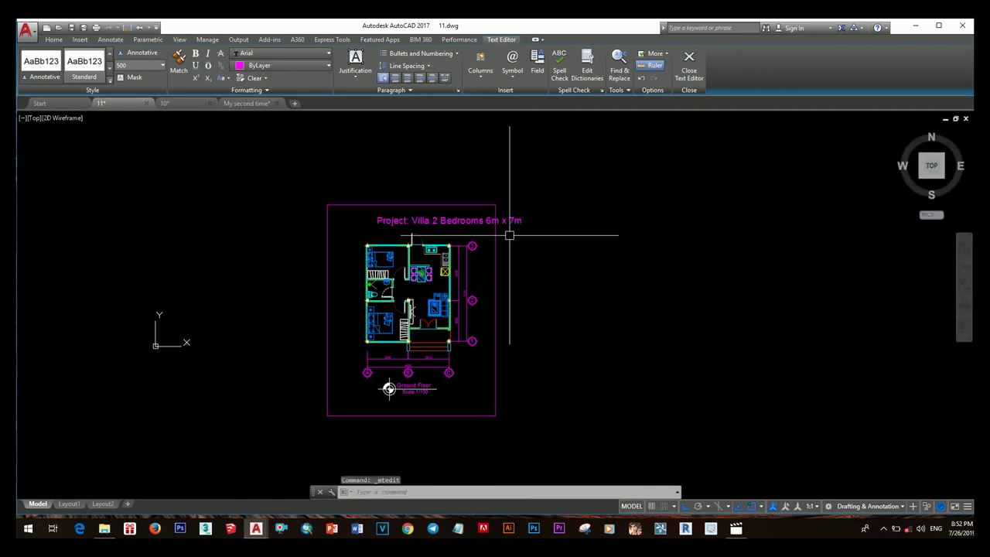
# Move the title slightly further left.
pyautogui.write('m')
pyautogui.press('Return')
pyautogui.click(611, 229)
pyautogui.click(576, 241)
pyautogui.scroll(-2, 570, 241)
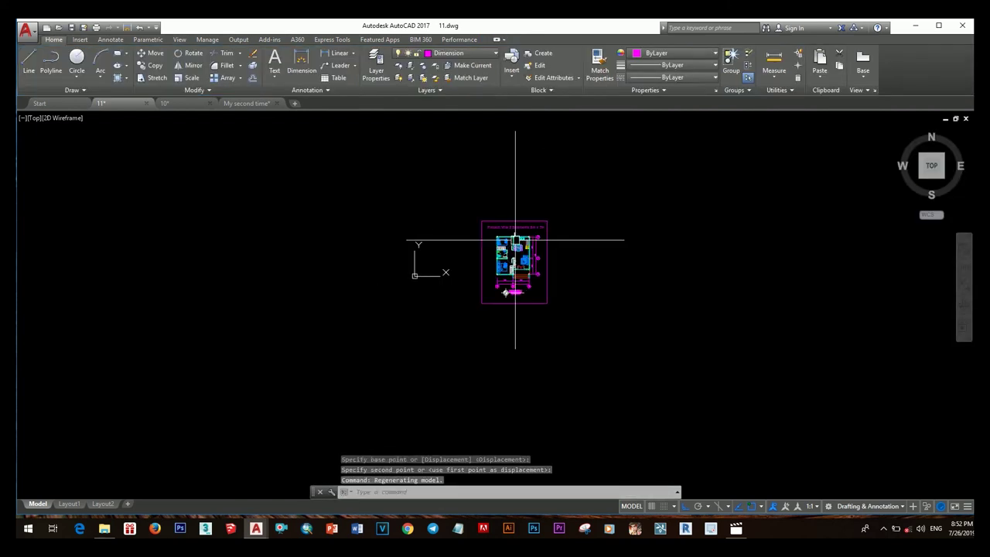
pyautogui.scroll(3, 526, 271)
# Try offsetting the sheet frame at the default 1000 distance, then cancel.
pyautogui.click(574, 277)
pyautogui.write('of')
pyautogui.press('Return')
pyautogui.write('1000')
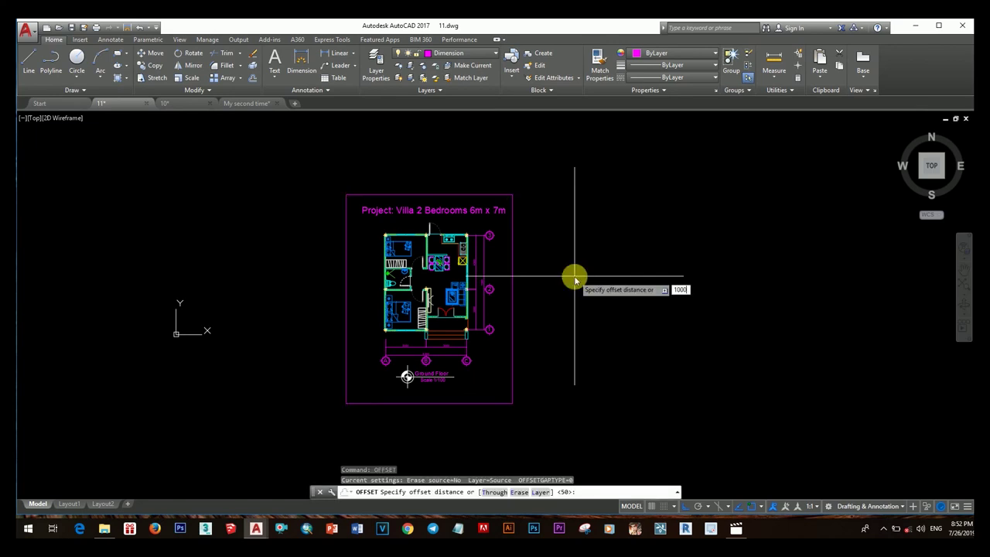
pyautogui.press('Return')
pyautogui.click(512, 271)
pyautogui.press('Escape')
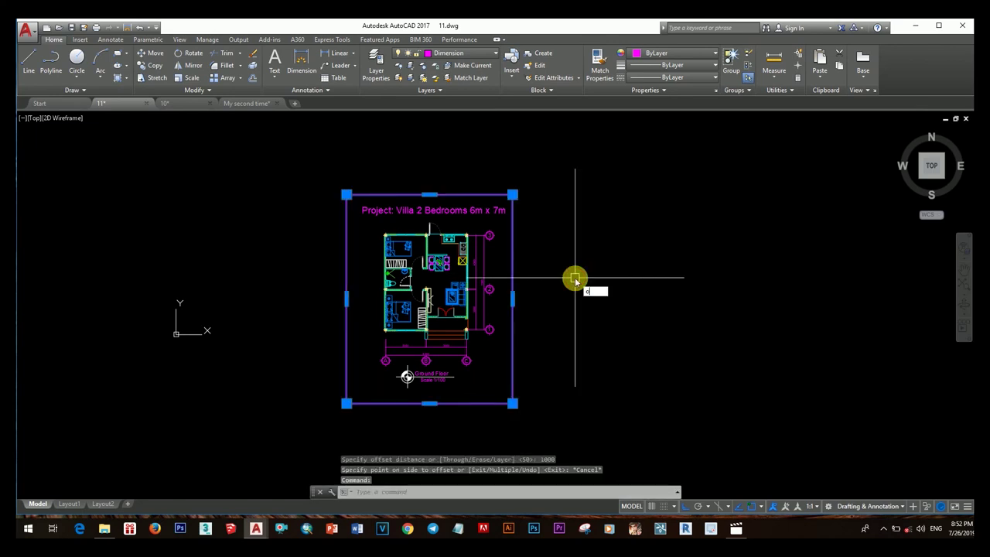
# Offset the sheet frame 300 outward to create the second border.
pyautogui.write('of')
pyautogui.press('Return')
pyautogui.write('3')
pyautogui.press('Return')
pyautogui.click(513, 277)
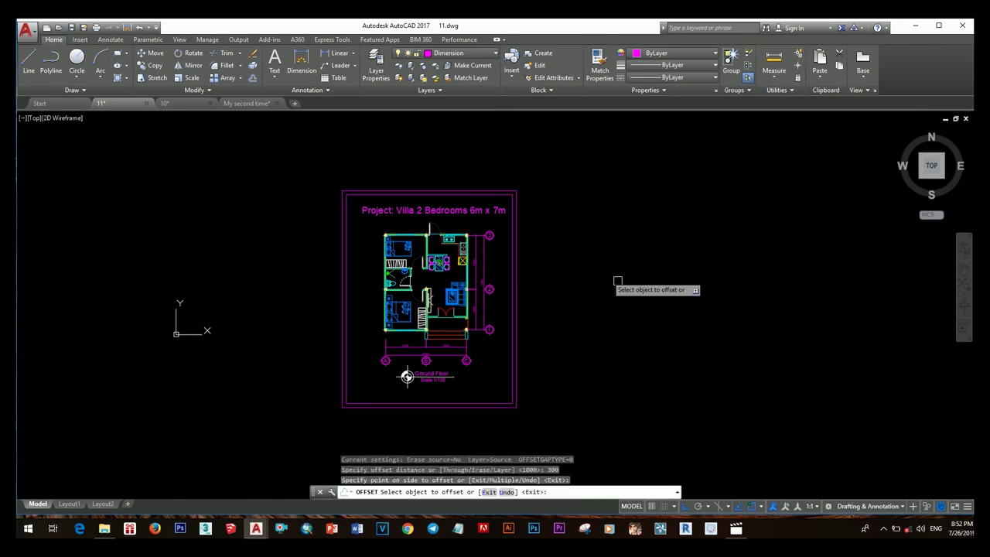
pyautogui.click(588, 278)
pyautogui.press('Escape')
pyautogui.scroll(3, 531, 332)
pyautogui.scroll(-3, 564, 357)
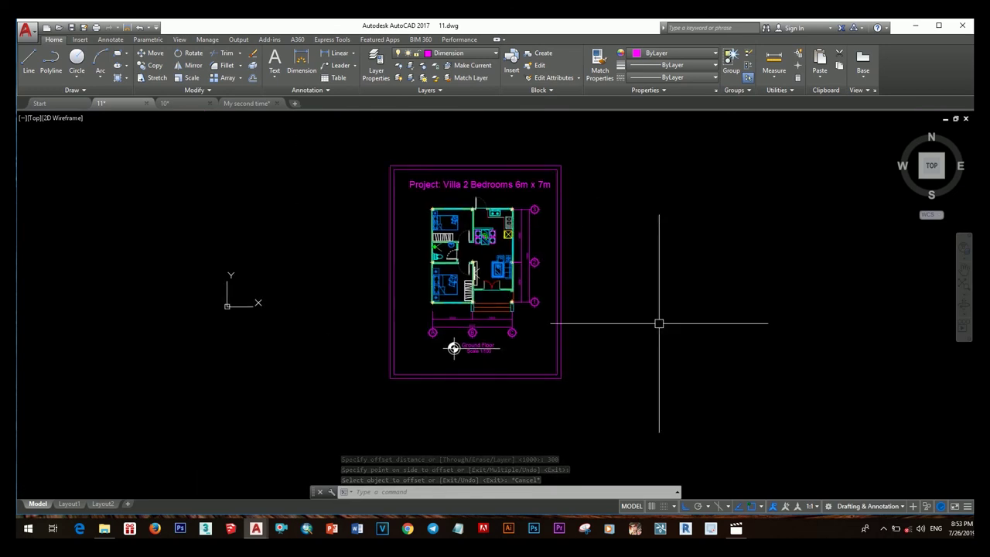
# In the Plot dialog, load the previous plot settings and start picking a window area, then cancel.
pyautogui.hotkey('ctrl', 'p')
pyautogui.click(390, 164)
pyautogui.click(394, 180)
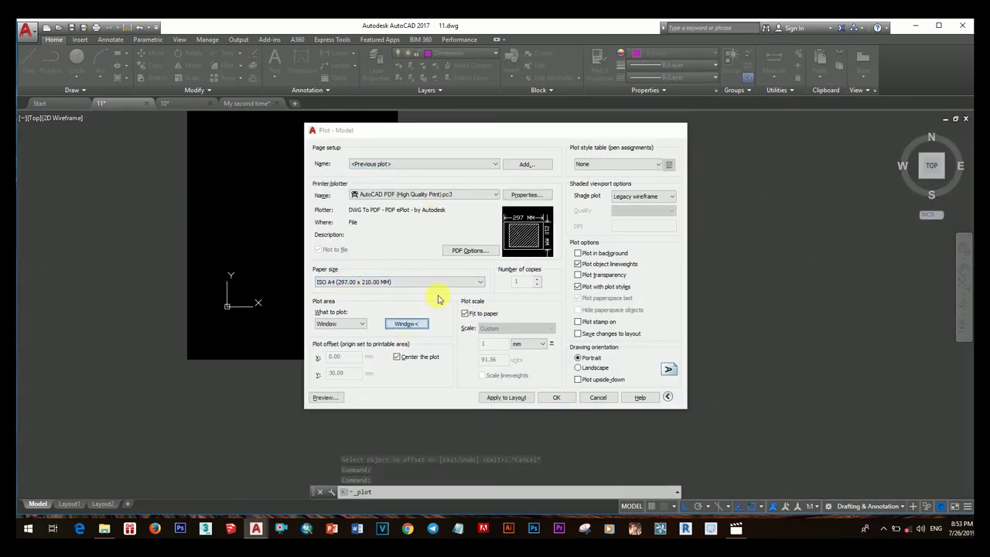
pyautogui.click(404, 325)
pyautogui.scroll(-2, 393, 170)
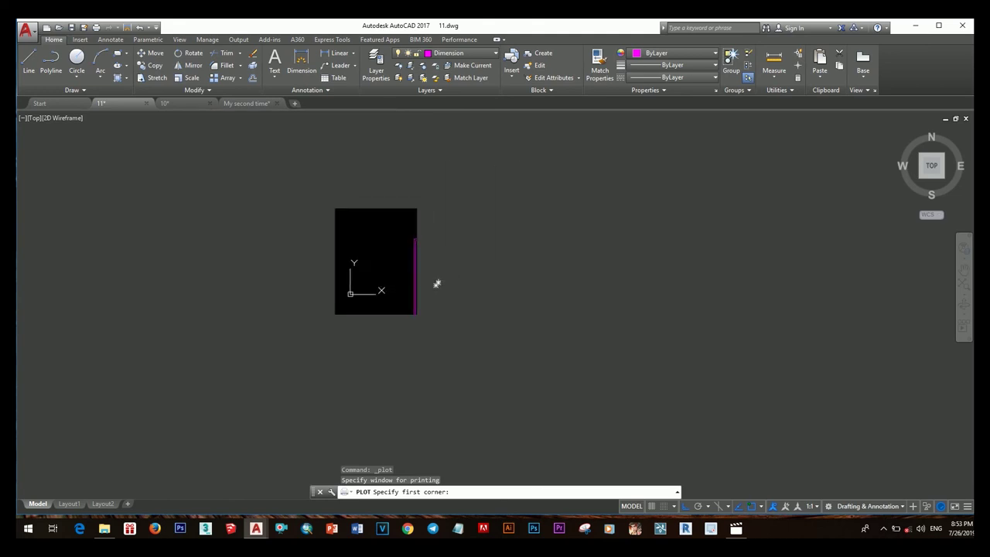
pyautogui.scroll(4, 371, 222)
pyautogui.click(375, 223)
pyautogui.scroll(-2, 420, 247)
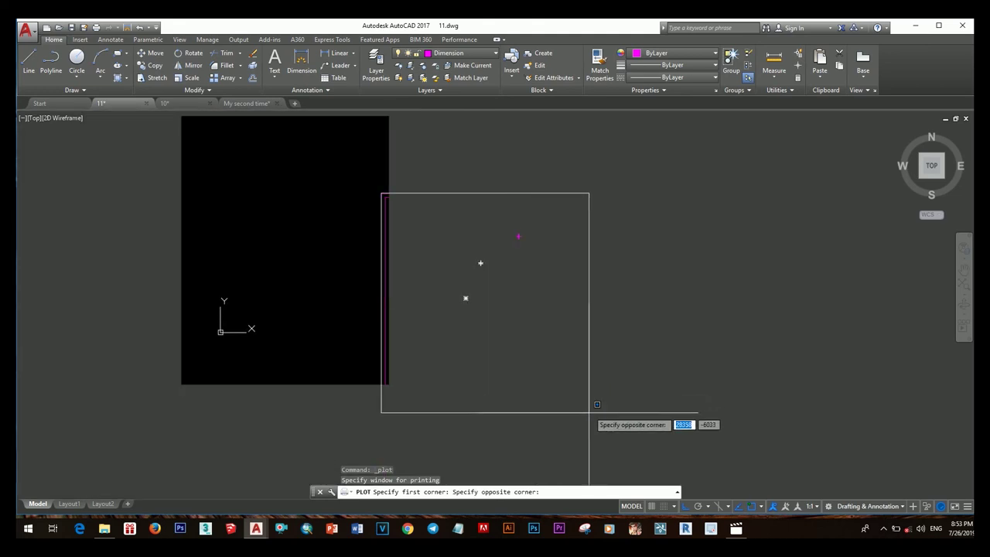
pyautogui.press('Escape')
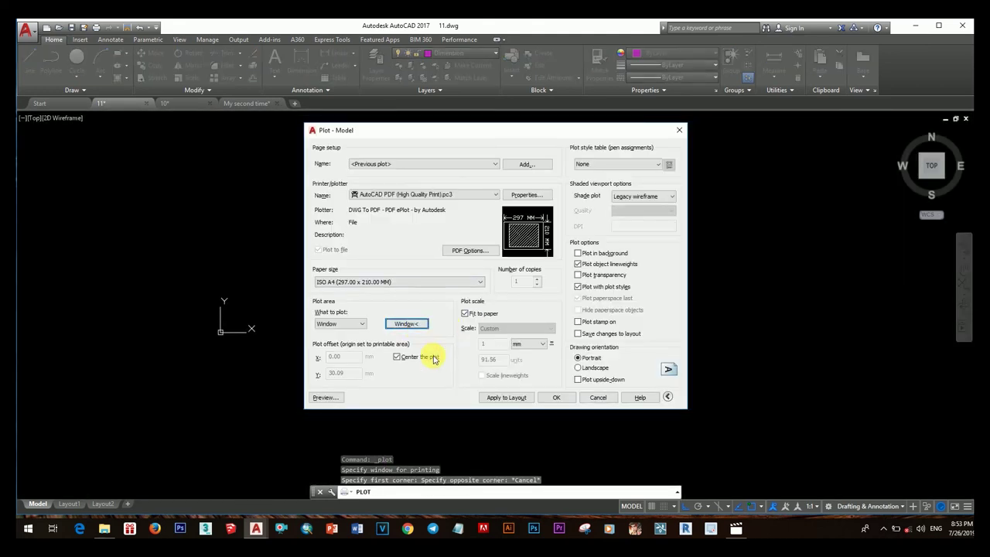
# Switch between page setups, settling on no named page setup.
pyautogui.click(453, 165)
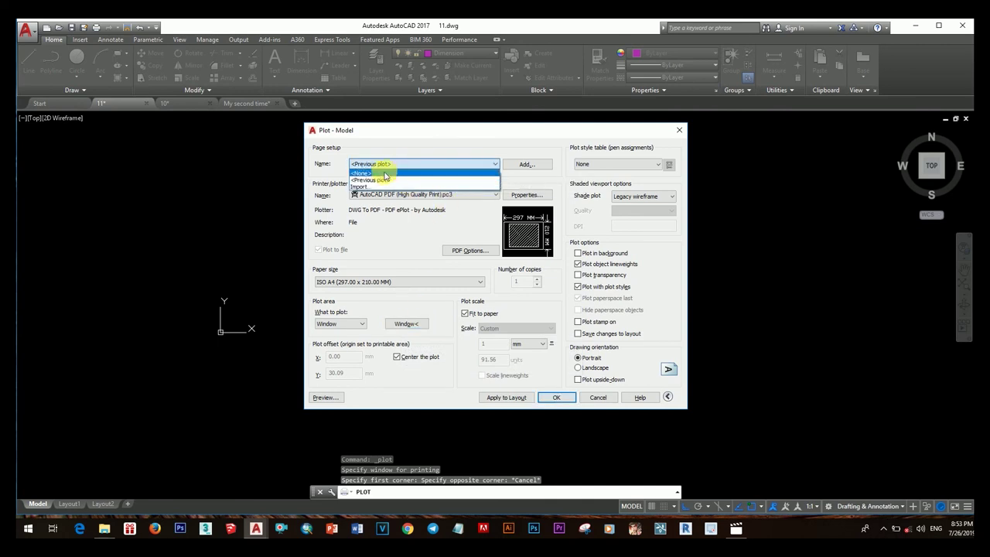
pyautogui.click(380, 171)
pyautogui.click(433, 164)
pyautogui.click(387, 179)
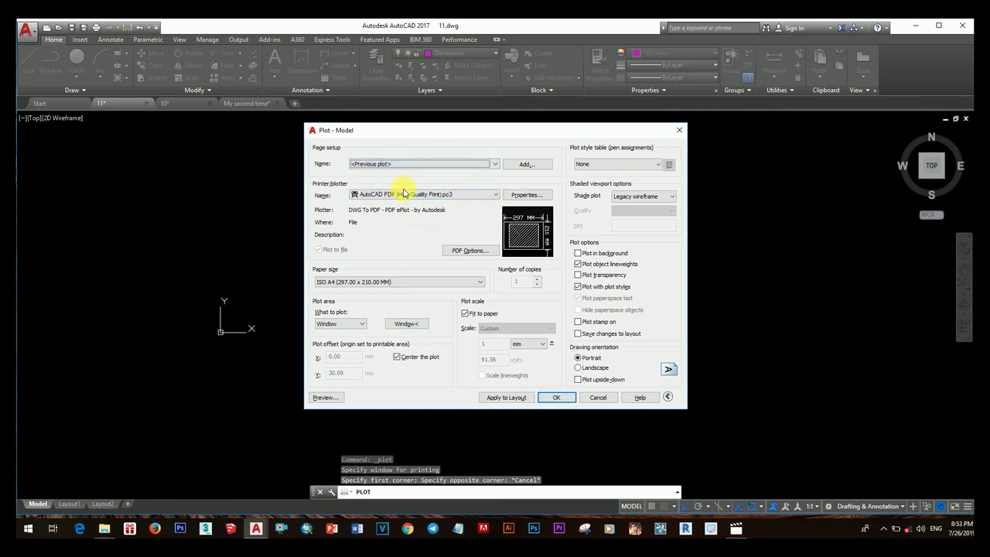
pyautogui.click(434, 164)
pyautogui.click(383, 172)
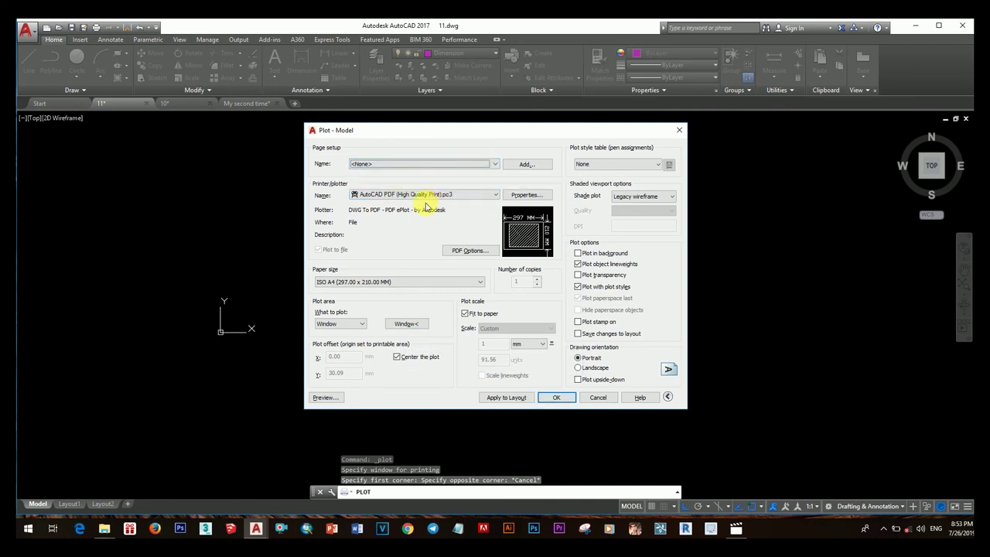
# Window the plot area around the double-framed drawing.
pyautogui.click(408, 324)
pyautogui.click(381, 192)
pyautogui.click(549, 402)
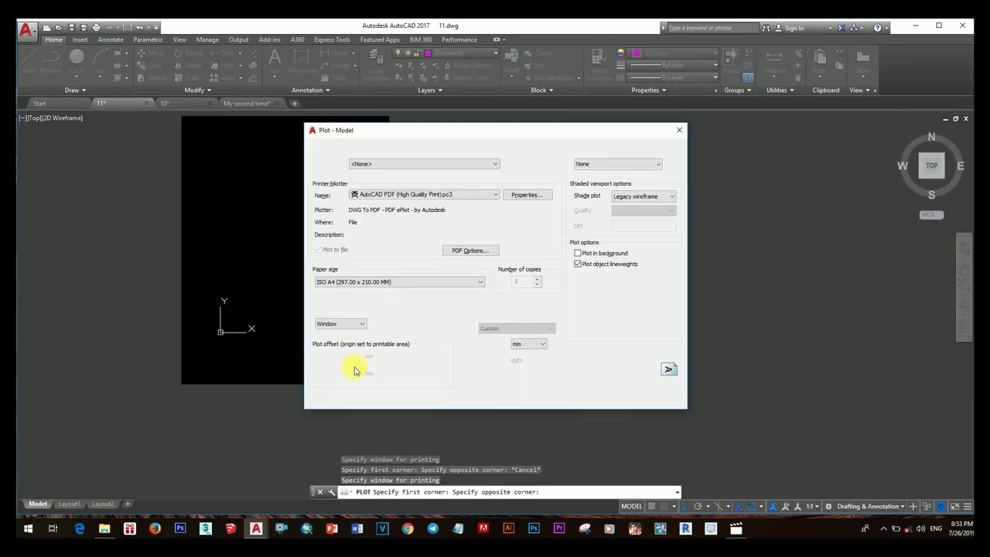
# Preview the plotted sheet, zooming to check it, then plot it.
pyautogui.click(331, 397)
pyautogui.scroll(3, 542, 345)
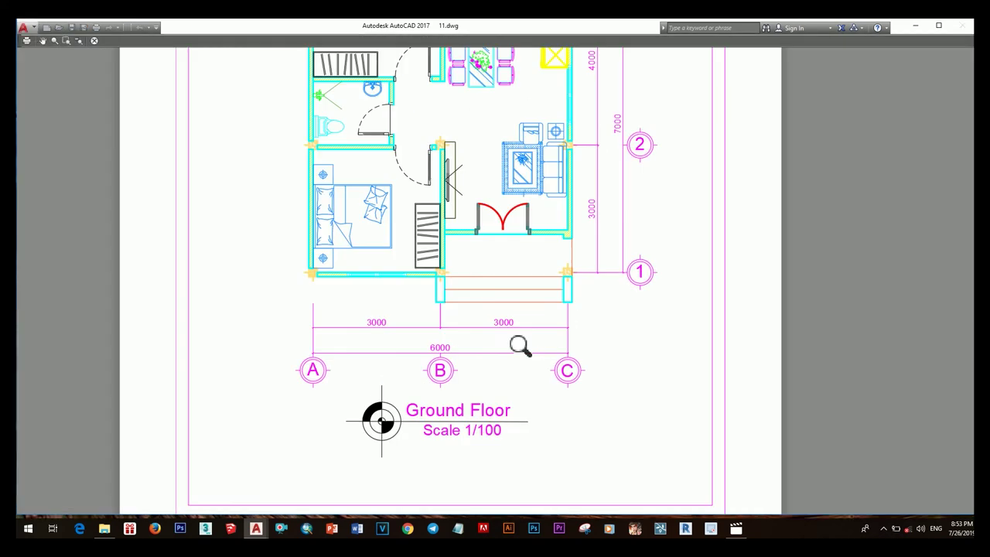
pyautogui.scroll(-3, 521, 345)
pyautogui.scroll(3, 542, 325)
pyautogui.scroll(-2, 631, 330)
pyautogui.scroll(5, 519, 135)
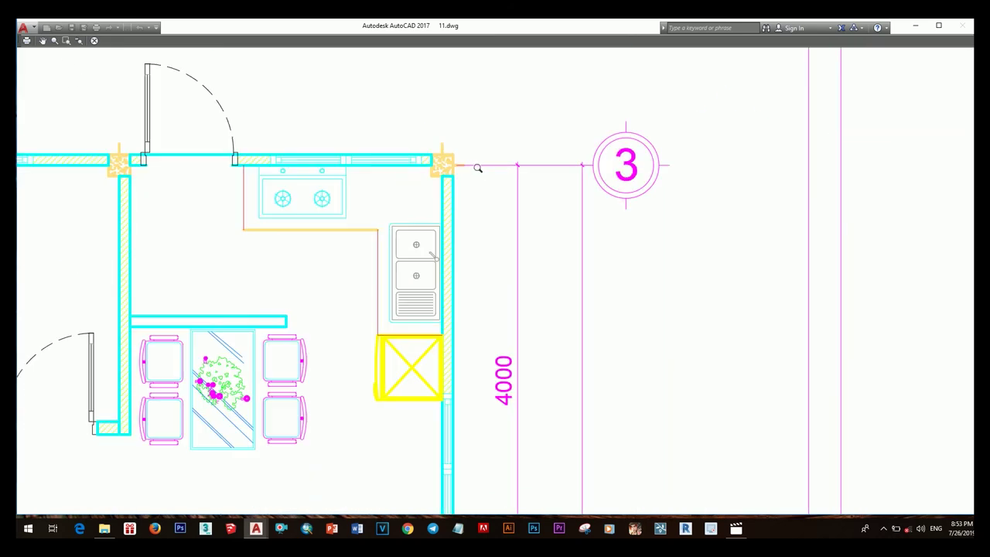
pyautogui.scroll(-6, 447, 189)
pyautogui.rightClick(437, 247)
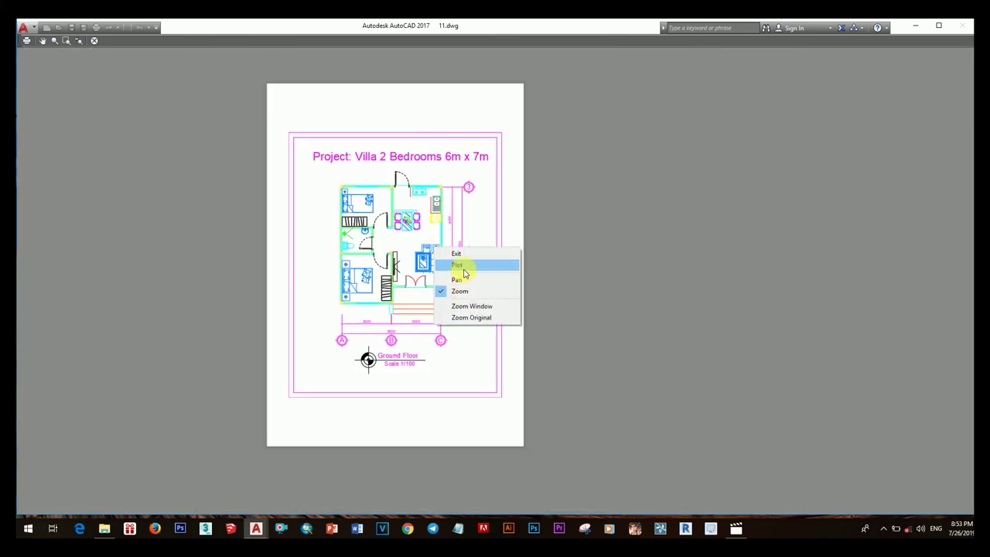
pyautogui.click(453, 267)
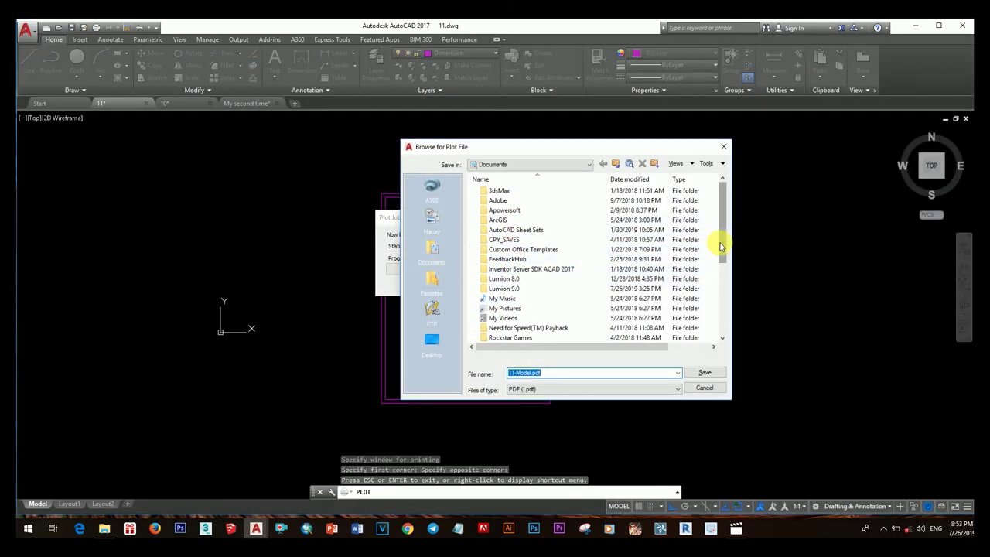
# Save 11-Model.pdf into DATA (D:) > Villa Drawing by myself > 11.
pyautogui.moveTo(721, 236); pyautogui.dragTo(721, 266)
pyautogui.click(428, 336)
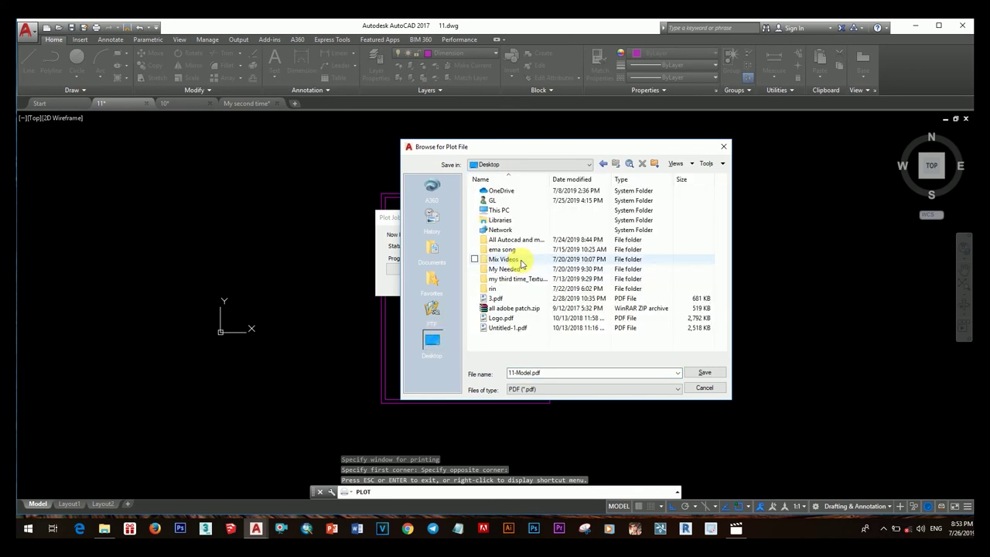
pyautogui.doubleClick(499, 222)
pyautogui.doubleClick(502, 307)
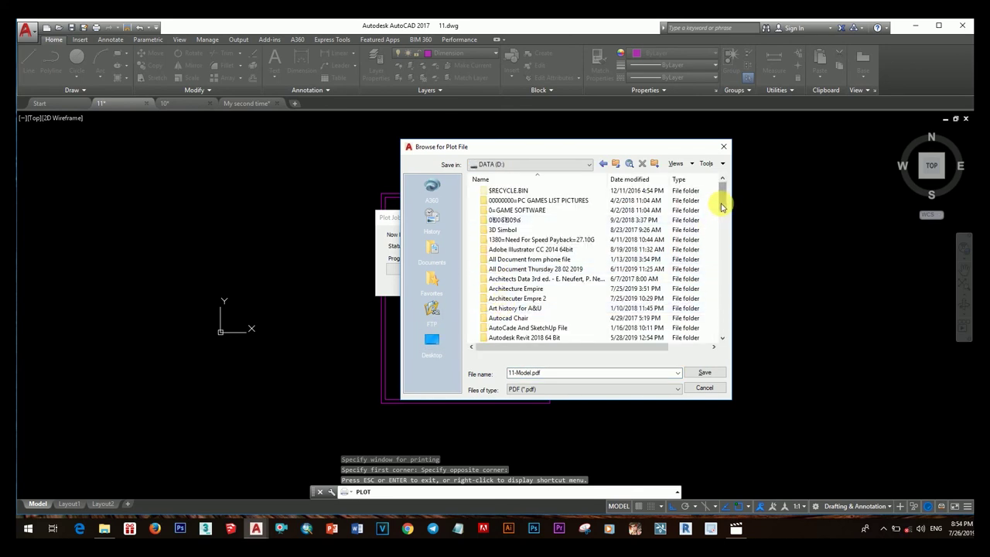
pyautogui.moveTo(719, 199); pyautogui.dragTo(729, 317)
pyautogui.doubleClick(529, 279)
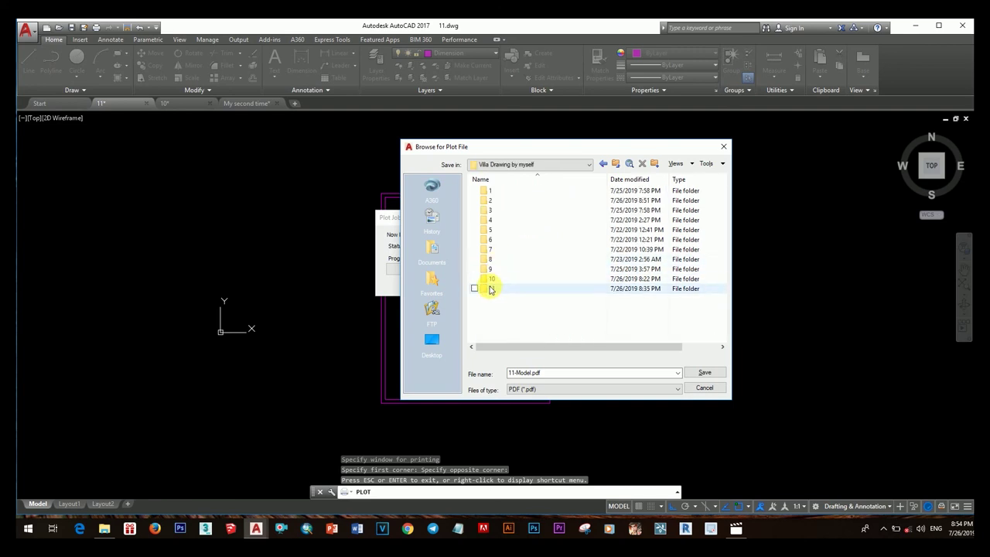
pyautogui.doubleClick(492, 284)
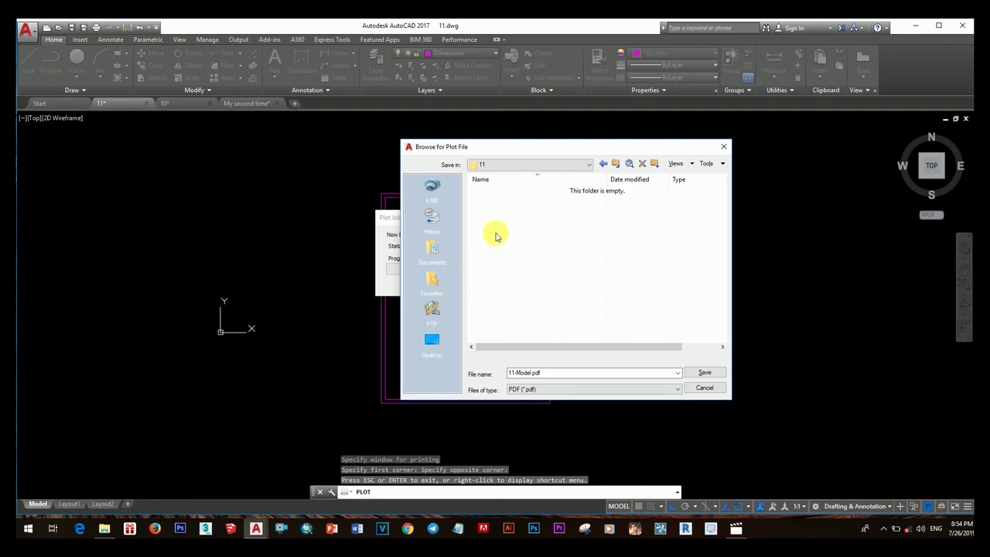
pyautogui.click(705, 373)
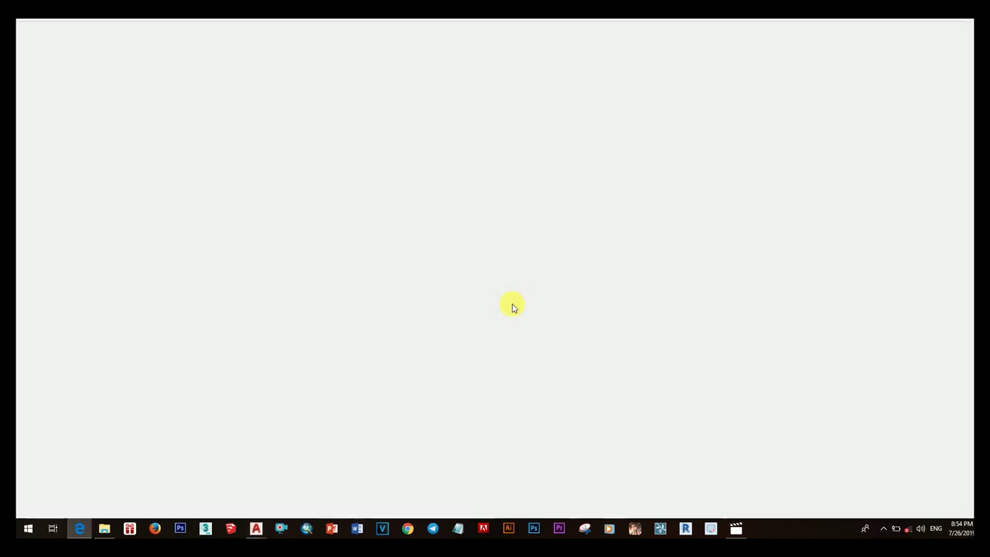
# Zoom in and out on the PDF in Edge to check the titled, double-framed villa sheet.
pyautogui.keyDown('ctrl'); pyautogui.scroll(2, 482, 227); pyautogui.keyUp('ctrl')
pyautogui.keyDown('ctrl'); pyautogui.scroll(2, 689, 287); pyautogui.keyUp('ctrl')
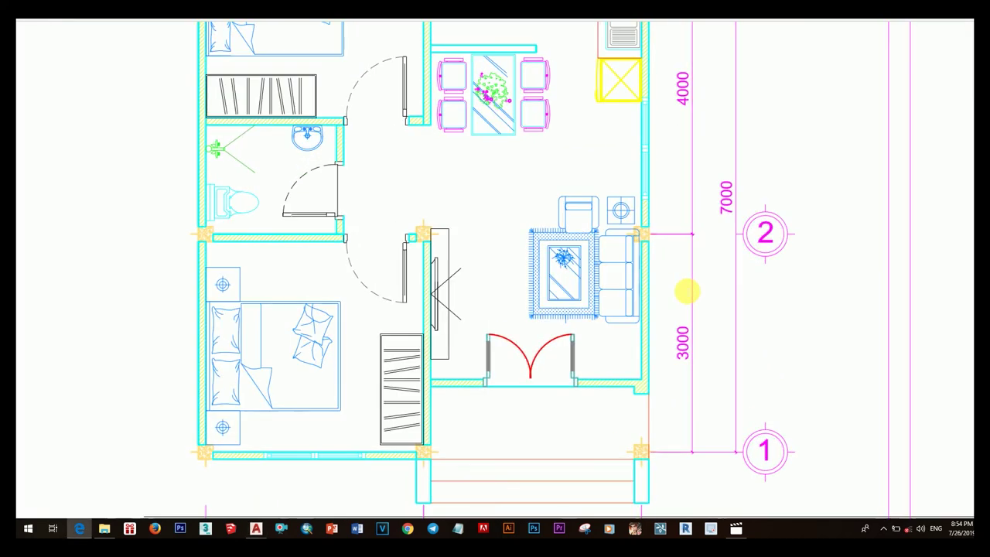
pyautogui.keyDown('ctrl'); pyautogui.scroll(1, 636, 275); pyautogui.keyUp('ctrl')
pyautogui.keyDown('ctrl'); pyautogui.scroll(-3, 636, 275); pyautogui.keyUp('ctrl')
pyautogui.scroll(1, 557, 186)
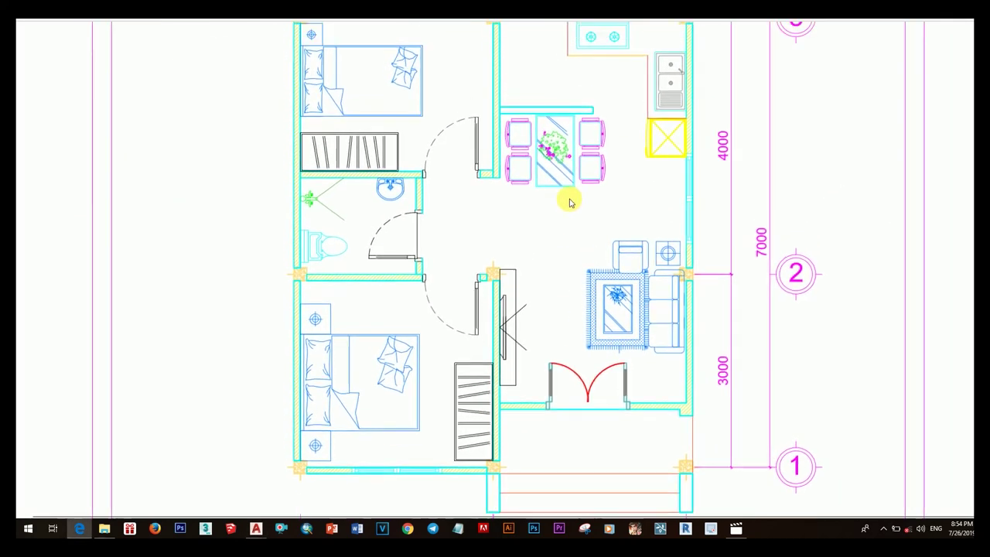
pyautogui.scroll(3, 570, 201)
pyautogui.scroll(-1, 545, 244)
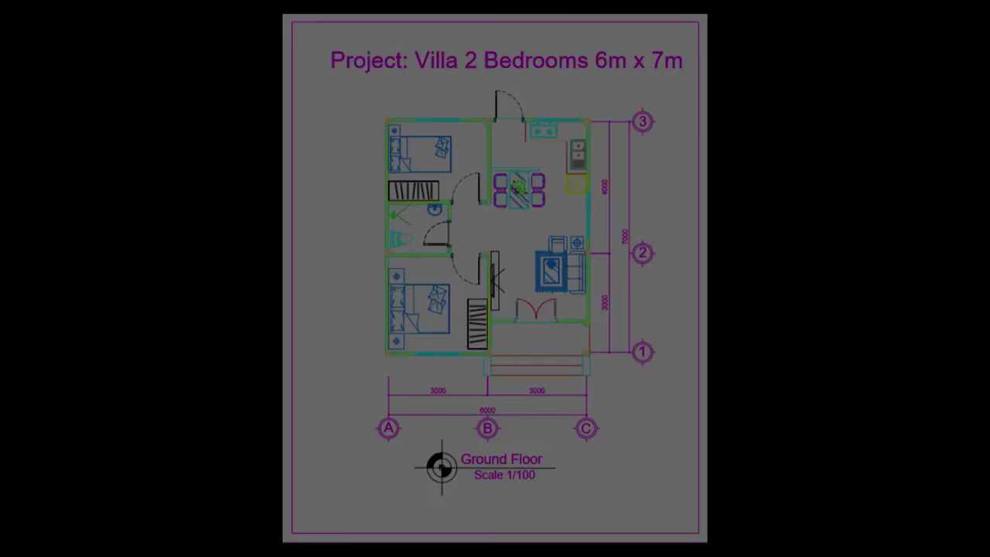